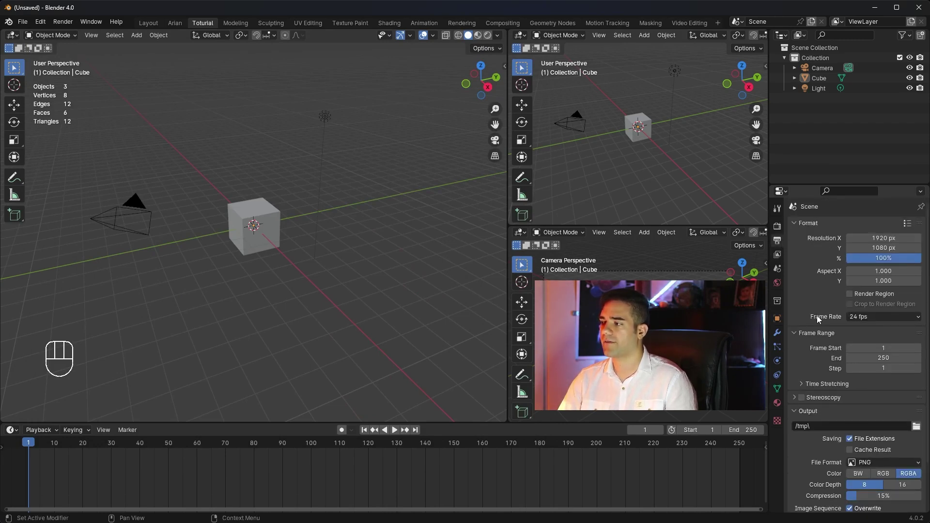
- Set the scene's output frame rate to 30 fps
left_click(854, 318)
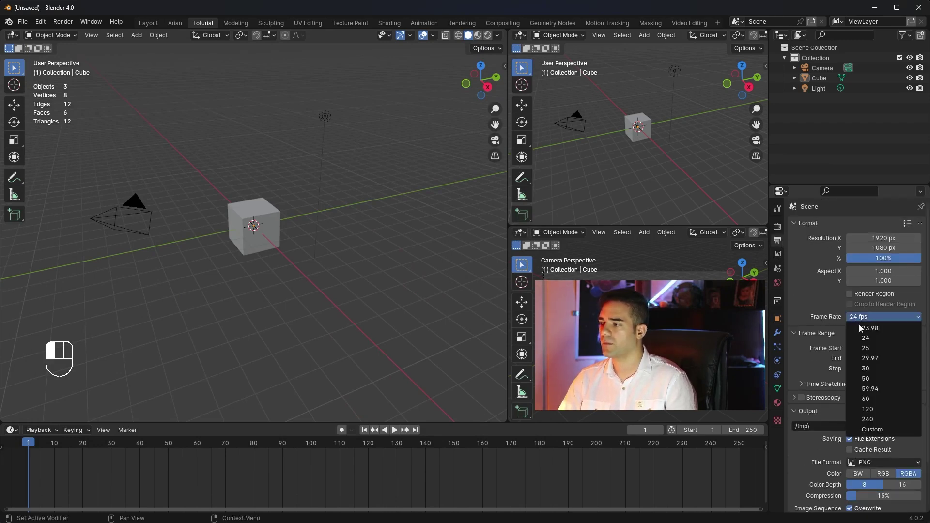
left_click(879, 367)
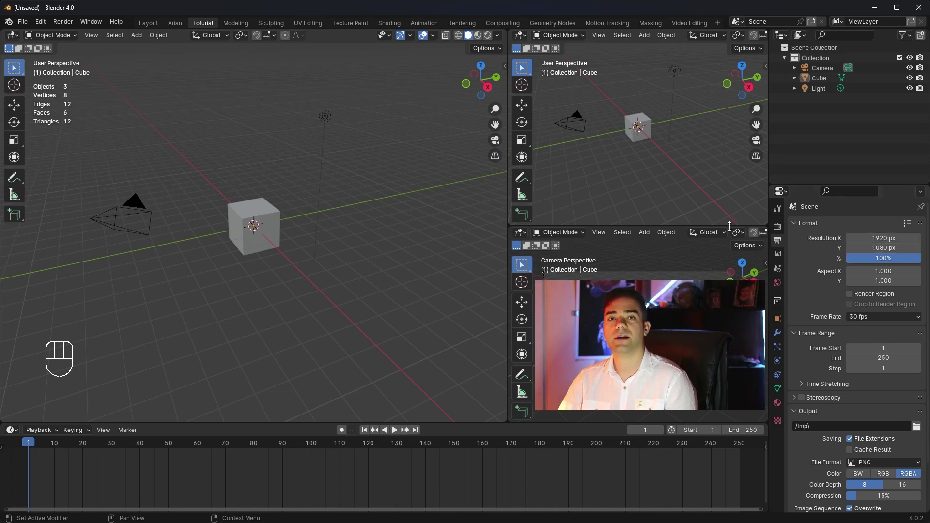
- Switch to the Motion Tracking workspace and load the clip IMG_9972.MOV from E:\Record\Rush
left_click(613, 24)
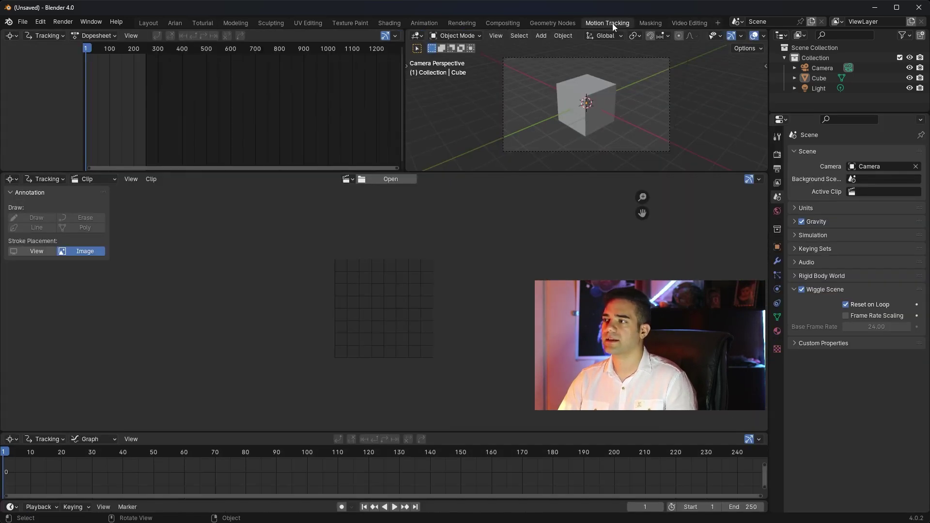
left_click(718, 22)
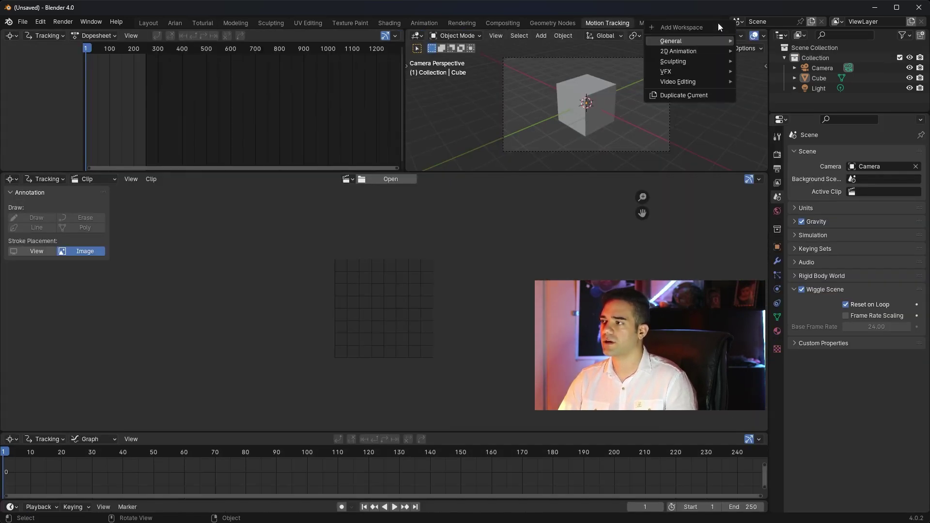
mouse_move(684, 68)
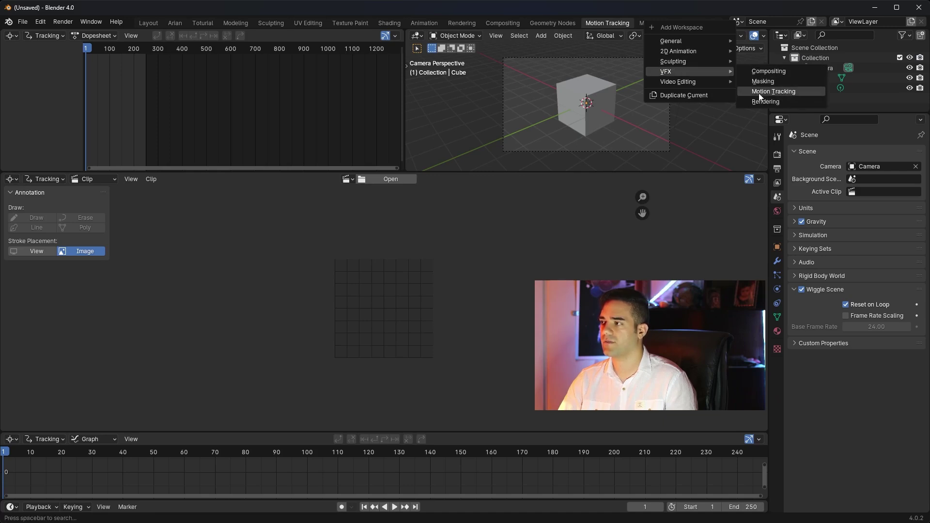
left_click(400, 181)
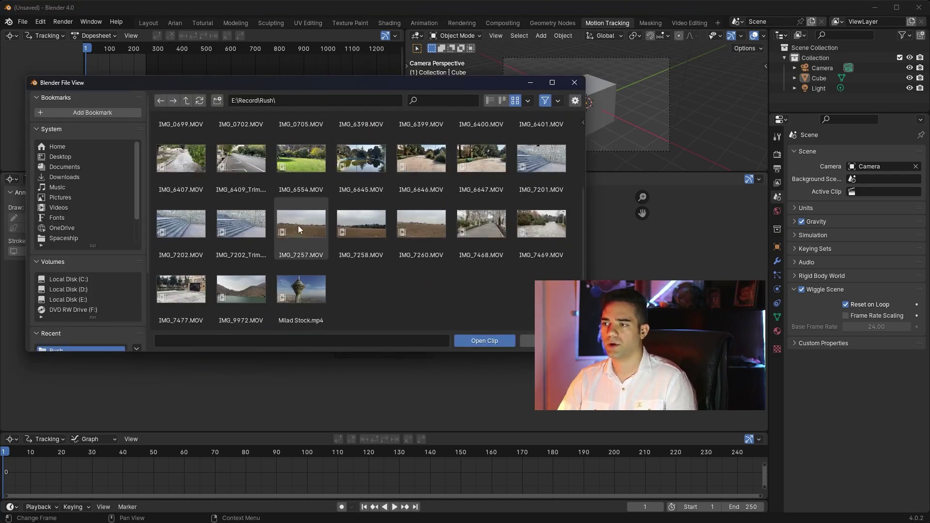
double_click(245, 284)
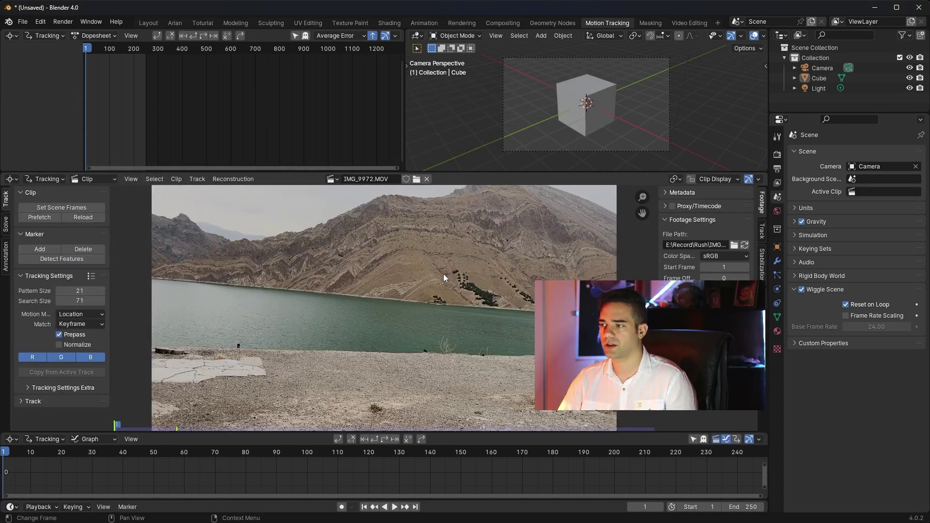
- Enlarge the tracking graph area, fit its frame range in view and scrub the footage to frame 332
key("Left")
left_click_drag(495, 434, 484, 363)
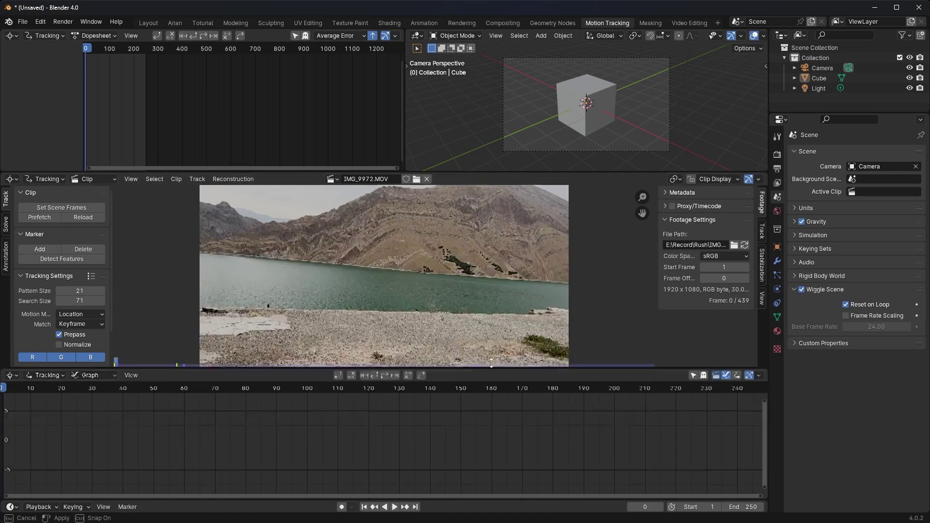
key("Home")
scroll(467, 409, "down", 2)
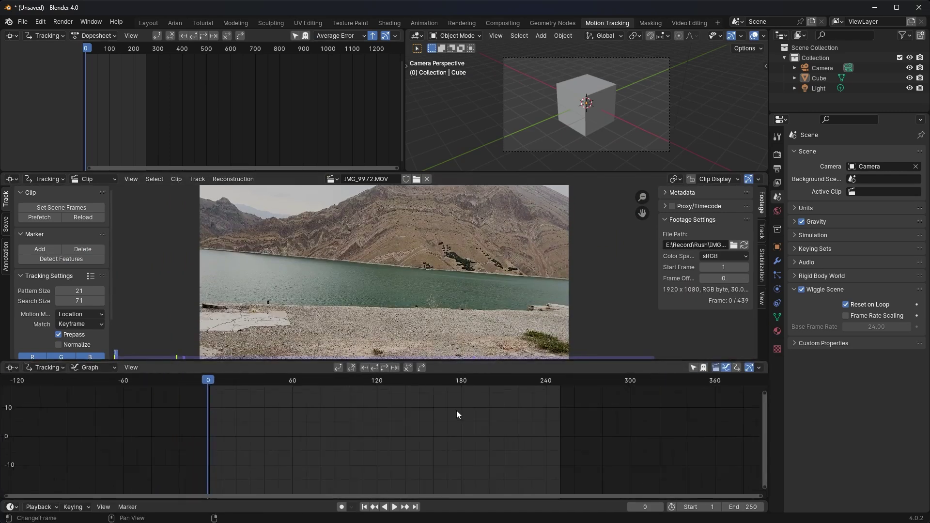
left_click_drag(226, 379, 676, 394)
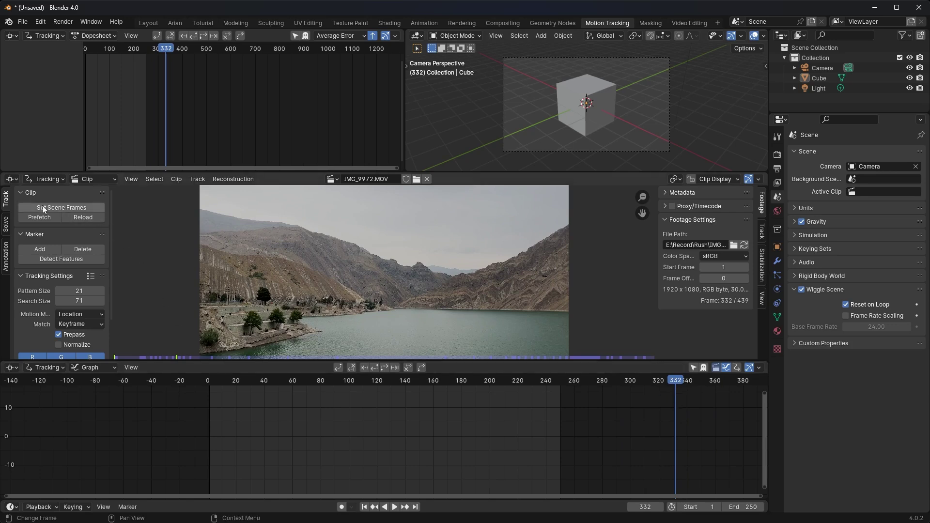
- Match the scene frame range to the loaded clip's length
left_click(57, 208)
scroll(615, 425, "down", 2)
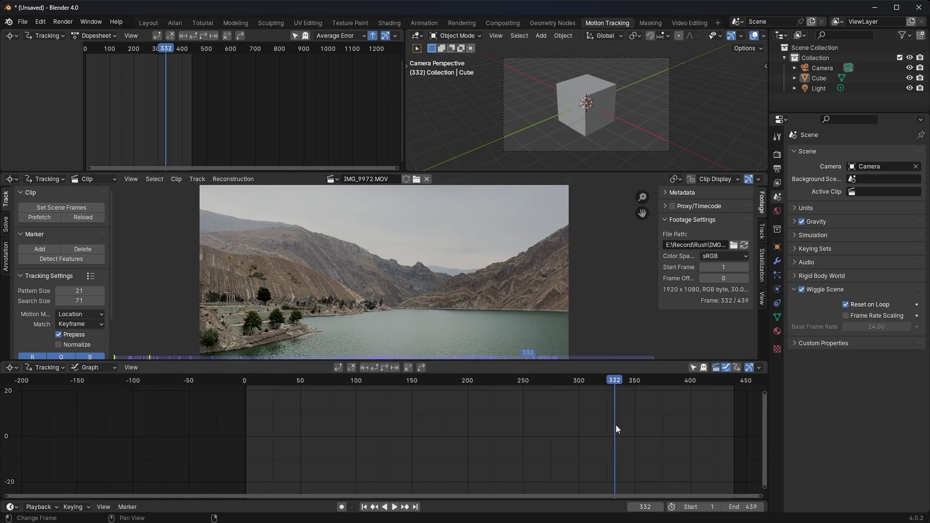
- Widen the footage settings area to make the clip details readable and return the playhead to frame 1
middle_click_drag(622, 419, 592, 420)
left_click_drag(603, 383, 287, 392)
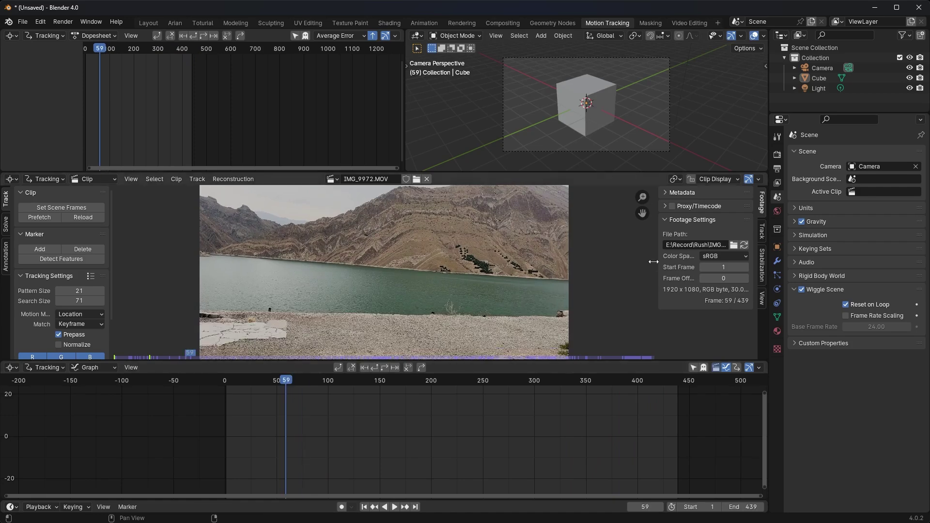
left_click_drag(654, 262, 630, 266)
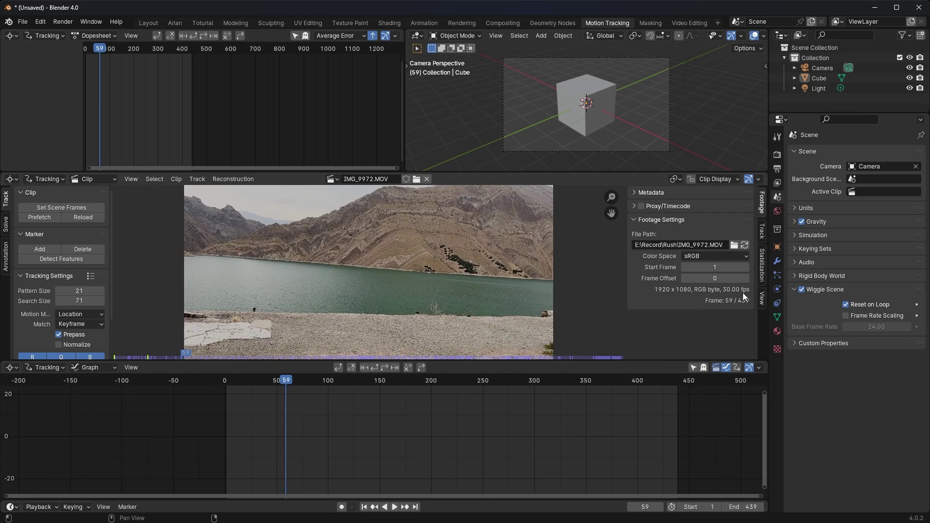
left_click_drag(281, 383, 224, 405)
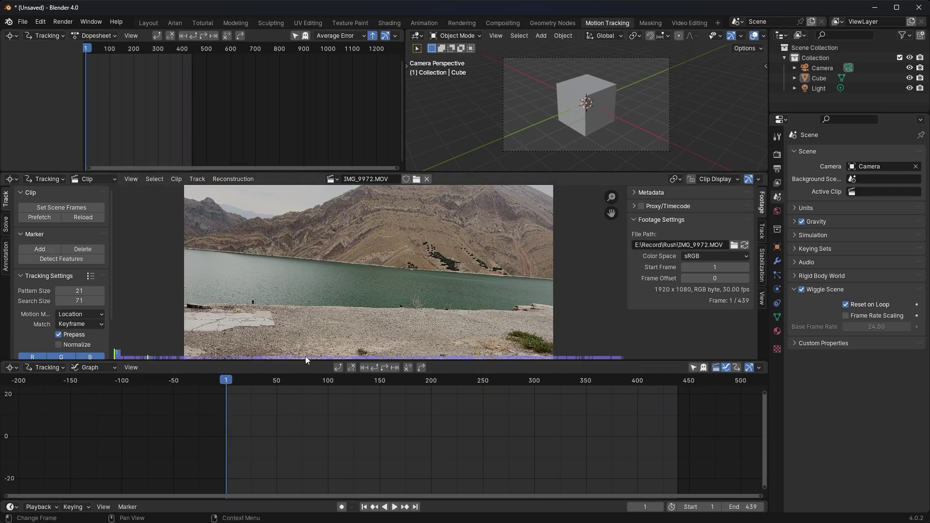
- Set the tracking motion model to Location, Rotation & Scale and enable Normalize
left_click_drag(305, 362, 305, 378)
left_click(69, 316)
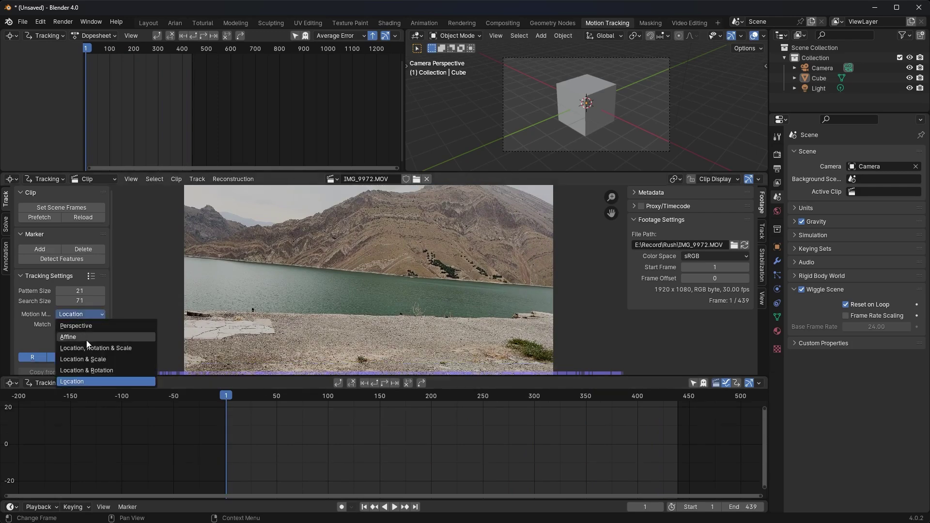
left_click(123, 348)
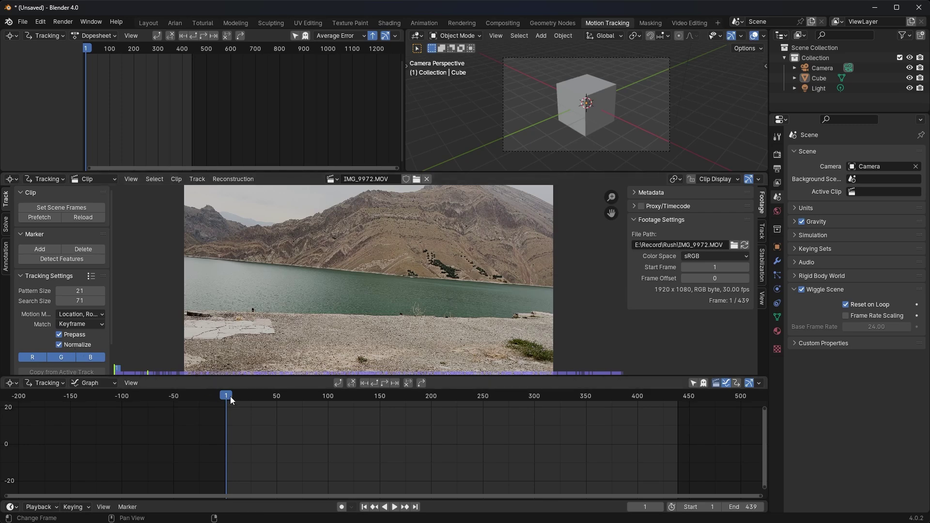
- Preview the camera motion, then detect features over the whole frame at frame 1 with margin 32, threshold 0.12 and distance 64
left_click_drag(230, 400, 527, 413)
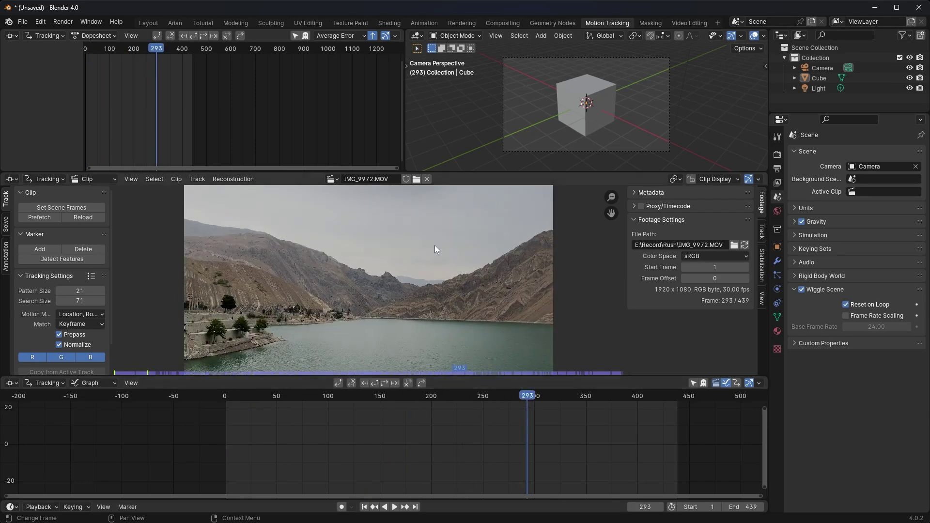
left_click_drag(533, 398, 226, 408)
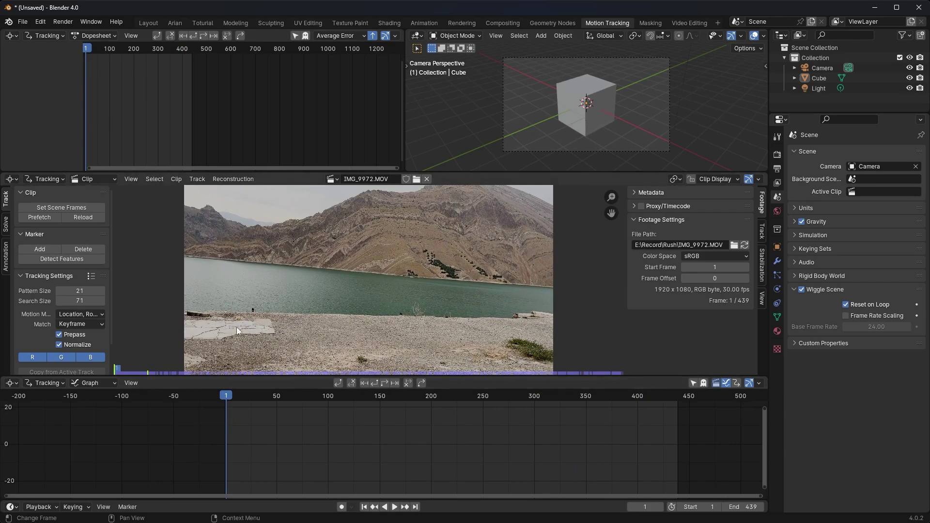
left_click(75, 260)
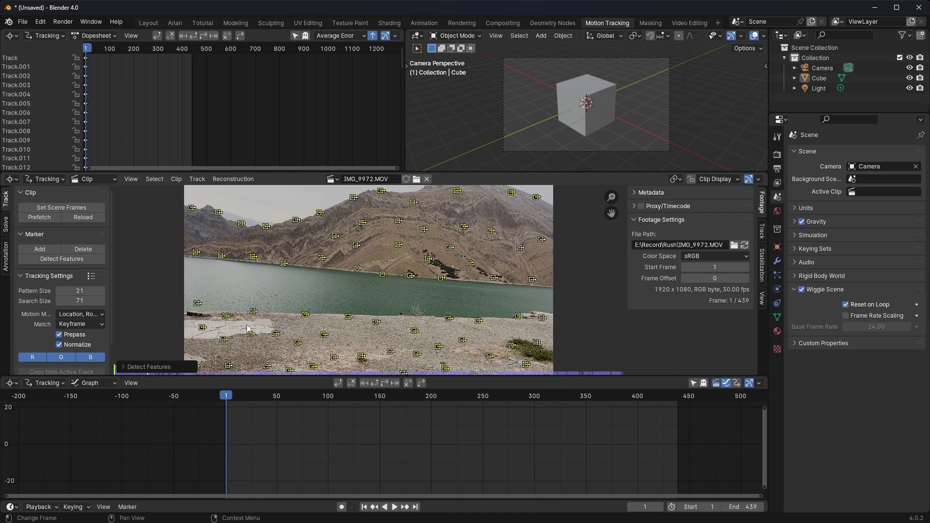
left_click(155, 367)
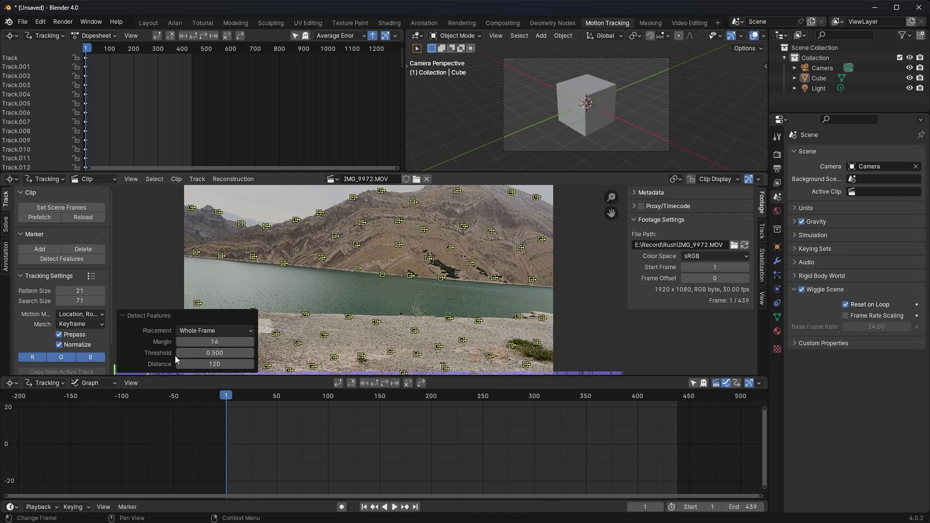
left_click(200, 342)
type("32")
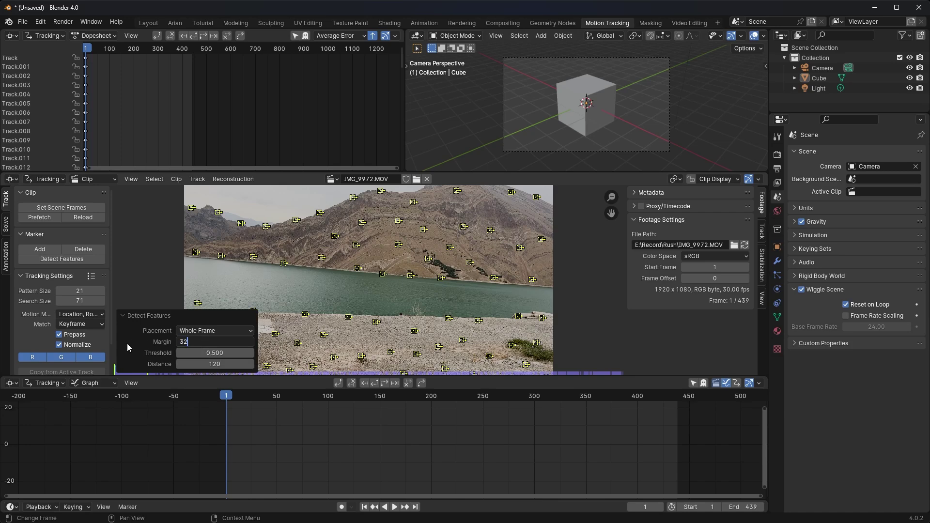
left_click(214, 353)
type("0")
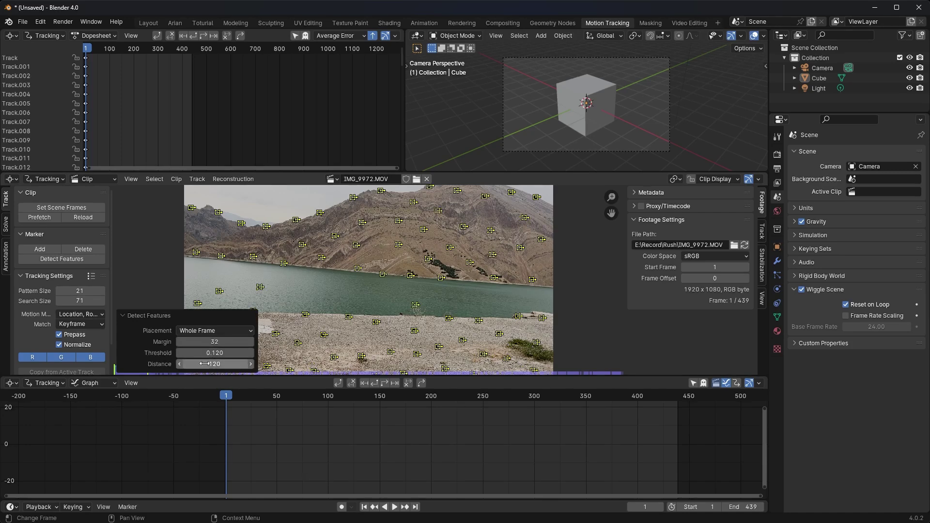
left_click(210, 365)
type("6")
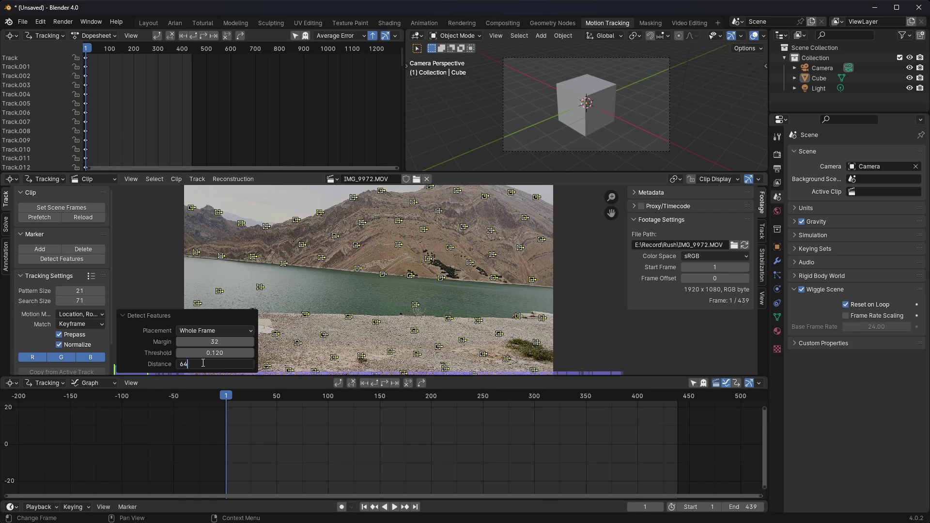
type("4")
key("Return")
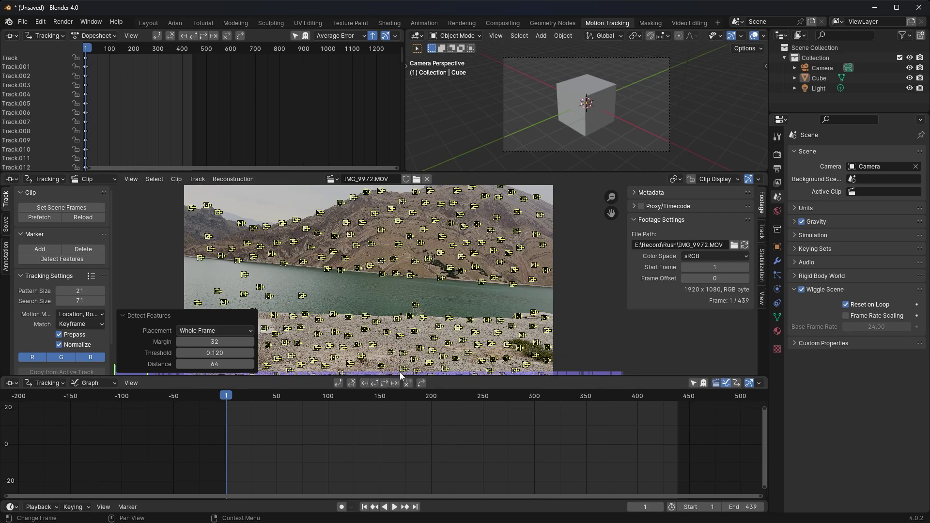
- Track the detected markers forward through the clip and scrub back to frame 12 to review them
key("ctrl+t")
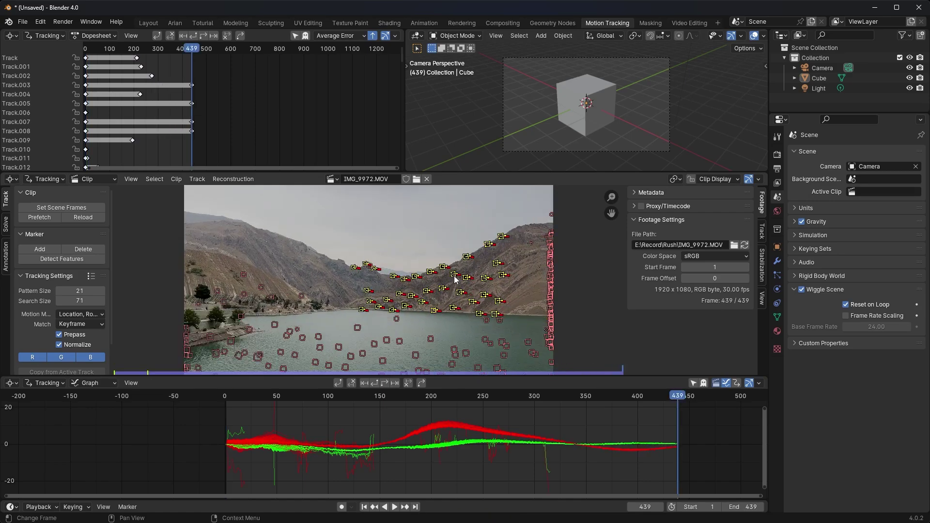
left_click_drag(678, 398, 237, 425)
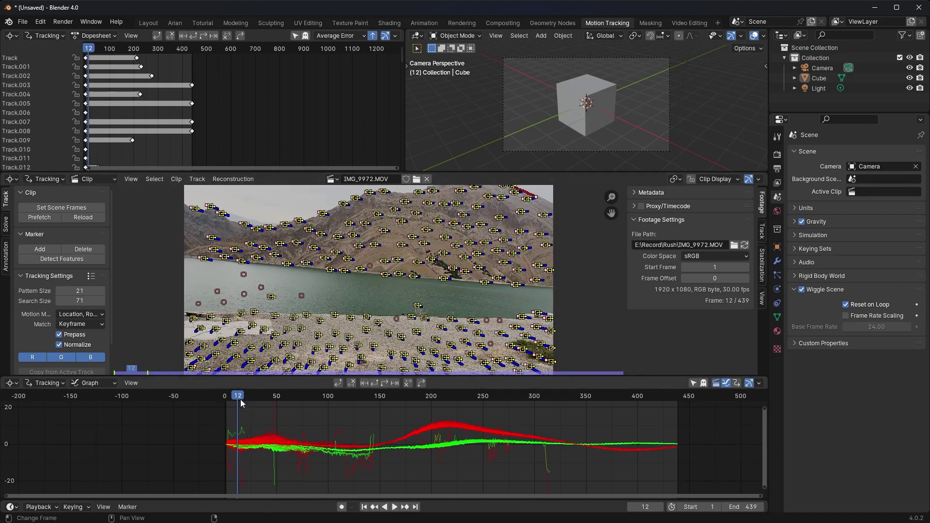
- Detect additional features at the final frame, 439, and track them backward through the clip
left_click_drag(240, 399, 678, 406)
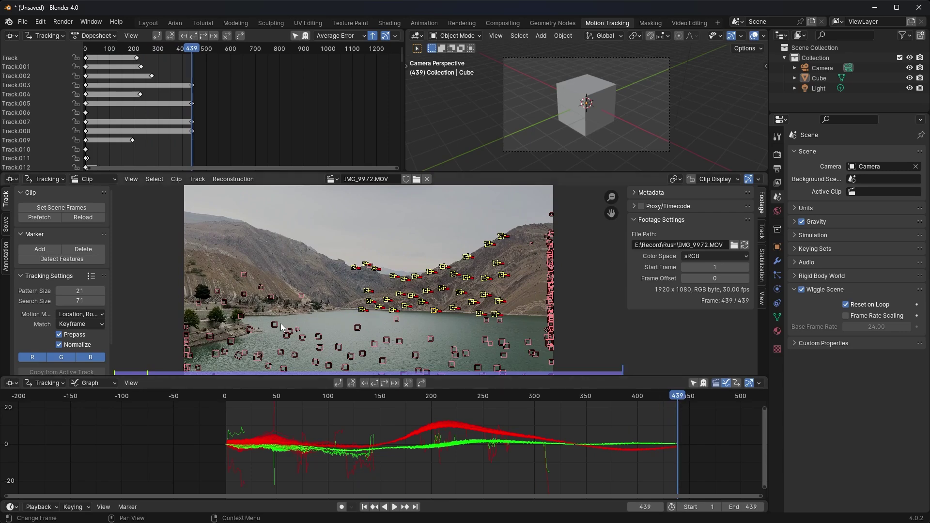
left_click(58, 259)
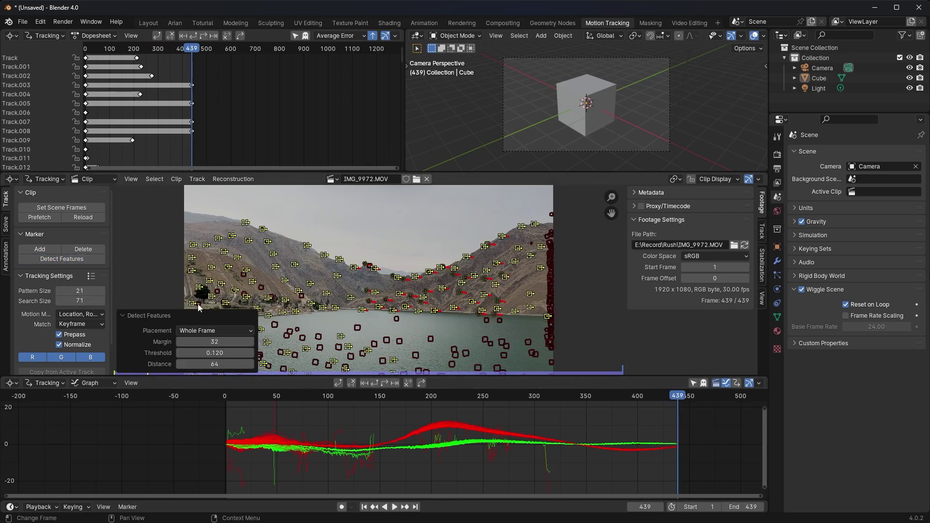
left_click(377, 385)
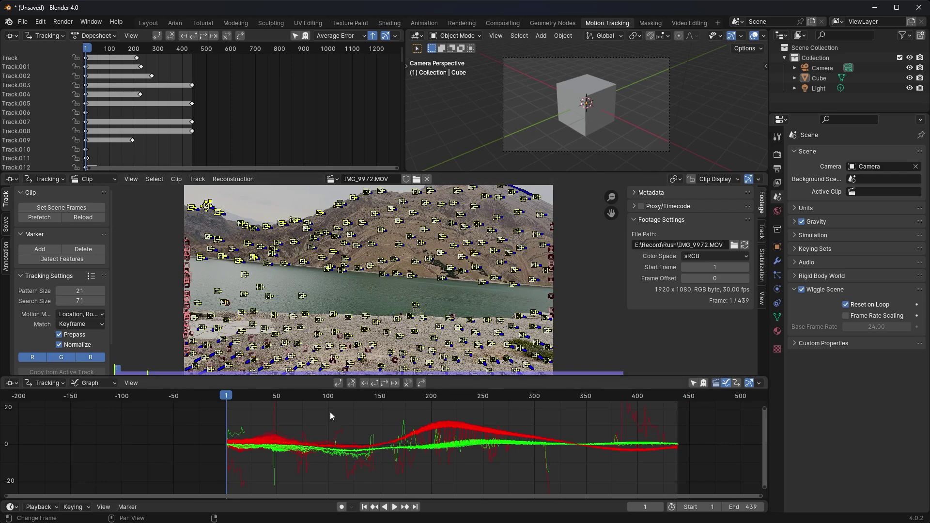
- Scrub through the tracked footage and enlarge the graph to examine the markers and stray track curves
left_click_drag(408, 401, 359, 400)
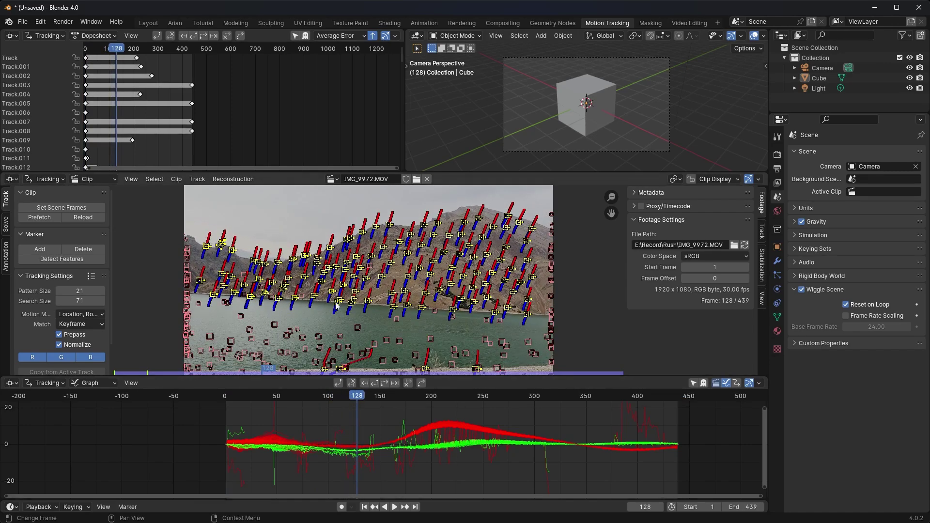
left_click_drag(356, 403, 438, 403)
left_click_drag(468, 377, 465, 335)
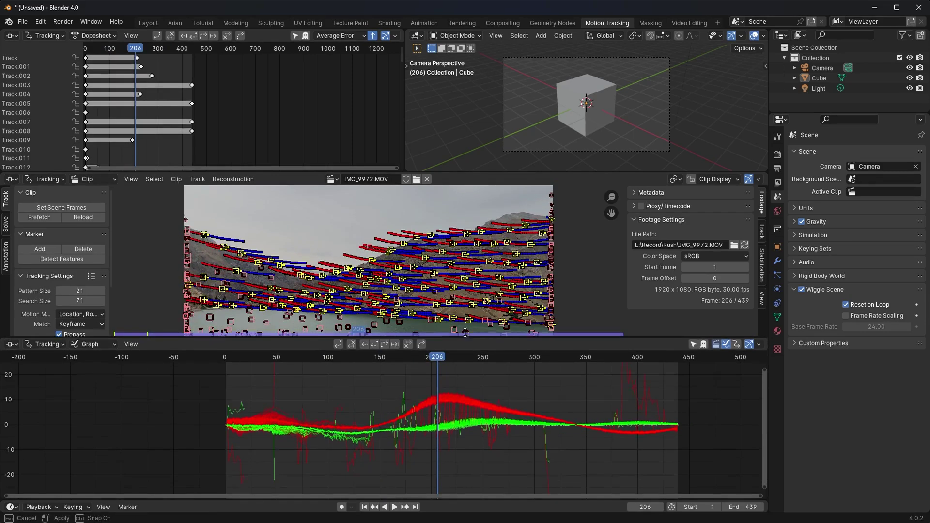
left_click(276, 377)
left_click(338, 403)
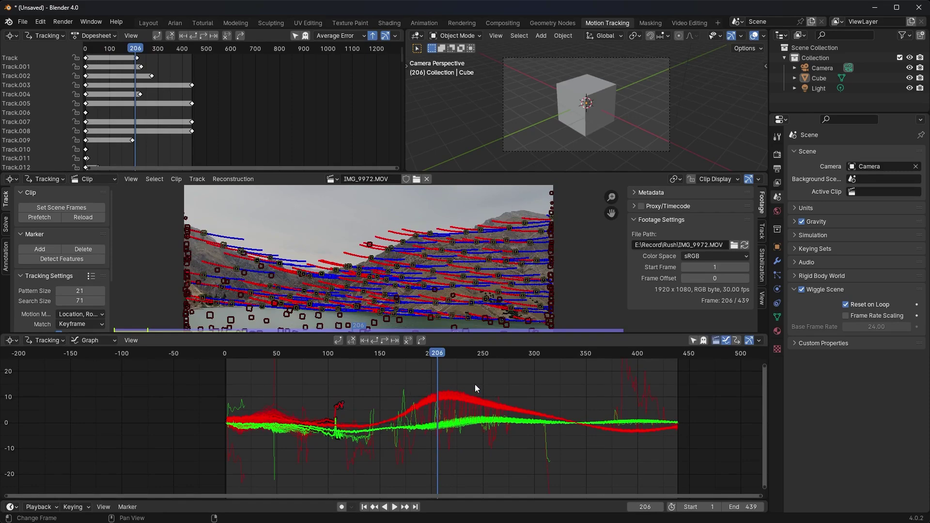
left_click_drag(474, 361, 318, 373)
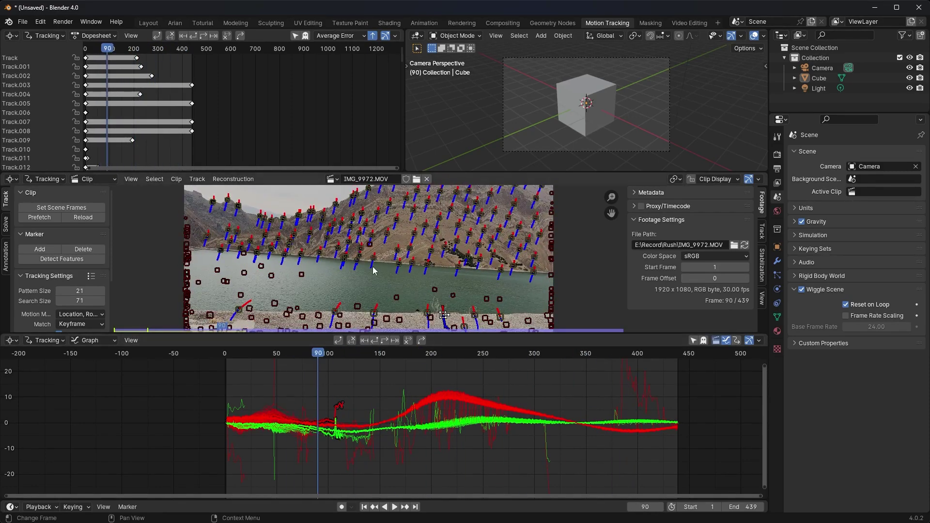
- Select all tracking markers, display the camera Solve settings and enlarge the clip area to reveal more of them
key("a")
left_click(6, 225)
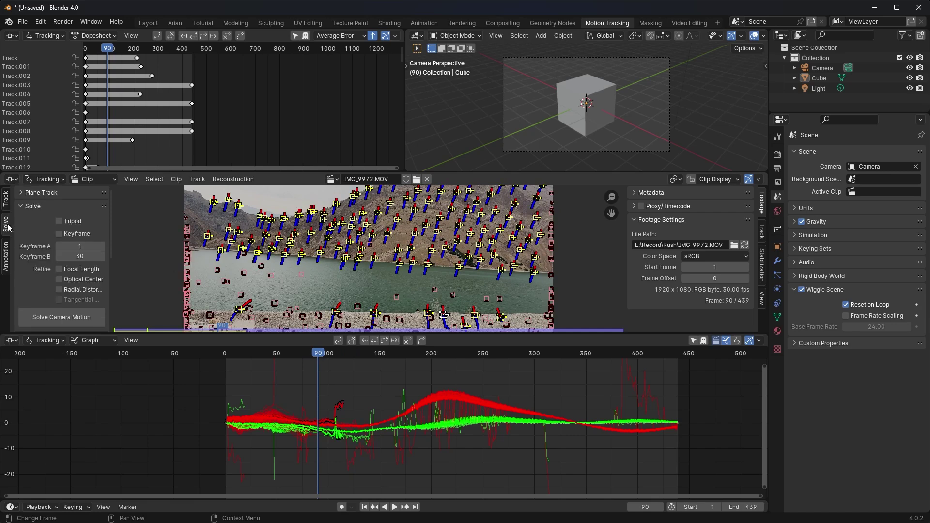
left_click_drag(272, 331, 272, 374)
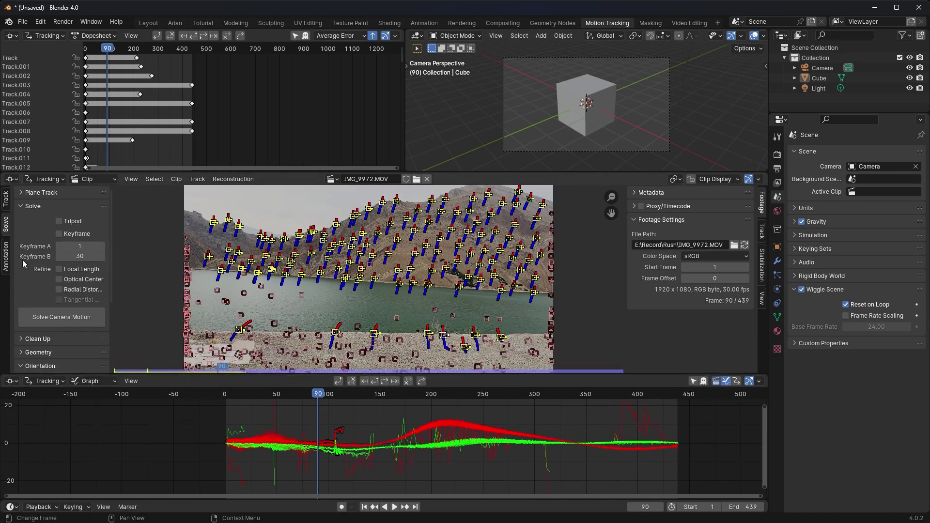
- Clean up the tracks with Frames 439, Error 0.1 and the Delete Track action to remove incomplete tracks
scroll(24, 266, "down", 3)
left_click(40, 278)
left_click(87, 293)
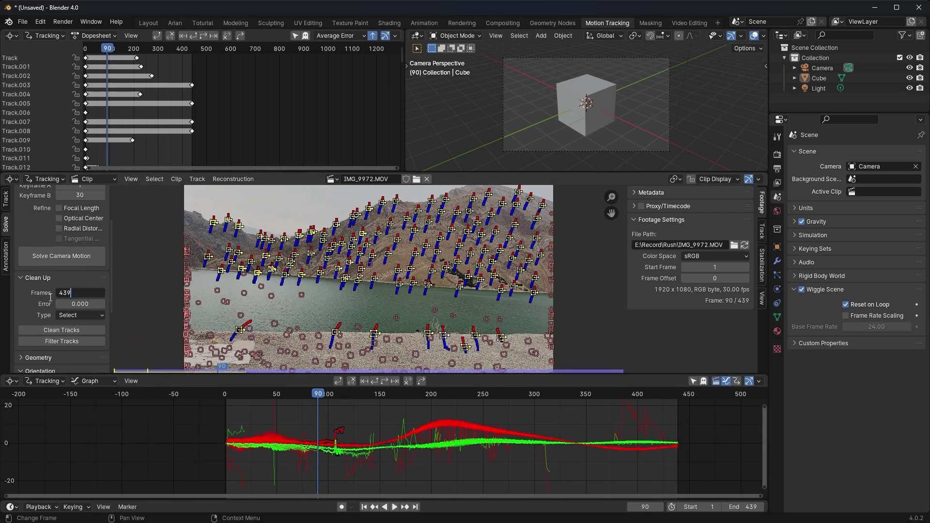
key("Return")
left_click(77, 302)
type("0")
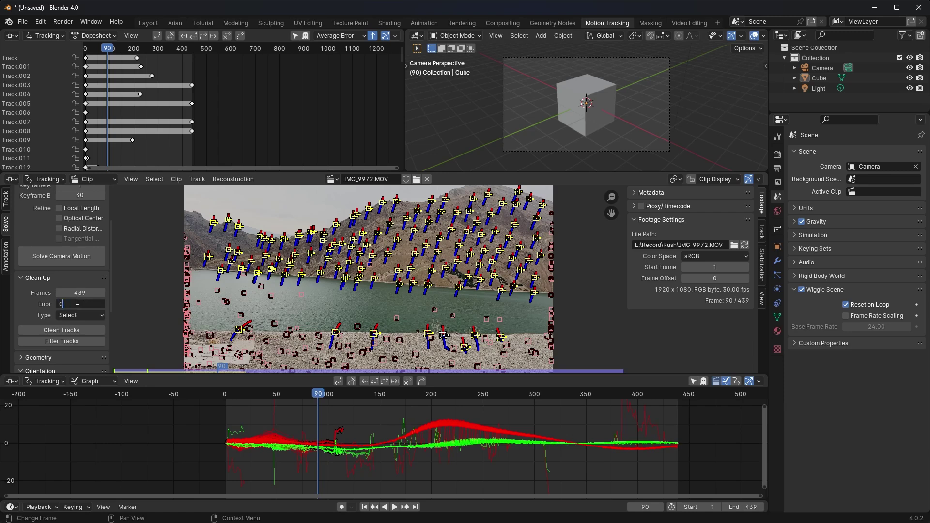
type(".1")
key("Return")
left_click(80, 316)
left_click(85, 338)
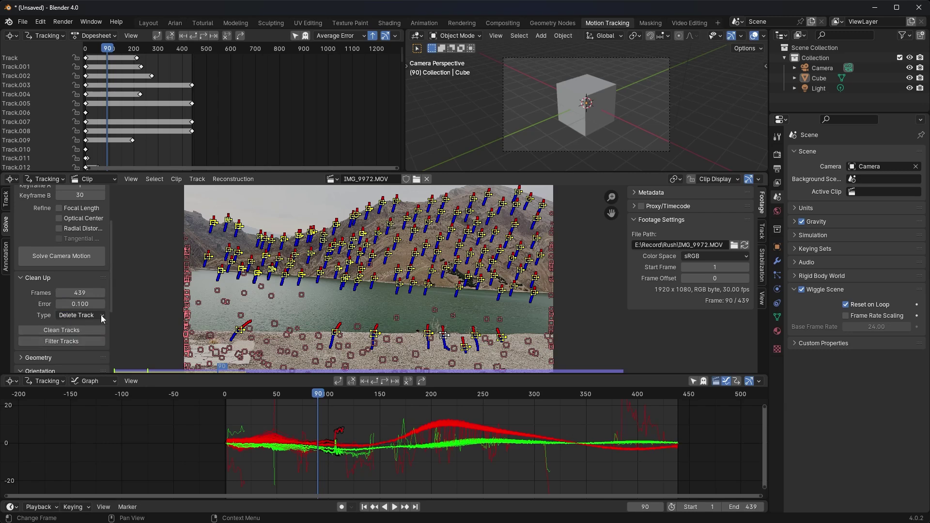
left_click(68, 330)
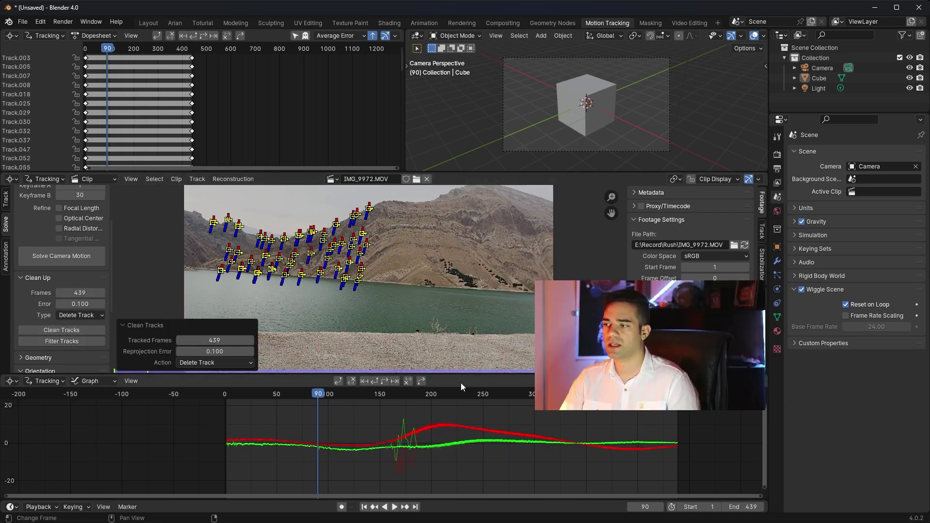
- Delete the stray track curve that spikes between about frames 160 and 185 in the graph
left_click_drag(466, 374, 466, 354)
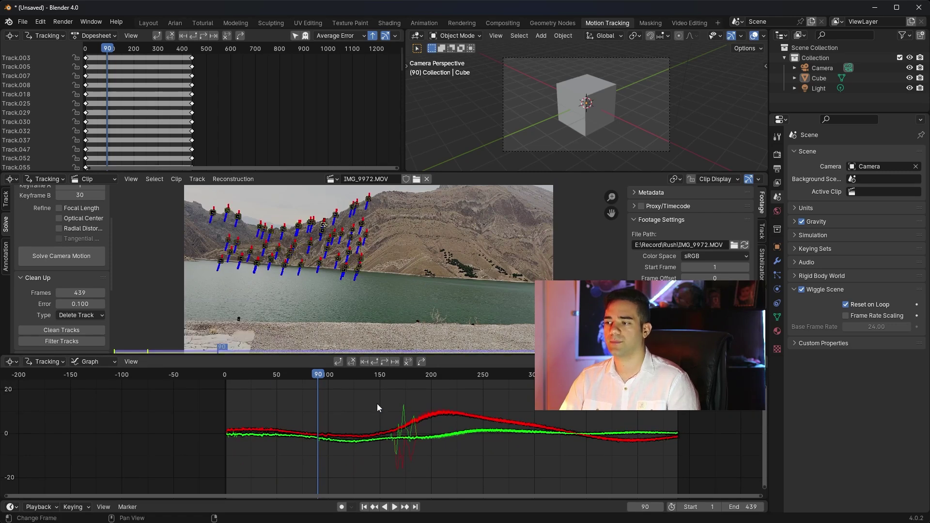
left_click(412, 453)
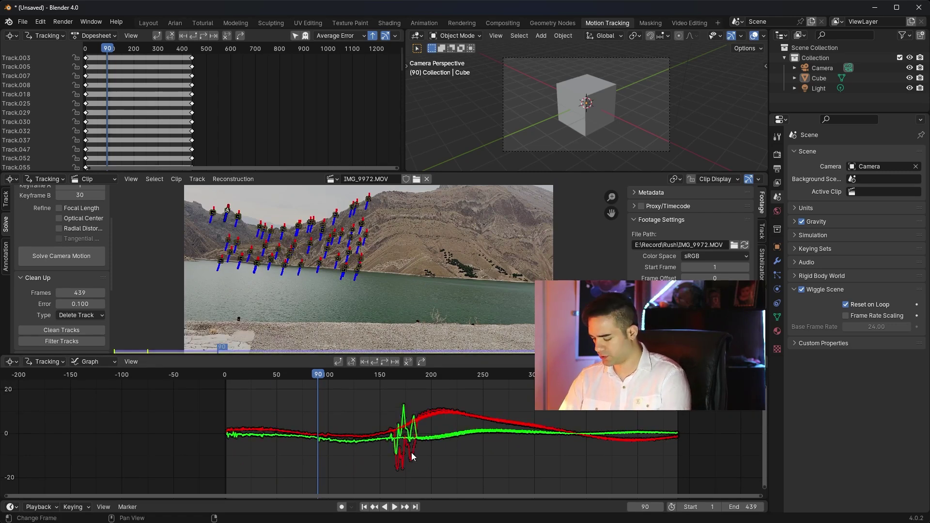
key("x")
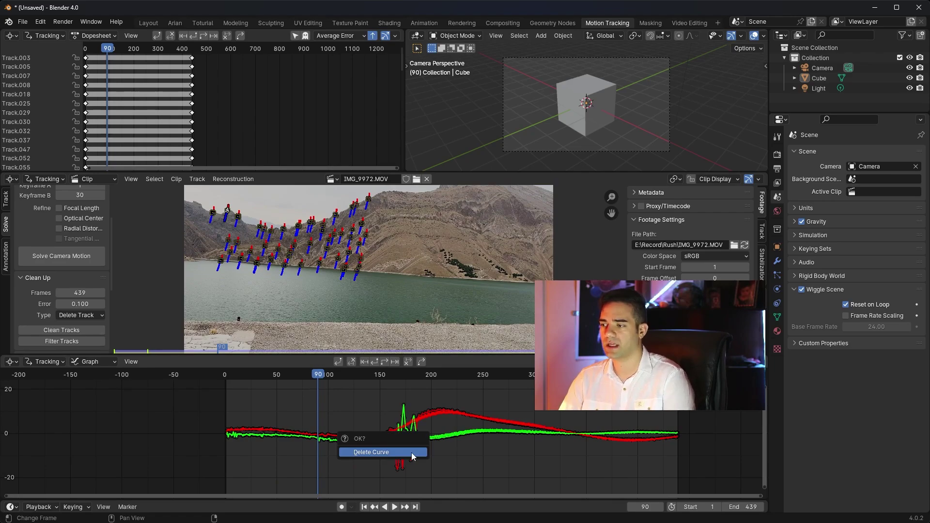
left_click(411, 452)
- Select all remaining tracking markers and return the footage to frame 1
left_click_drag(329, 376, 338, 406)
key("a")
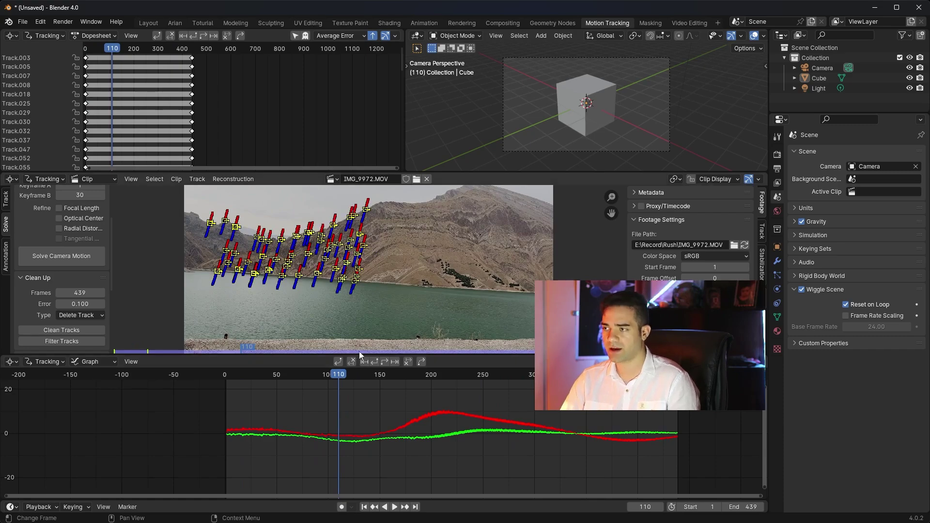
left_click_drag(368, 374, 226, 394)
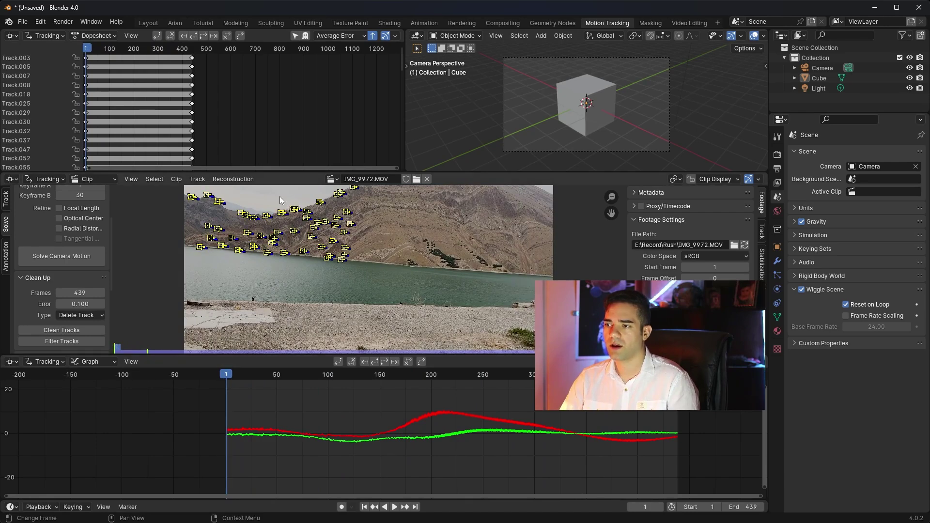
- Enable refinement of Focal Length, Optical Center and Radial Distortion, and solve the camera motion
scroll(58, 241, "up", 3)
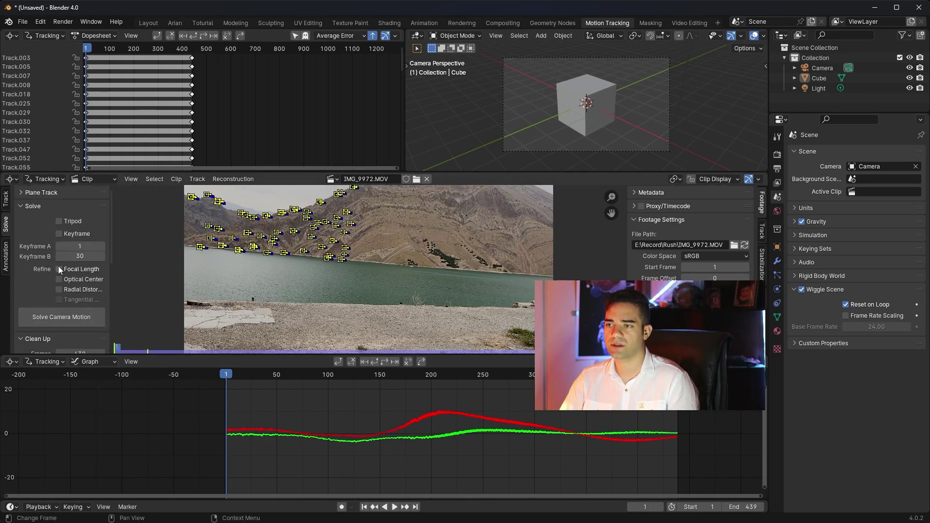
left_click(59, 289)
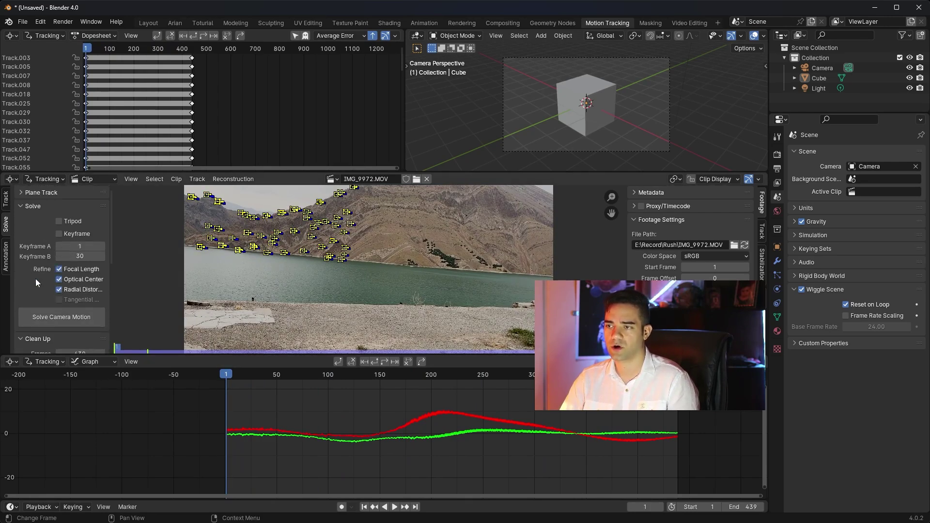
scroll(63, 291, "down", 1)
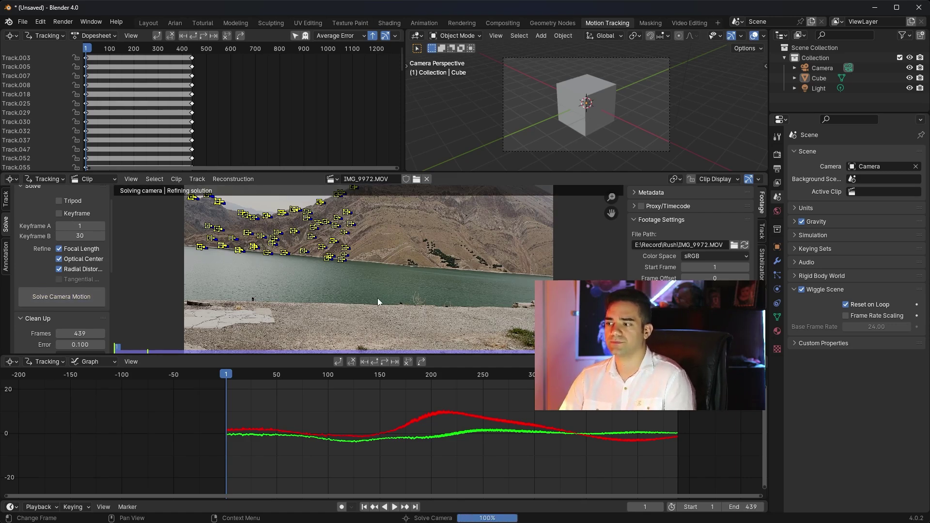
- Scrub forward to frame 188 to review the solved tracks and set up the tracking scene
left_click_drag(231, 376, 419, 388)
scroll(82, 278, "down", 8)
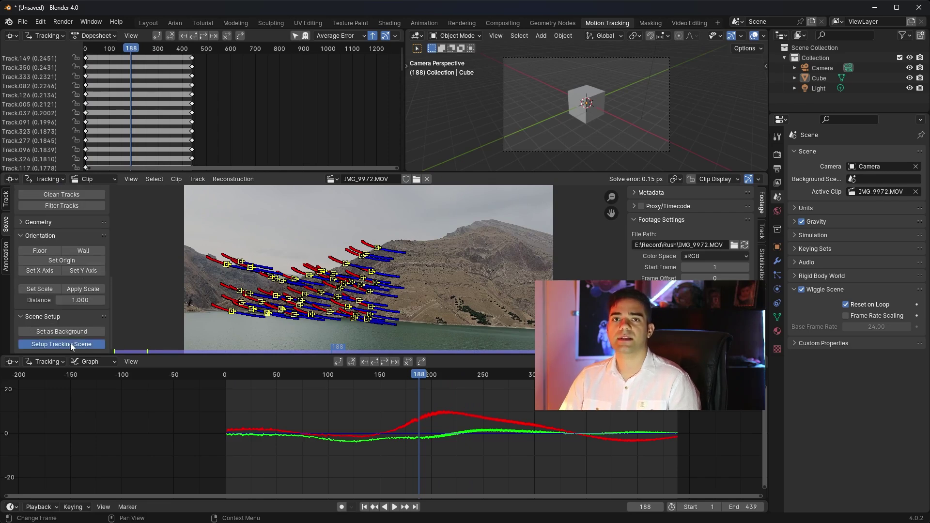
left_click(70, 343)
- At frame 146, select three markers spread across the lower hillside above the far shoreline and set them as the floor
left_click_drag(418, 373, 318, 375)
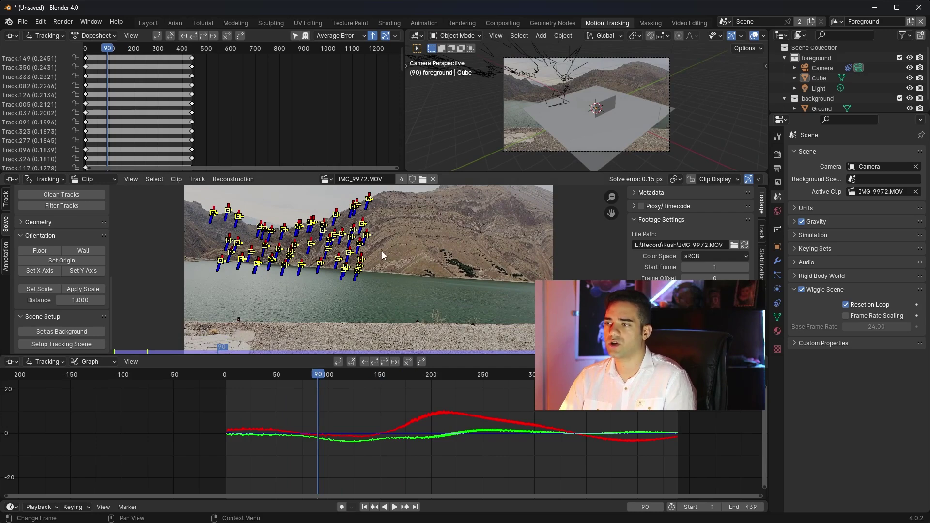
left_click_drag(326, 377, 376, 377)
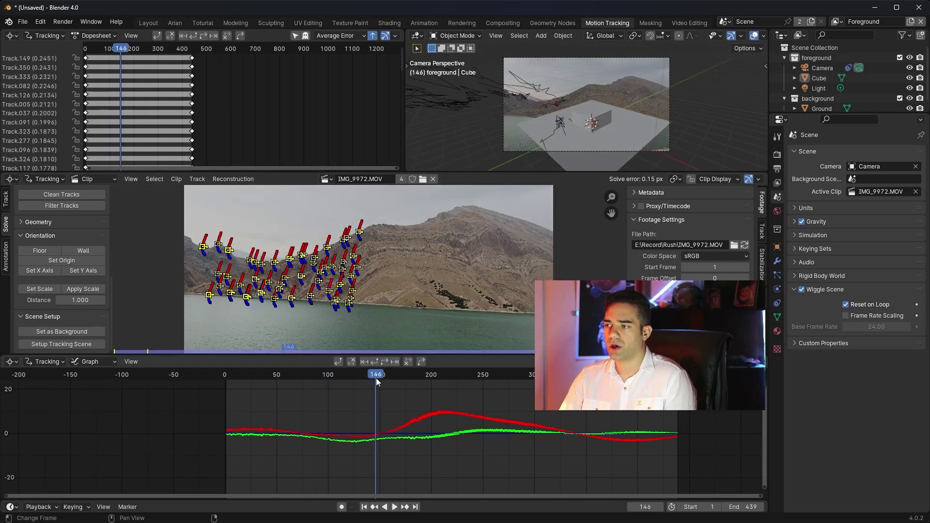
left_click(329, 291)
left_click(279, 289, "shift")
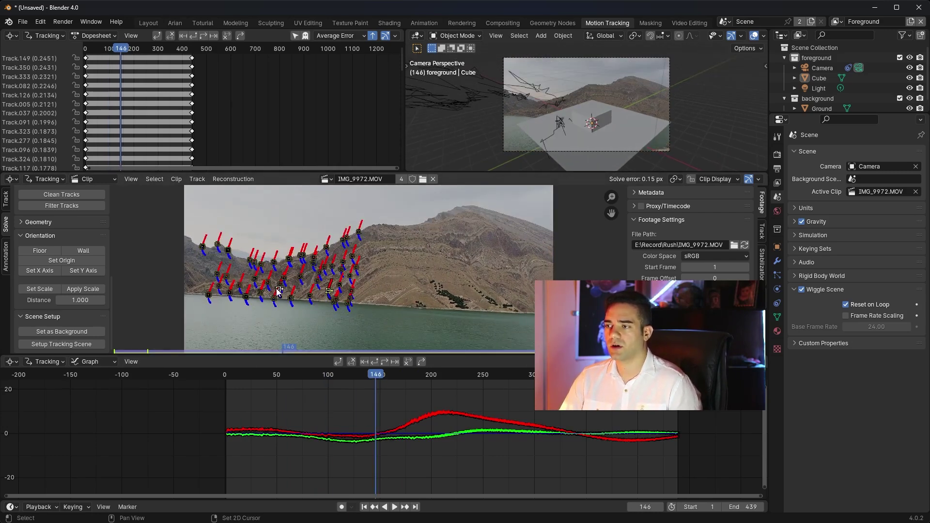
left_click(220, 286, "shift")
left_click(221, 286, "shift")
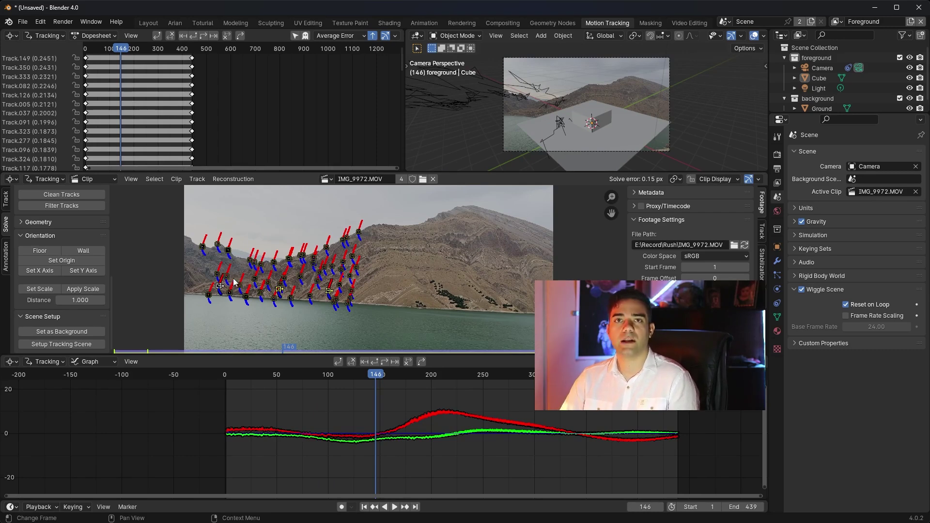
left_click(55, 250)
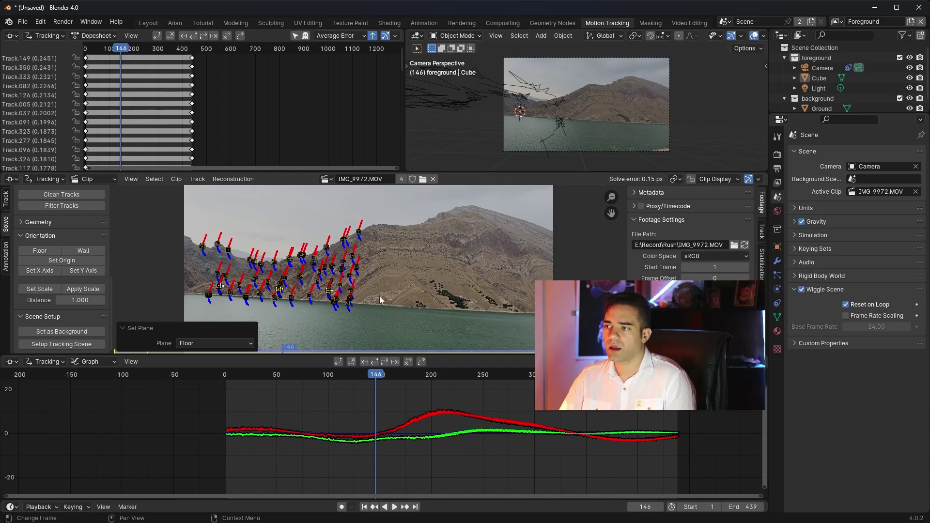
- Select the middle one of the three floor markers and set it as the scene origin
left_click(339, 293)
left_click(280, 289)
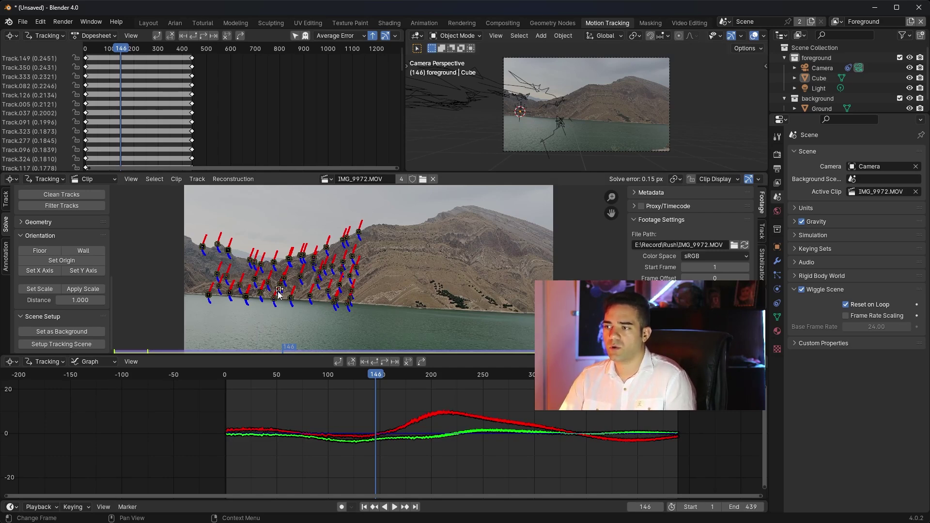
left_click(78, 261)
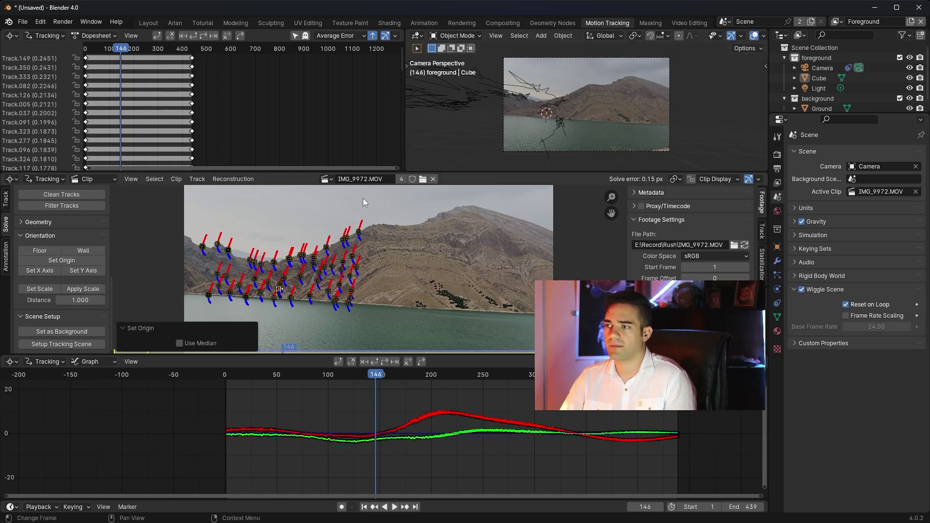
- Select two hillside markers slightly above the floor markers and set the scene scale with a distance of 9.85
left_click(423, 284)
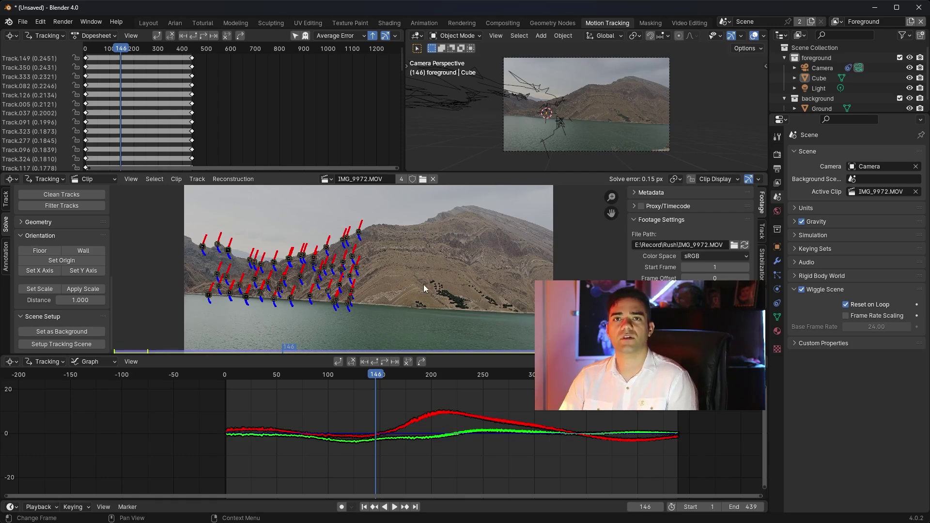
left_click(285, 278)
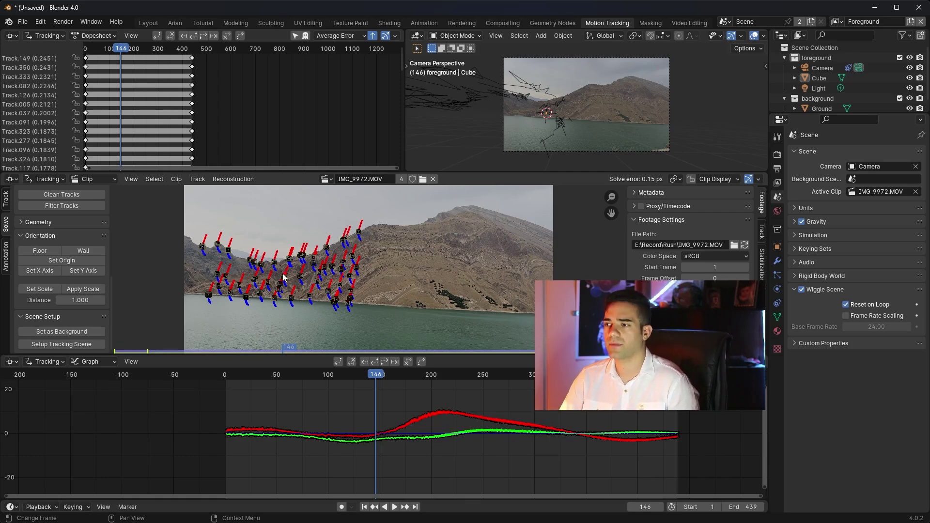
left_click(227, 276, "shift")
left_click(45, 292)
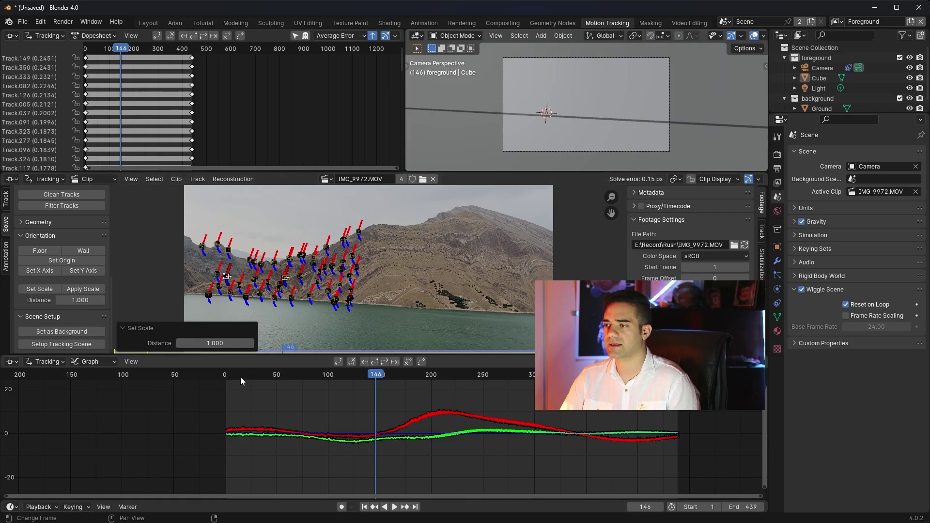
left_click_drag(214, 343, 255, 343)
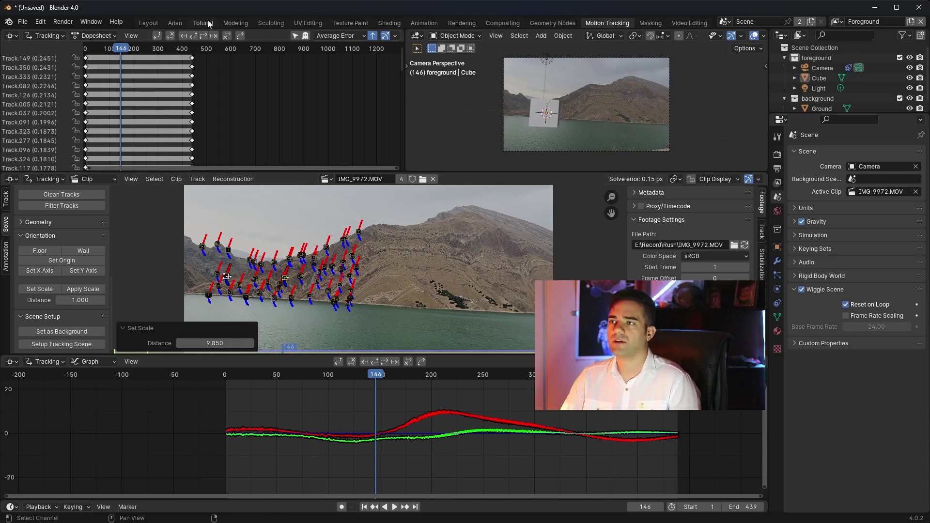
- Switch to the Toturial workspace, look through the tracked camera in the main viewport and go to frame 162
left_click(205, 22)
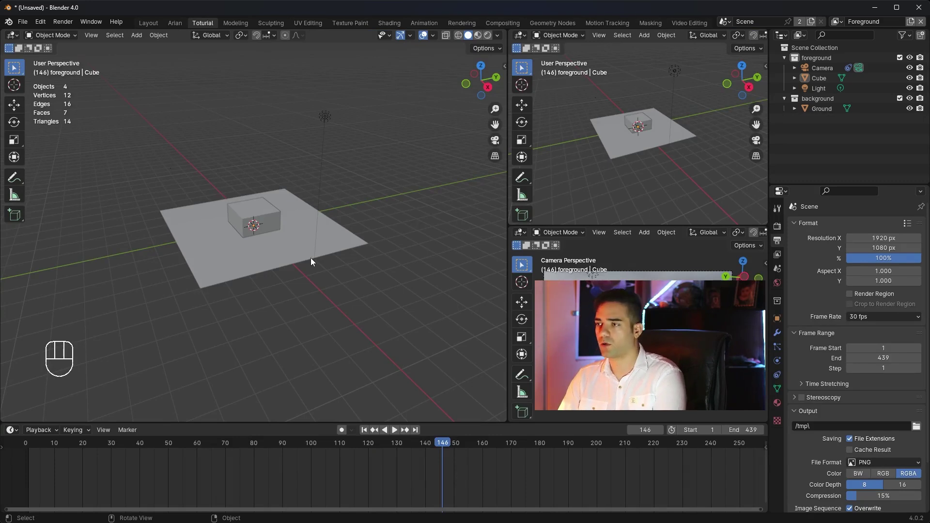
key("KP_0")
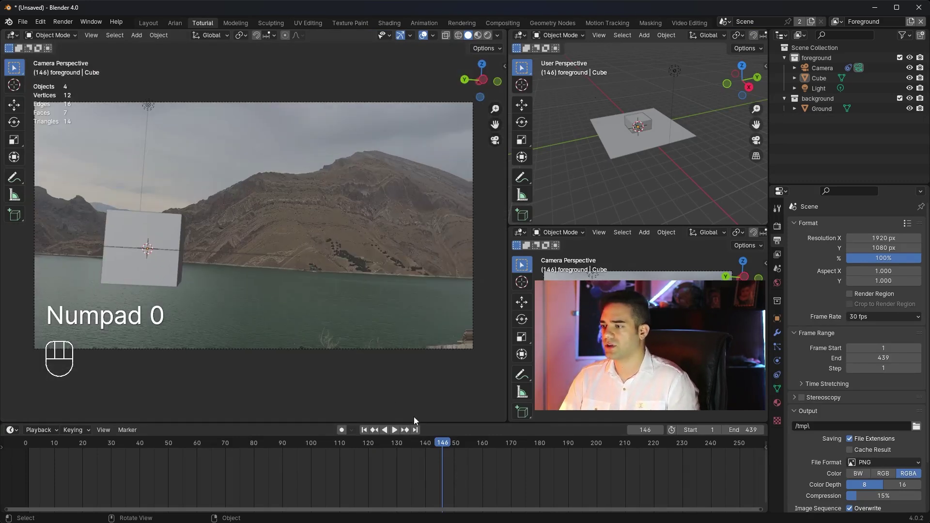
left_click(488, 443)
- Set the opacity of the camera's IMG_9972.MOV background image to 1
left_click(822, 68)
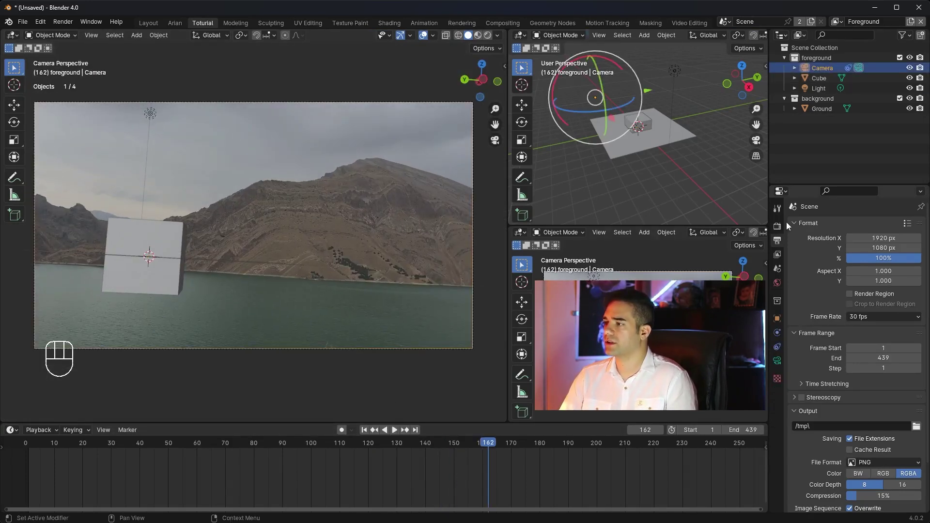
left_click(777, 361)
scroll(814, 339, "down", 10)
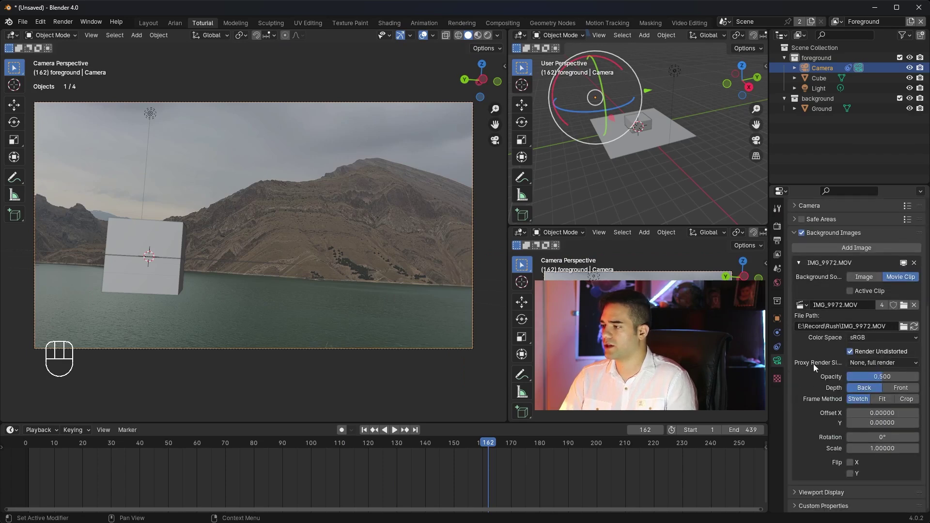
left_click_drag(901, 378, 922, 379)
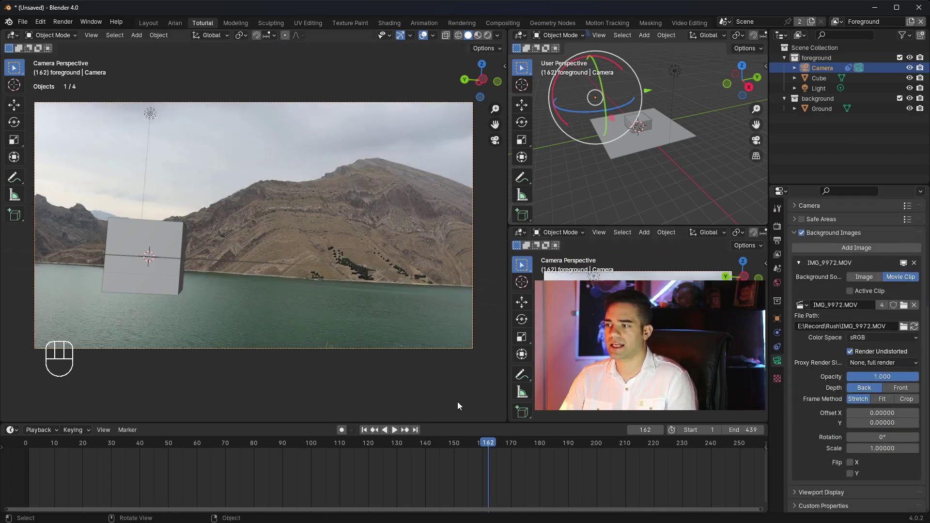
- Scrub through the footage to check how the cube follows the camera motion, and inspect the foreground and background collections
left_click_drag(490, 457, 112, 472)
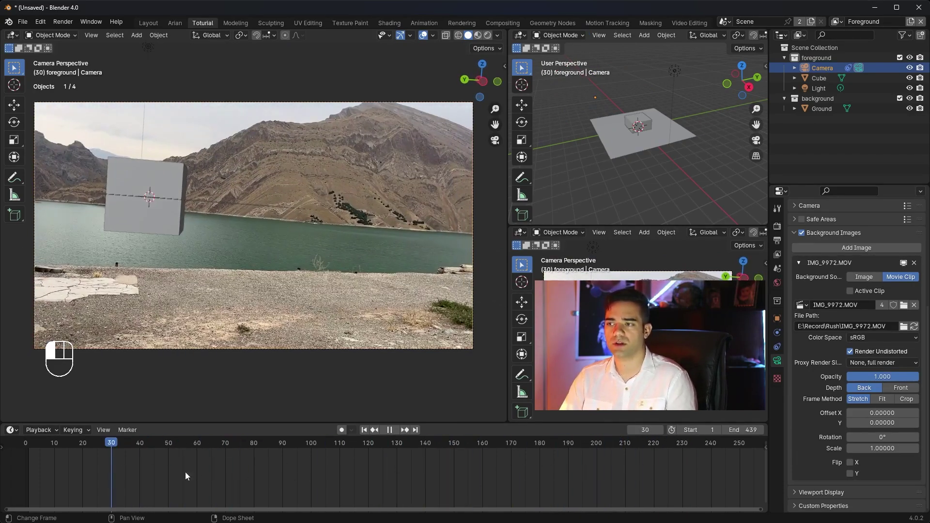
left_click_drag(185, 475, 310, 473)
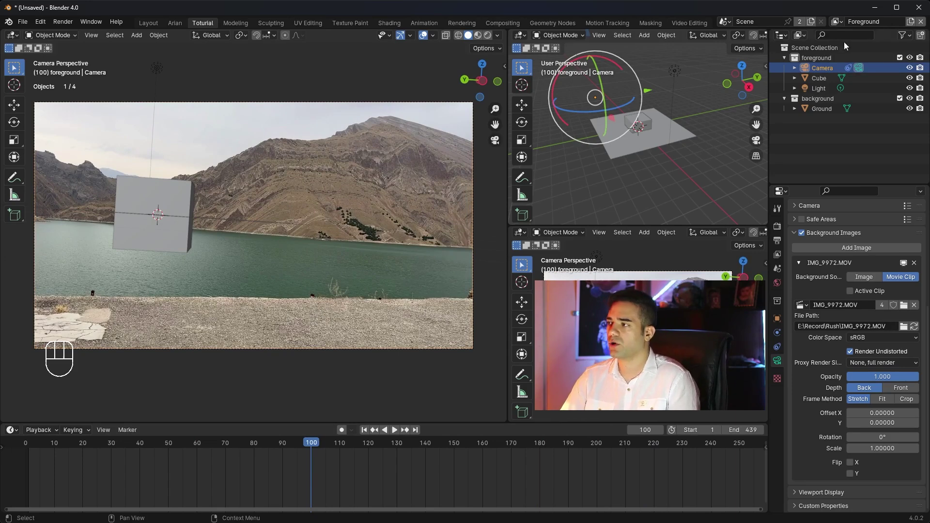
left_click(819, 57)
left_click(823, 98)
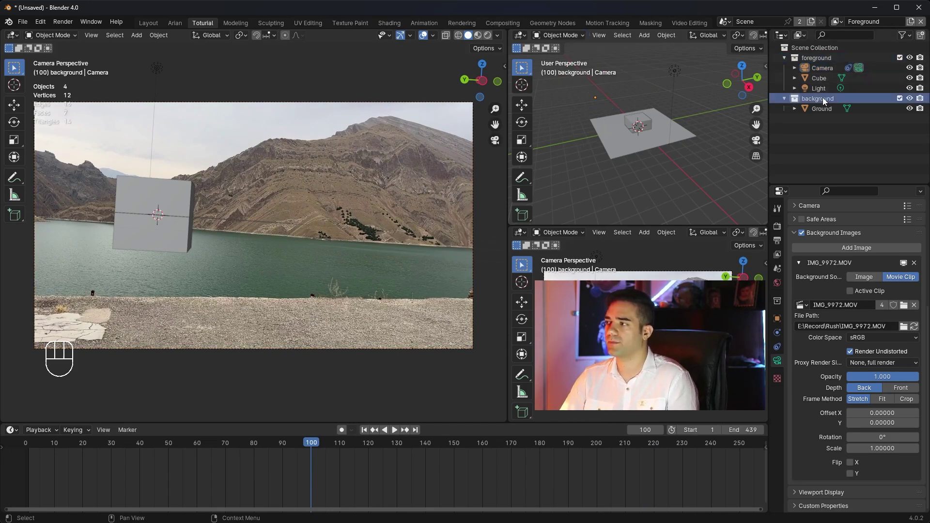
left_click(819, 59)
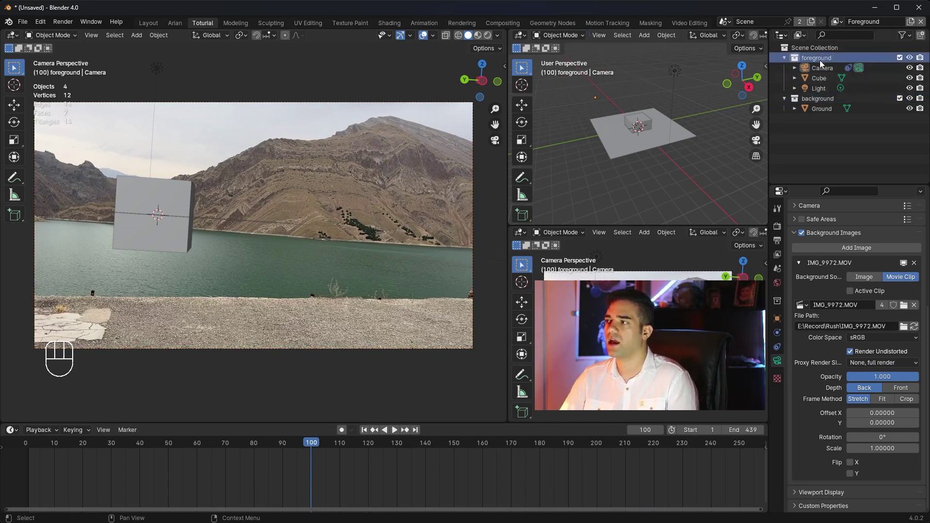
left_click(823, 97)
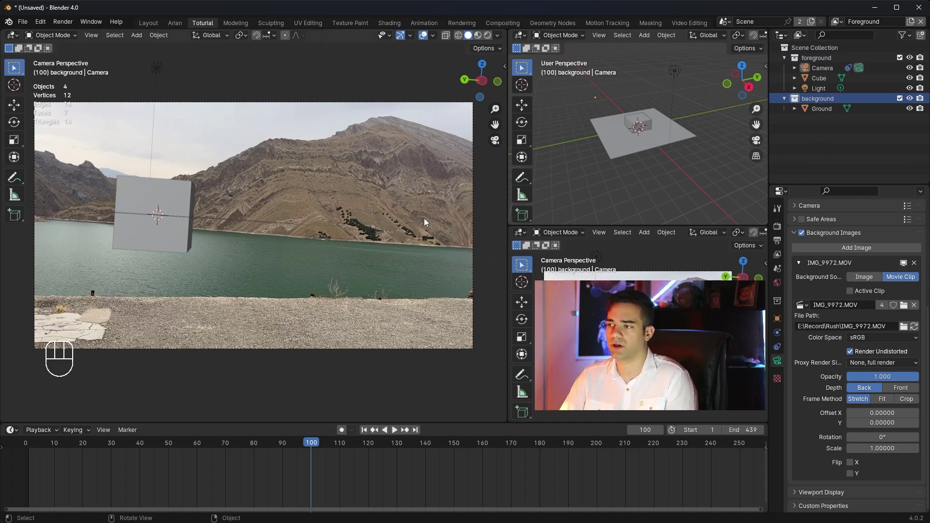
left_click_drag(300, 442, 123, 443)
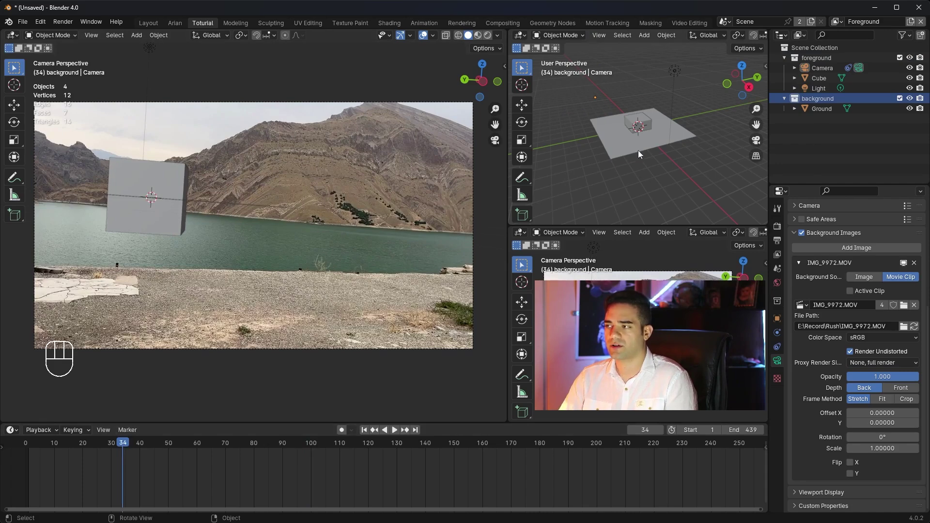
- Move the Ground plane along the X axis to the camera side of the cube
left_click(620, 133)
scroll(620, 133, "up", 2)
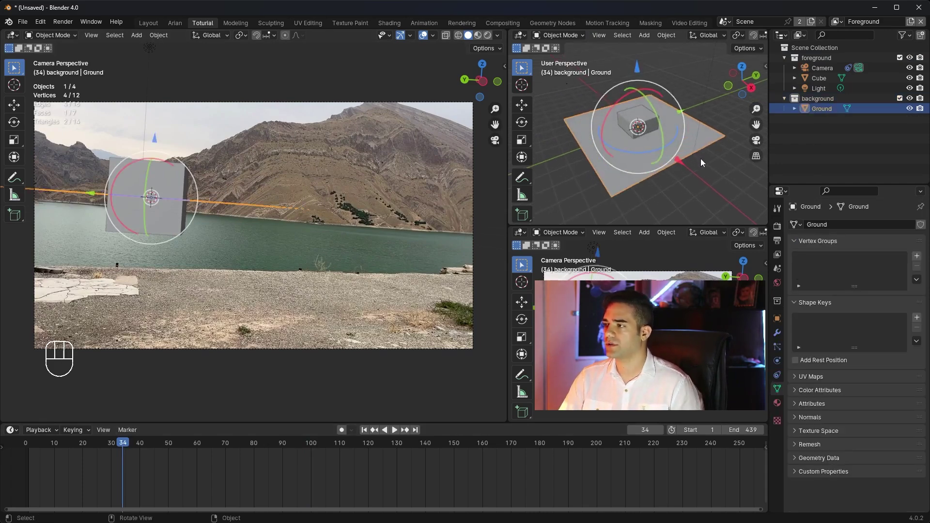
left_click_drag(679, 161, 734, 207)
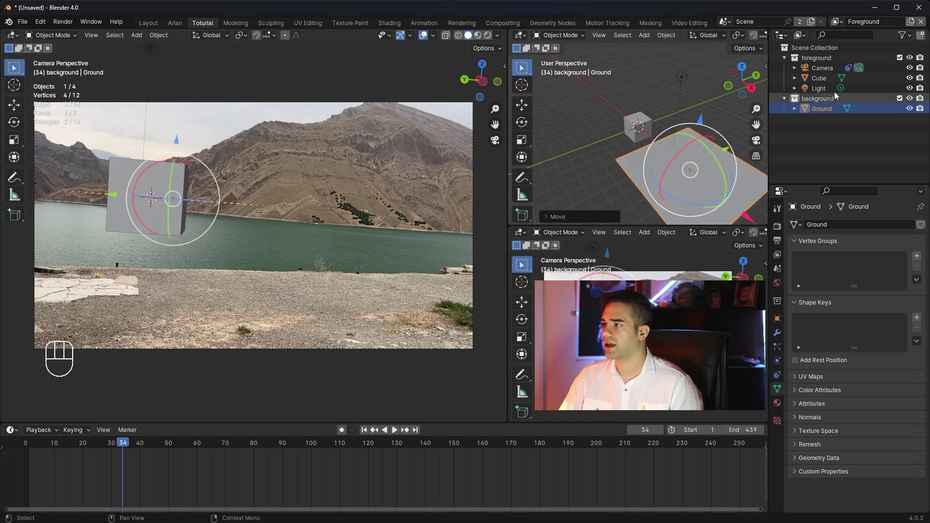
left_click(833, 70)
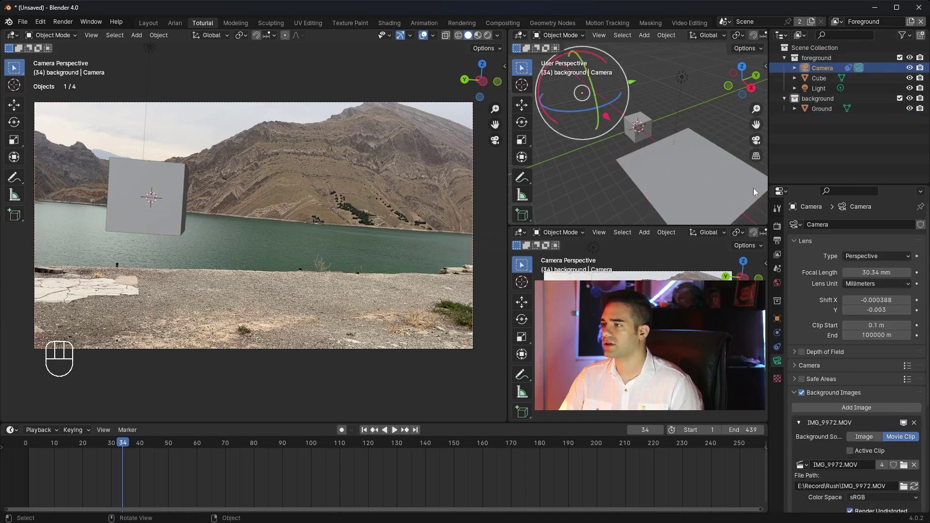
left_click(726, 176)
key("g")
key("x")
left_click(650, 148)
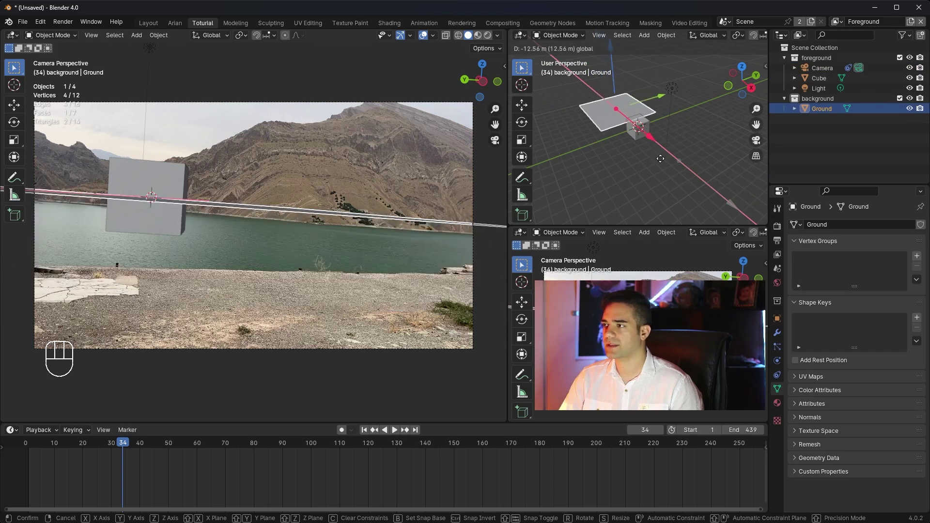
- Lower the Ground plane to about Z -2 m and shift it along Y to about -3.1 m so it covers the gravel shore
key("g")
key("z")
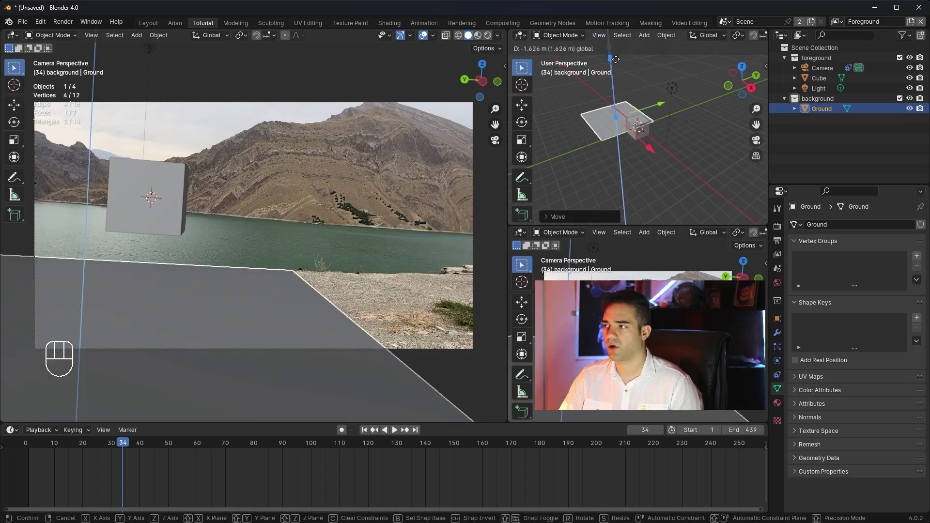
middle_click_drag(630, 77, 676, 103)
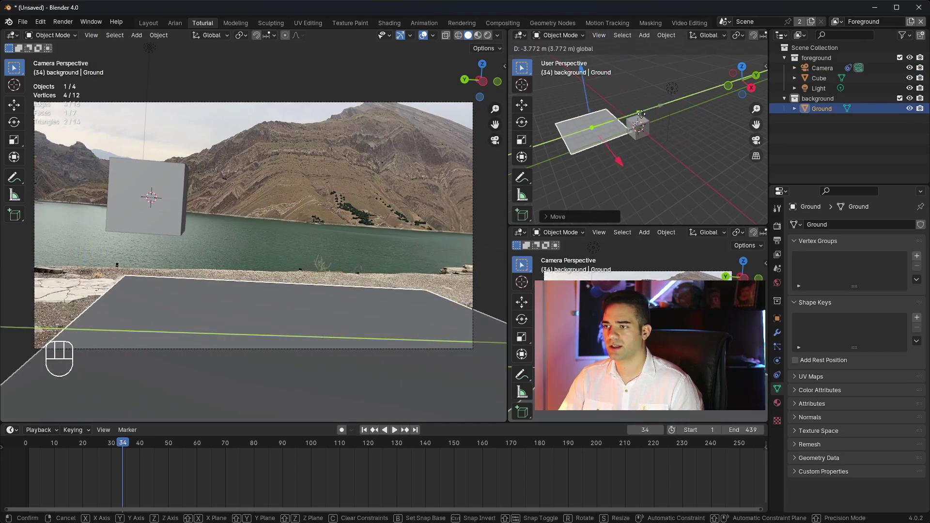
left_click(646, 121)
- Switch the transform orientation to Local and stretch the Ground plane along its Y axis to a scale of about 2.3
left_click(707, 35)
left_click(707, 77)
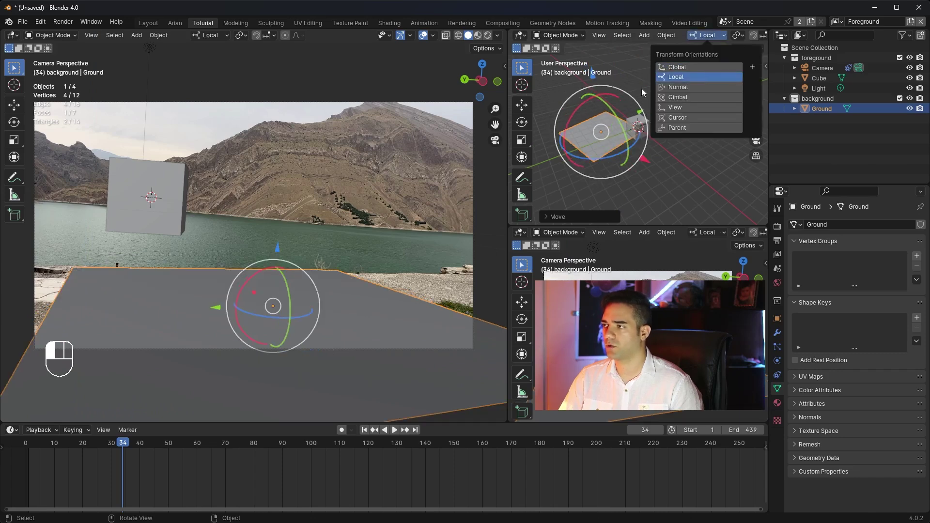
key("s")
key("x")
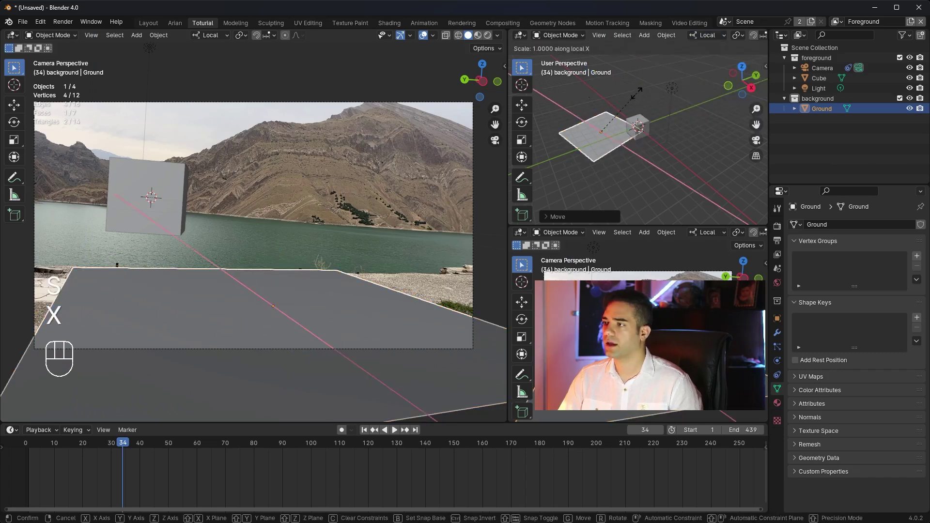
key("z")
key("y")
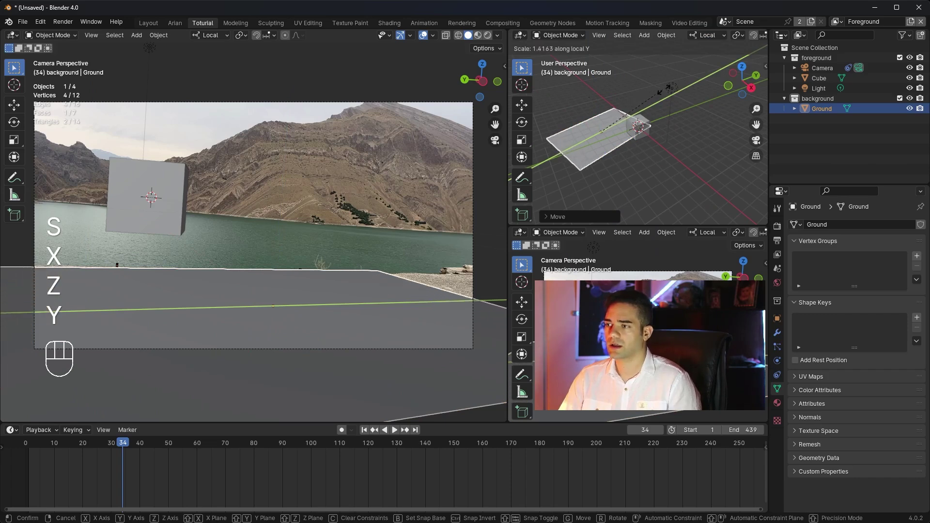
left_click(715, 111)
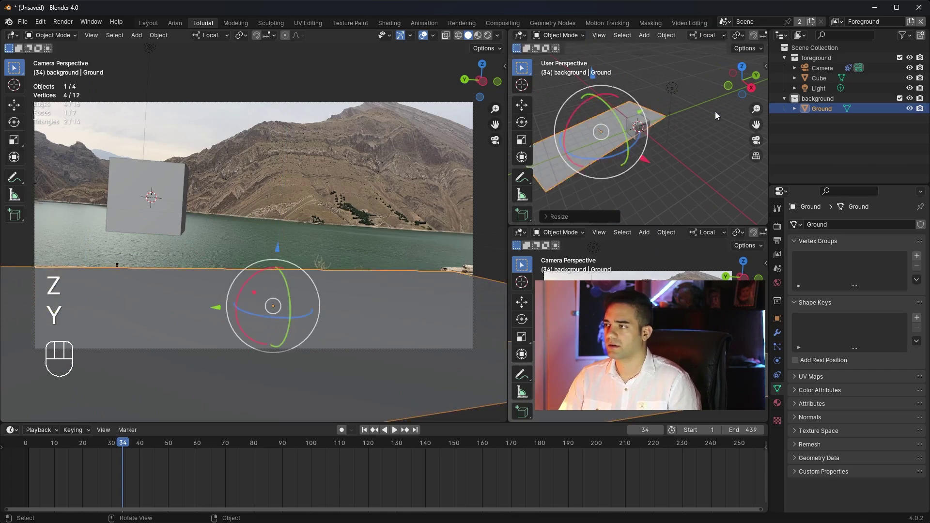
- Shift the cube along its Y axis toward the middle of the camera view
left_click(183, 193)
left_click_drag(87, 195, 179, 201)
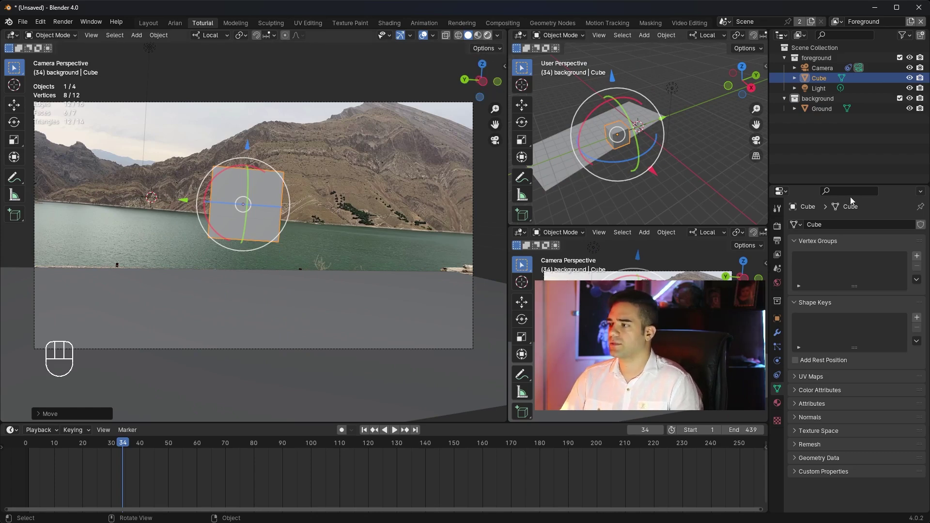
- Show the camera view in rendered shading and set the render engine to Cycles with GPU Compute as the device
left_click(777, 226)
left_click(871, 223)
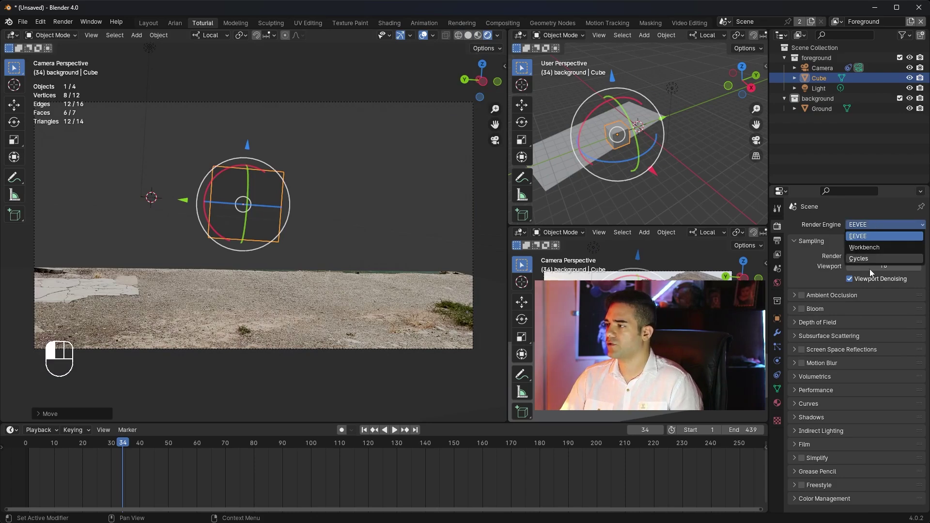
left_click(862, 260)
left_click(865, 248)
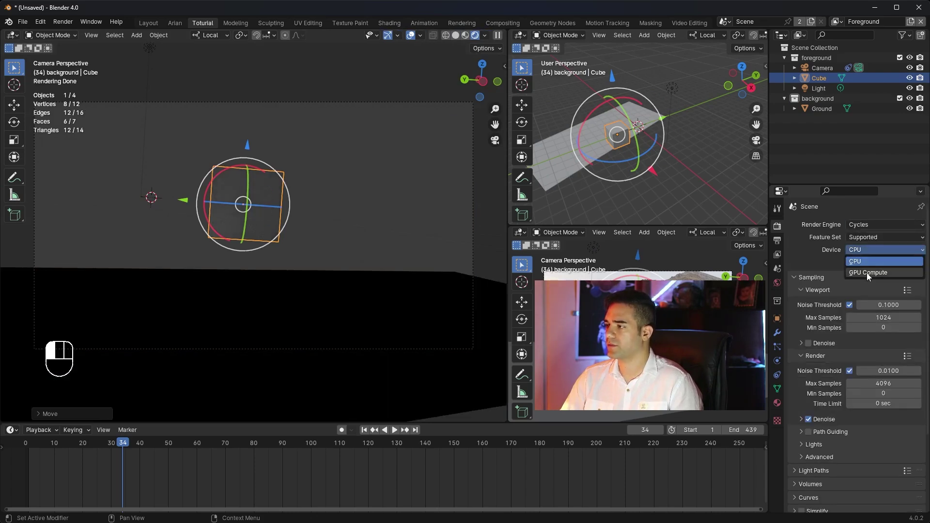
left_click(867, 270)
- Enable a transparent film background with Transparent Glass in the Cycles render settings
scroll(806, 294, "down", 4)
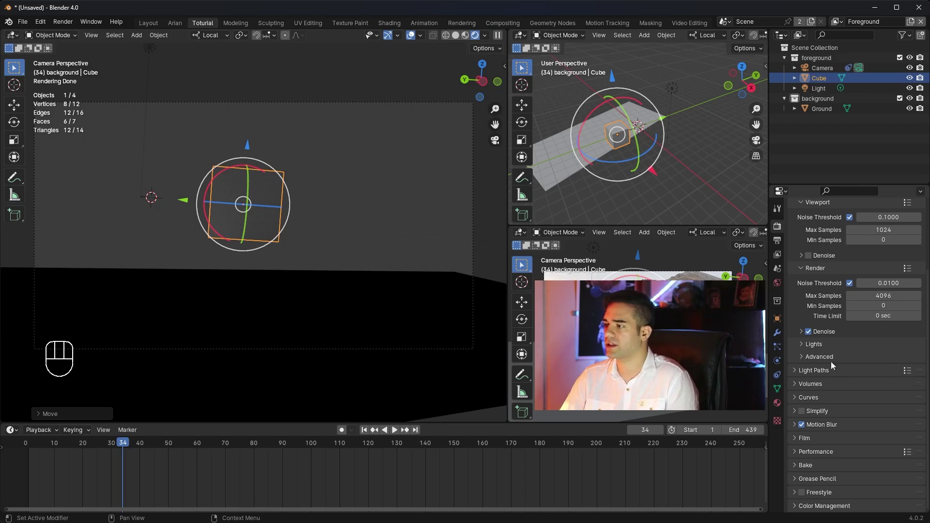
left_click(804, 438)
scroll(838, 425, "down", 4)
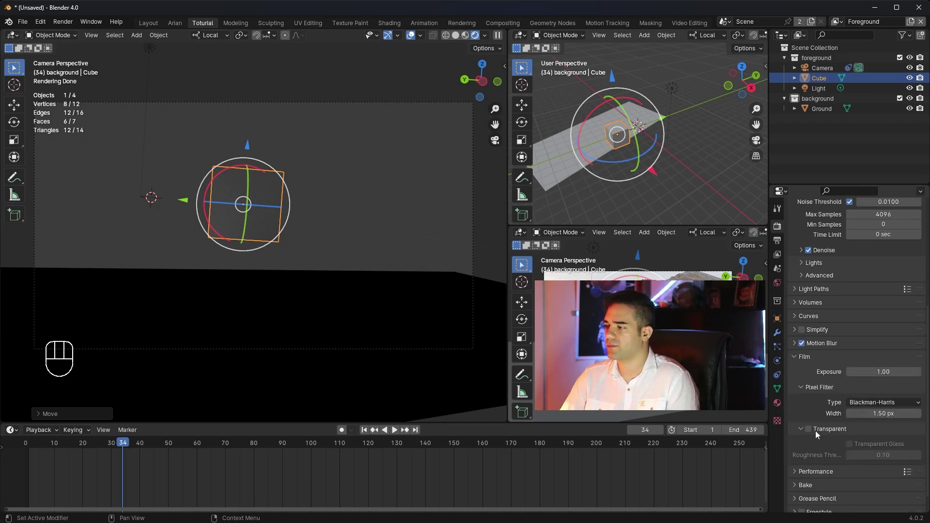
left_click(808, 428)
scroll(823, 425, "down", 1)
left_click(850, 424)
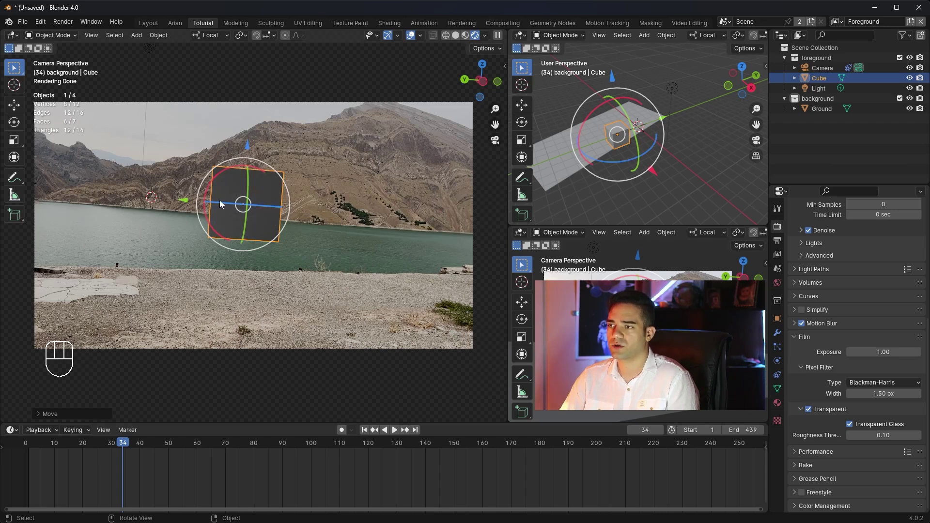
- Move the cube away from the camera beyond the Ground plane and lower it behind the shore edge, then select the Ground plane for comparison
left_click(293, 173)
left_click(256, 173)
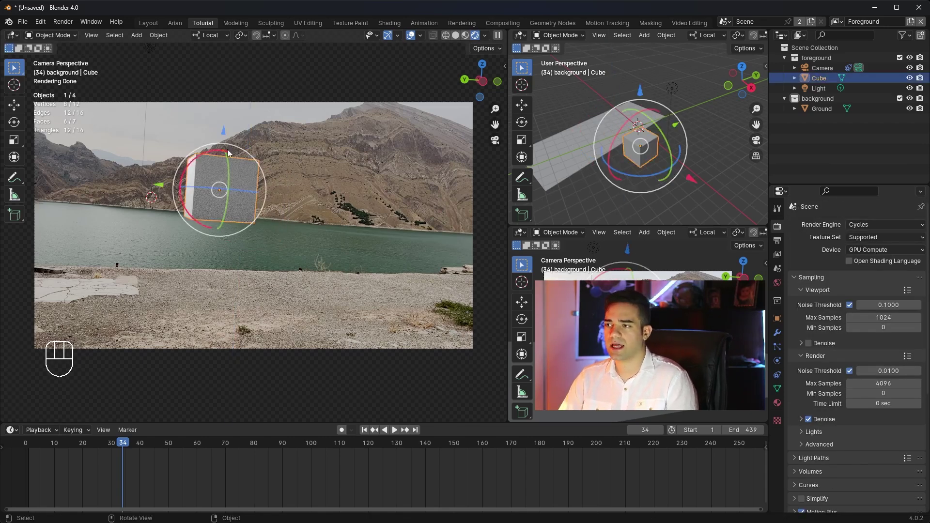
left_click_drag(224, 130, 292, 278)
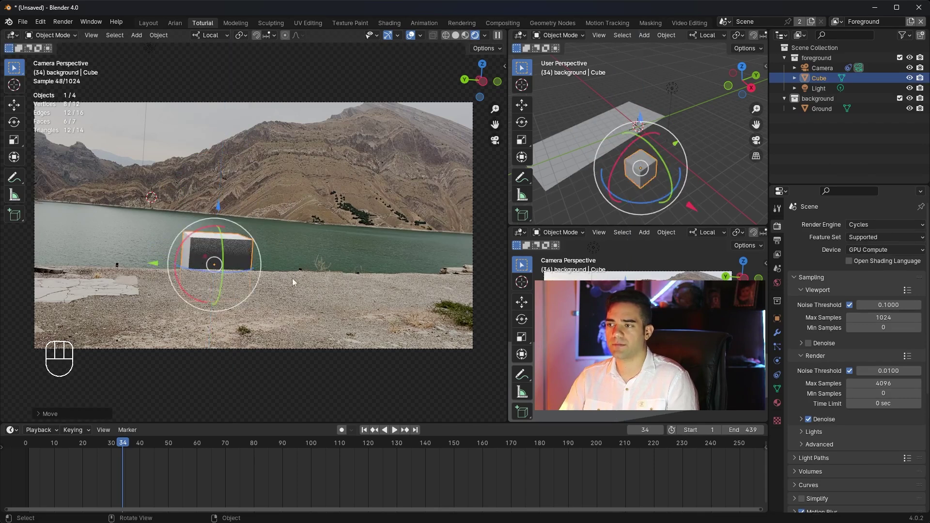
left_click(270, 303)
scroll(254, 298, "up", 3)
middle_click_drag(254, 298, 274, 277, "shift")
left_click(262, 281)
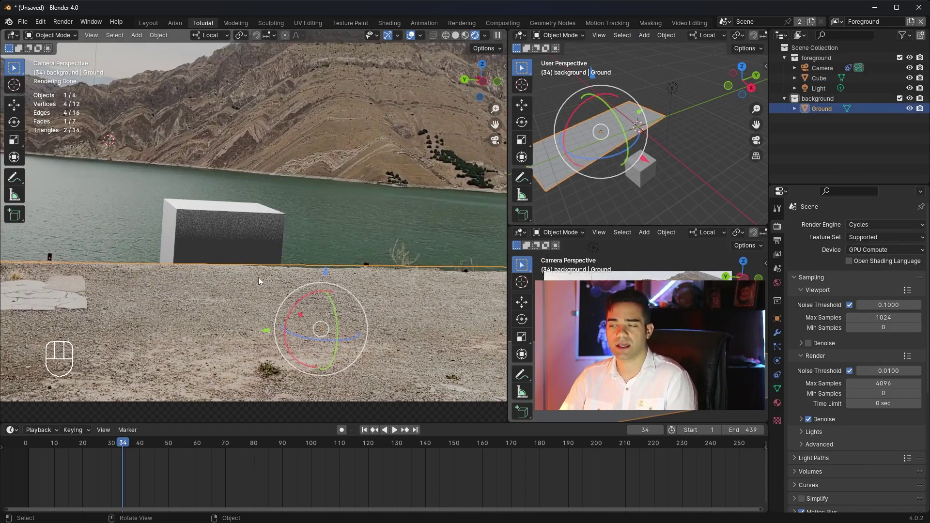
- Raise the cube above the shoreline and lower it again to check how the Ground plane masks it
left_click(240, 227)
left_click_drag(233, 203, 229, 119)
scroll(321, 172, "down", 2)
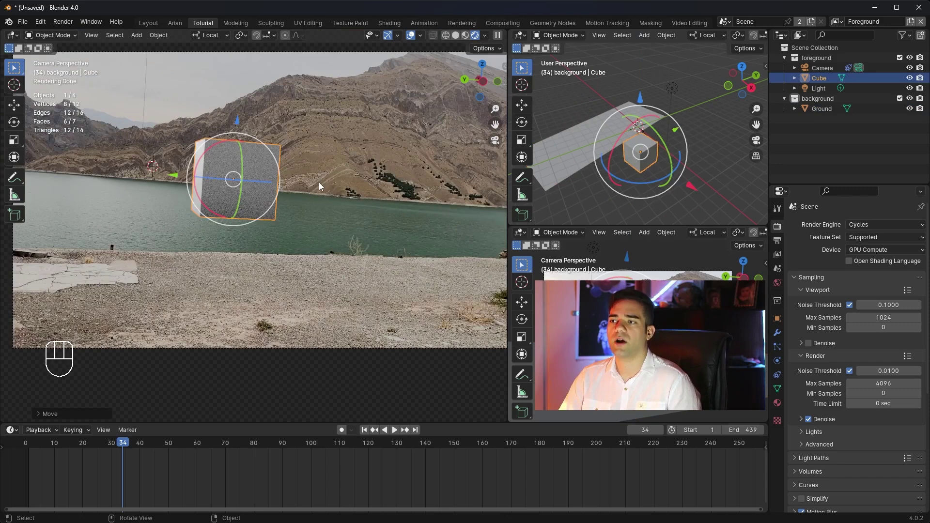
scroll(319, 183, "down", 1)
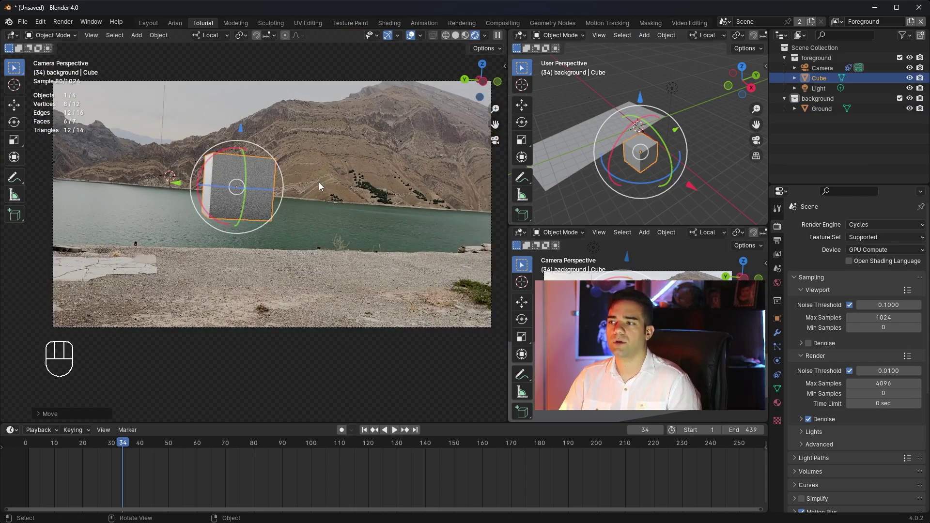
middle_click_drag(319, 182, 301, 225, "shift")
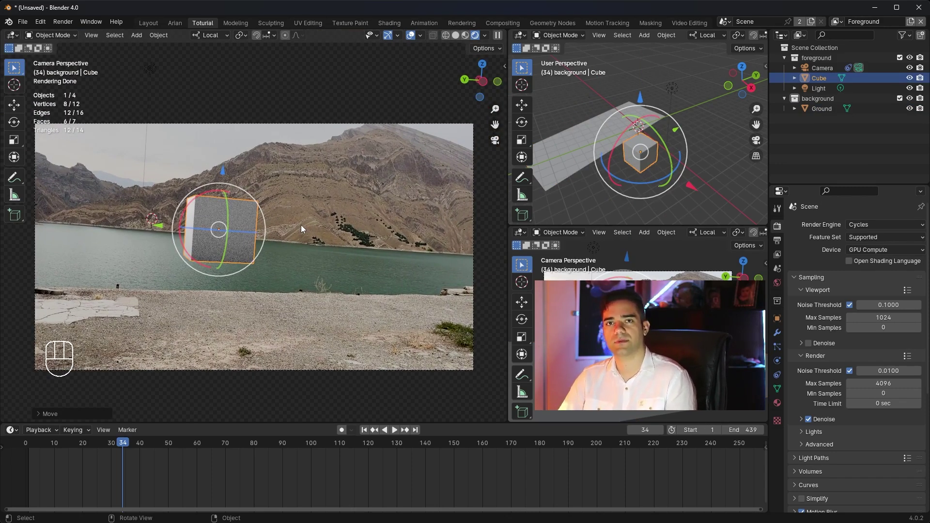
left_click_drag(225, 173, 248, 251)
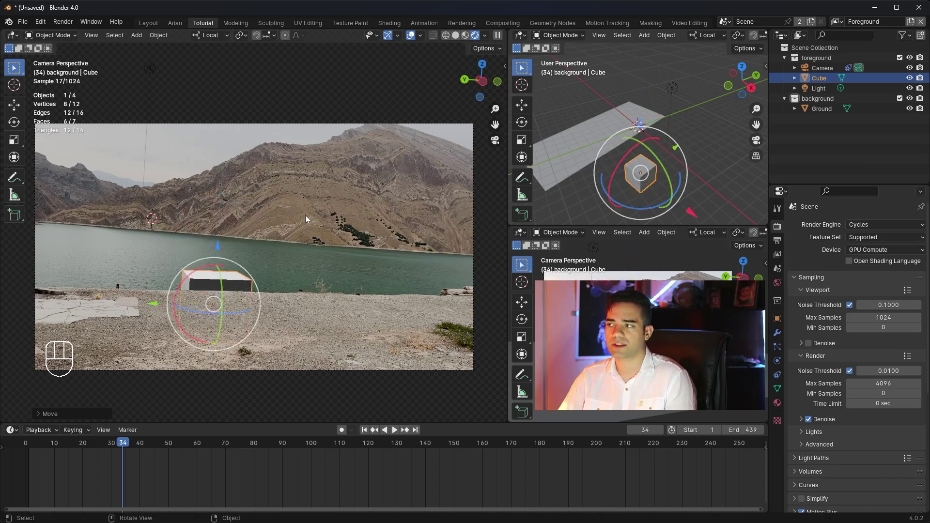
- Open the Ground plane's object visibility settings and check its Shadow Catcher mask option
left_click(821, 98)
left_click(821, 110)
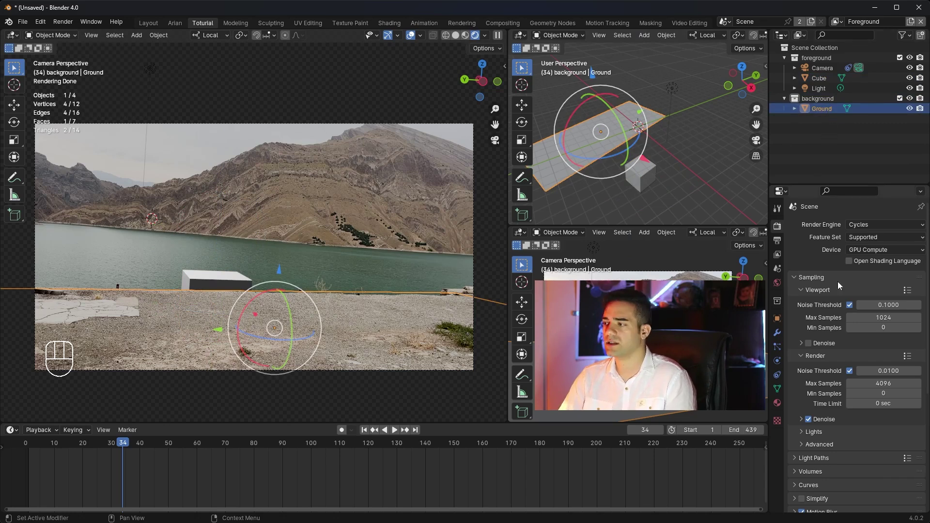
left_click(777, 318)
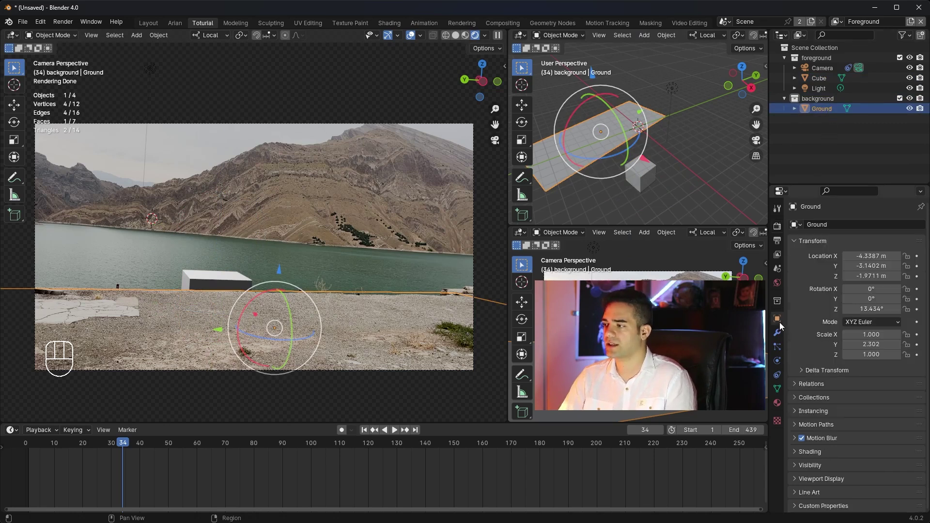
left_click(809, 465)
scroll(808, 462, "down", 4)
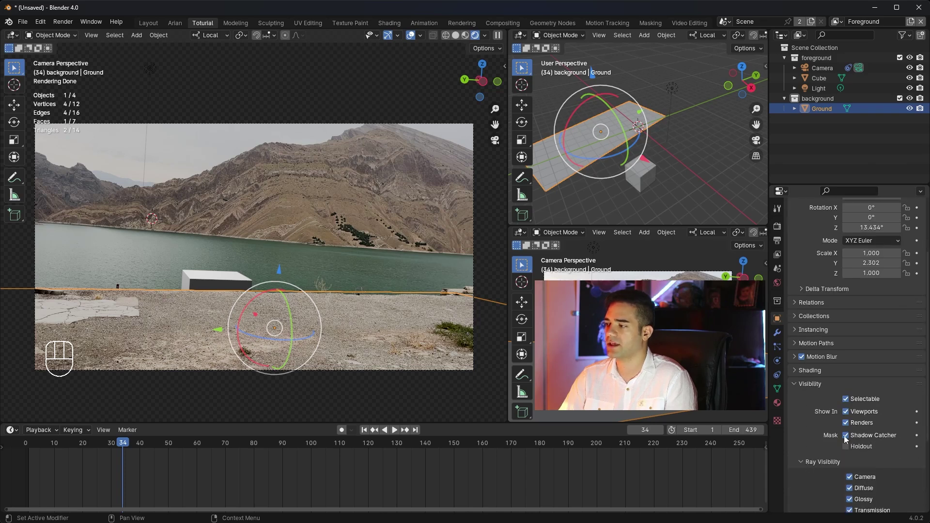
- Raise the cube to about Z 0.42 m and move it along its local X axis over the Ground plane
left_click(216, 280)
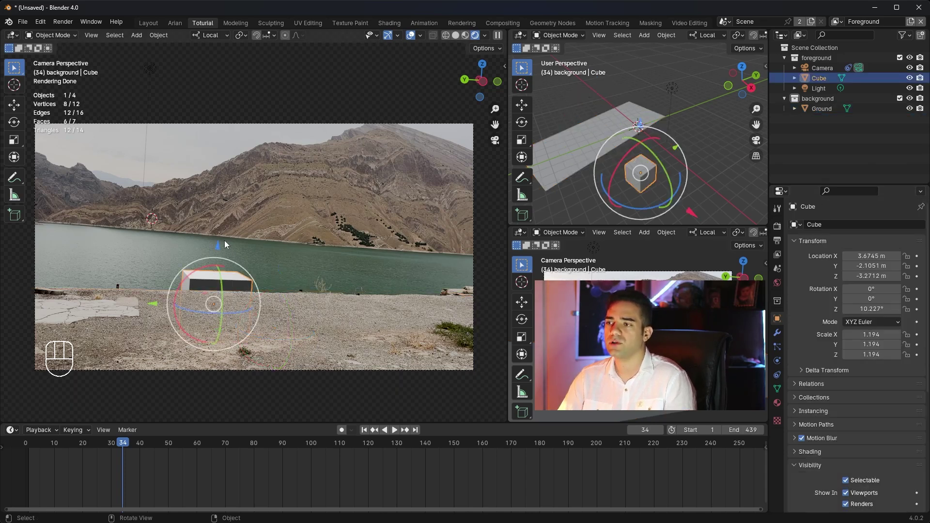
left_click_drag(225, 240, 223, 163)
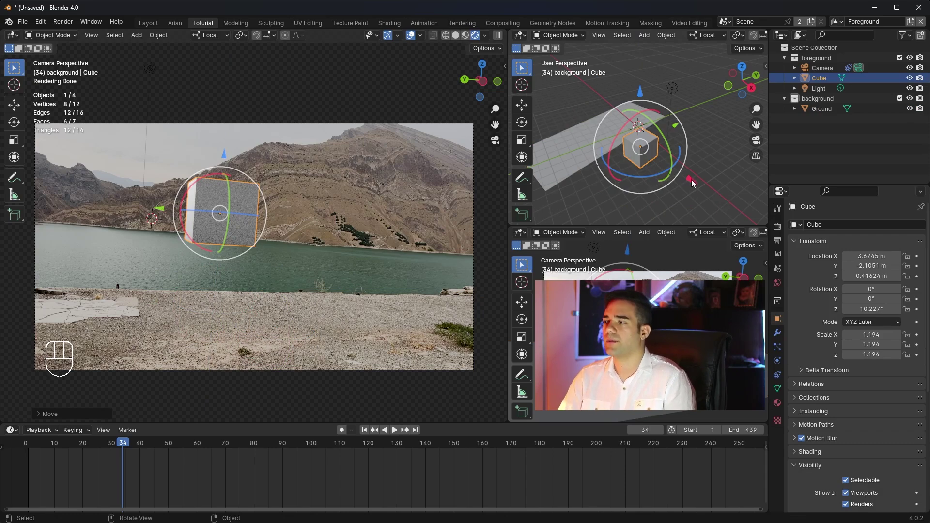
left_click_drag(691, 180, 642, 144)
- Duplicate the Ground plane and raise the copy along local Z to about -1.69 m, just above the original
left_click(356, 298)
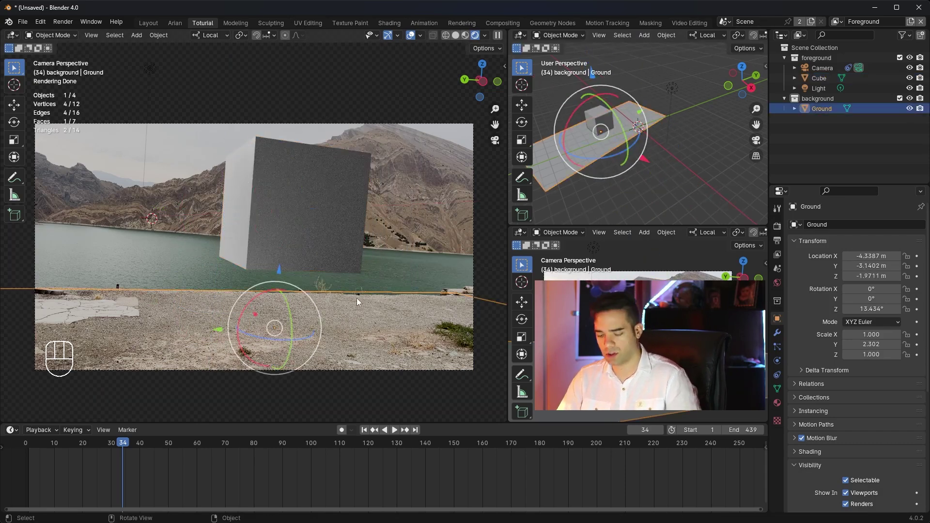
key("shift+d")
key("x")
key("z")
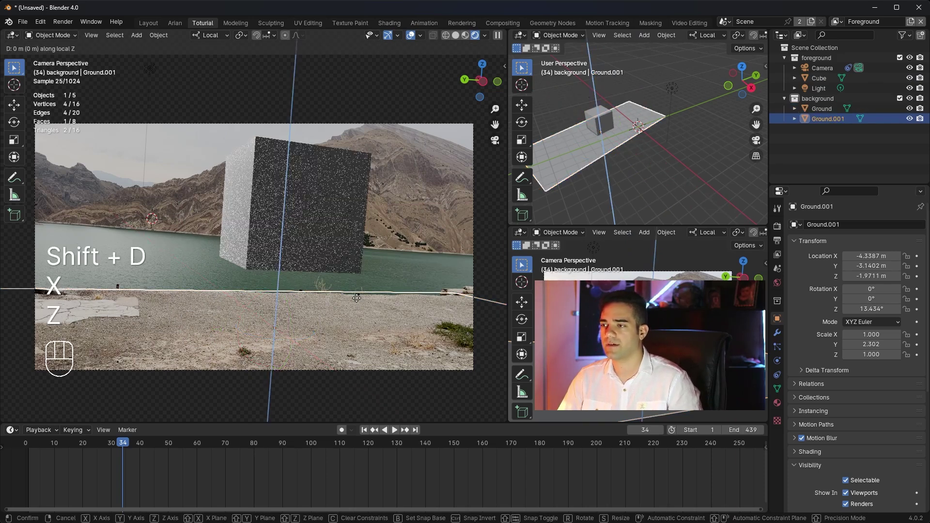
left_click(358, 285)
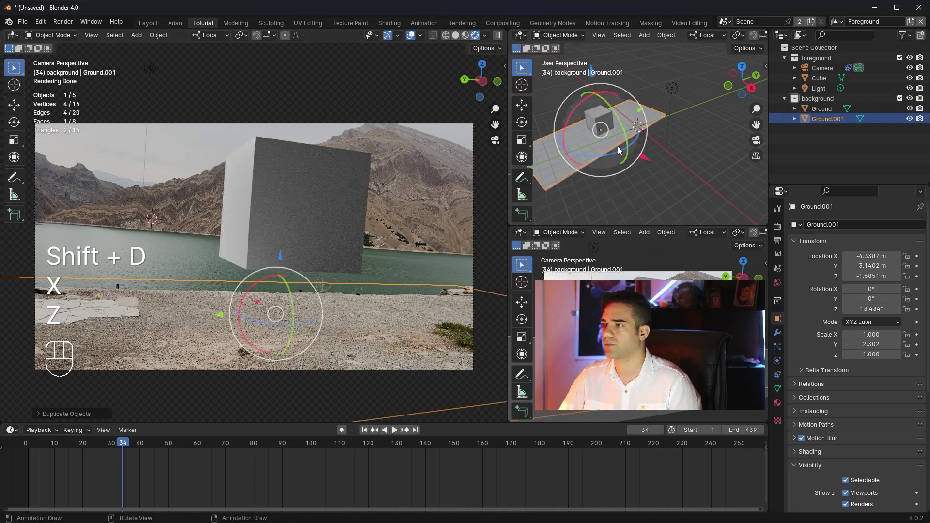
- Move the duplicated ground plane into the foreground collection and review its visibility options
mouse_move(723, 129)
middle_mouse_down()
mouse_move(678, 117)
mouse_move(726, 117)
middle_mouse_up()
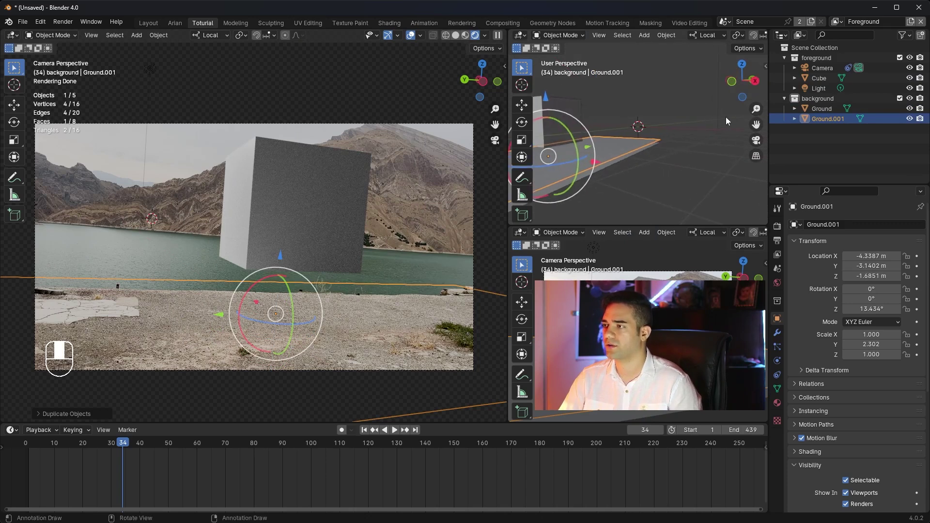
left_click_drag(839, 119, 824, 59)
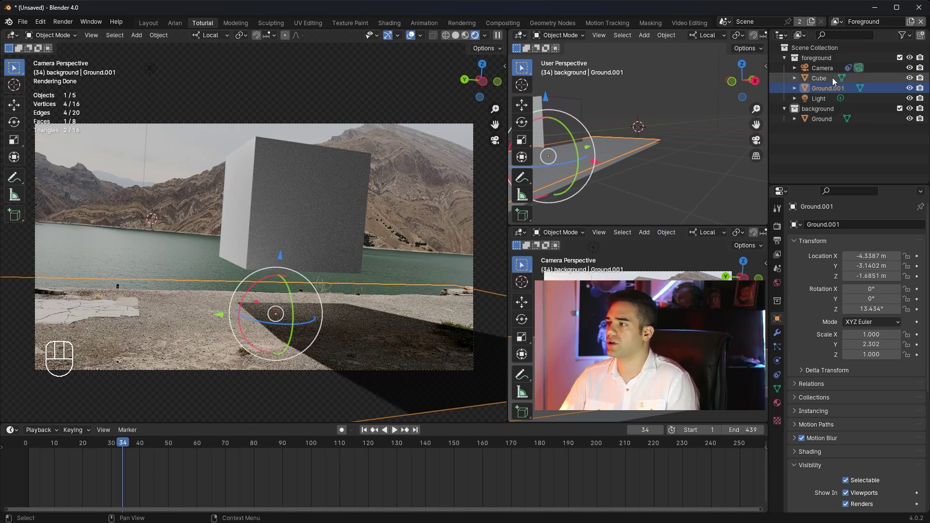
scroll(810, 323, "down", 4)
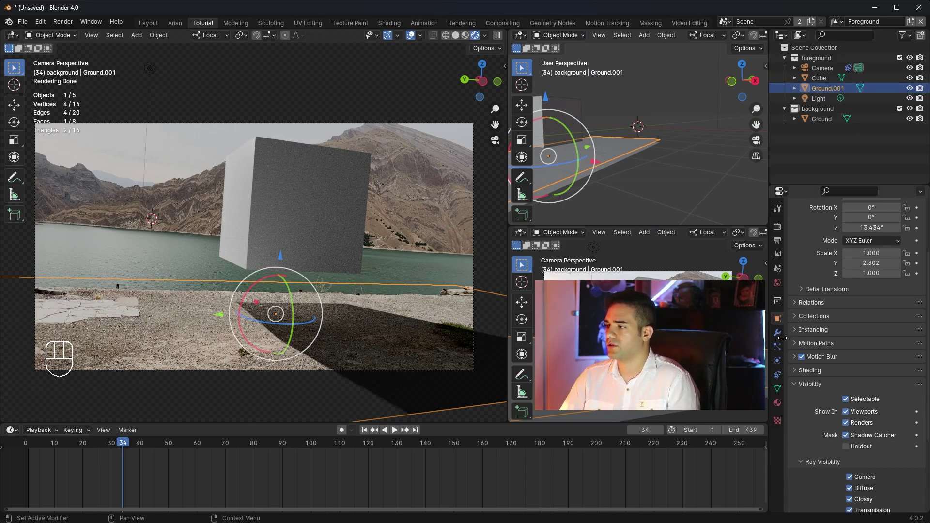
scroll(818, 409, "down", 1)
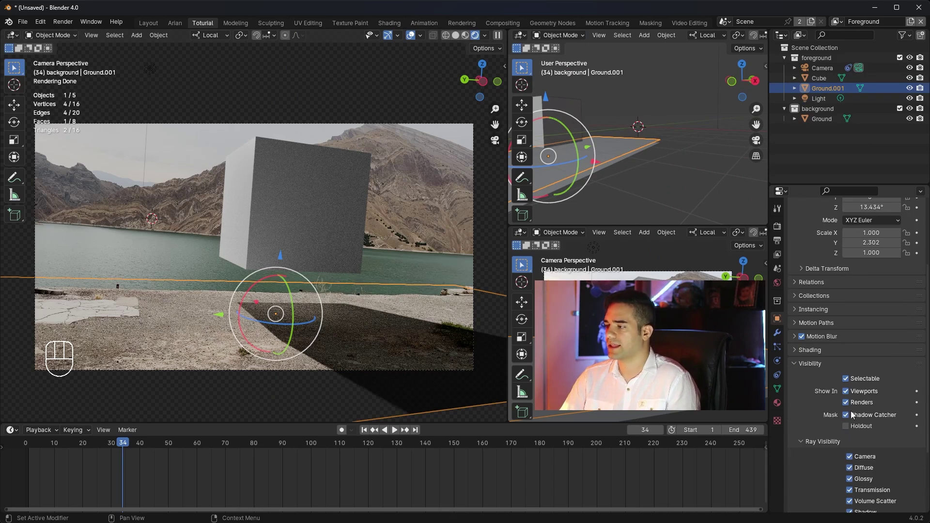
- Rename the foreground ground copy Shadow, keeping its Shadow Catcher mask enabled, and rename the background Ground plane Mask
left_click(846, 415)
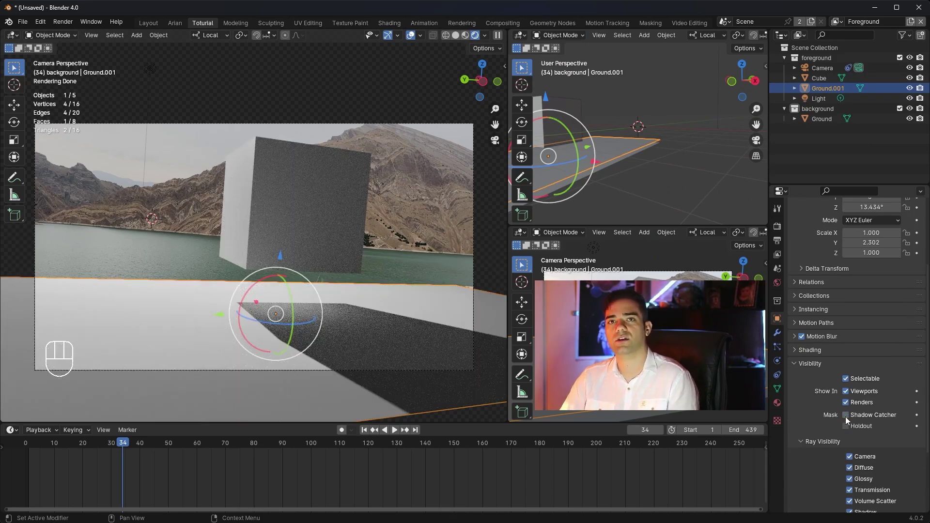
left_click(846, 415)
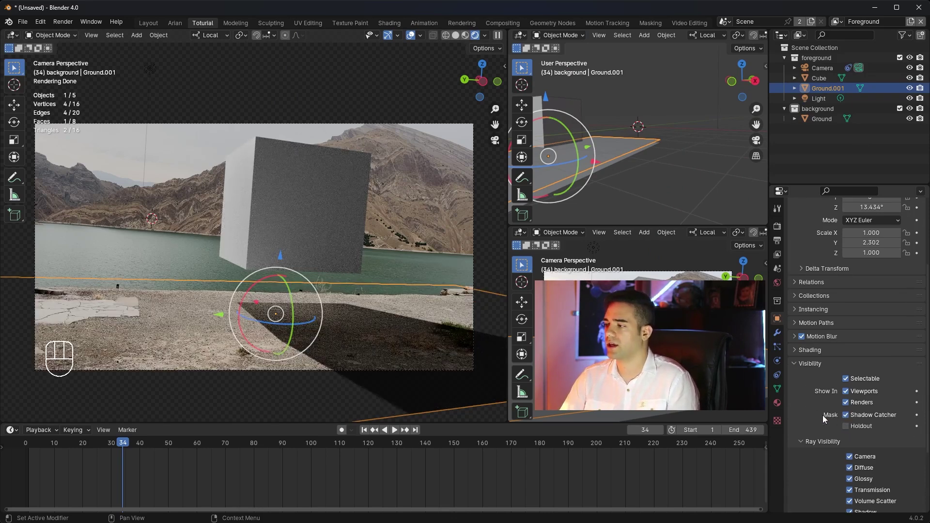
double_click(836, 88)
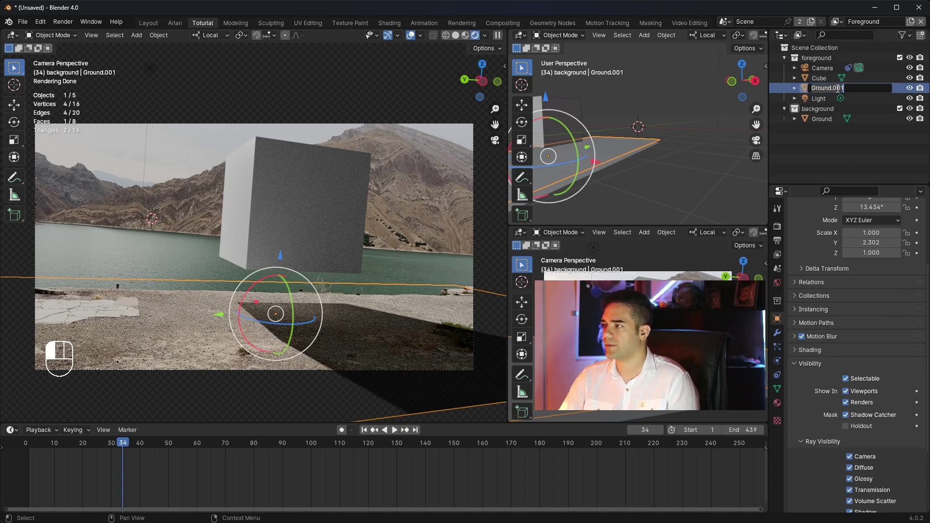
type("Shadow")
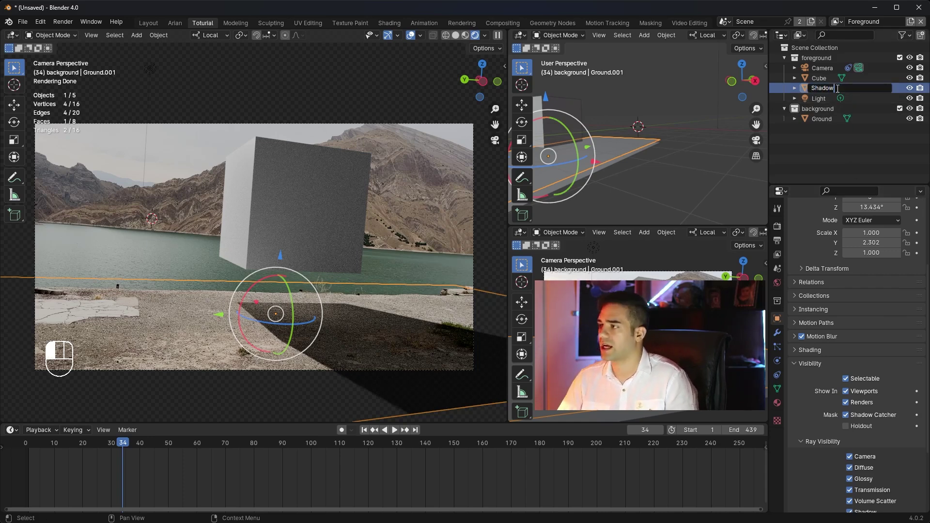
left_click(843, 129)
left_click(824, 117)
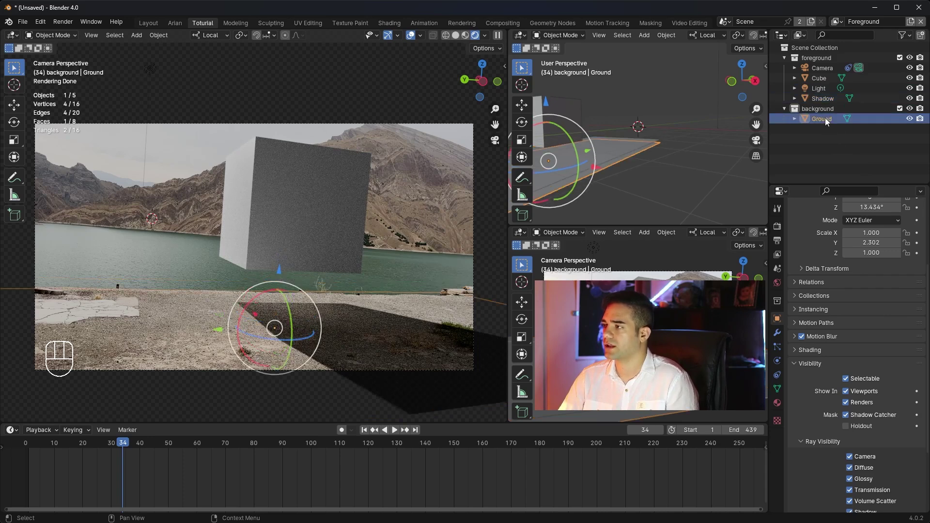
double_click(825, 118)
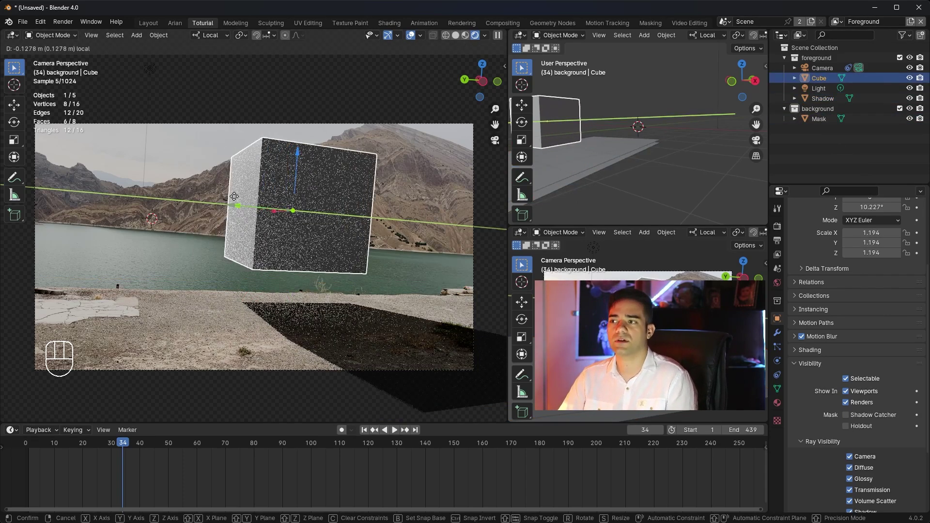
- Shift the cube slightly along its local Y and local X axes
left_click(279, 213)
key("g")
key("x")
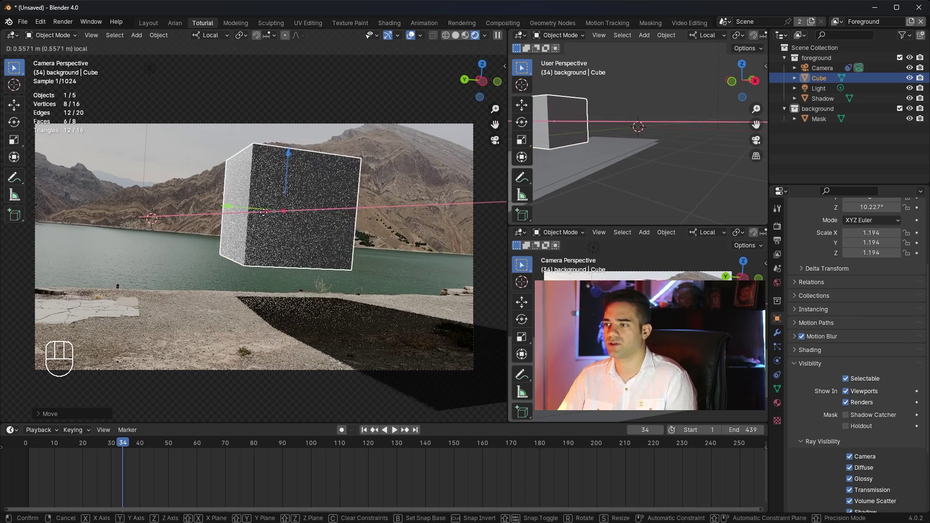
left_click(341, 182)
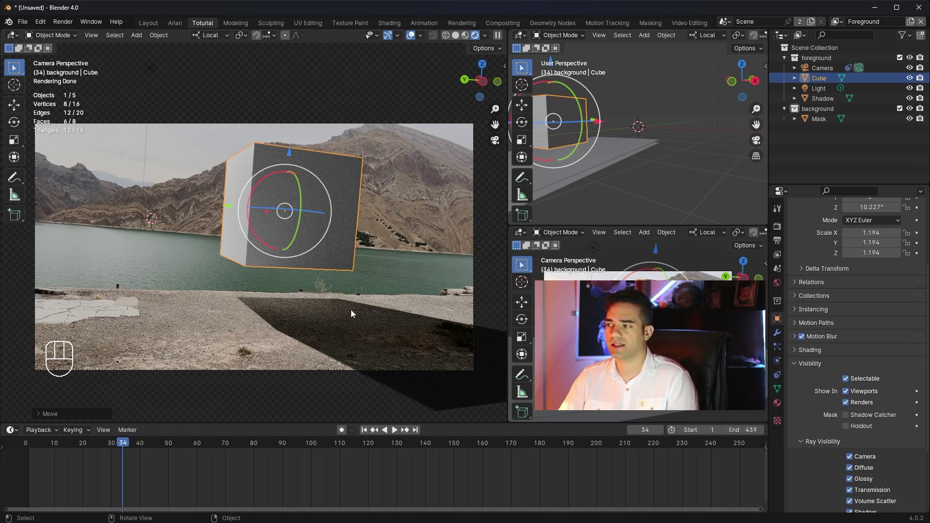
- Assign an Environment Texture to the World background's surface color
left_click(777, 226)
left_click(777, 282)
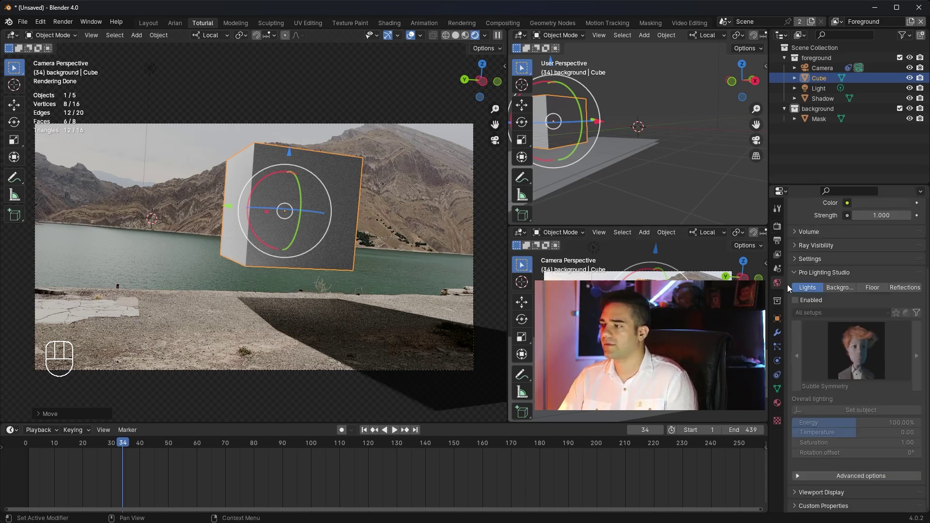
left_click(826, 265)
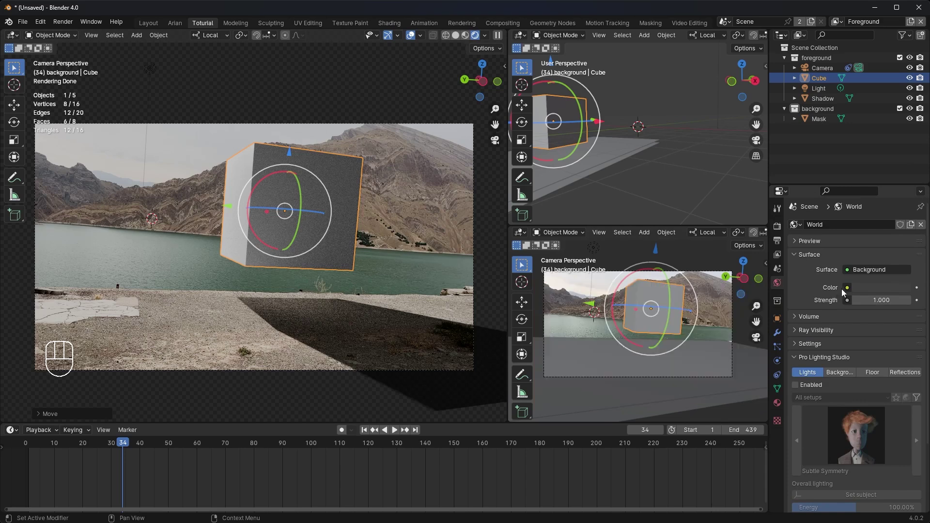
left_click(847, 288)
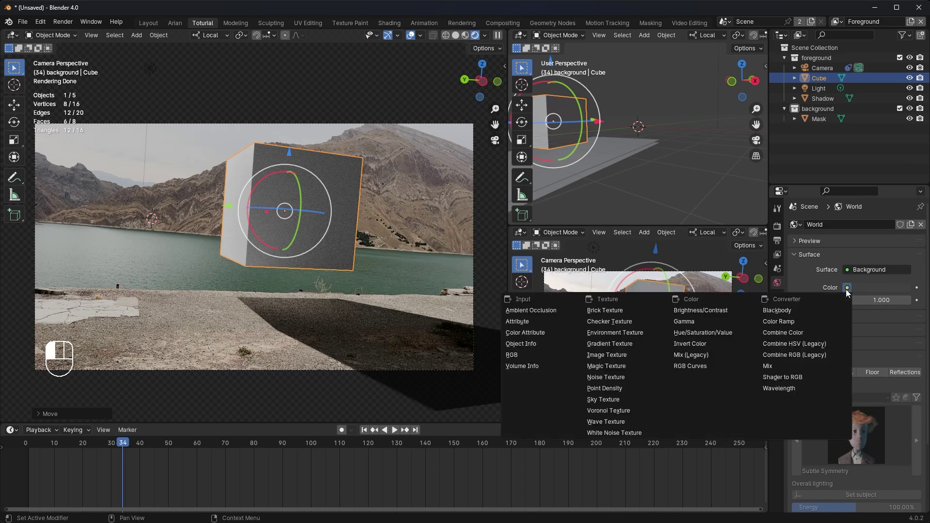
left_click(638, 333)
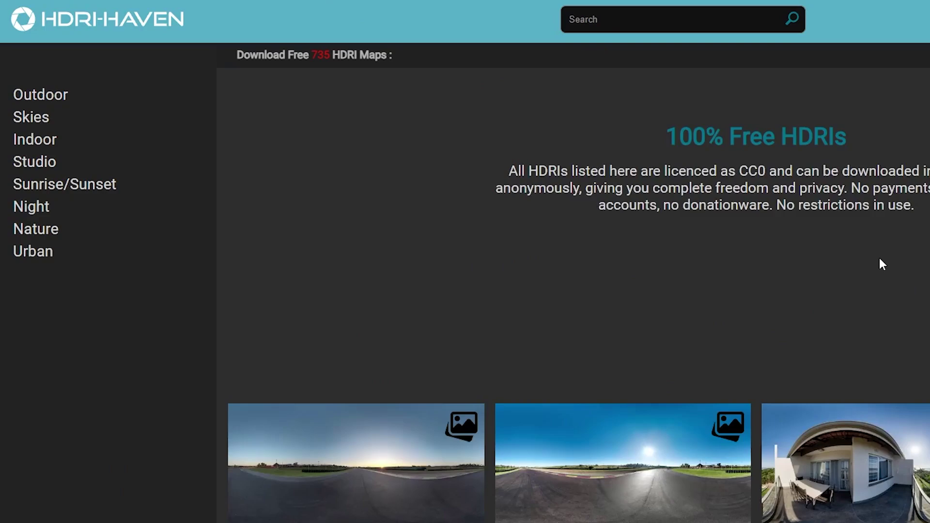
- Browse the free HDRI maps on the HDRI-Haven website for outdoor environments
scroll(879, 262, "down", 15)
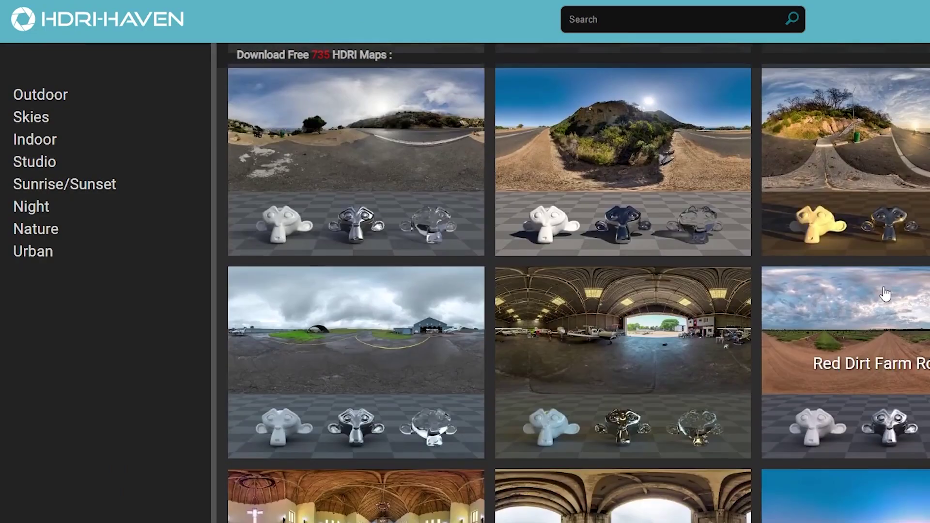
scroll(756, 254, "down", 15)
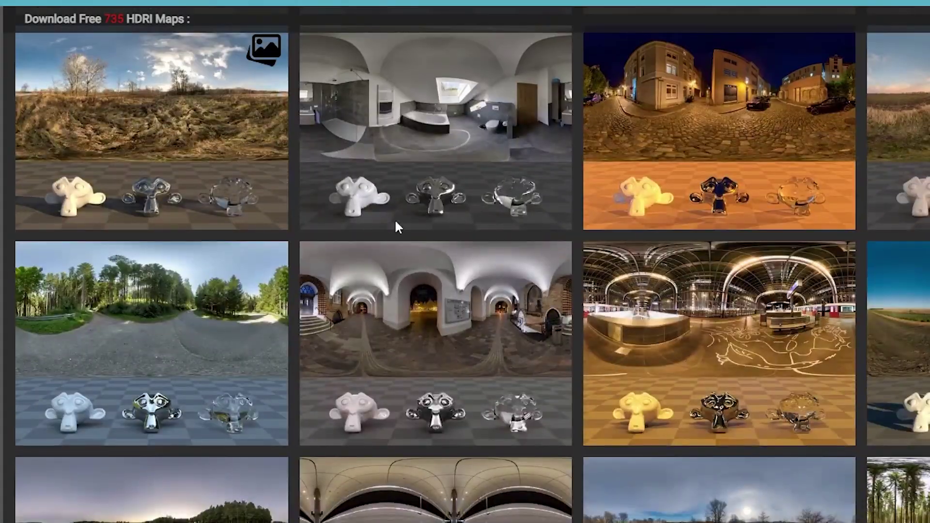
scroll(395, 219, "down", 7)
scroll(460, 244, "down", 12)
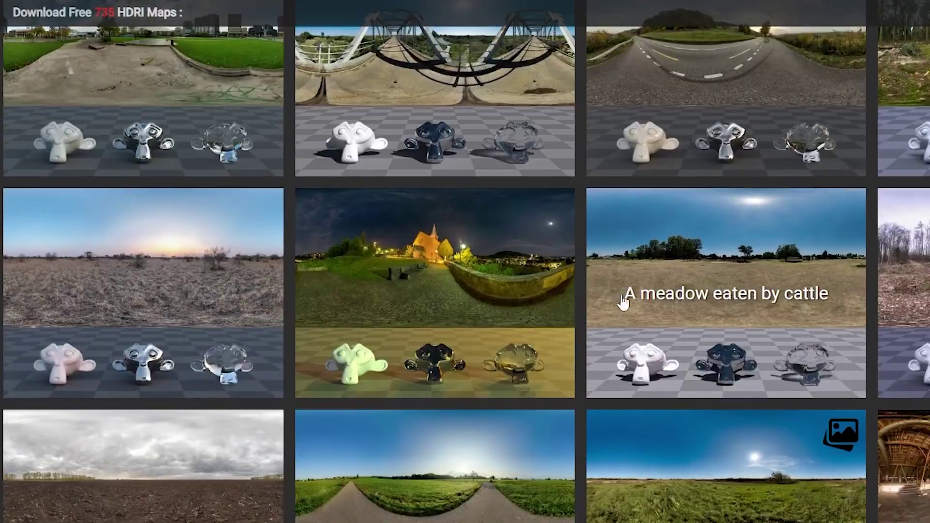
scroll(623, 292, "up", 7)
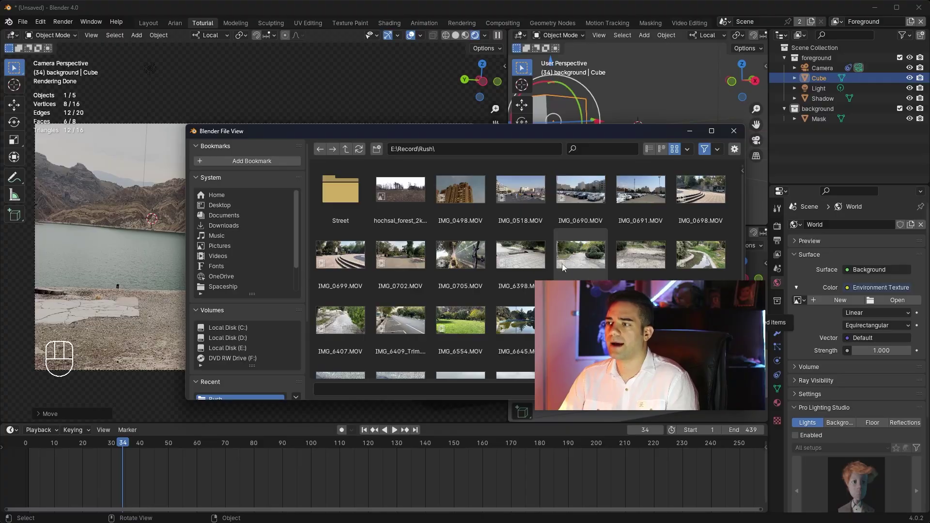
- Load hochsal_forest_2k.hdr as the world's environment texture and raise the cube slightly along its local Z axis
double_click(403, 194)
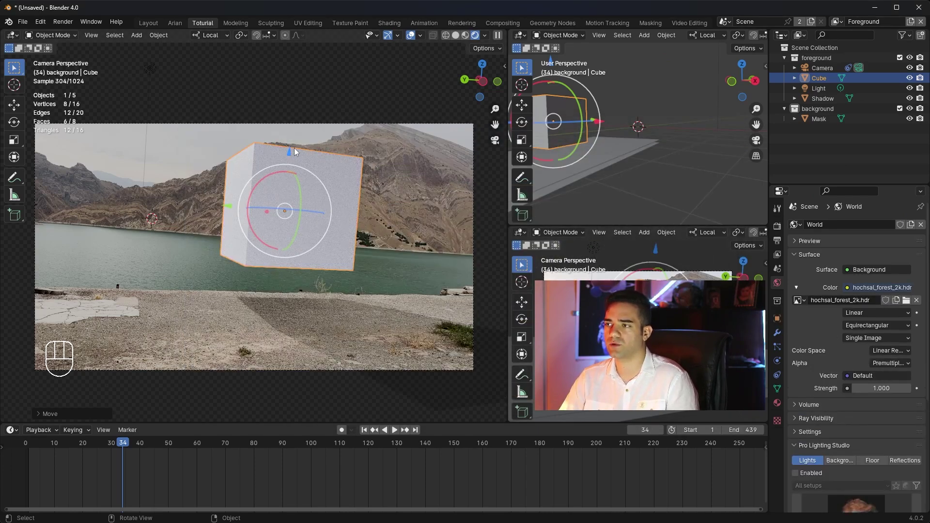
left_click_drag(294, 149, 293, 145)
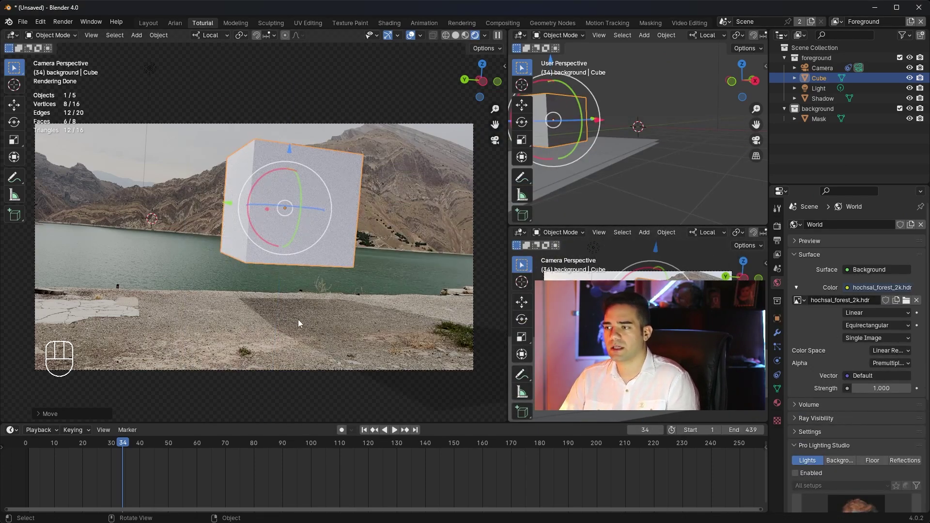
scroll(298, 319, "up", 2)
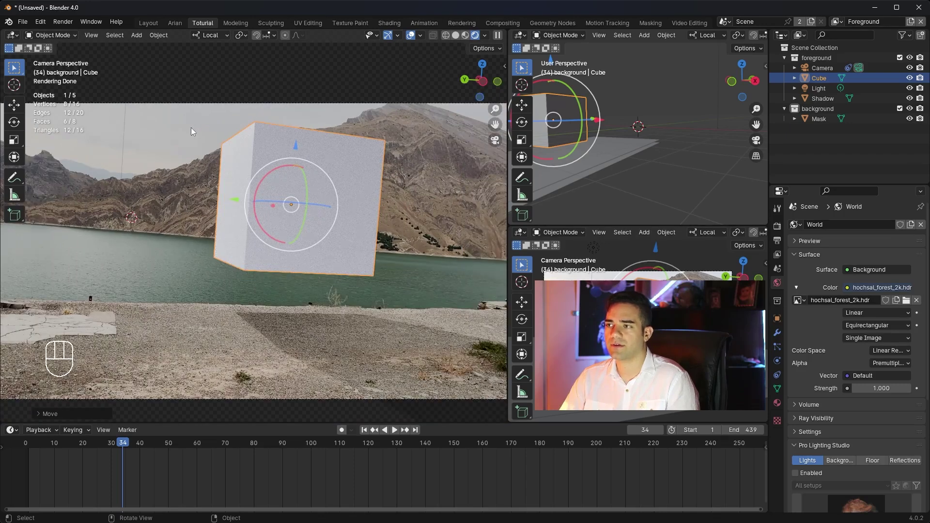
left_click(208, 127)
scroll(242, 208, "down", 1)
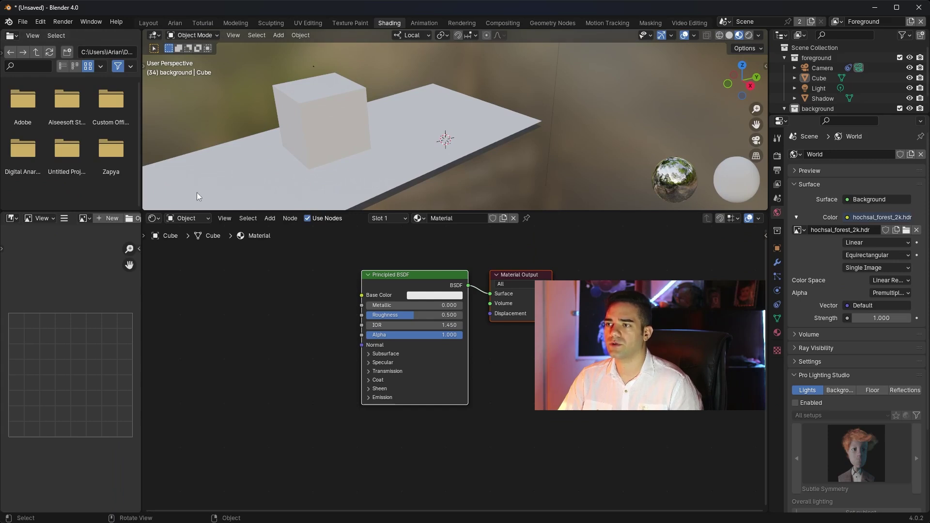
- Show the World shader nodes in the Shading workspace and add Texture Coordinate and Mapping nodes to the hochsal_forest_2k.hdr texture
left_click(188, 218)
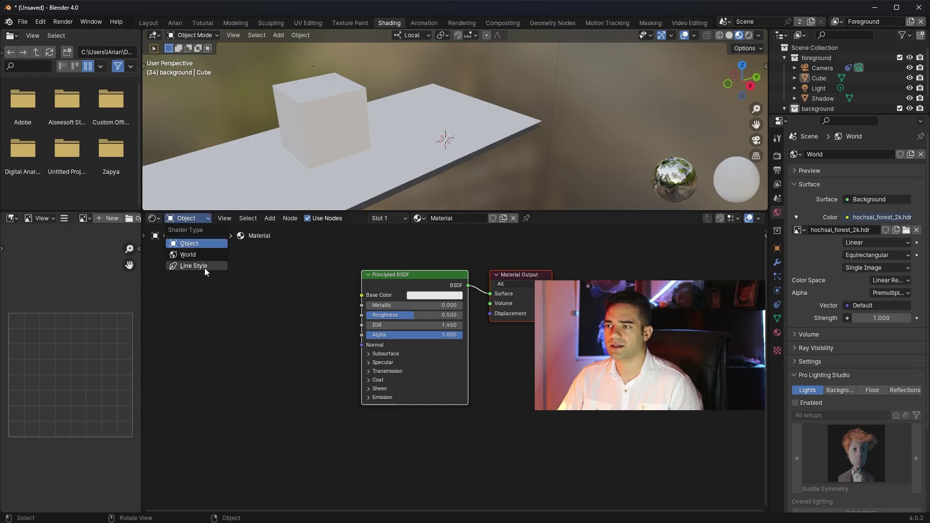
left_click(204, 256)
scroll(379, 314, "up", 2)
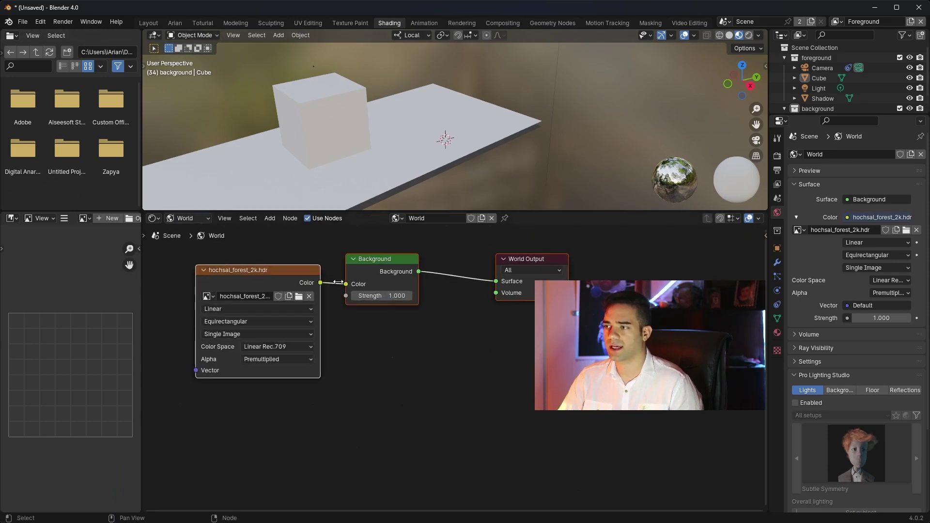
left_click(379, 313)
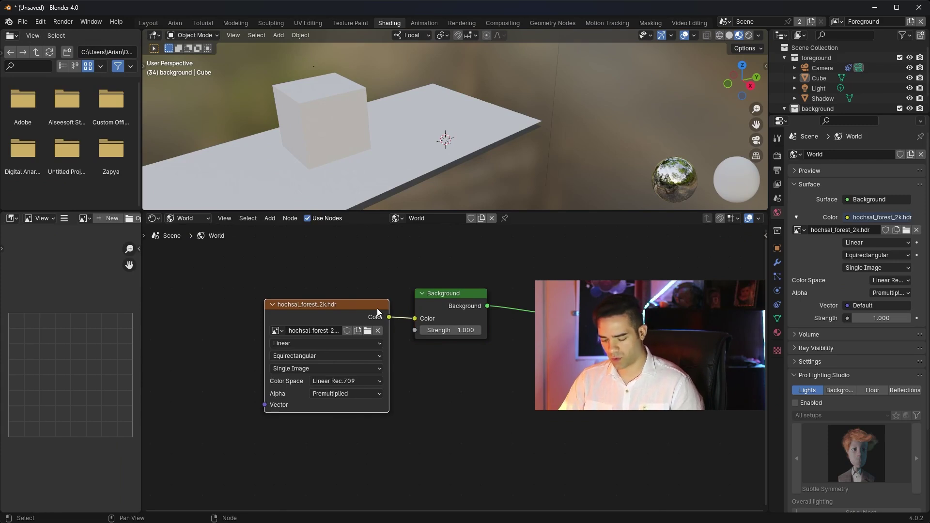
key("ctrl+t")
middle_click_drag(269, 273, 315, 264)
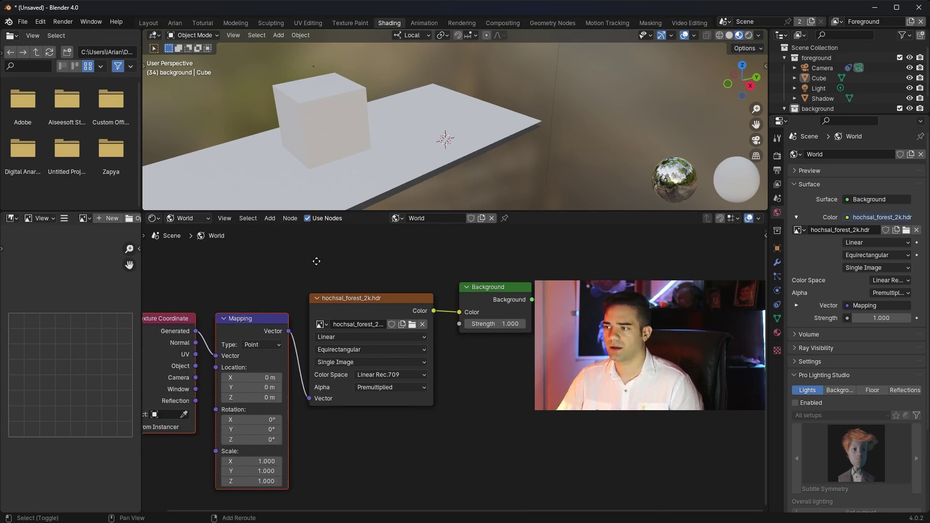
middle_click_drag(349, 411, 436, 382)
scroll(436, 383, "up", 2)
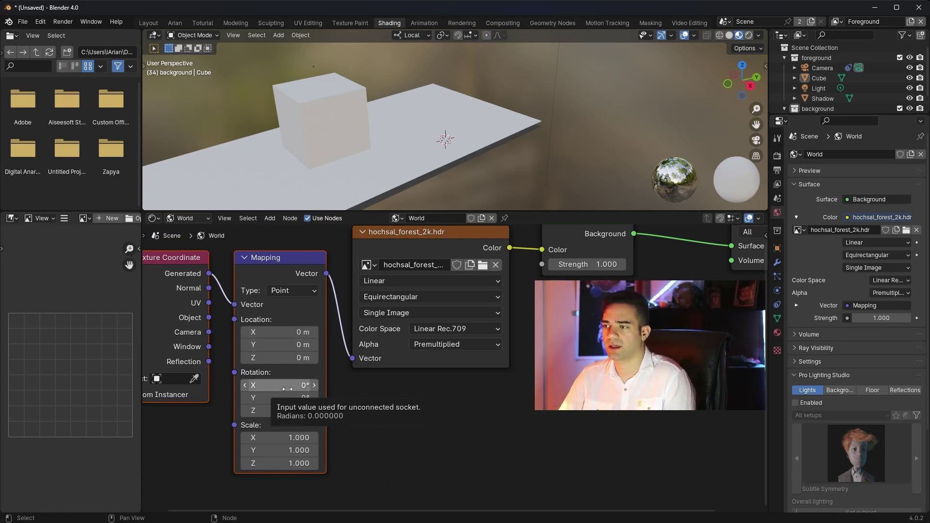
scroll(402, 402, "down", 3)
middle_click_drag(510, 391, 424, 418)
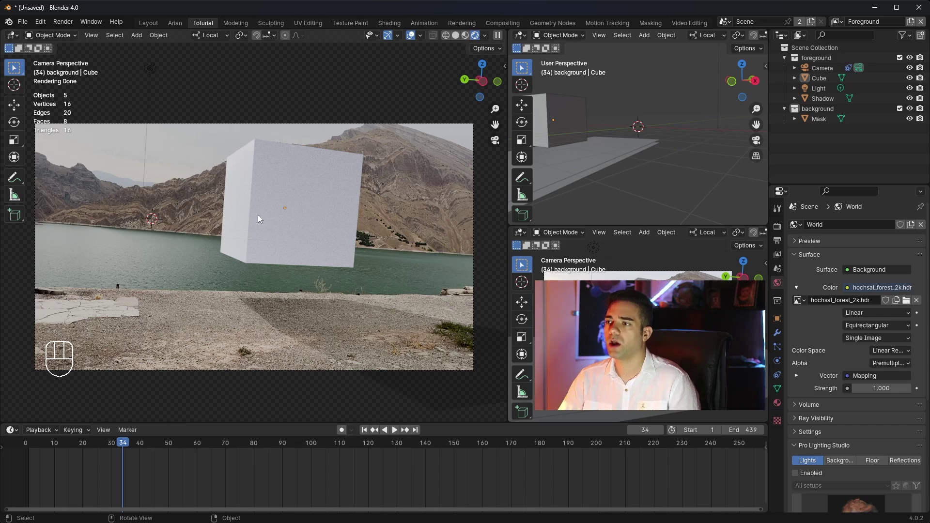
- Delete the cube from the lake scene
left_click(258, 214)
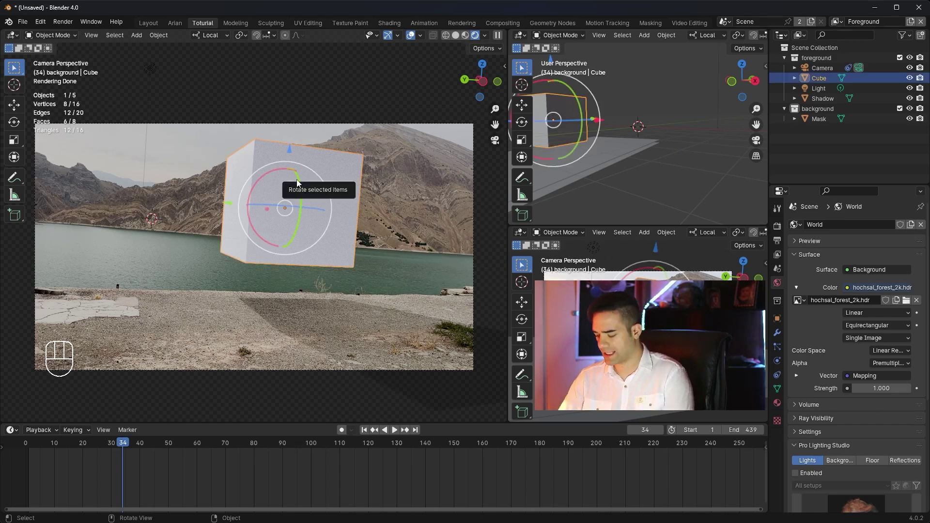
key("Delete")
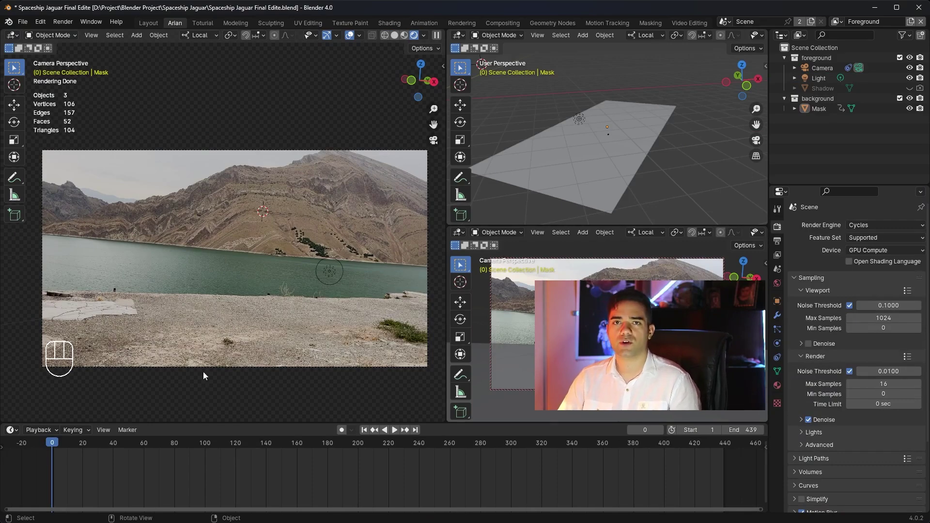
- At frame 120, lower the Mask plane along local Z to the shoreline and insert a Location keyframe
left_click(265, 317)
left_click_drag(72, 442, 235, 467)
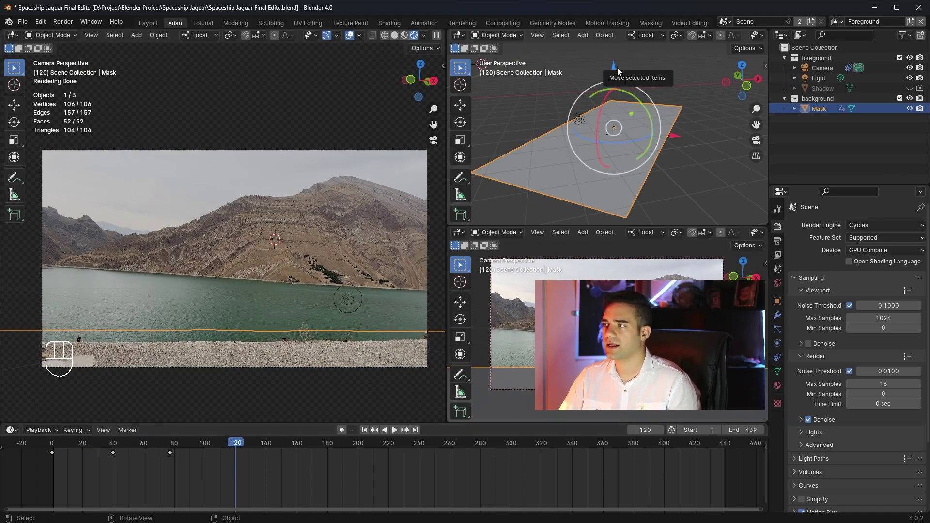
left_click_drag(617, 68, 615, 68)
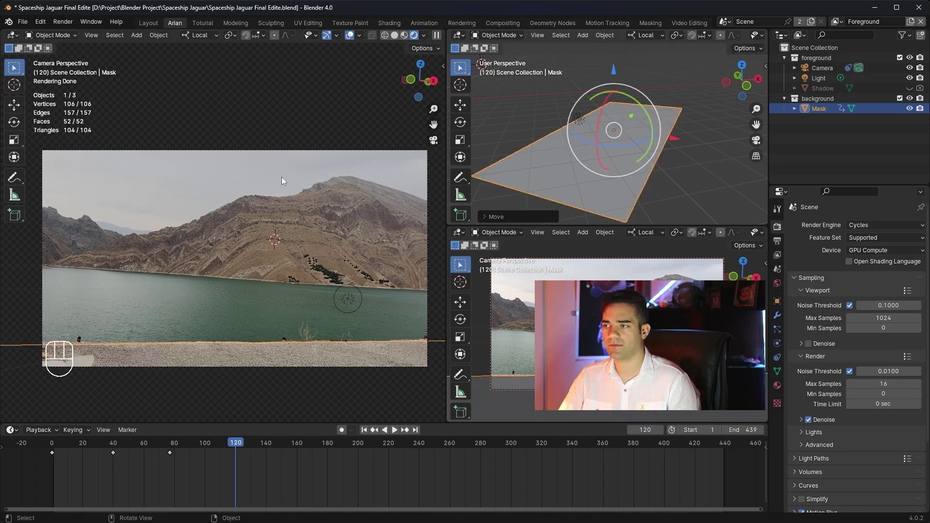
key("i")
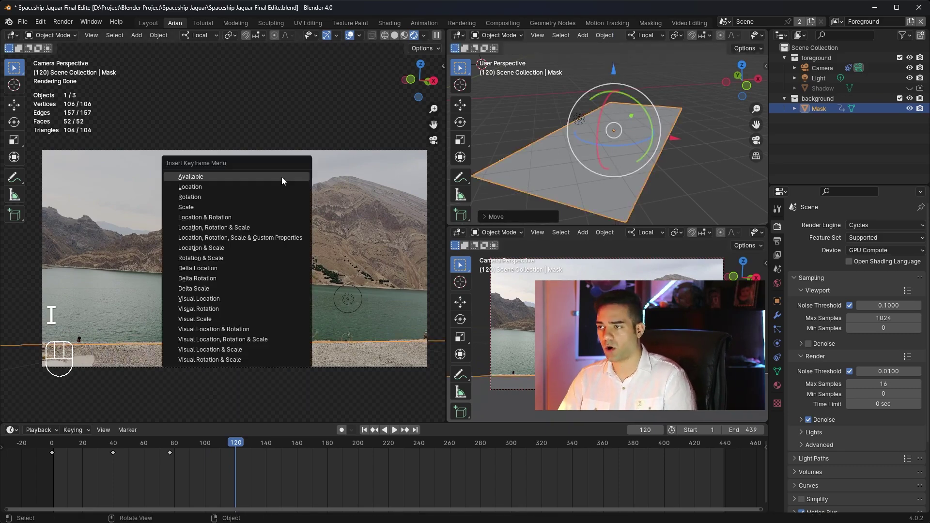
left_click(223, 186)
- At frame 149, lower the Mask plane until its edge sits below the camera frame and keyframe its position
left_click_drag(235, 443, 281, 472)
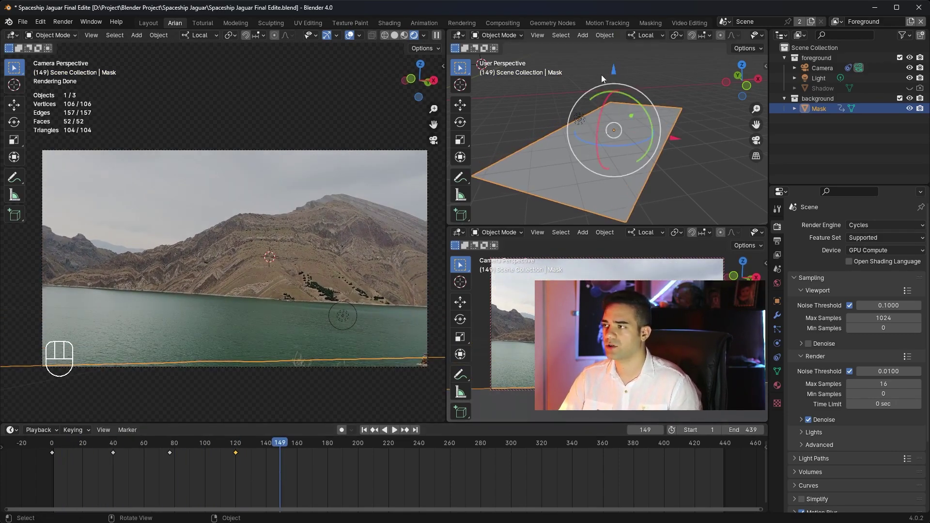
left_click_drag(613, 72, 612, 73)
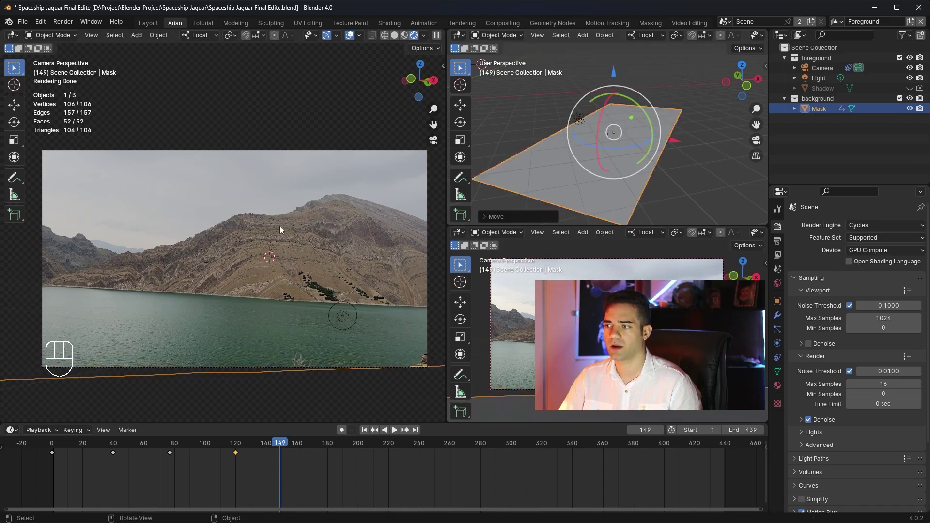
key("i")
left_click(277, 226)
- Play back and scrub the timeline to check the Mask plane's animation against the shoreline
key("space")
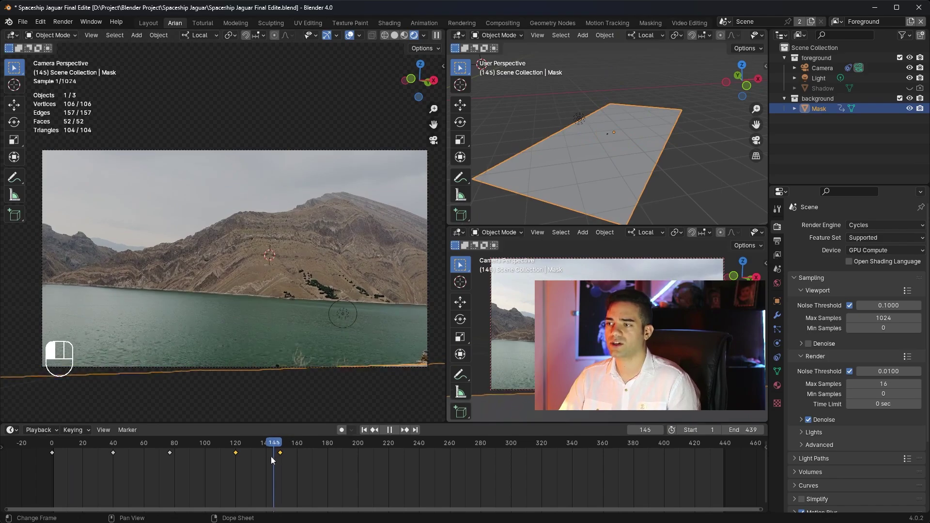
left_click(185, 466)
mouse_move(166, 468)
left_mouse_down()
mouse_move(60, 467)
mouse_move(161, 469)
left_mouse_up()
- Append the Body, Gun Left, Gun Right, Motor Left and Motor Right objects from the Black Spaceship Jaguar Blender file into the lake scene
key("alt+Tab")
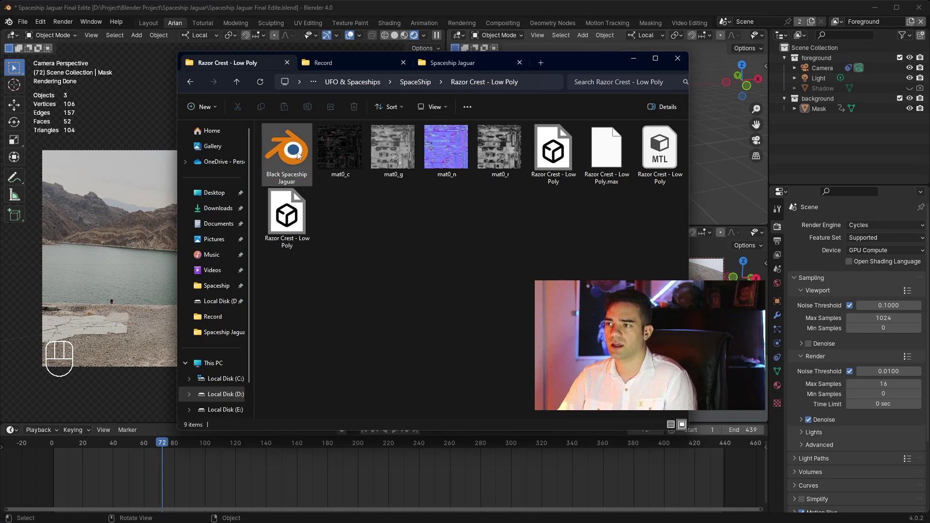
left_click_drag(298, 155, 108, 133)
left_click(101, 157)
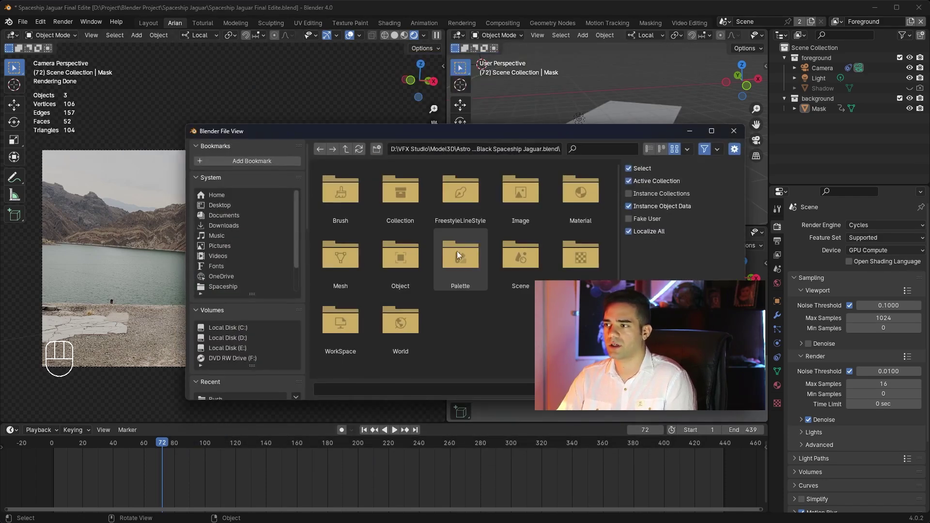
left_click(521, 256)
double_click(417, 265)
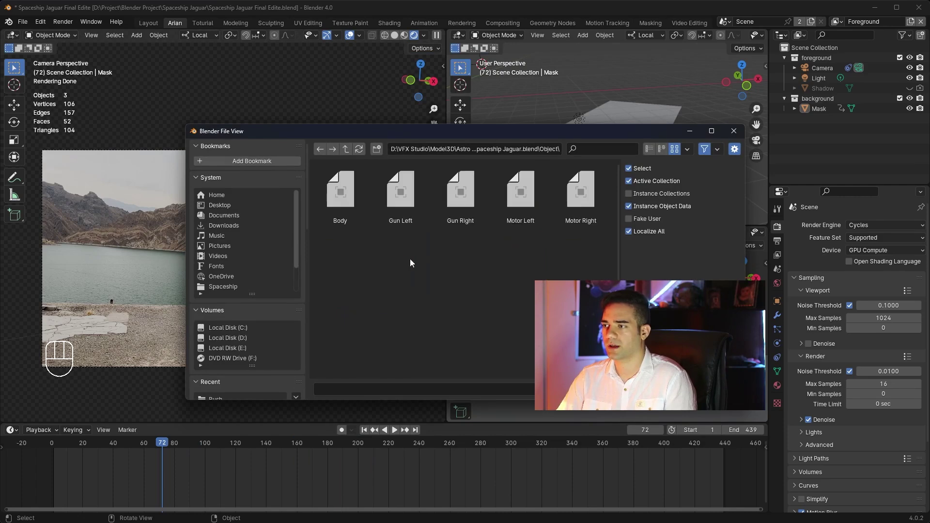
left_click_drag(606, 295, 315, 165)
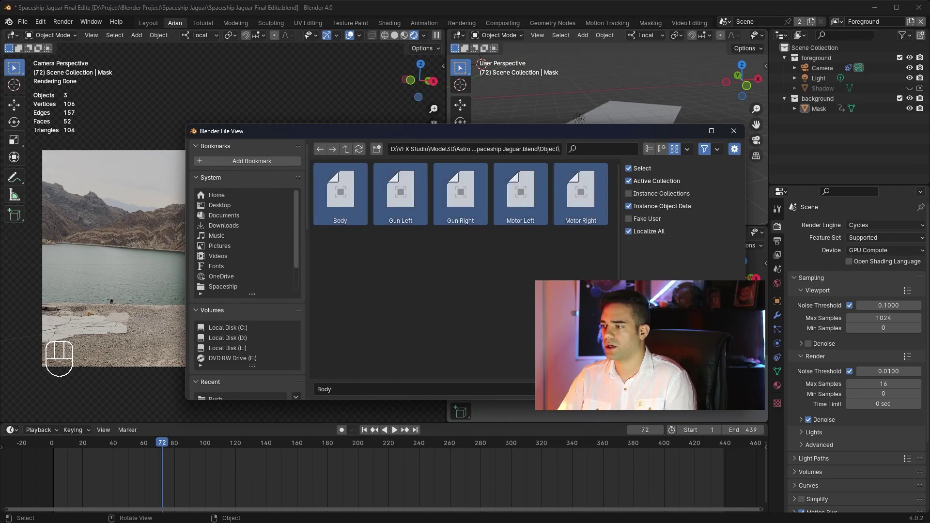
left_click(654, 390)
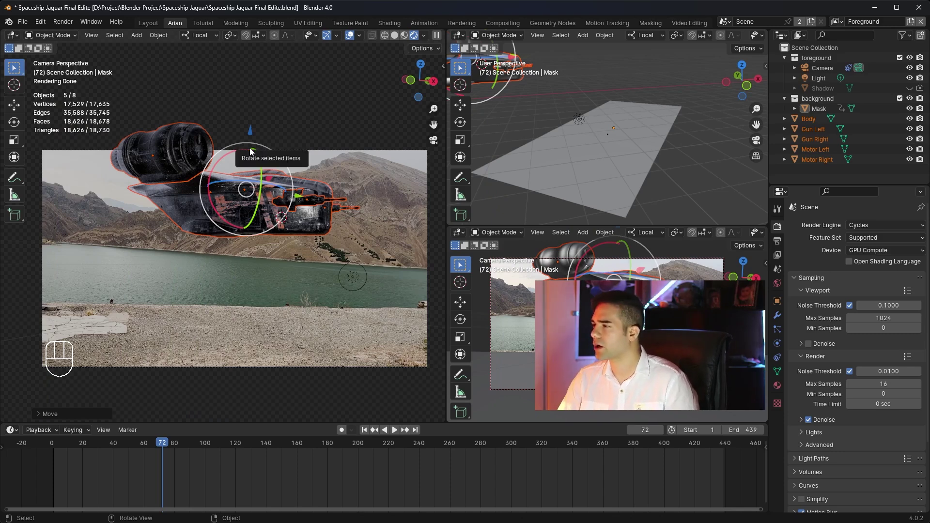
- Move the appended spaceship parts into a new collection named Spaceship
key("m")
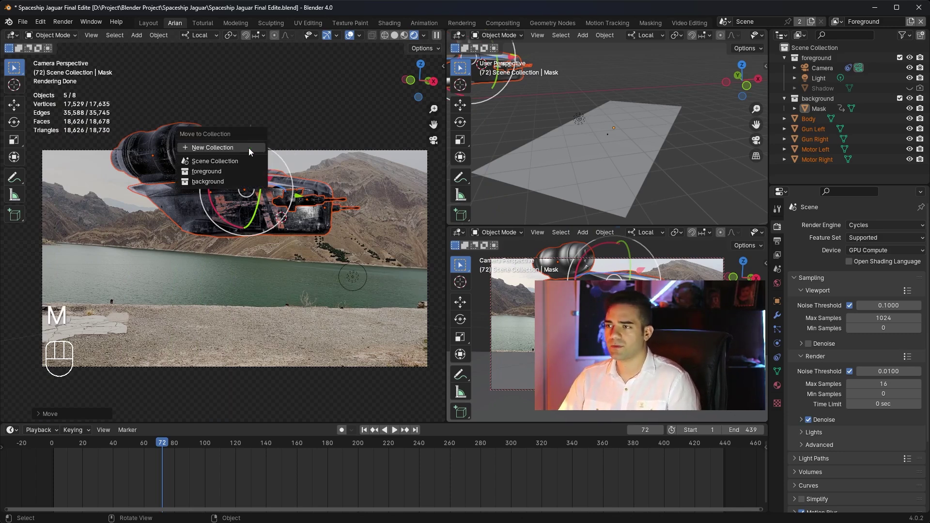
left_click(223, 148)
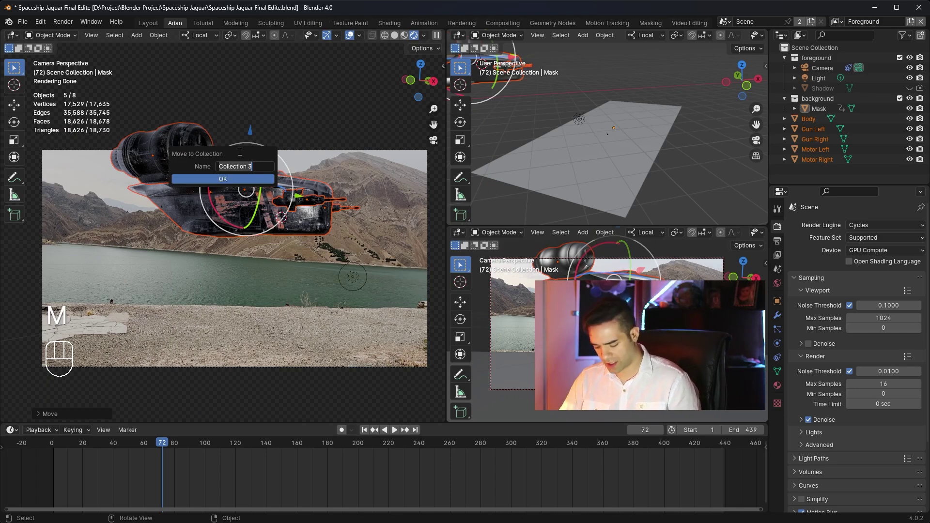
type("Spaceship")
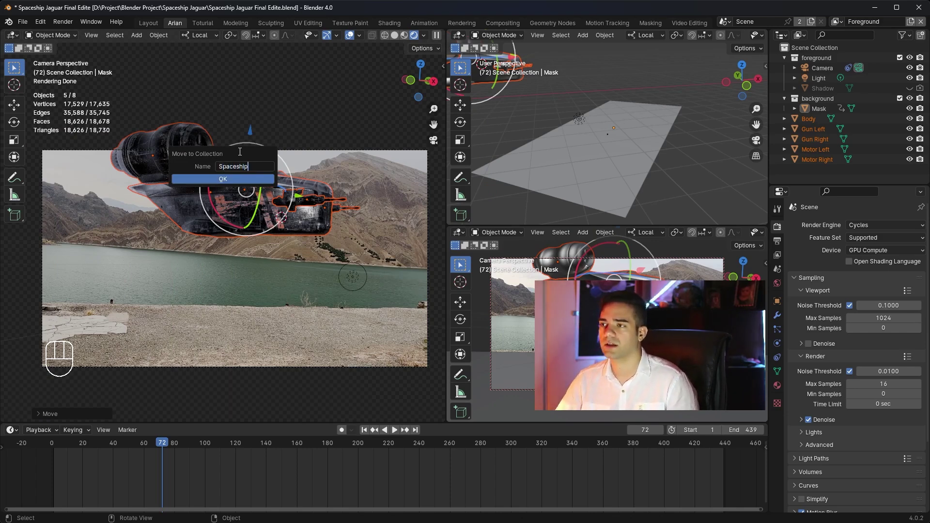
key("Return")
- Reposition the whole spaceship higher, above the camera frame, and deselect it
middle_click_drag(278, 131, 248, 133)
key("g")
left_click(337, 141)
left_click(248, 133)
- Select the gun, body and motor objects in turn to identify them, and set the large viewport to Material Preview shading
left_click(183, 252)
left_click(132, 224)
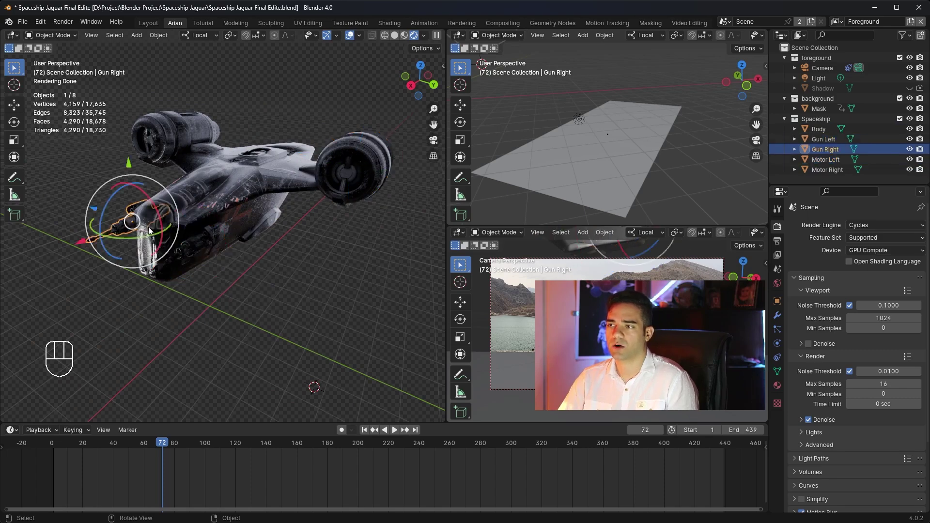
middle_click_drag(132, 224, 332, 245)
key("Up")
key("Up")
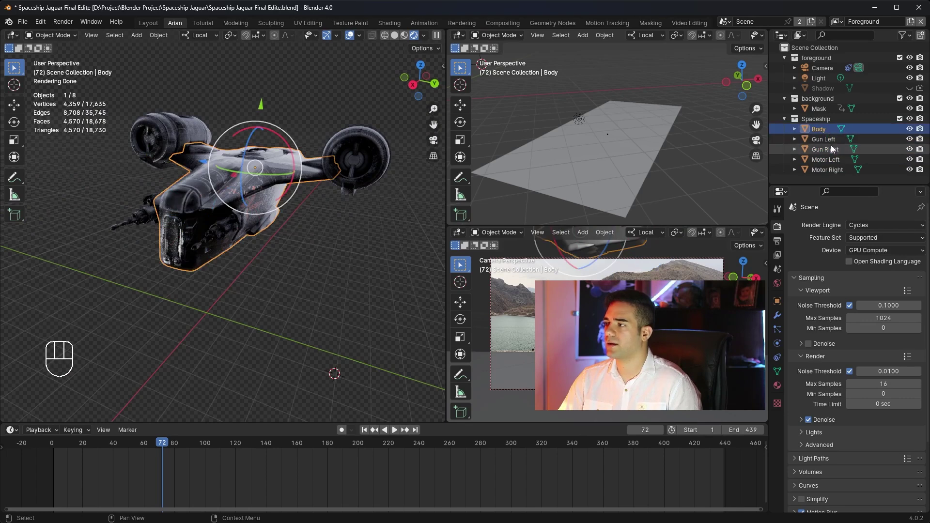
key("Down")
key("Down")
left_click(836, 159)
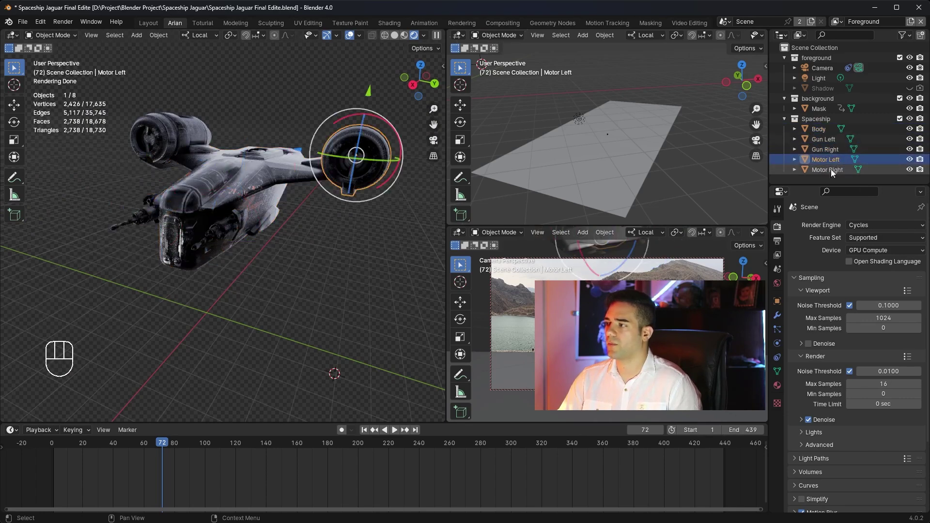
left_click(373, 223)
left_click(405, 35)
mouse_move(298, 205)
middle_mouse_down()
mouse_move(280, 249)
mouse_move(344, 167)
middle_mouse_up()
- Try rotating Motor Left and Motor Right together, and undo the rotation
left_click(348, 142)
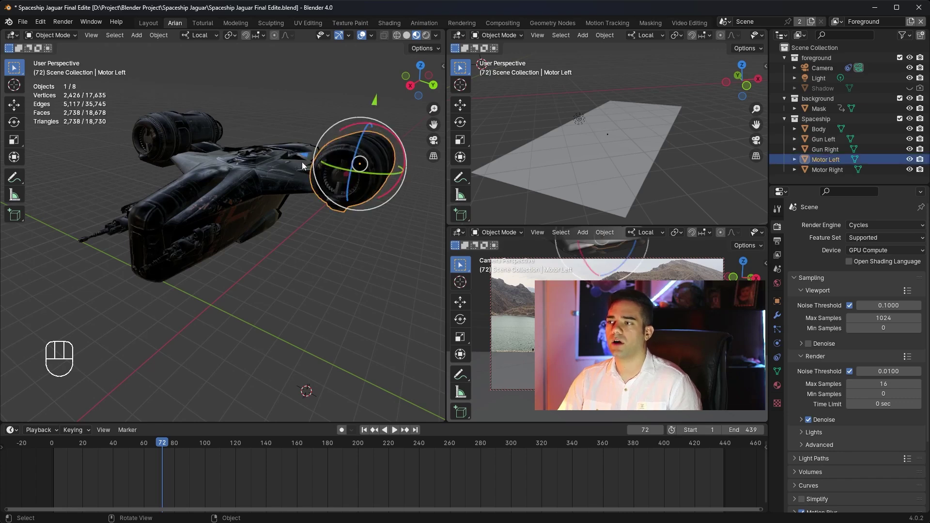
left_click(195, 123, "shift")
left_click_drag(246, 128, 265, 134)
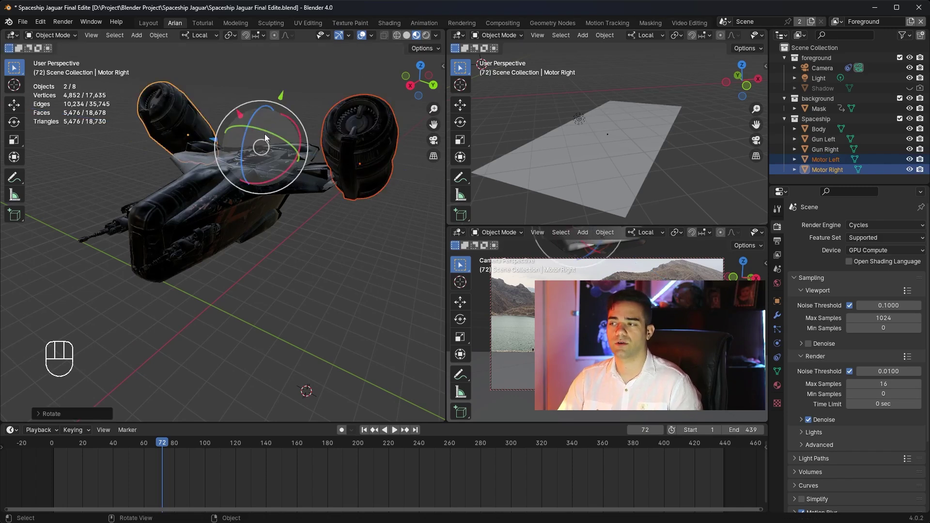
key("ctrl+z")
left_click(339, 257)
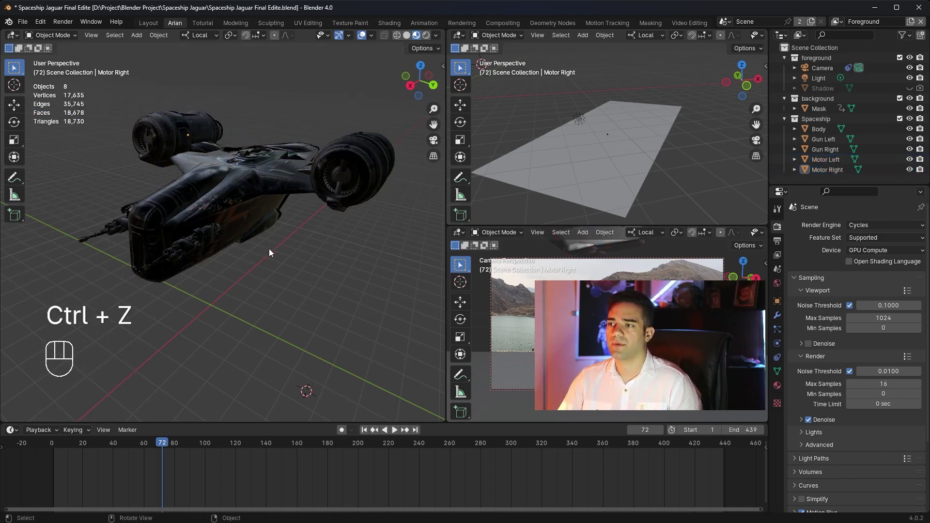
- Parent Gun Left and Gun Right to the Body using the Object parenting option
left_click(222, 245)
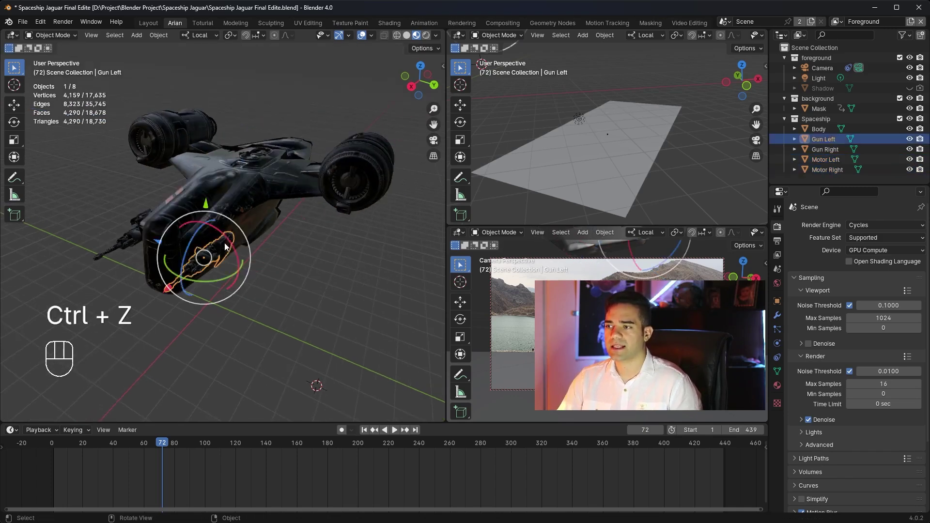
left_click(135, 227, "shift")
left_click(245, 191, "shift")
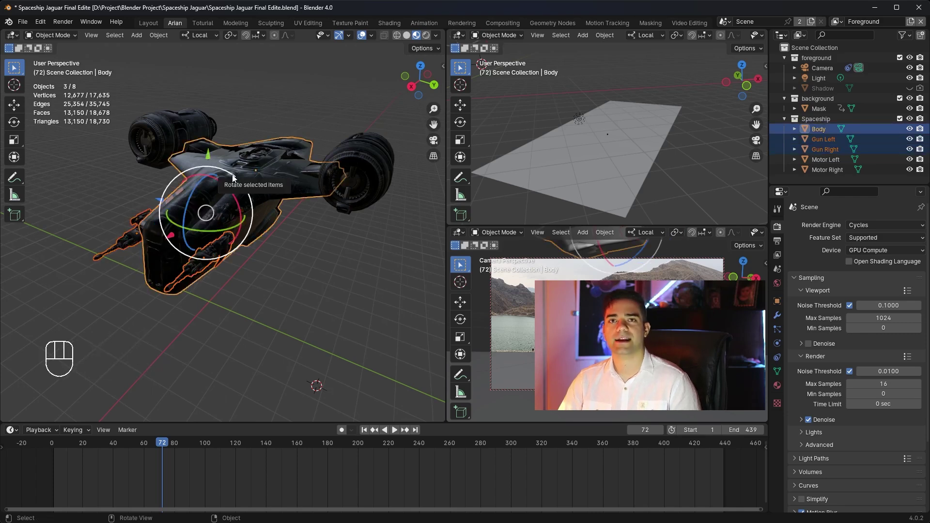
key("ctrl+p")
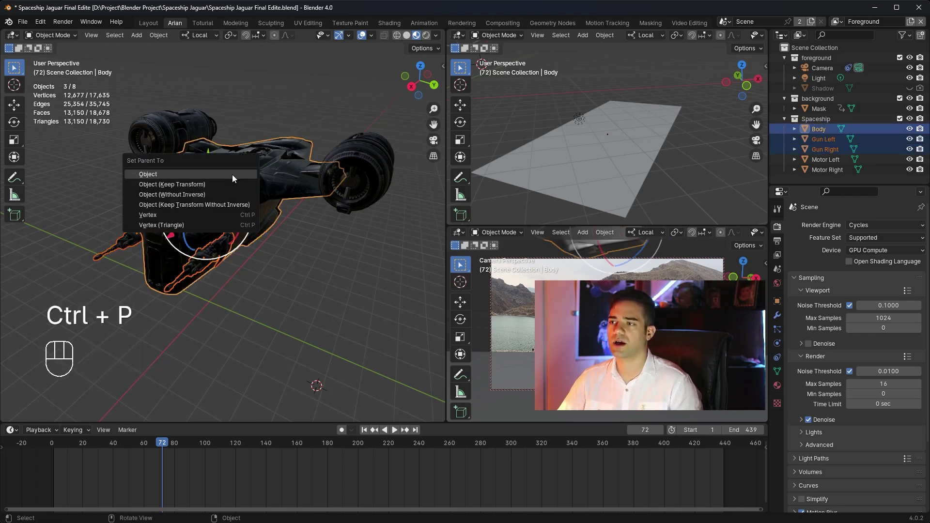
left_click(233, 175)
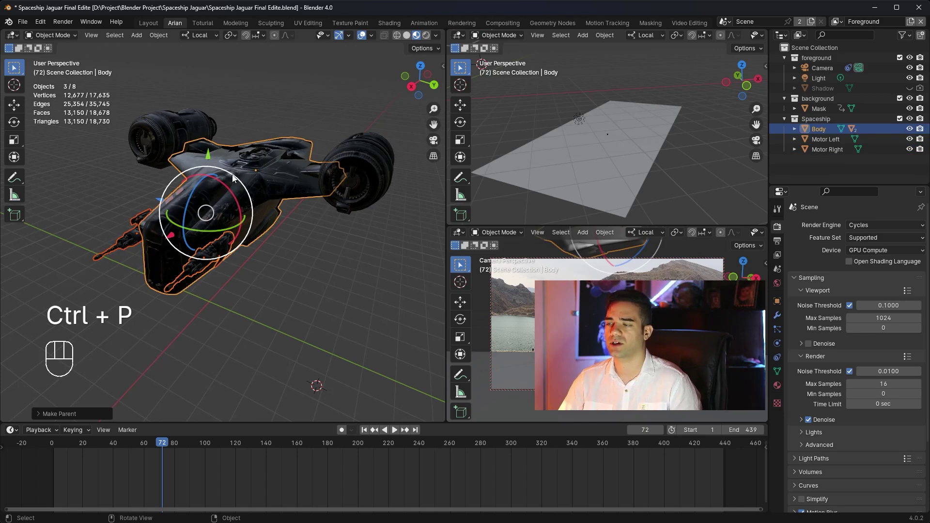
- Test the parenting by rotating the Body with its guns, and undo the rotation
key("ctrl+z")
mouse_move(192, 202)
left_mouse_down()
mouse_move(207, 213)
mouse_move(198, 204)
left_mouse_up()
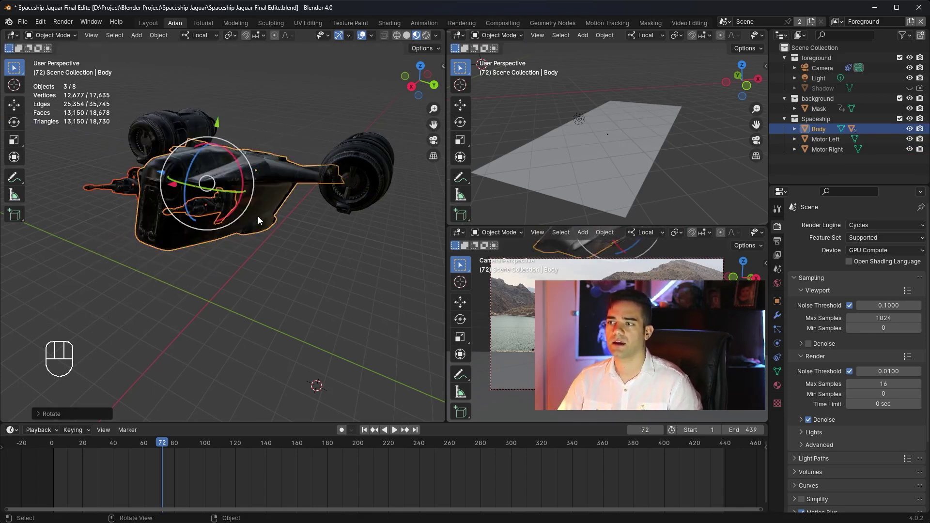
key("ctrl+z")
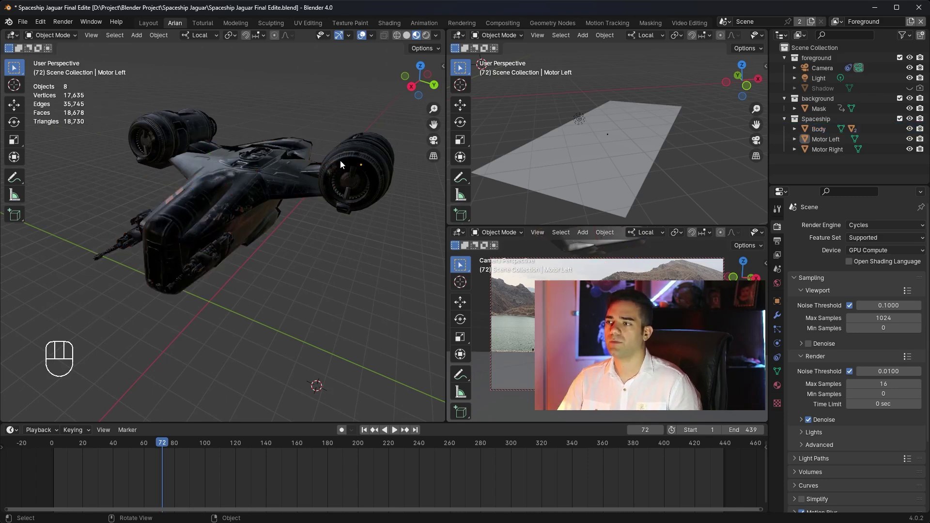
- Snap the 3D cursor to the origin of the spaceship Body
left_click(340, 165)
left_click(205, 123, "shift")
left_click(301, 239)
left_click(256, 169)
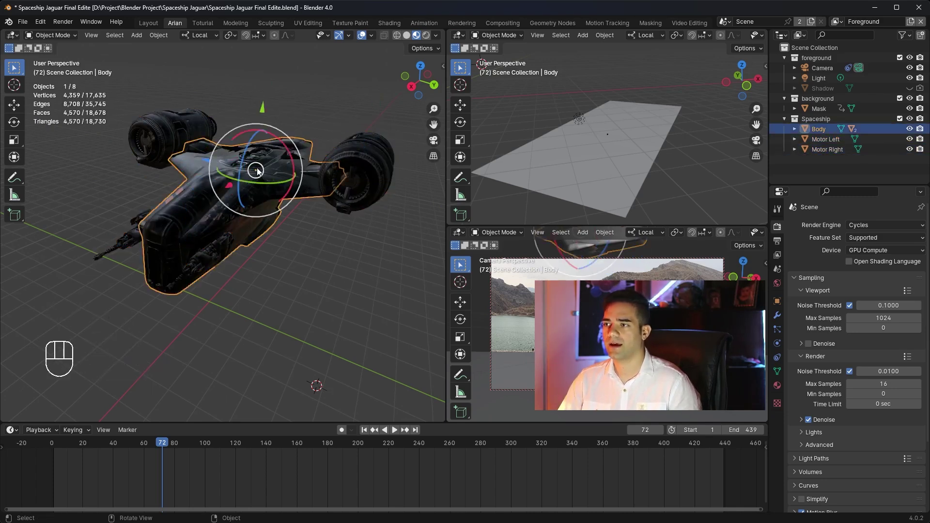
key("shift+s")
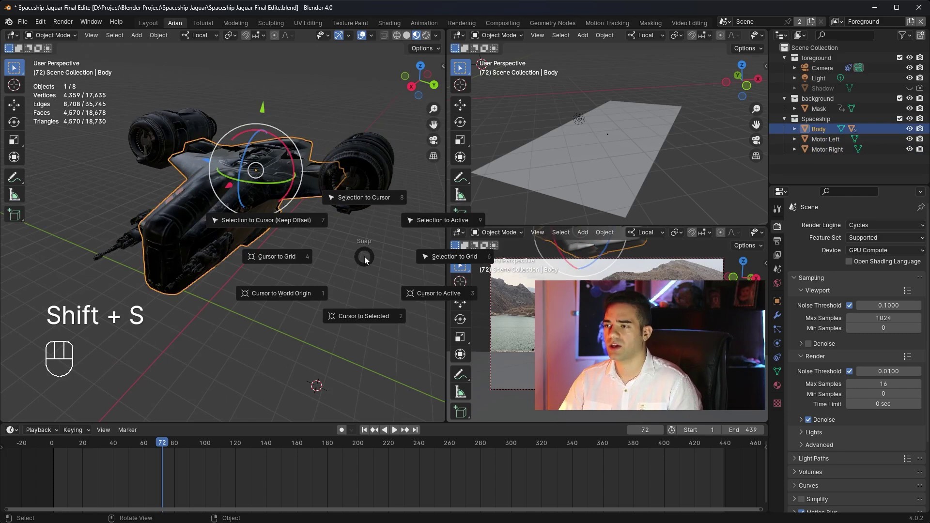
left_click(350, 314)
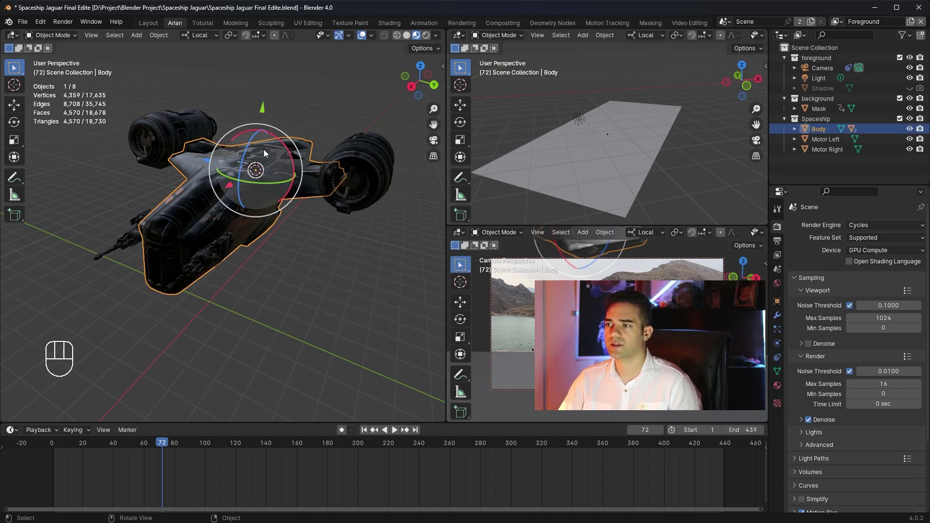
- Add a Sphere empty at the 3D cursor and enlarge it so its outline extends beyond the spaceship body
left_click(298, 223)
key("shift+a")
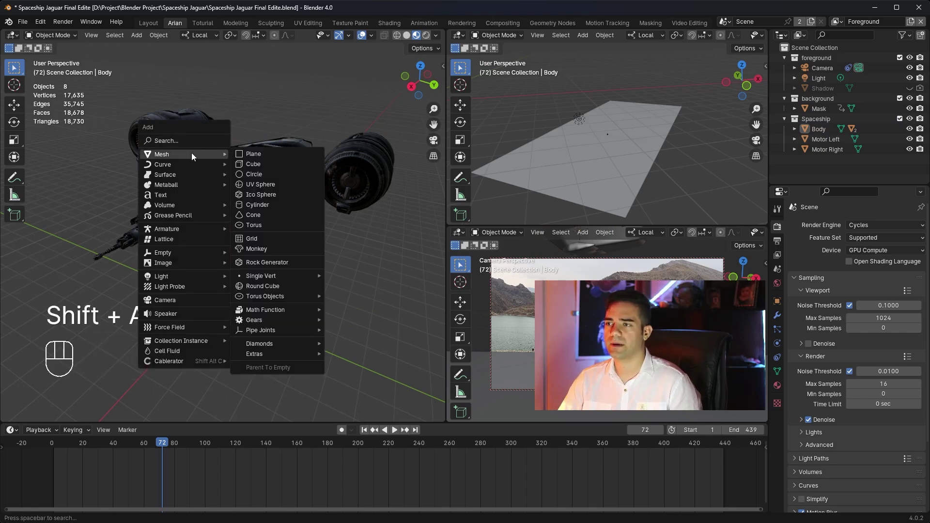
mouse_move(179, 249)
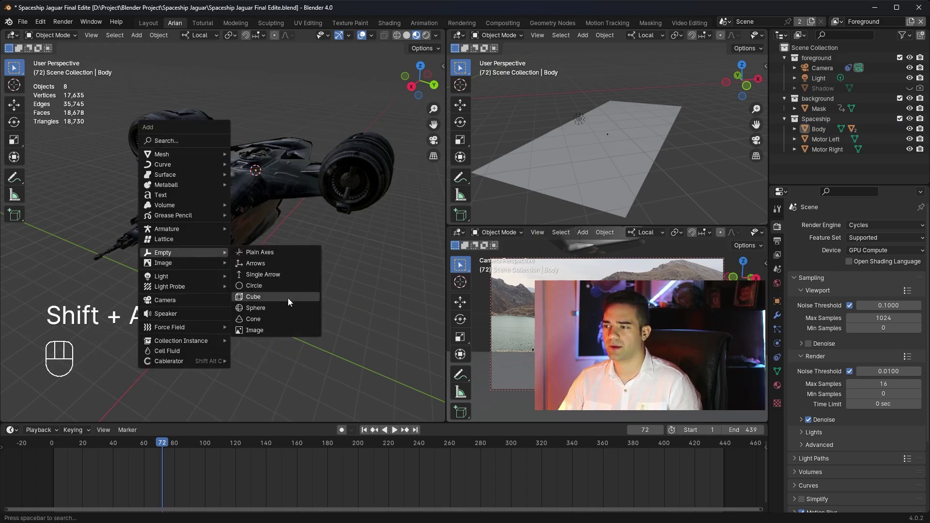
key("shift+a")
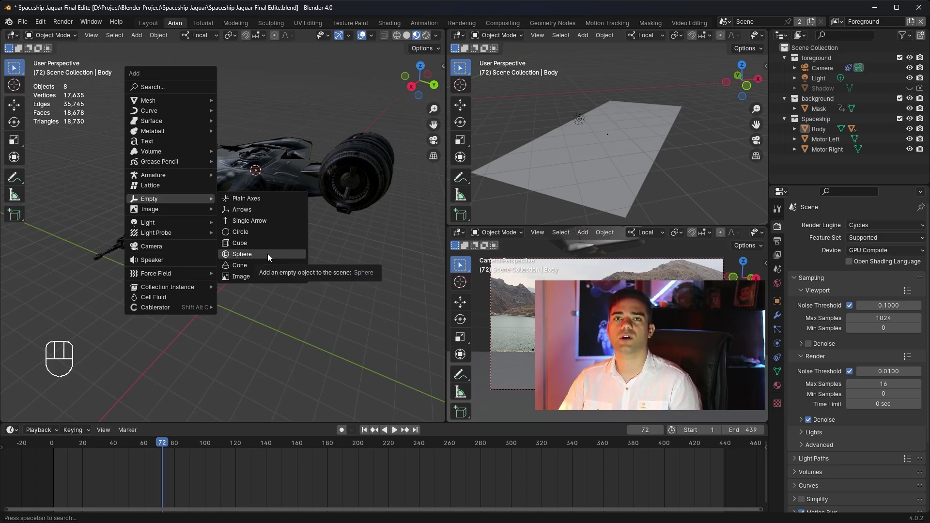
left_click(267, 253)
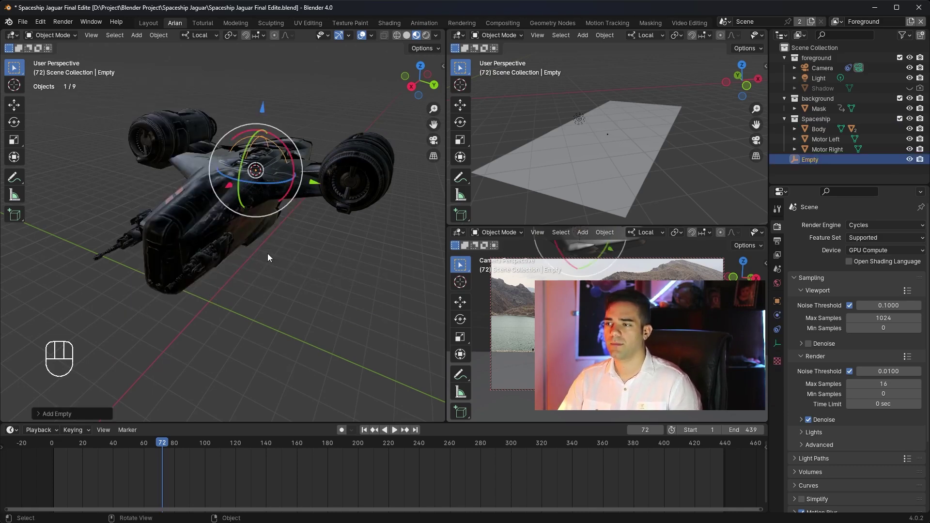
key("s")
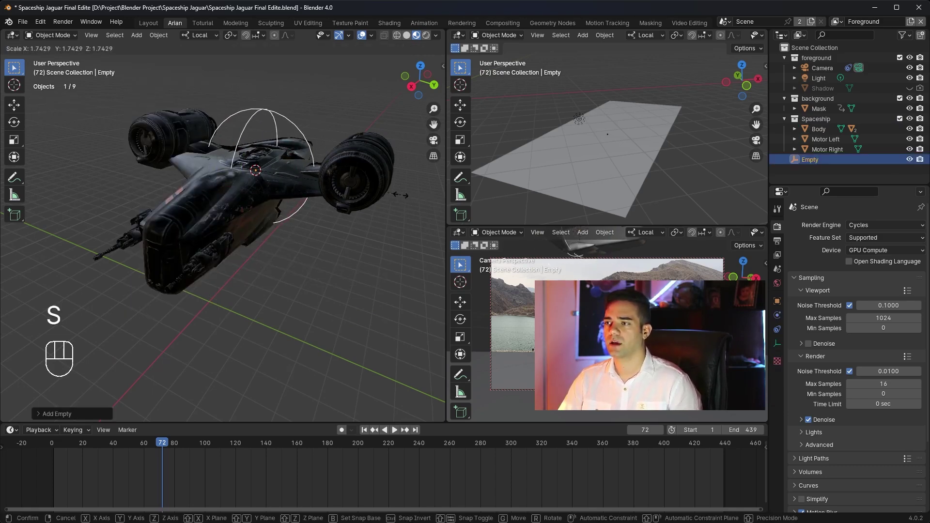
left_click(334, 165)
- Add a Copy Rotation constraint to Motor Left with the sphere Empty as its target
middle_click_drag(330, 163, 341, 203)
left_click(350, 183)
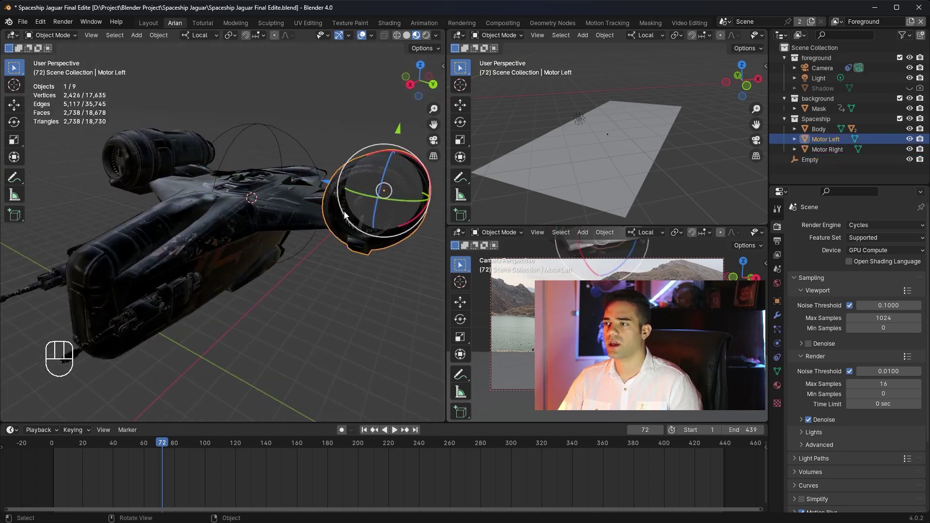
middle_click_drag(358, 252, 298, 248, "shift")
left_click(777, 357)
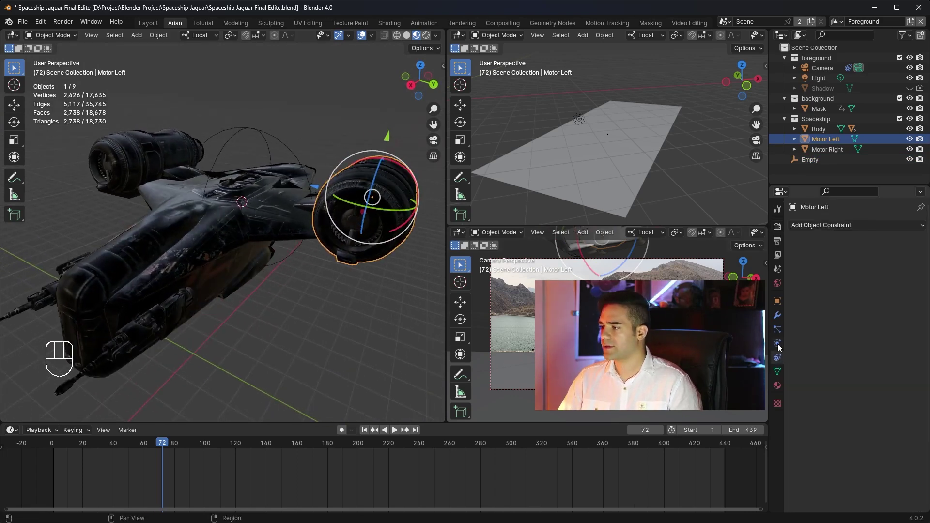
left_click(866, 226)
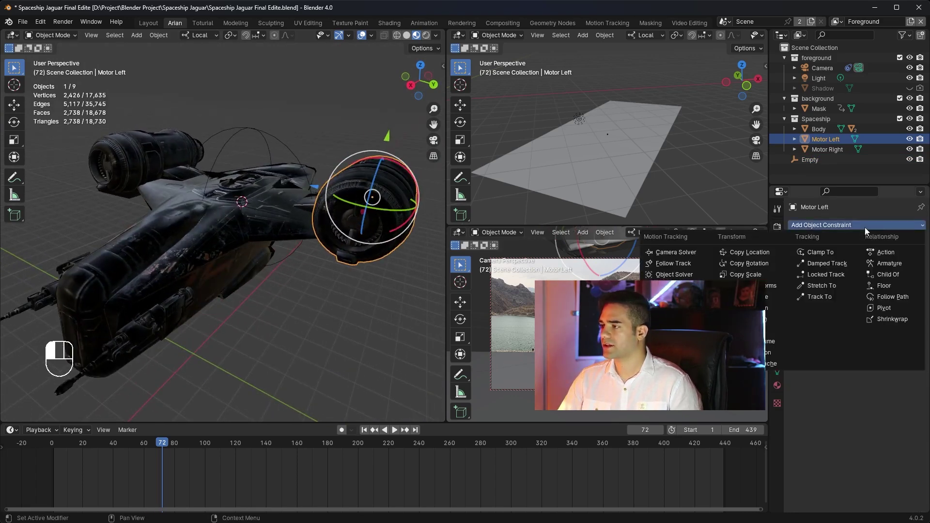
left_click(769, 263)
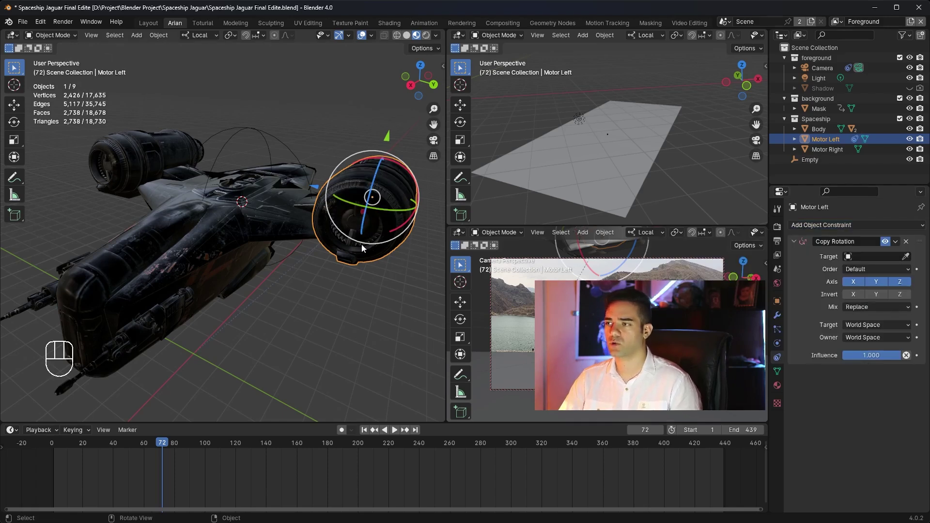
left_click(891, 259)
left_click(906, 257)
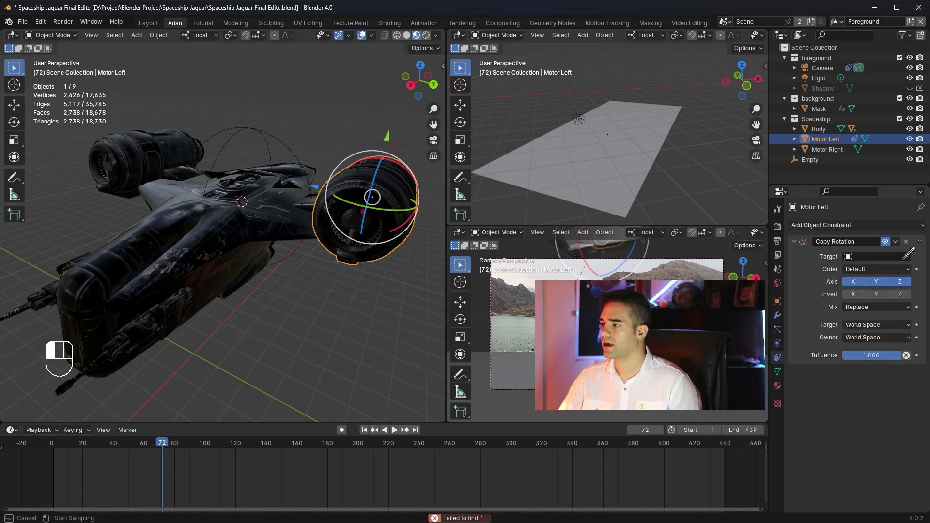
left_click(260, 133)
- Test Motor Left's constraint by rotating the Empty, and undo the rotation
mouse_move(330, 271)
middle_mouse_down()
mouse_move(347, 283)
mouse_move(336, 280)
middle_mouse_up()
left_click(260, 131)
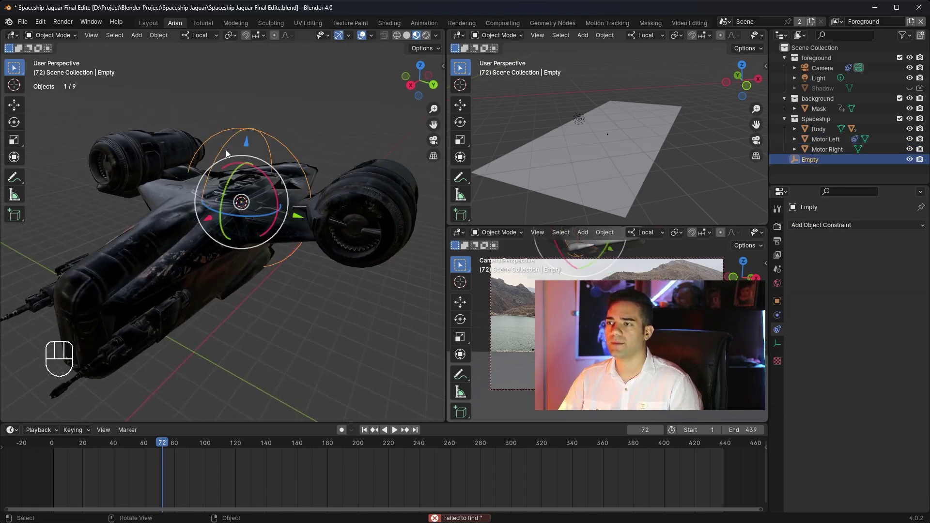
left_click_drag(229, 181, 241, 203)
key("ctrl+z")
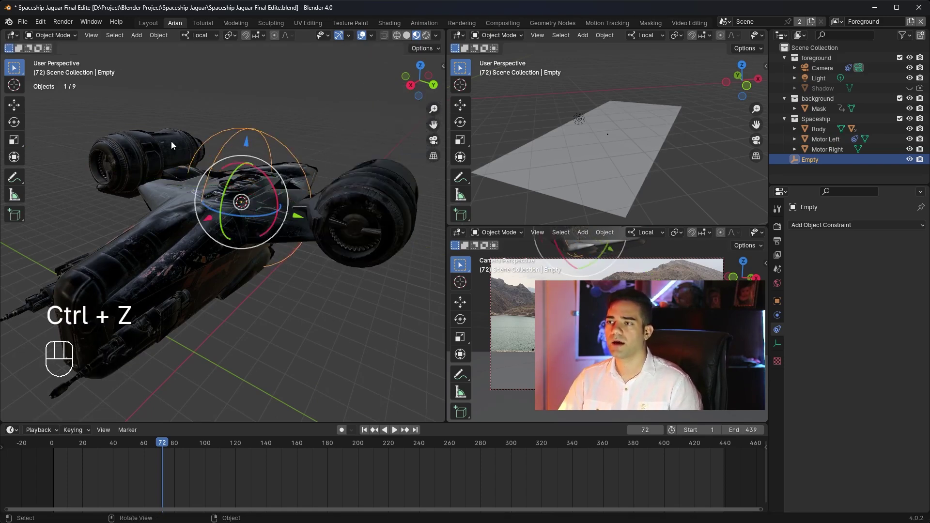
- Add a Copy Rotation constraint to Motor Right with the sphere Empty as its target
left_click(172, 144)
left_click(823, 225)
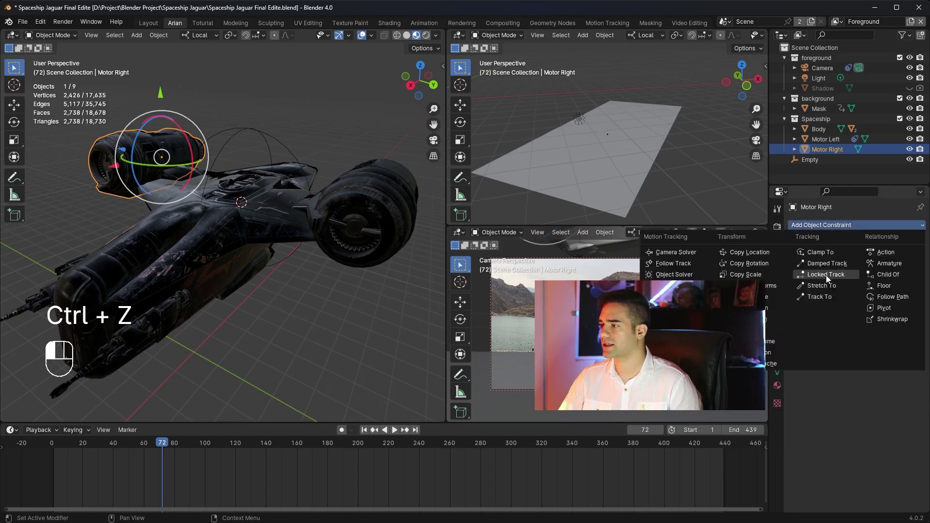
left_click(749, 263)
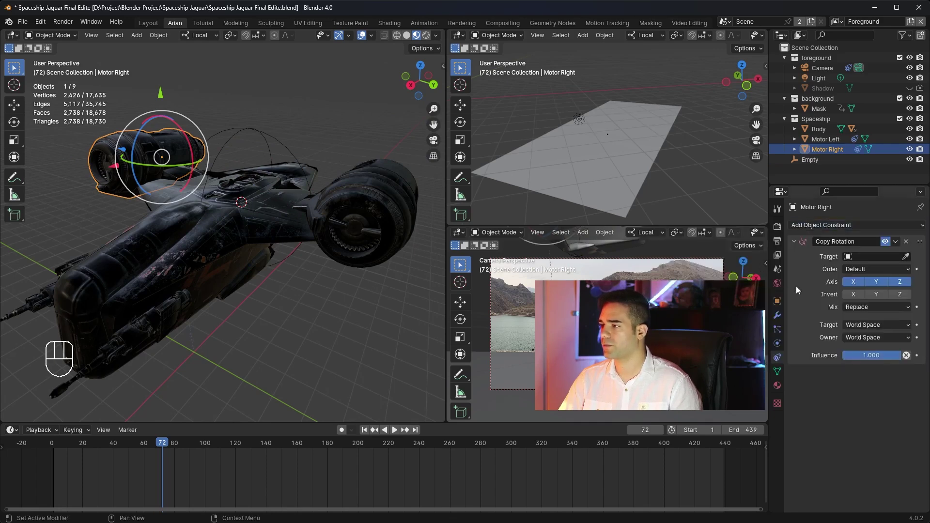
left_click(905, 257)
left_click(243, 163)
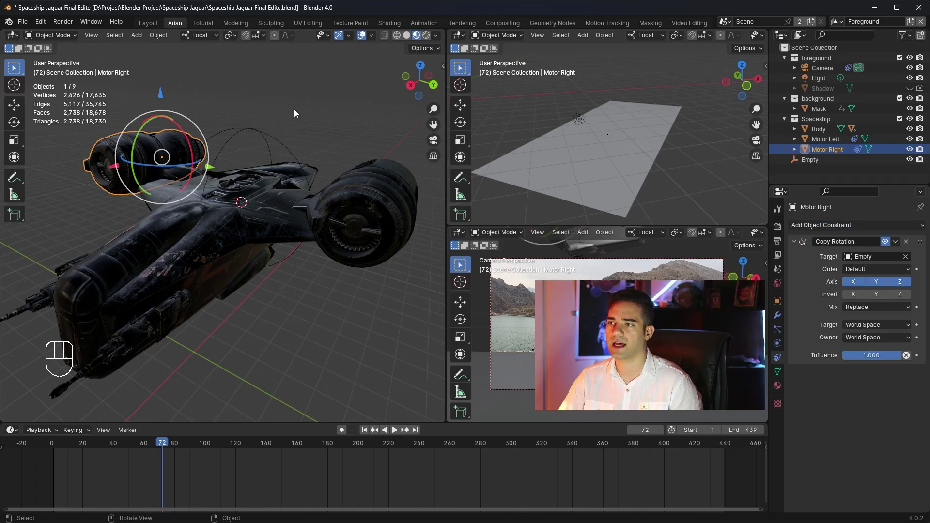
- Test both motors' constraints by rotating the sphere Empty about its local Y axis, and undo the rotation
middle_click_drag(295, 113, 311, 161)
left_click(282, 146)
key("r")
key("y")
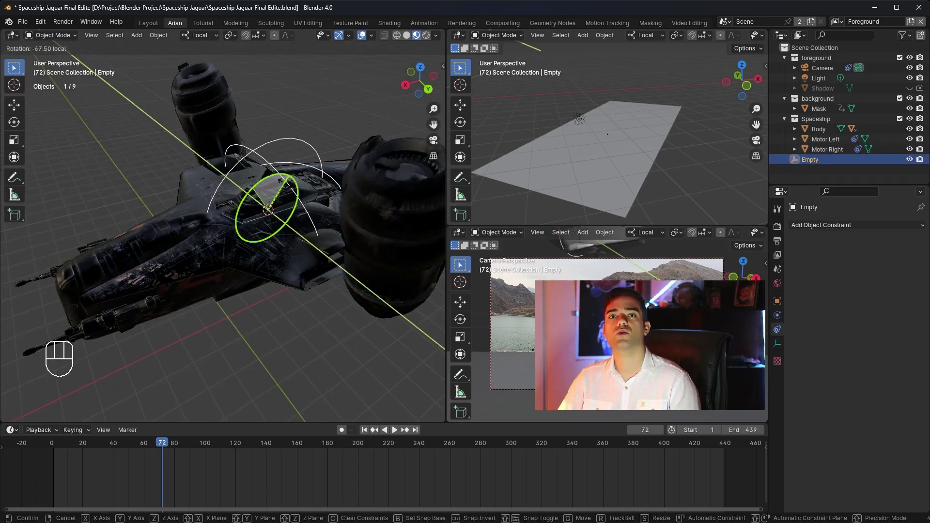
left_click(338, 212)
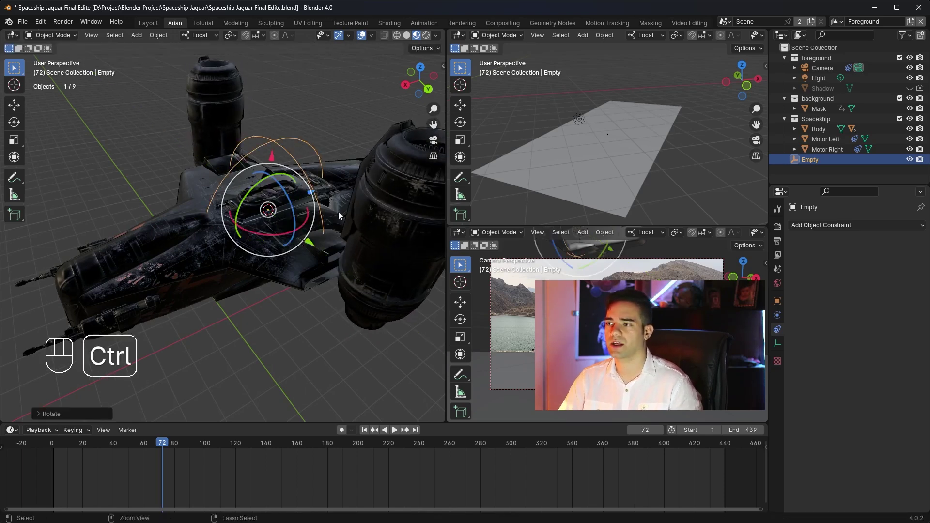
key("ctrl+z")
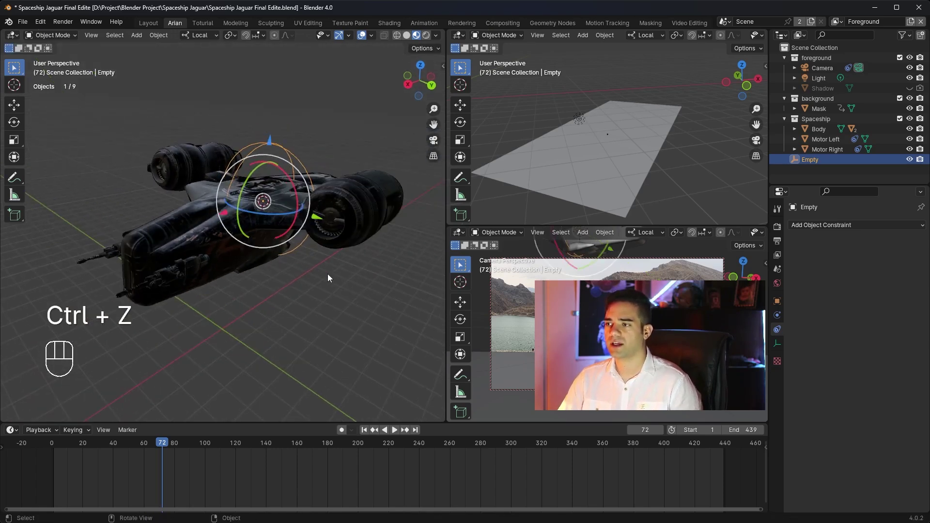
- Add a Cube empty at the 3D cursor and scale it up until it surrounds most of the spaceship
scroll(327, 274, "down", 2)
left_click(314, 273)
key("shift+a")
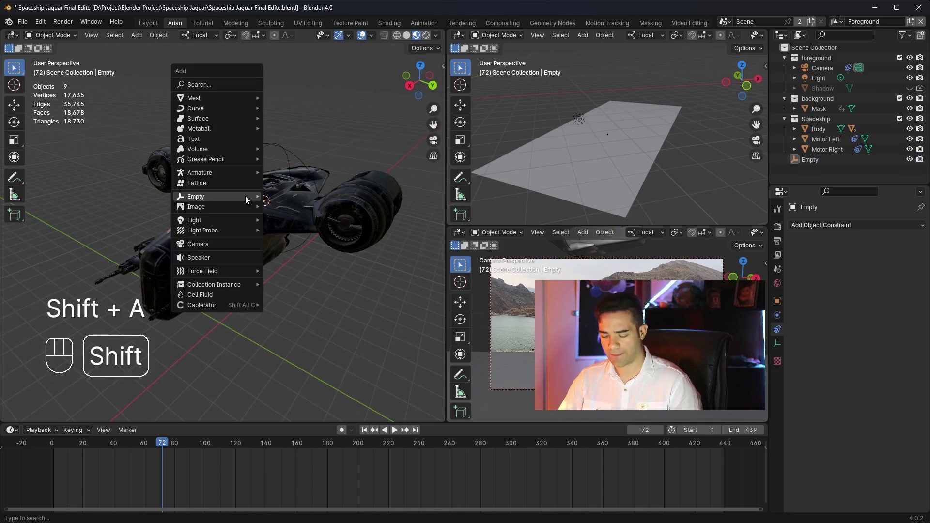
mouse_move(245, 196)
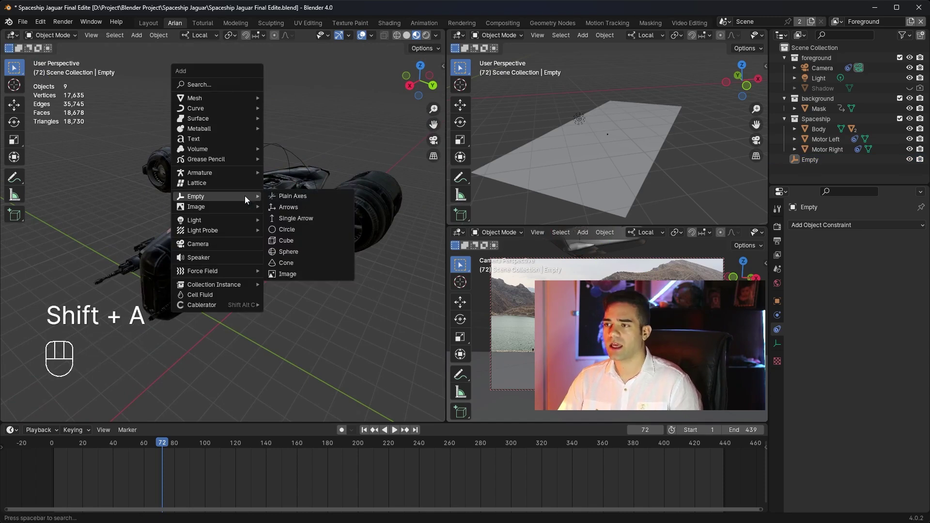
left_click(302, 239)
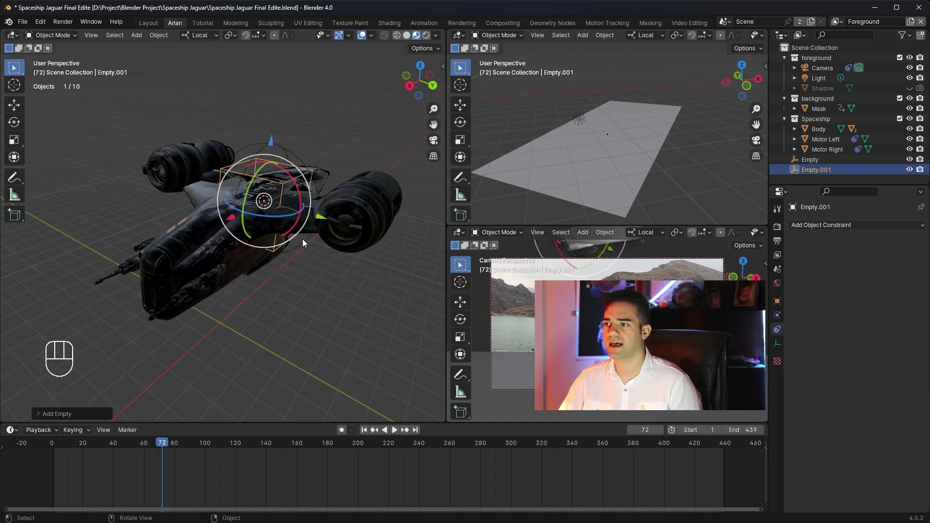
key("s")
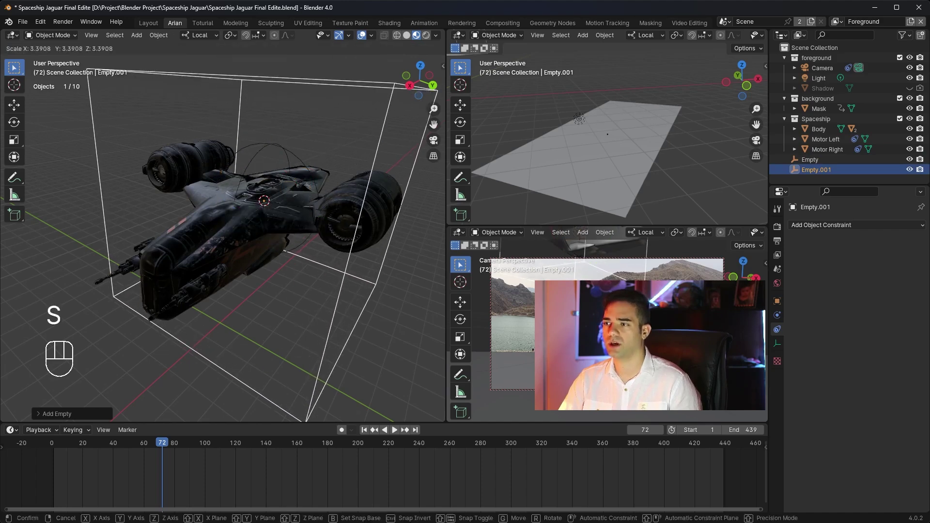
left_click(346, 235)
left_click(333, 149)
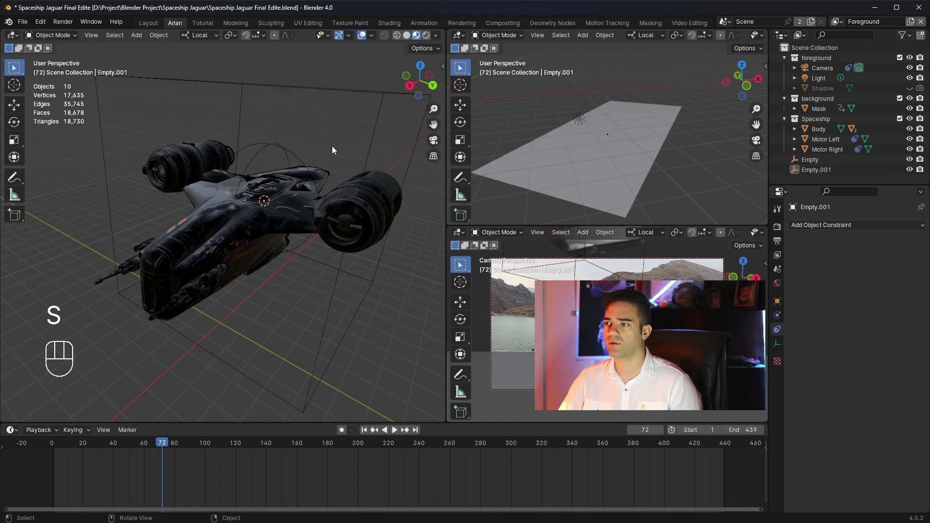
- Parent the spaceship body, both guns, both motors and the sphere Empty to the cube empty with the Object option
left_click(342, 196)
left_click(198, 240)
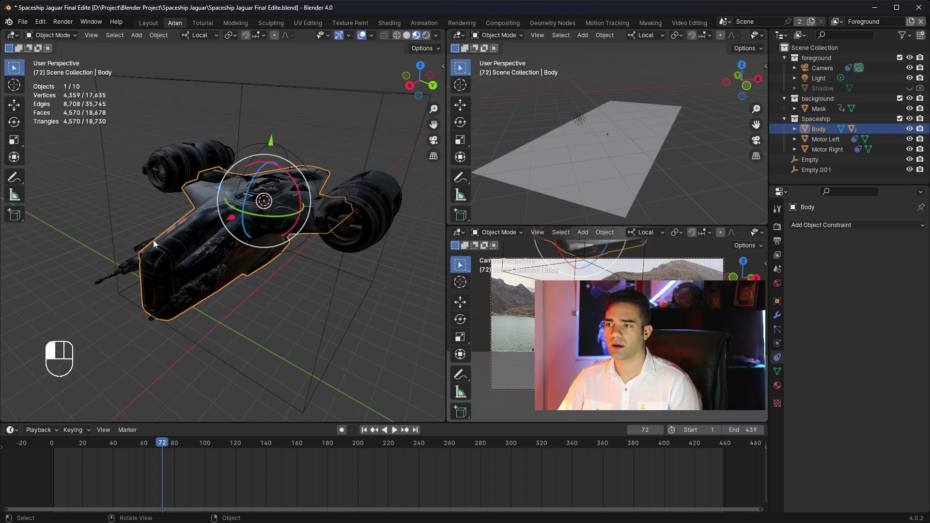
left_click(141, 244, "shift")
left_click(209, 275, "shift")
left_click(216, 225, "shift")
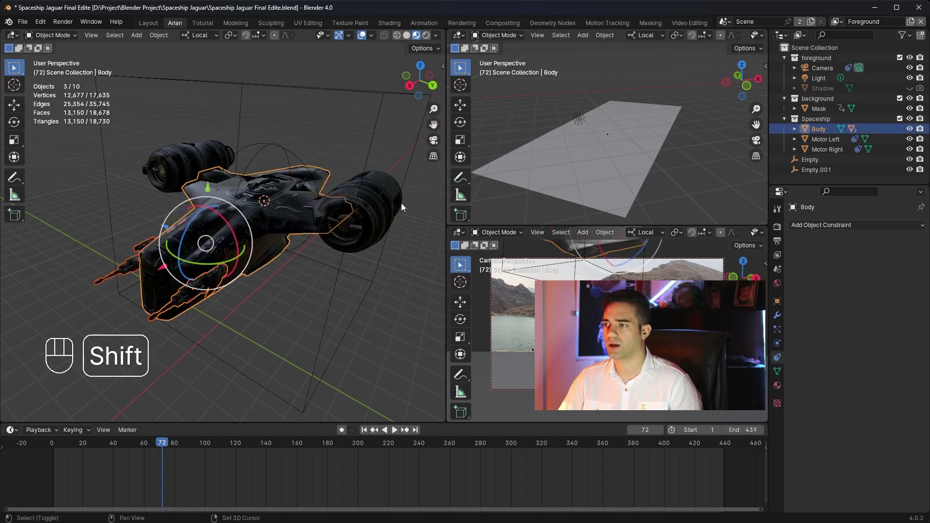
left_click(366, 187, "shift")
left_click(237, 167, "shift")
left_click(260, 147, "shift")
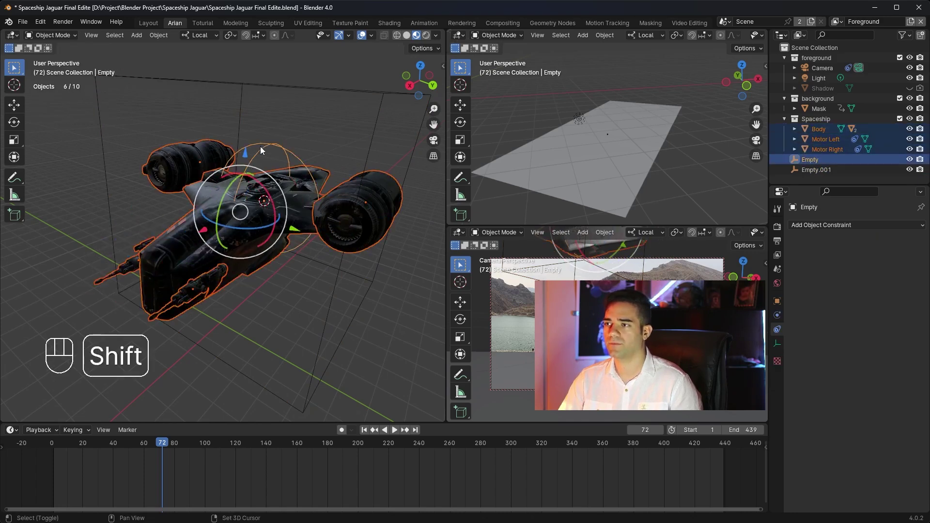
left_click(308, 89, "shift")
key("ctrl+p")
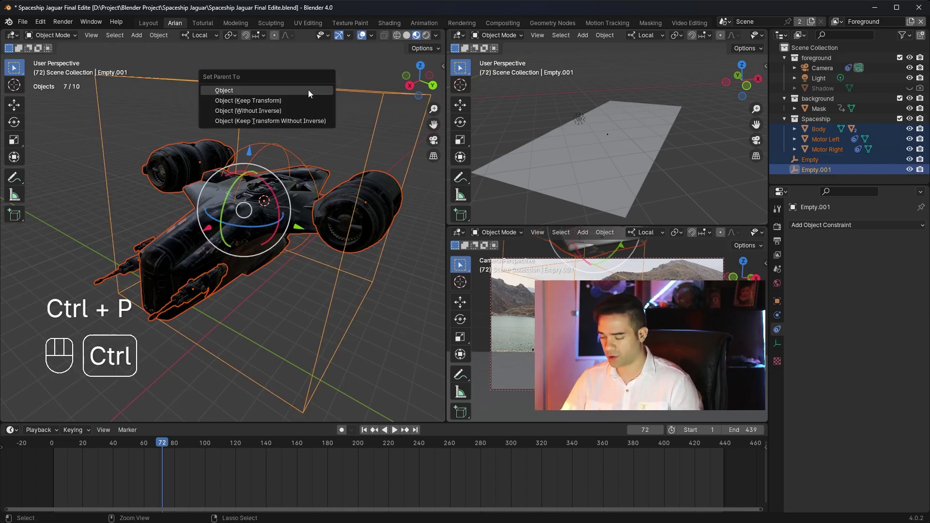
left_click(308, 91)
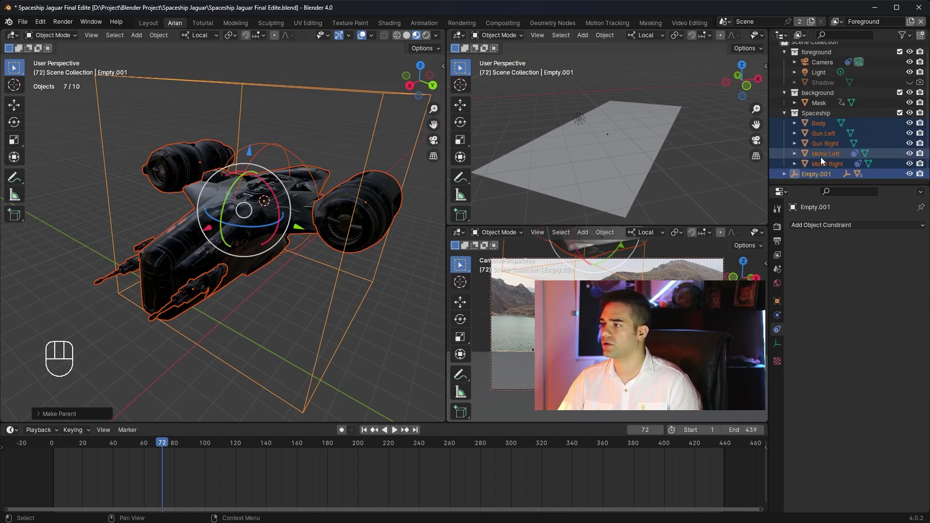
- Test the parenting by moving the cube empty alone, and cancel the move
key("alt+a")
left_click(306, 89)
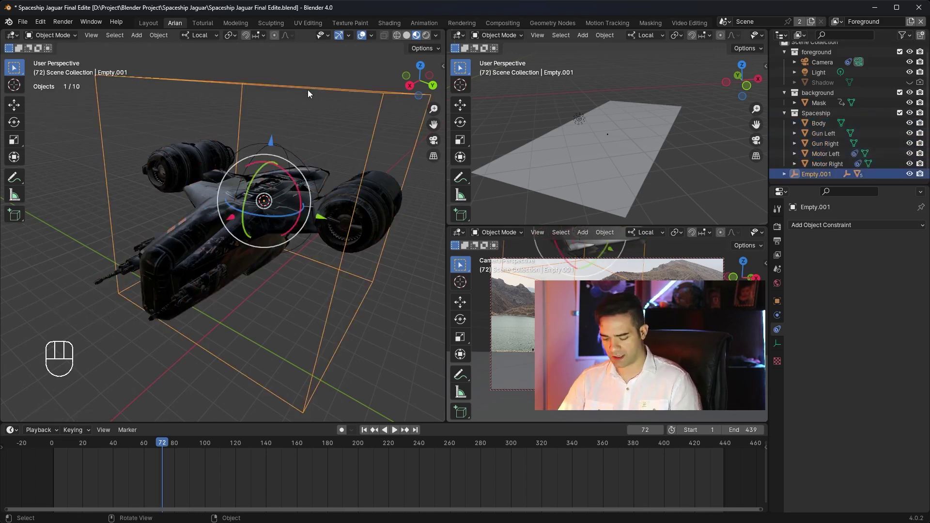
key("g")
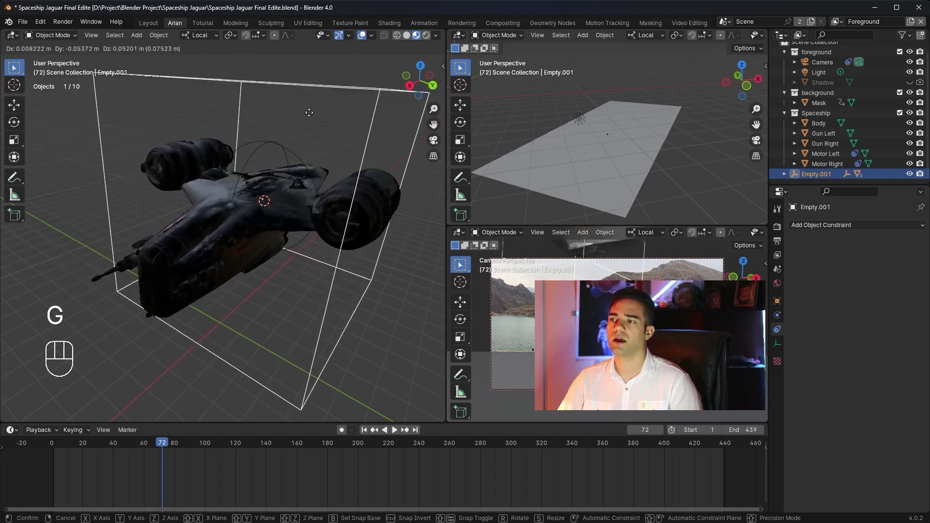
key("Escape")
- Rename the cube empty as Control Spaceship
left_click(837, 152)
scroll(837, 145, "down", 2)
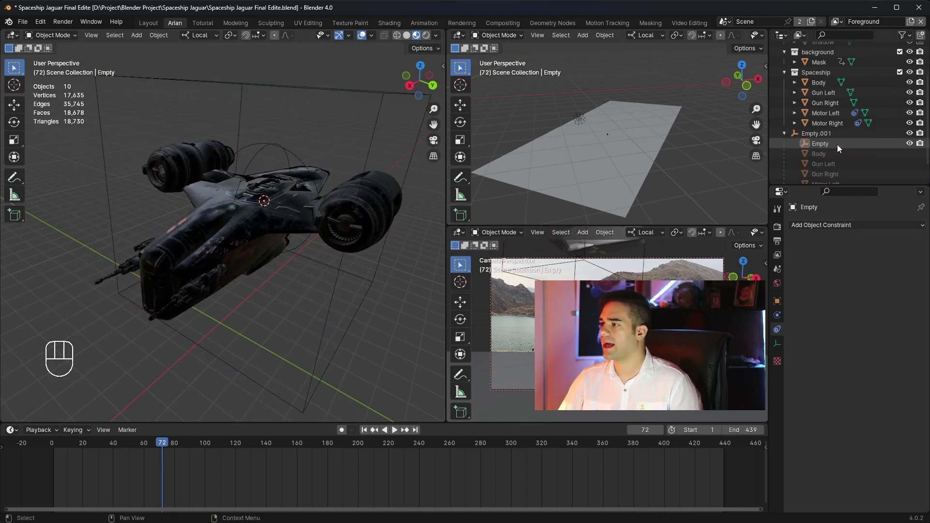
left_click(819, 135)
scroll(818, 135, "down", 1)
double_click(817, 119)
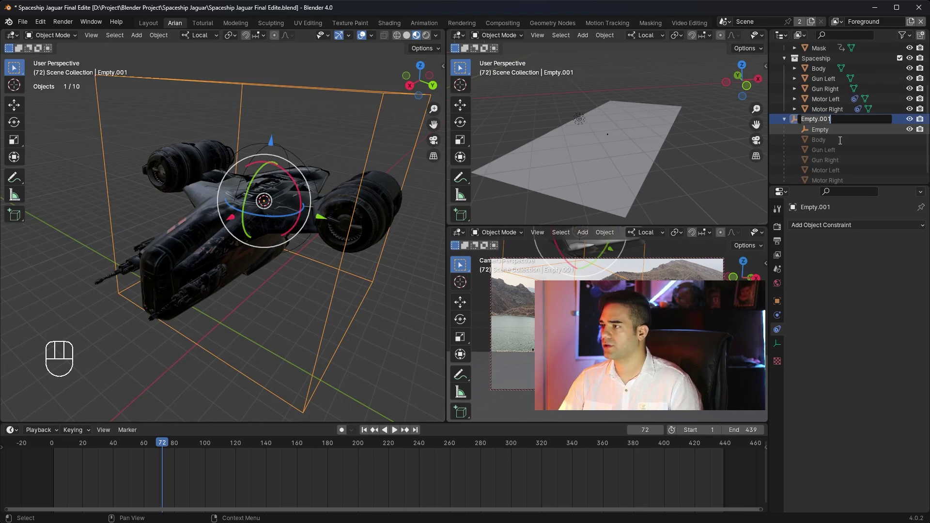
type("Control Spaceship")
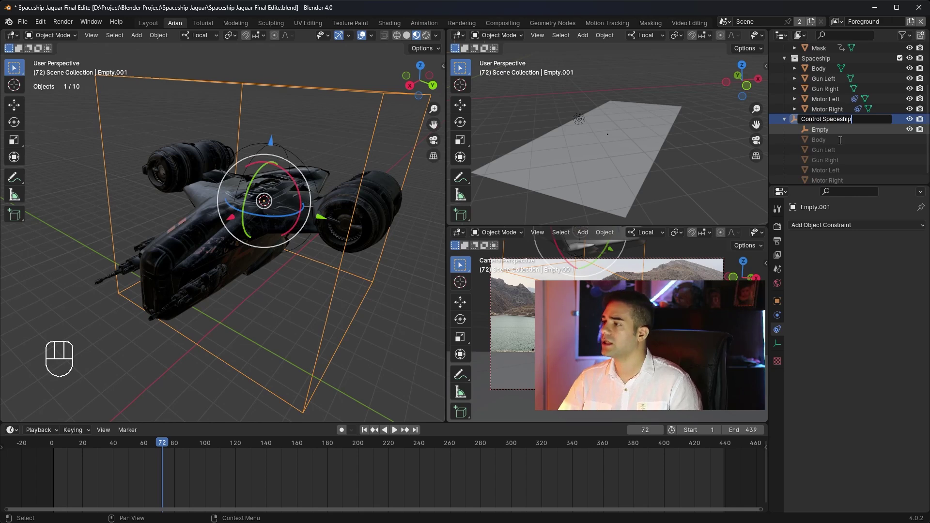
key("Return")
- Rename the sphere empty as Control Motors
left_click(822, 130)
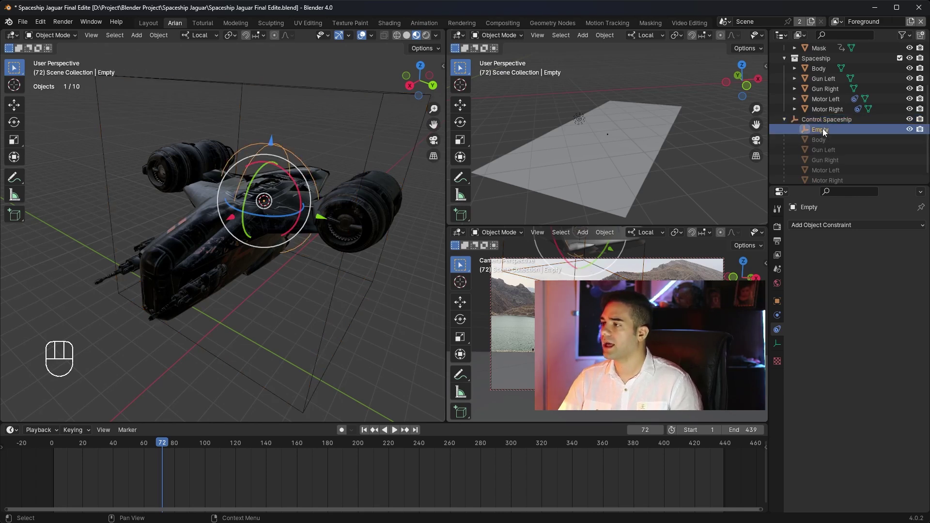
double_click(830, 131)
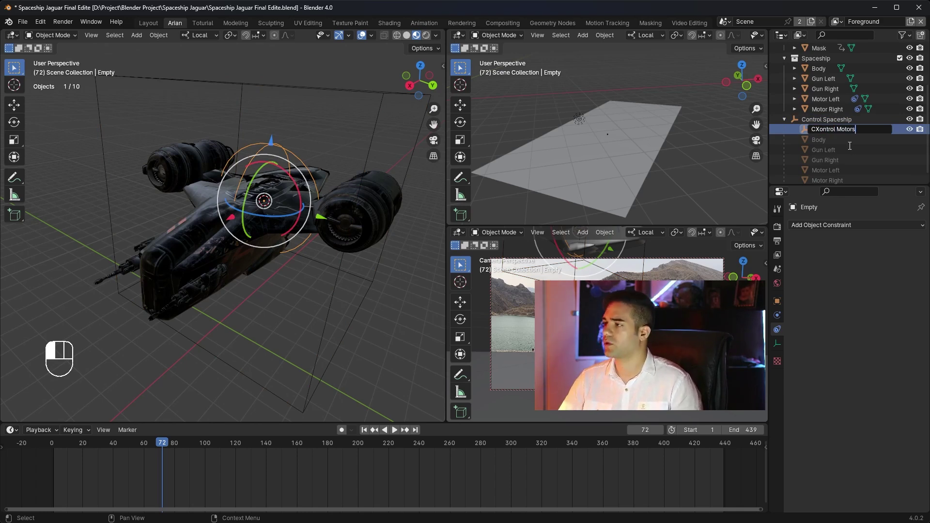
type("CXontrol Motors")
key("Home")
key("Right")
key("Delete")
key("Return")
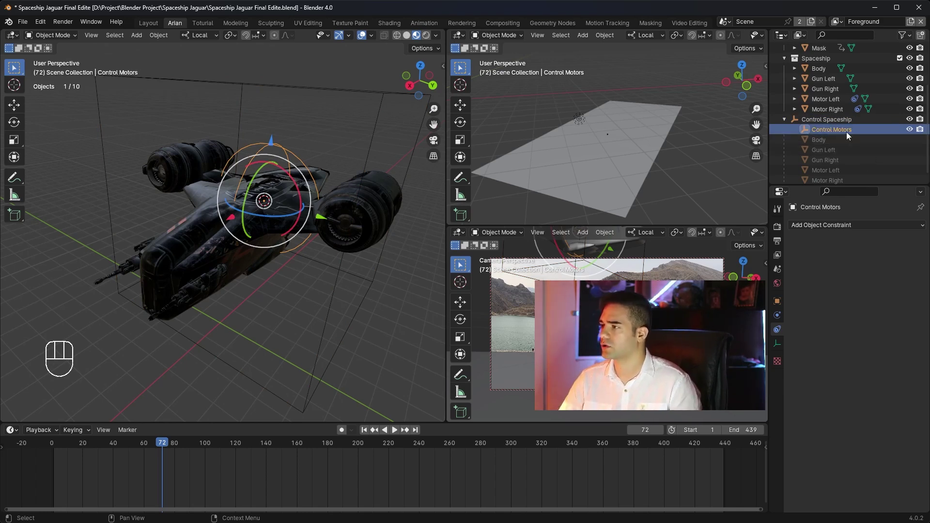
- Test the motor control by rotating Control Motors about its Y axis, and undo the rotation
key("ctrl+z")
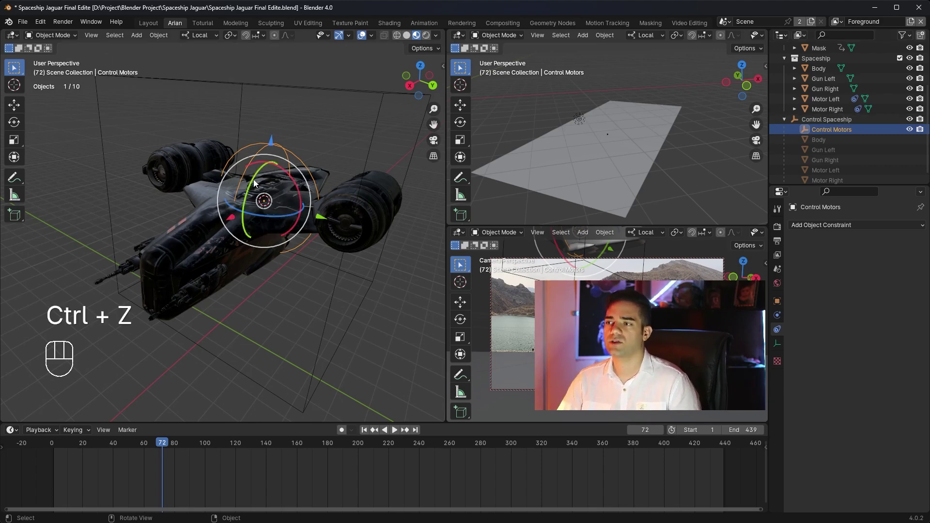
left_click_drag(254, 183, 286, 183)
key("ctrl+z")
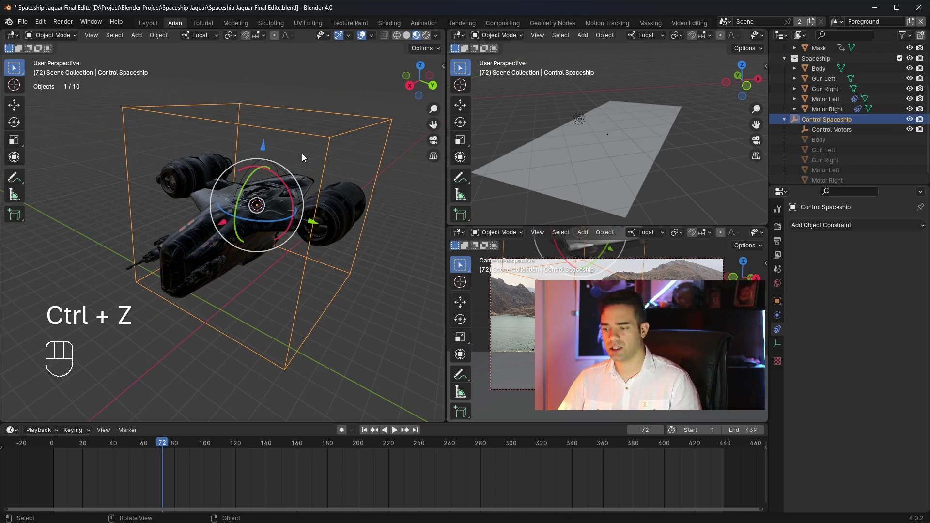
- Test the ship control by moving and rotating Control Spaceship, cancelling both transforms
key("g")
right_click(318, 135)
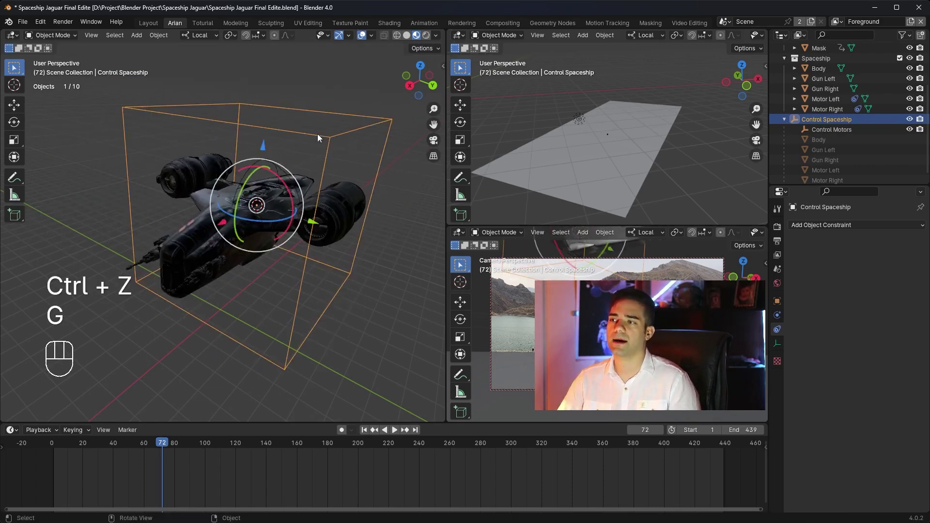
key("r")
right_click(276, 203)
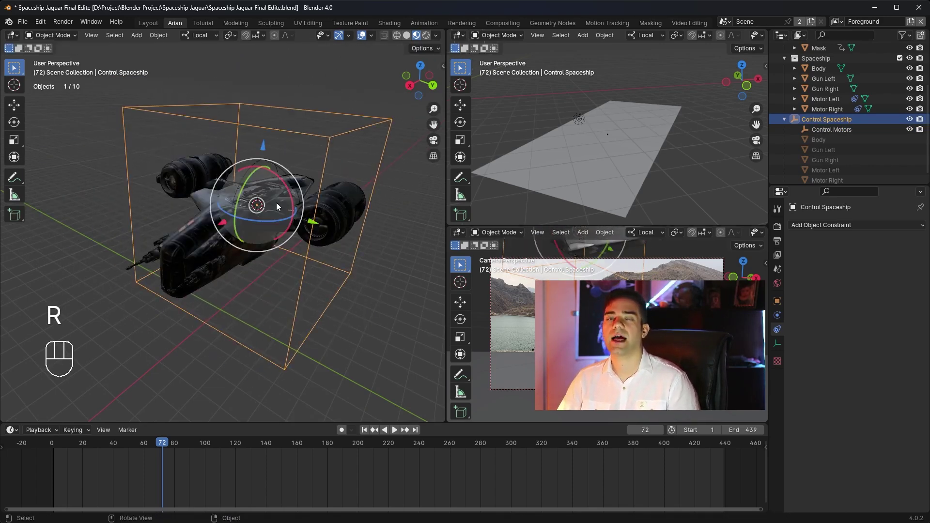
- Move the Control Spaceship and Control Motors empties into the Spaceship collection
left_click(380, 262)
middle_click_drag(379, 262, 338, 176)
key("ctrl+z")
key("ctrl+z")
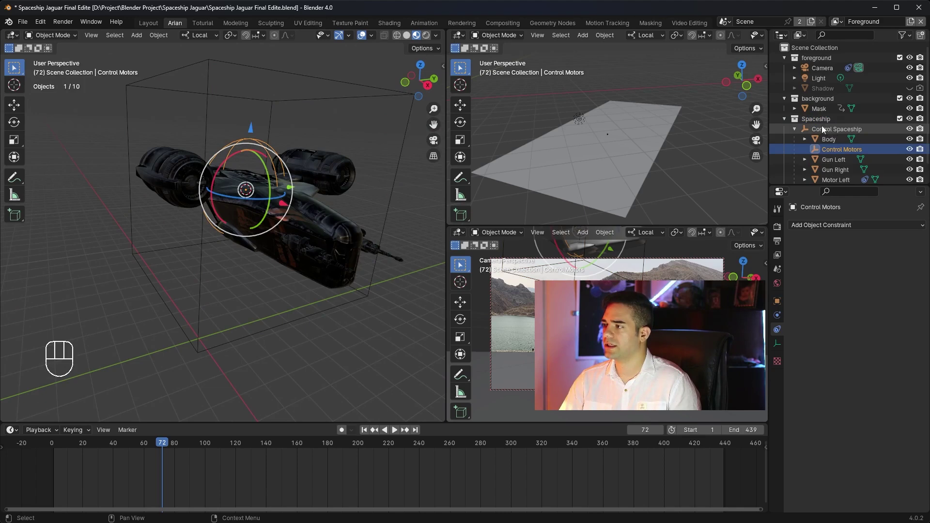
- Through the camera view, move Control Spaceship down until the ship sits inside the frame in front of the mountains
left_click(824, 129)
left_click(407, 188)
middle_click_drag(353, 196, 309, 224)
left_click(335, 145)
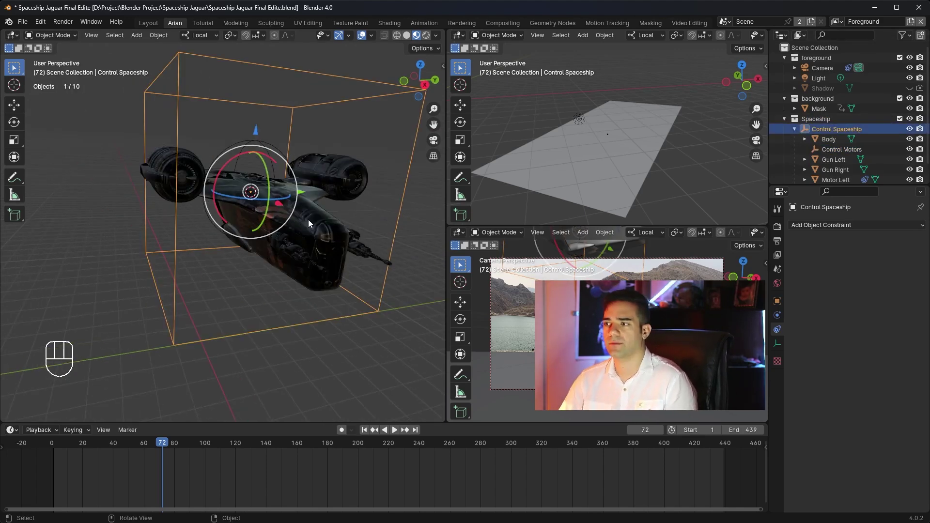
scroll(308, 223, "down", 2)
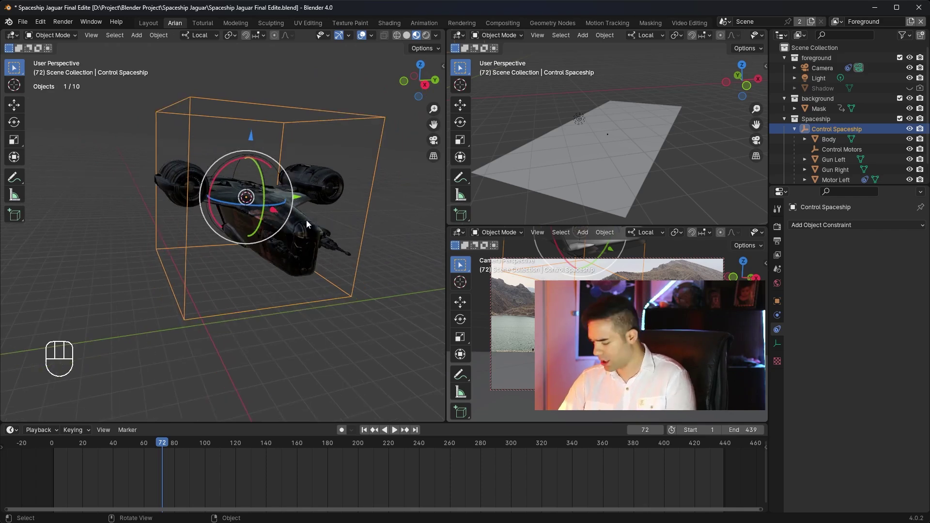
key("KP_0")
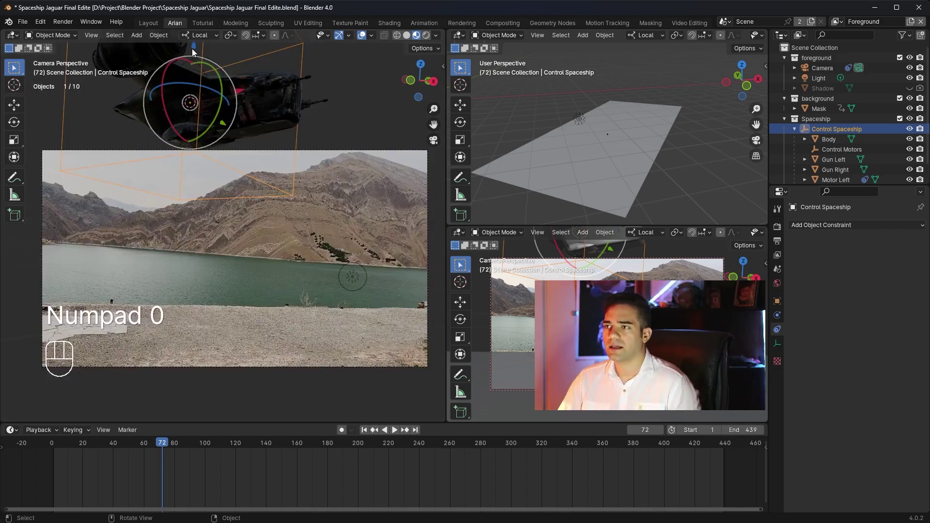
left_click_drag(193, 48, 277, 219)
key("x")
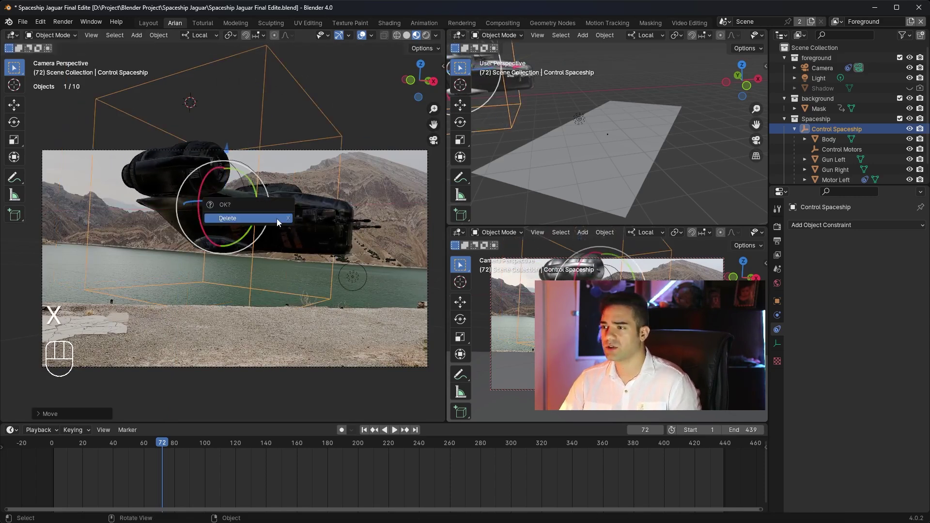
key("z")
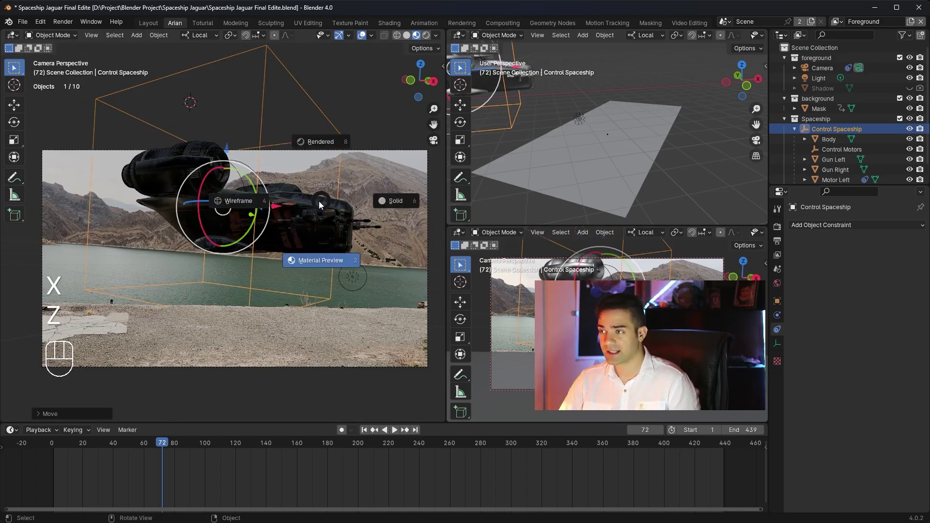
- Show the camera view in Rendered shading and rotate the Control Spaceship empty so the ship turns toward the camera
left_click(318, 149)
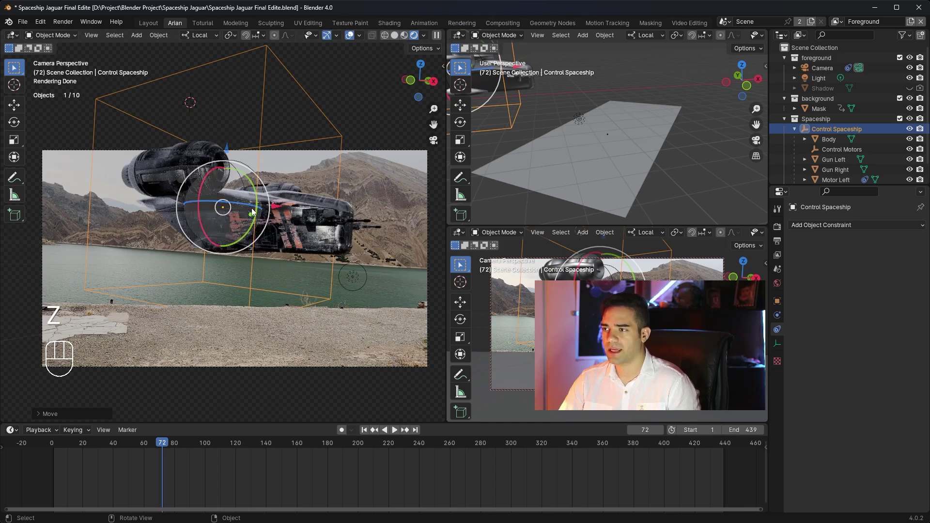
left_click_drag(266, 208, 261, 222)
scroll(261, 222, "up", 1)
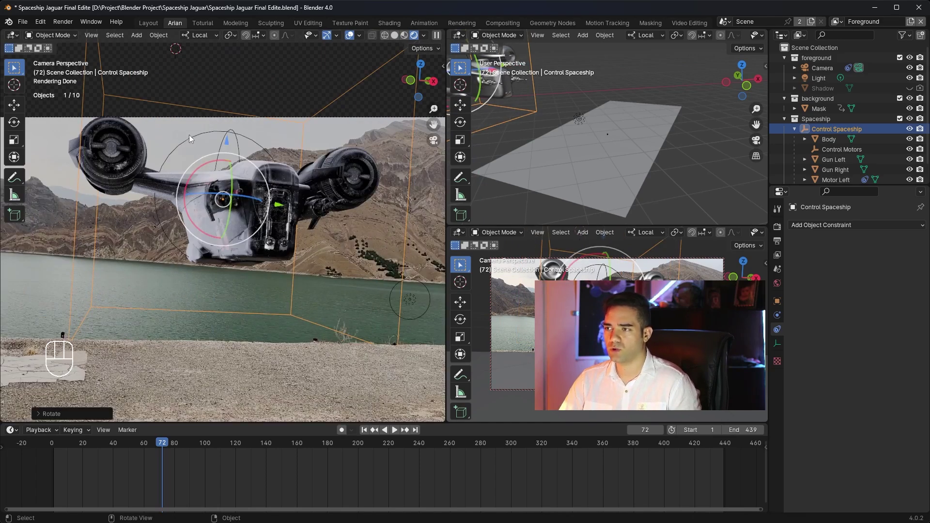
left_click(212, 126)
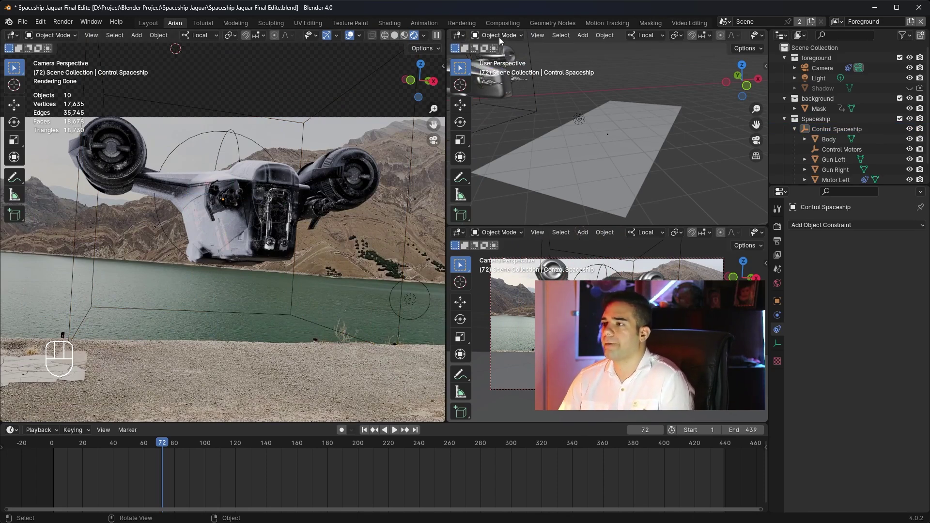
- Swap the spare user-perspective view for the Shader Editor and examine the location, rotation and scale of the world's Mapping node
left_click(458, 35)
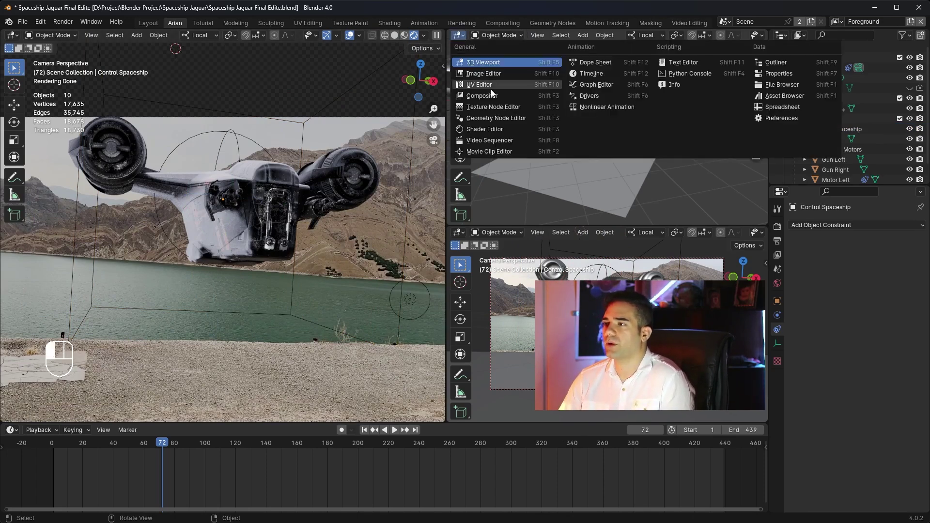
left_click(502, 129)
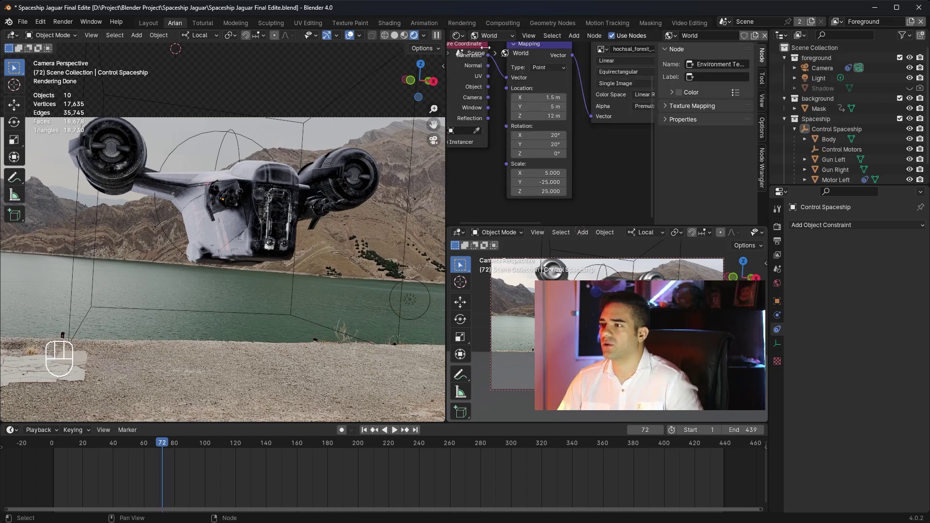
middle_click_drag(604, 158, 561, 203, "shift")
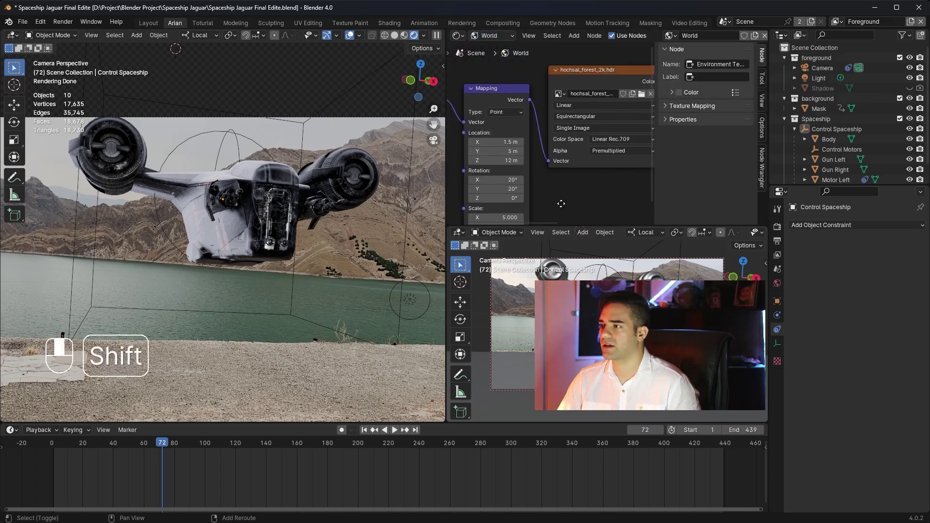
left_click(511, 99)
scroll(542, 119, "down", 1)
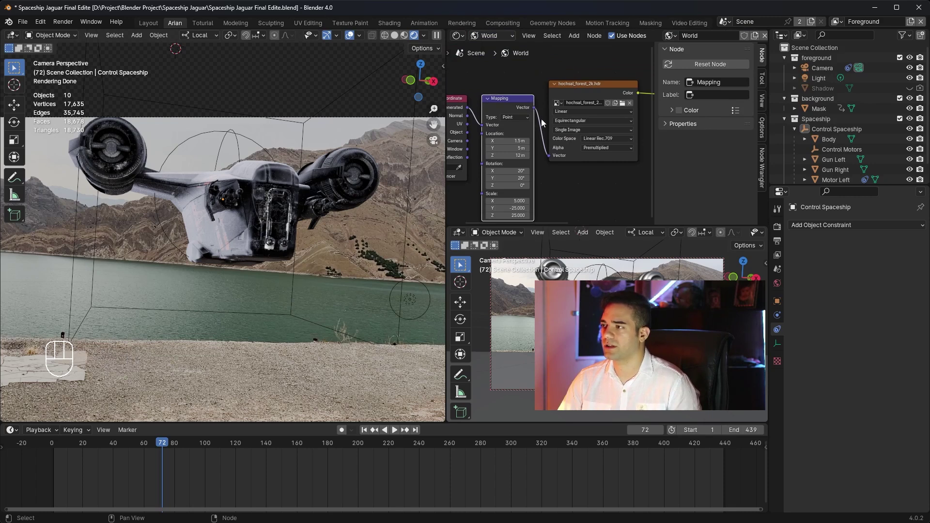
scroll(562, 174, "up", 3)
middle_click_drag(563, 174, 589, 132, "shift")
key("ctrl+z")
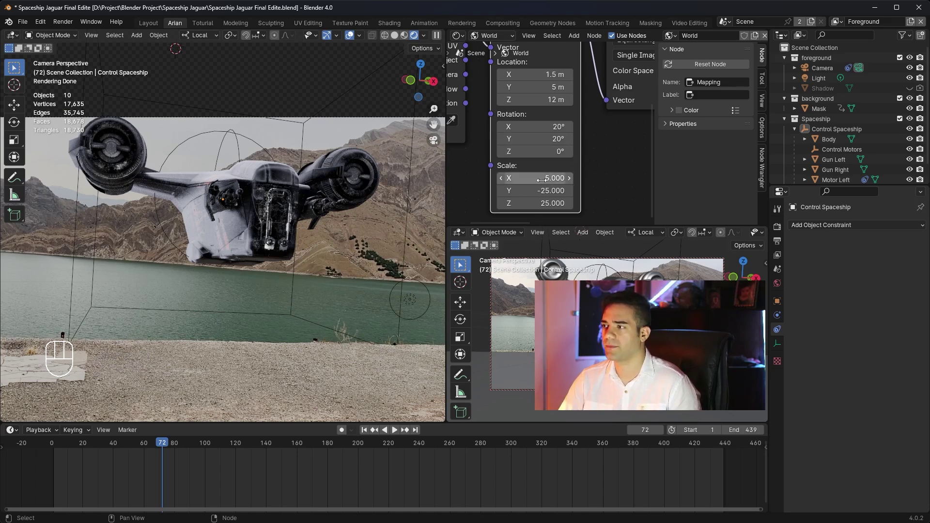
scroll(543, 116, "up", 2, "shift")
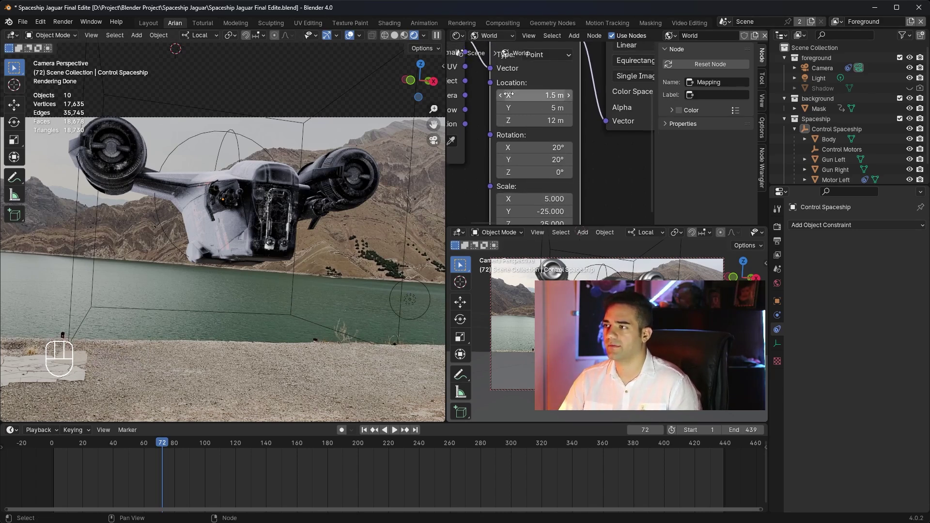
- Rotate the Control Spaceship empty about its local Y axis to tip the ship's nose down
left_click(303, 128)
key("r")
key("y")
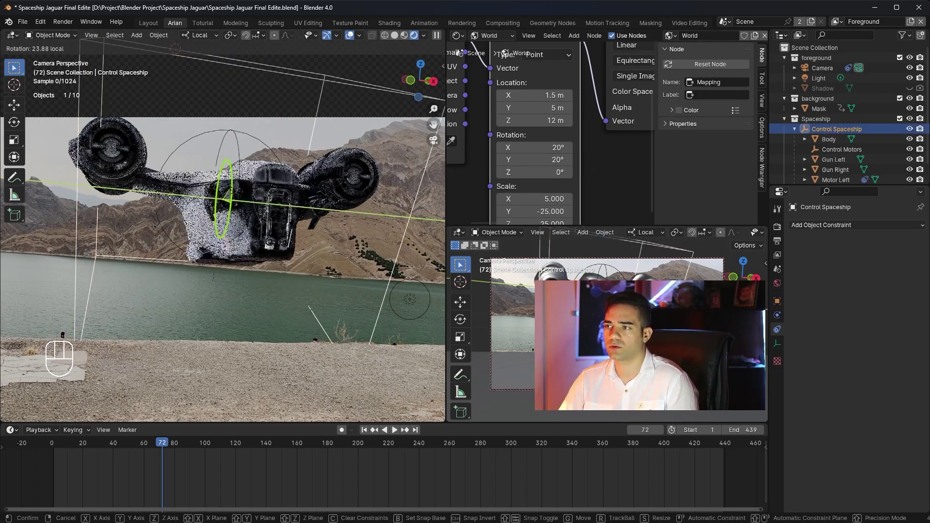
left_click(242, 214)
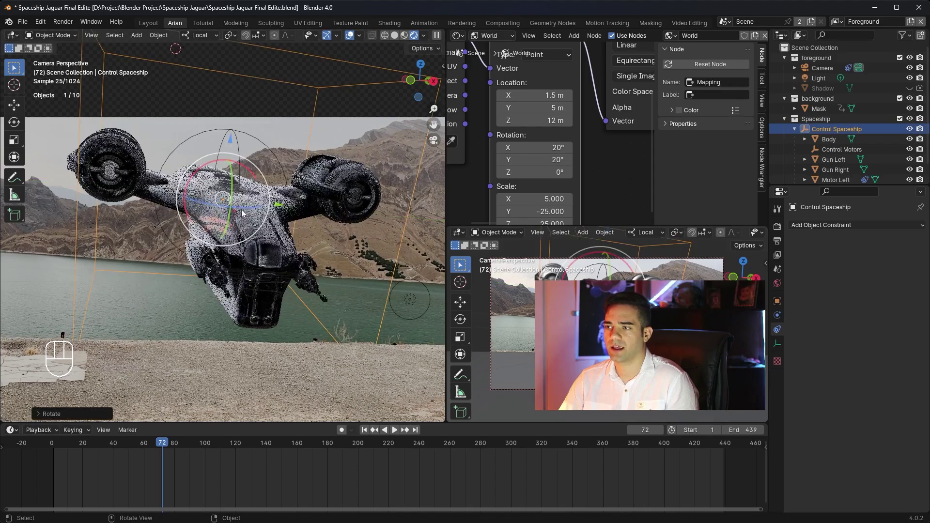
scroll(242, 210, "down", 2)
key("ctrl+z")
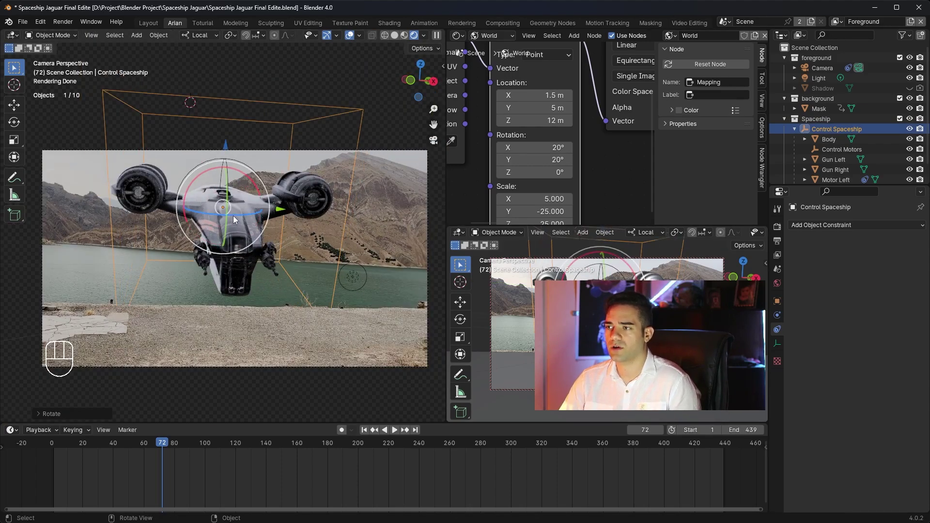
- Turn the Shader Editor back into a 3D Viewport with the ship in view and return the timeline to frame 0
key("shift+Left")
left_click(458, 35)
left_click(477, 63)
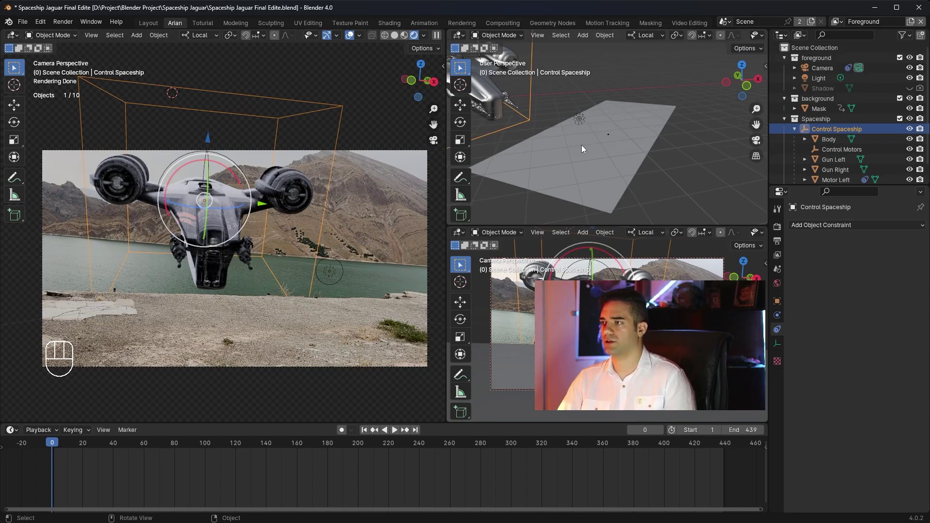
middle_click_drag(589, 133, 675, 158, "shift")
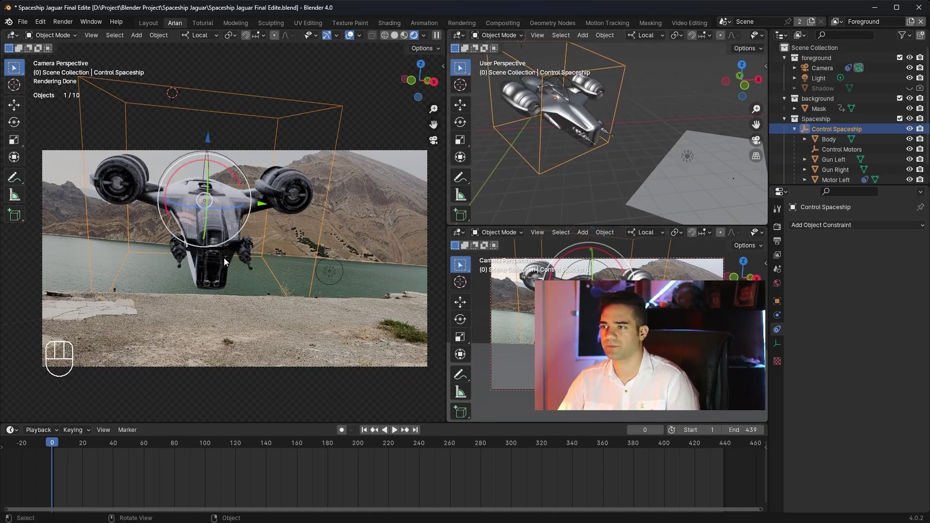
key("space")
mouse_move(54, 444)
left_mouse_down()
mouse_move(155, 444)
mouse_move(39, 440)
left_mouse_up()
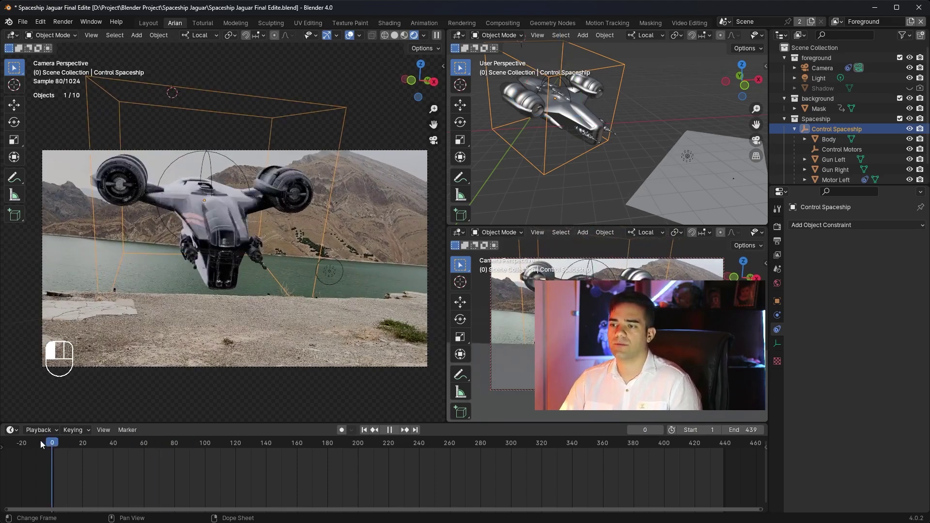
key("space")
- Lower Control Spaceship along its local Z axis until hidden behind the shore and insert a Location & Rotation keyframe at frame 0
key("g")
key("z")
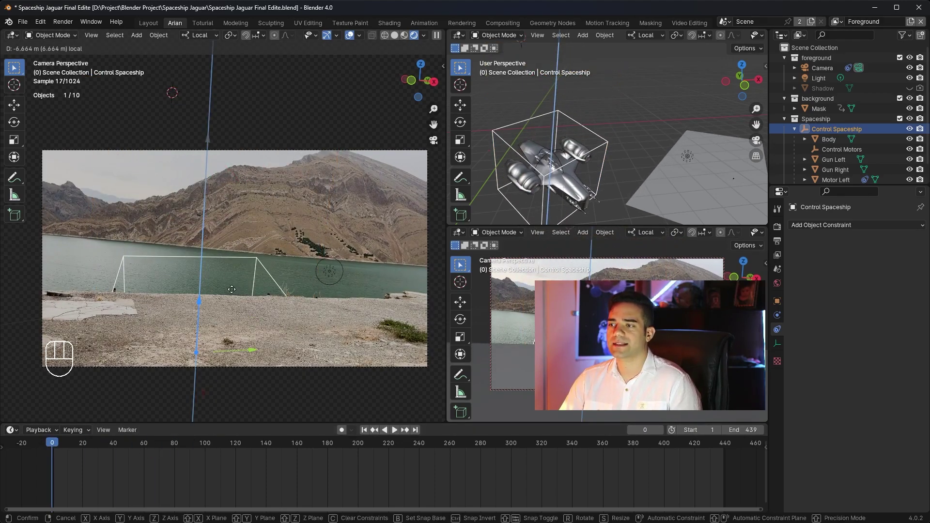
left_click(233, 125)
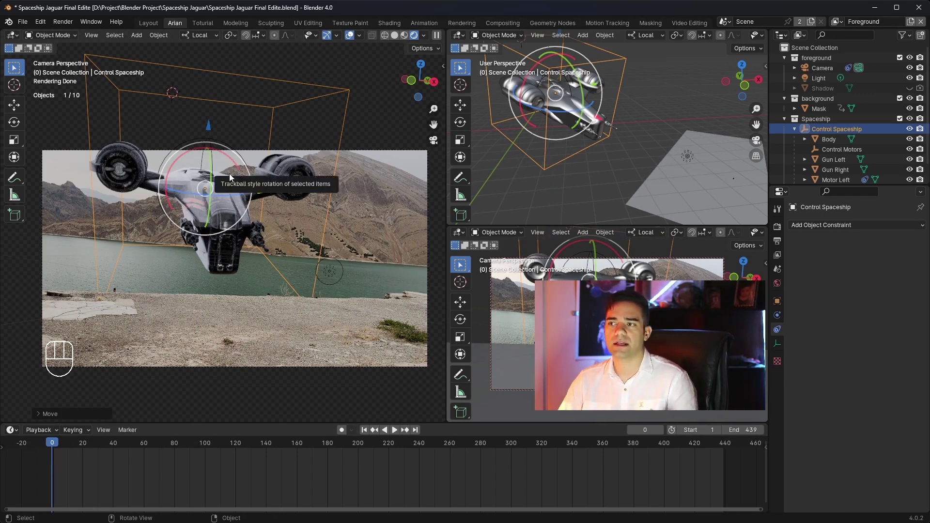
key("g")
key("z")
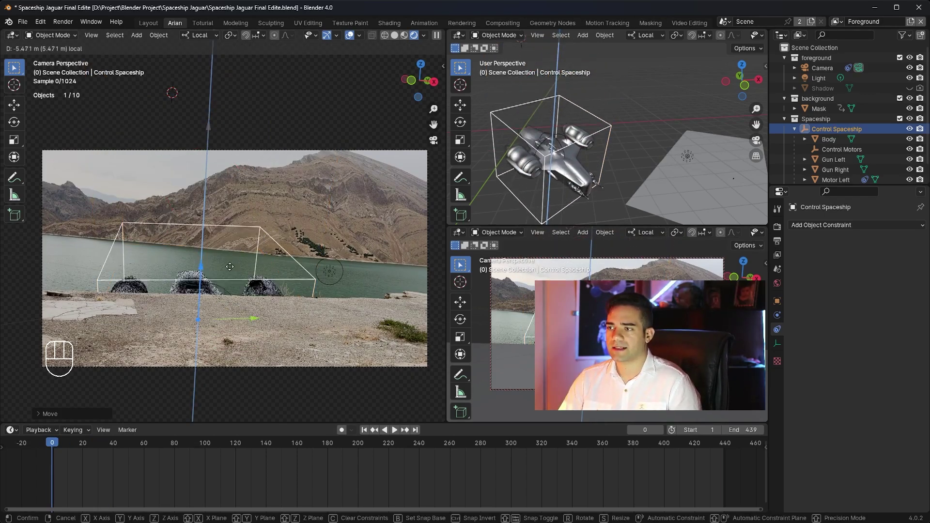
left_click(229, 286)
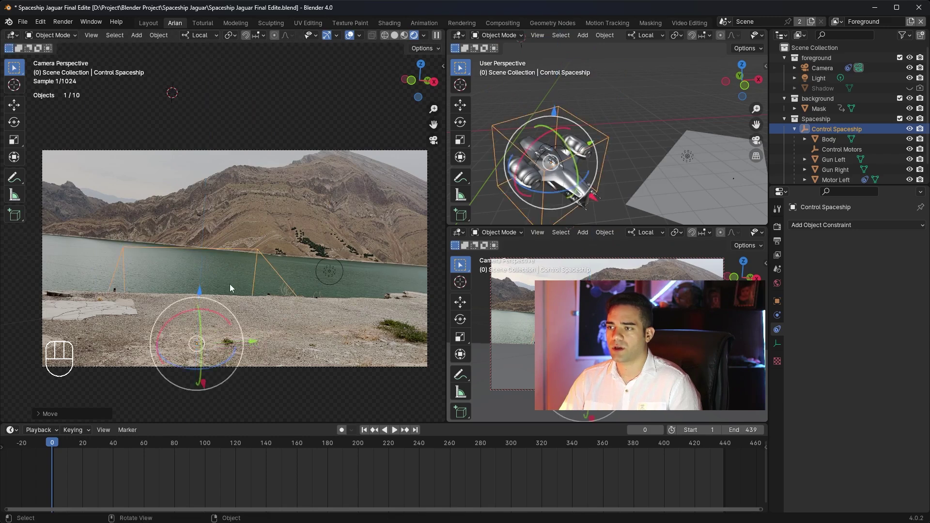
key("i")
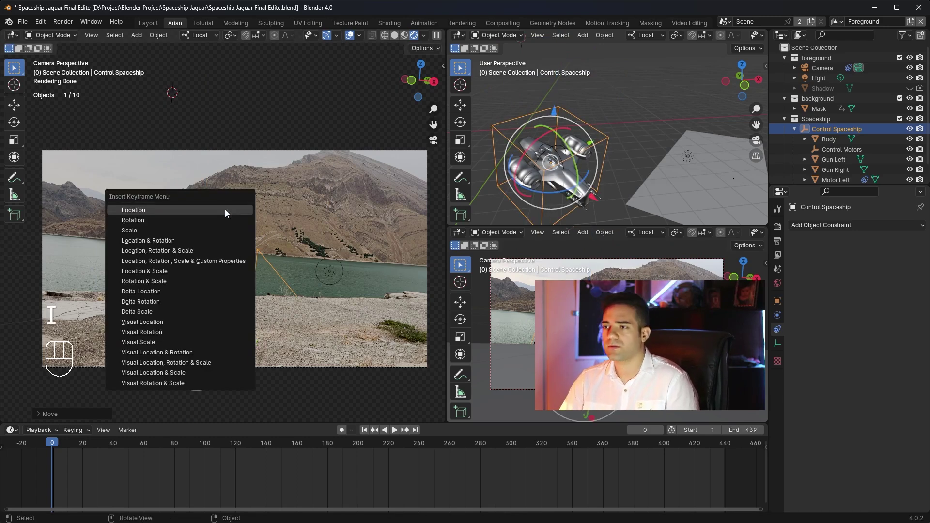
left_click(170, 241)
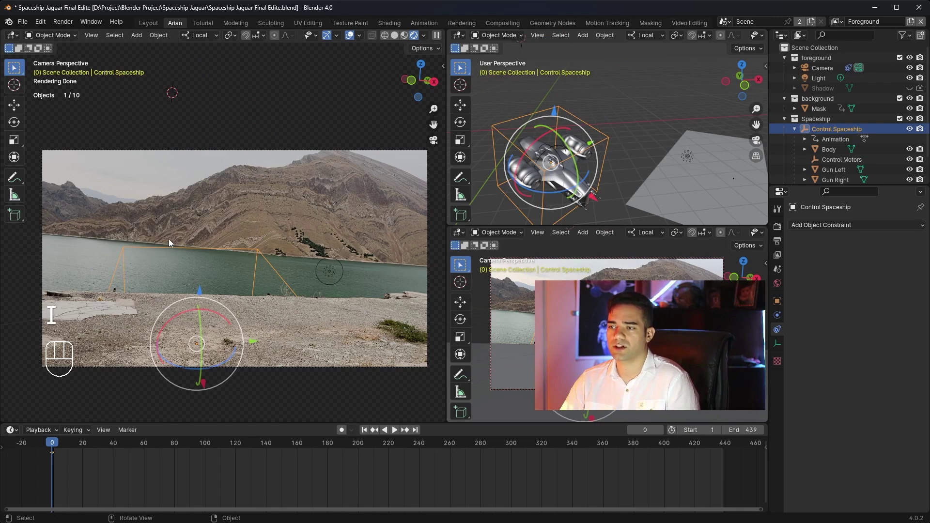
- At frame 60, raise Control Spaceship about 6.4 m along its local Z axis so it hovers above the lake
left_click_drag(65, 444, 143, 455)
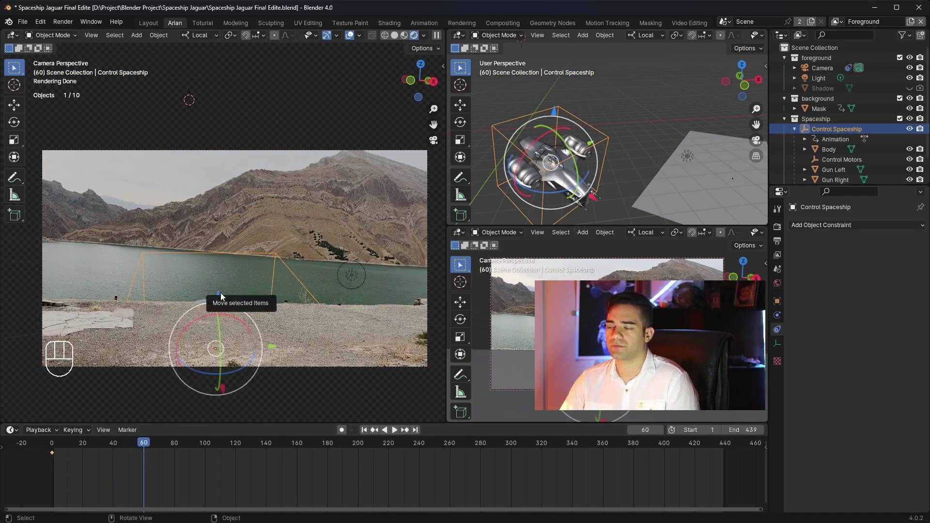
left_click_drag(221, 296, 235, 139)
left_click(236, 134)
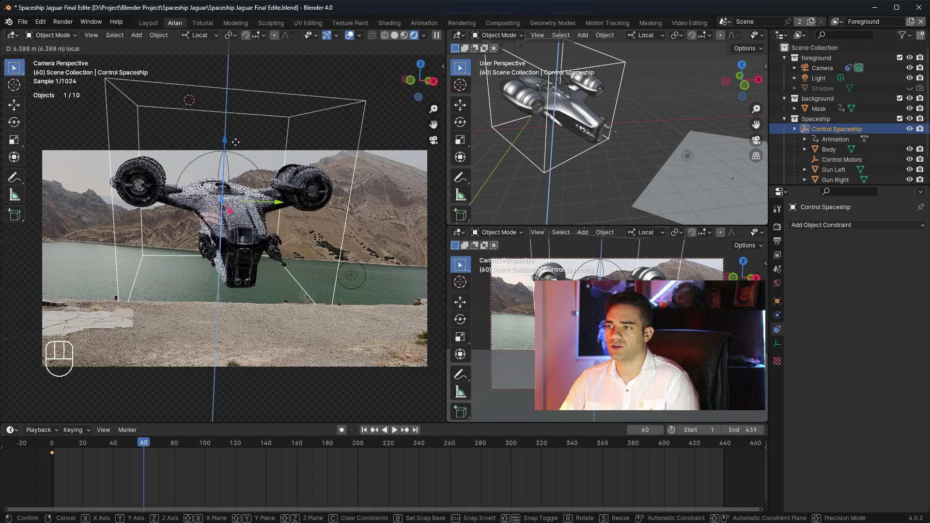
- Rotate Control Spaceship about 3° around its local Y axis and insert a Location & Rotation keyframe at frame 60
key("r")
key("y")
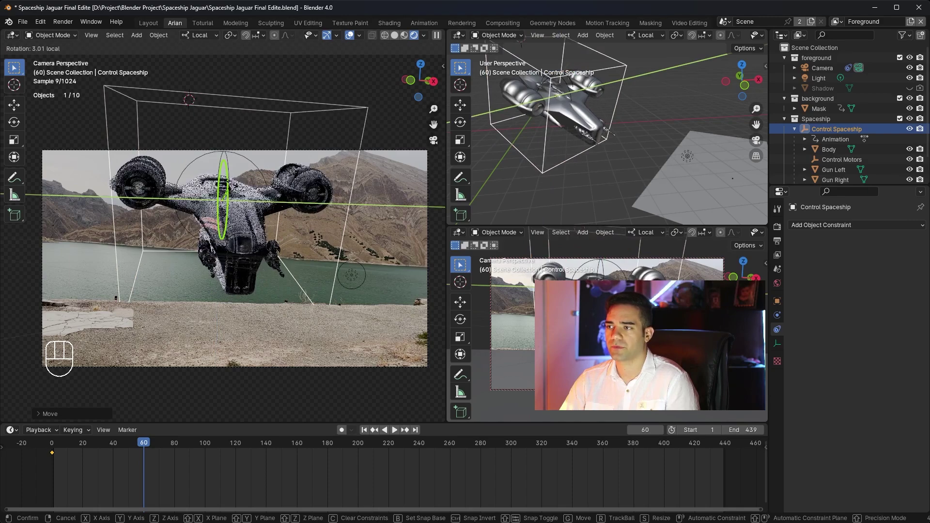
left_click(262, 152)
key("i")
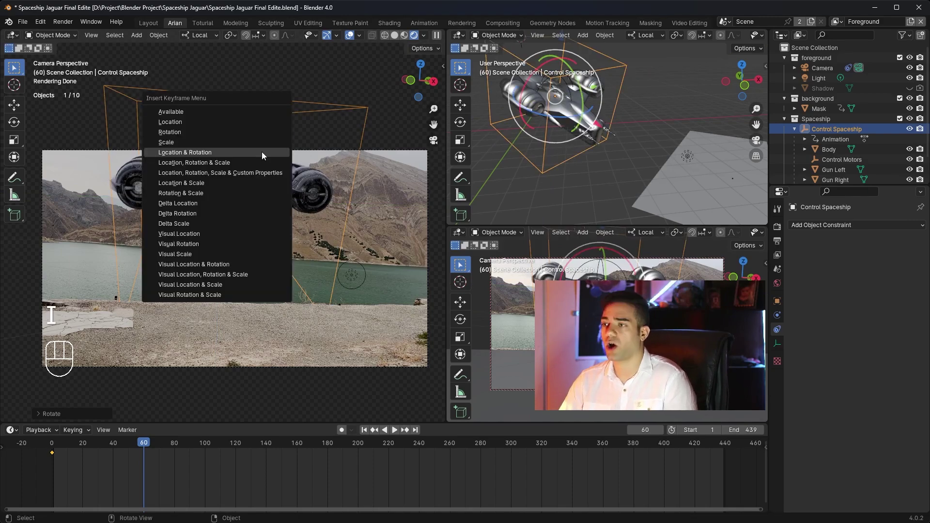
left_click(262, 154)
- Play back the ship's rise from frame 0 in Rendered and Material Preview shading, ending in Rendered shading
left_click_drag(143, 448, 47, 449)
key("space")
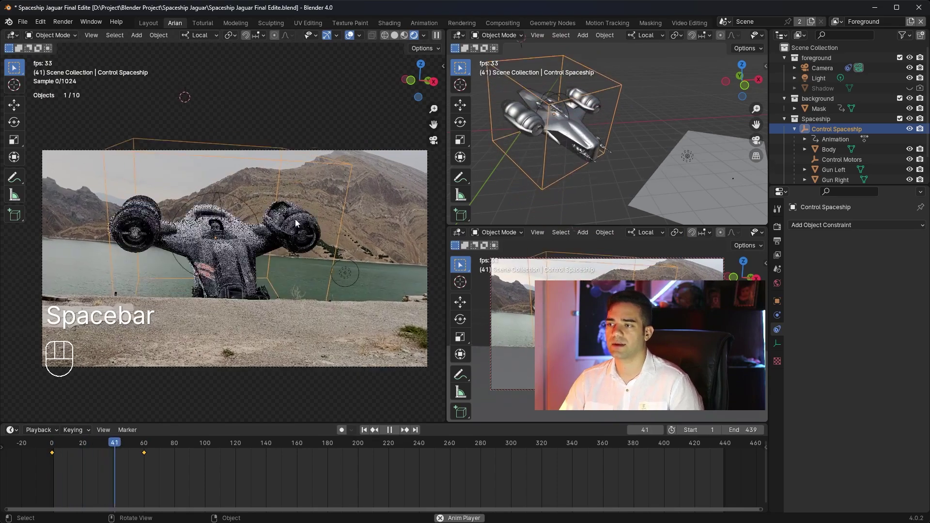
key("space")
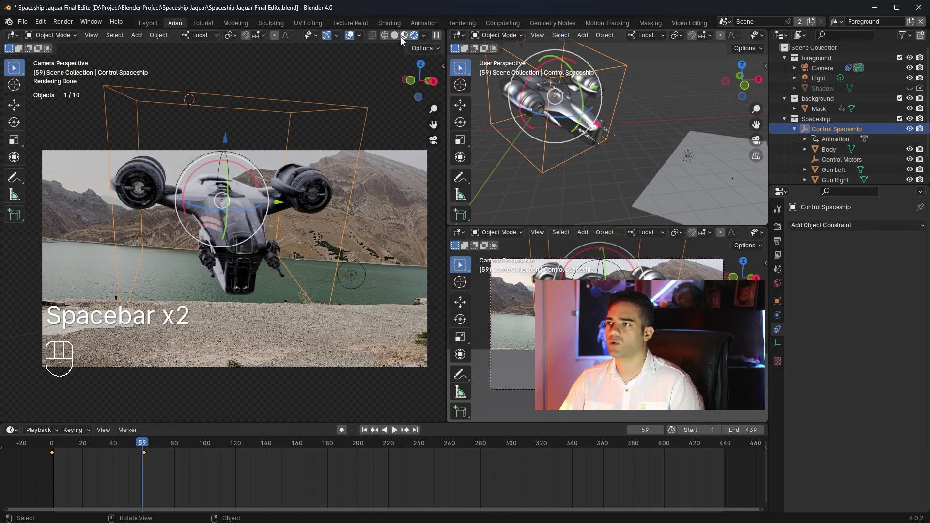
left_click(403, 35)
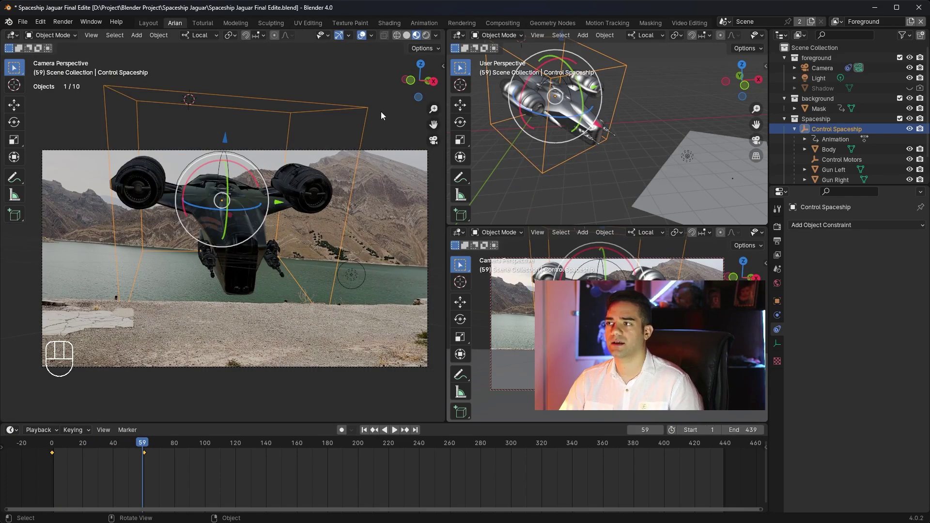
left_click_drag(142, 446, 23, 446)
key("space")
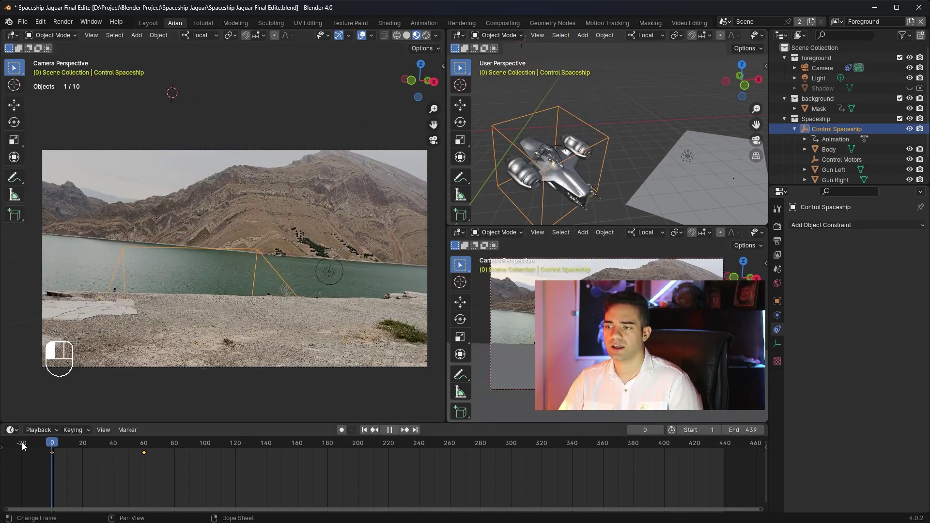
key("space")
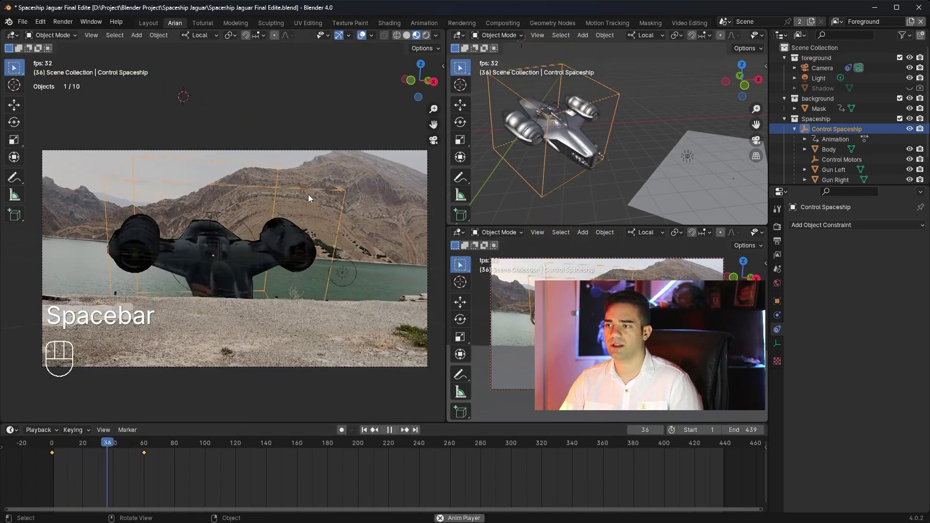
key("space")
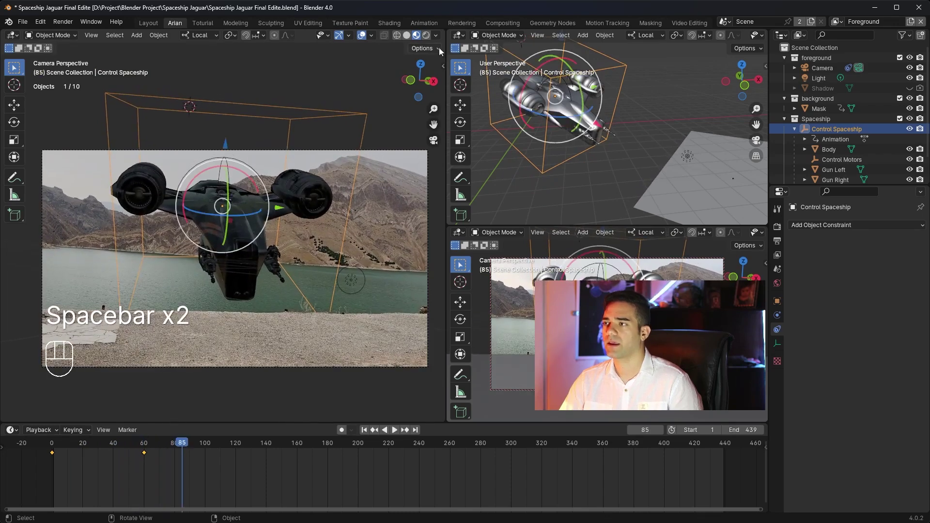
left_click(426, 35)
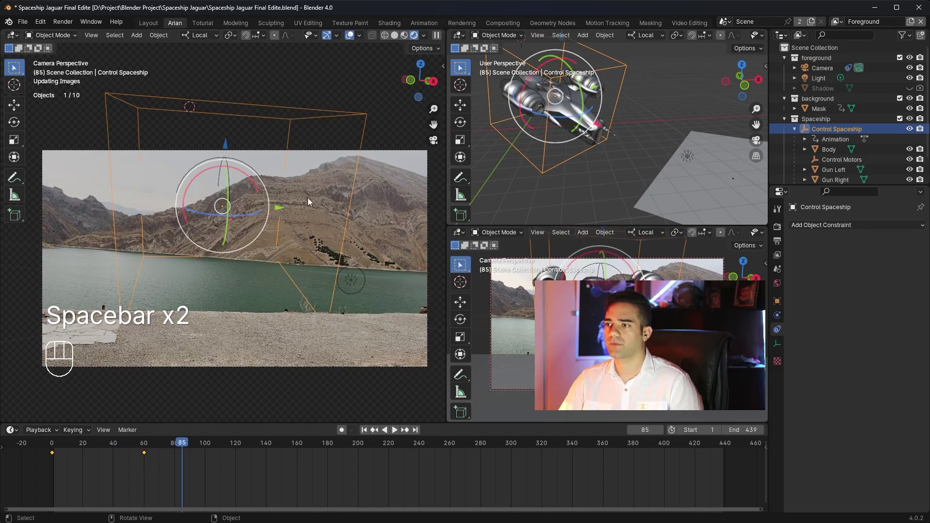
- At frame 140, nudge Control Spaceship, rotate it about 187° around its local Z axis and insert a Location & Rotation keyframe
left_click_drag(181, 445, 267, 458)
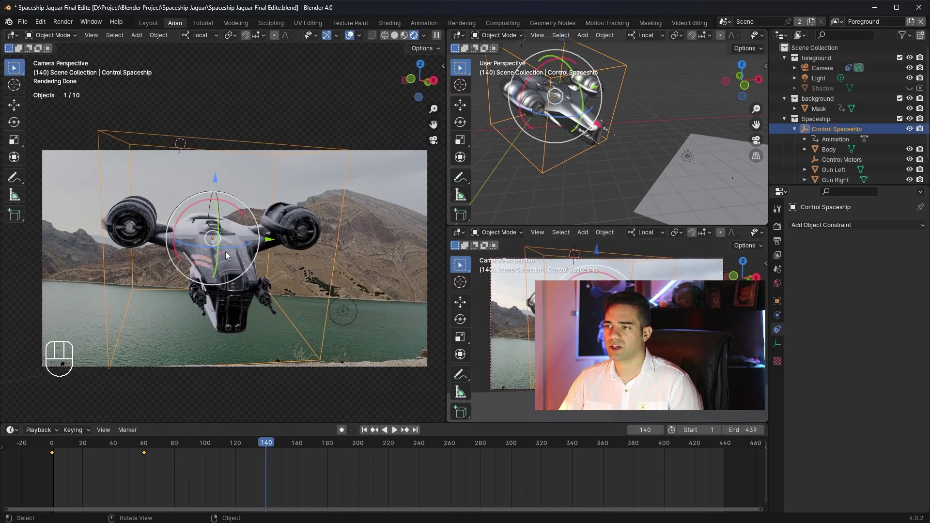
key("g")
left_click(208, 248)
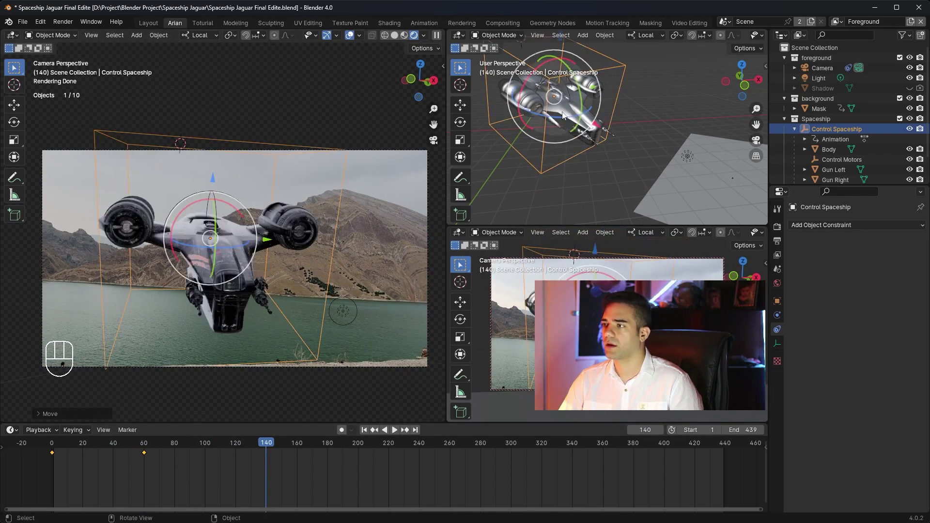
middle_click_drag(590, 142, 585, 137)
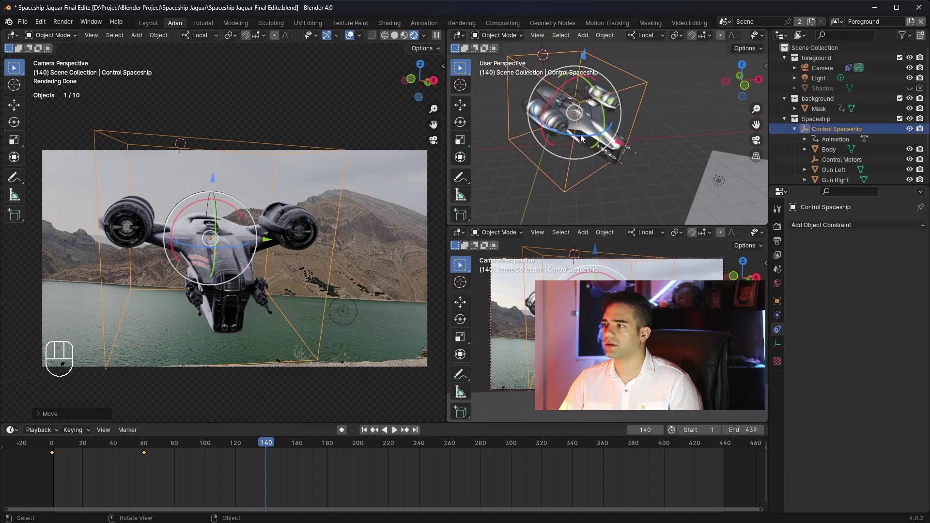
key("r")
key("z")
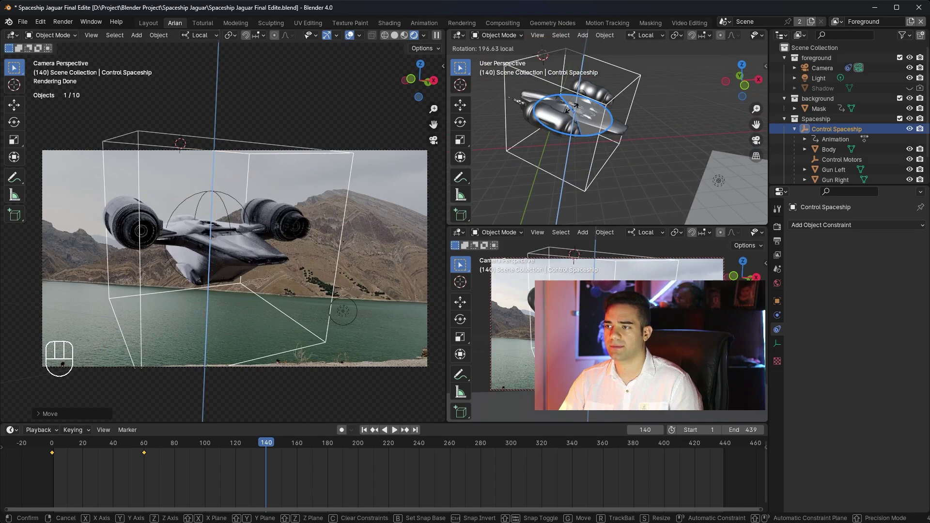
key("shift")
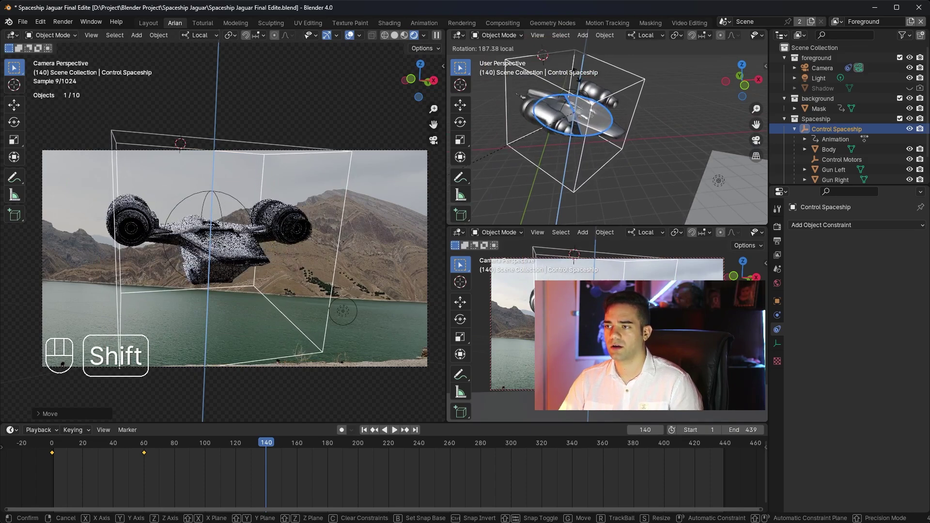
left_click(260, 144)
key("i")
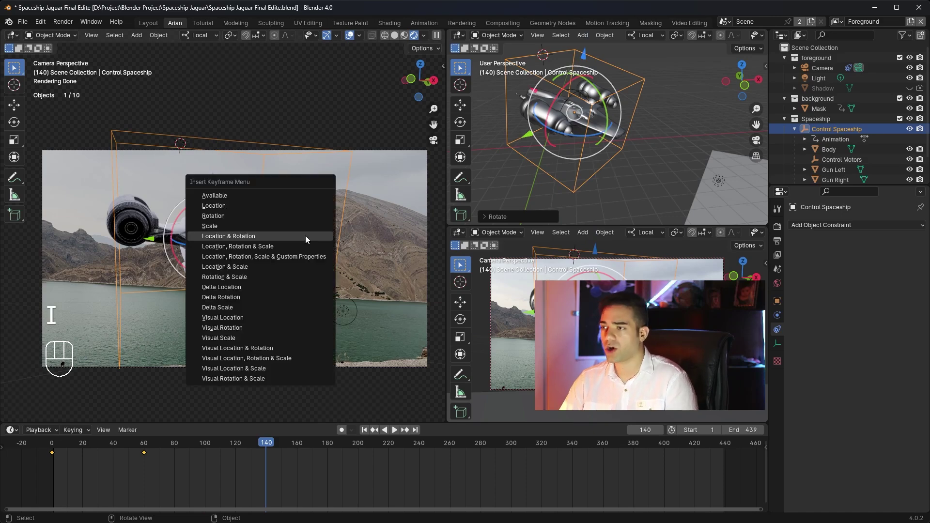
left_click(306, 235)
- Play back the ship's turn from frame 47 in Material Preview shading
left_click_drag(279, 453, 124, 455)
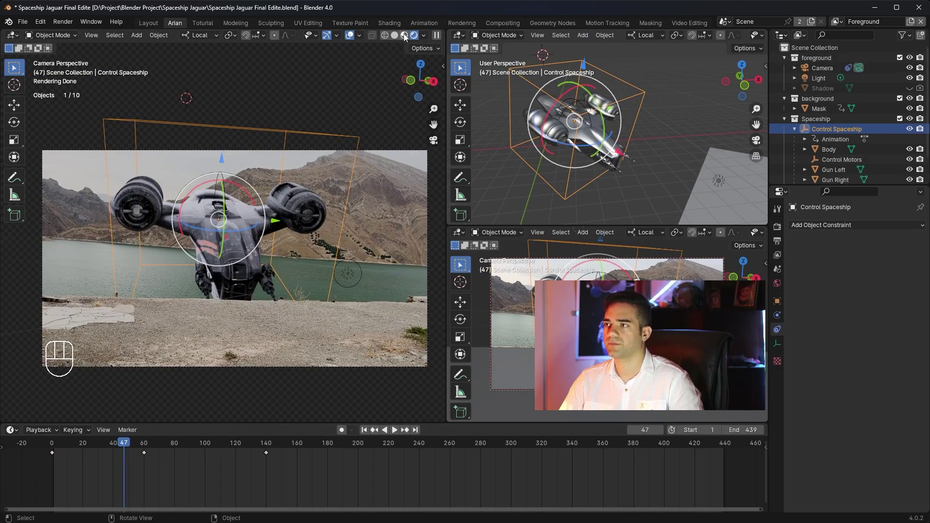
left_click(405, 37)
key("space")
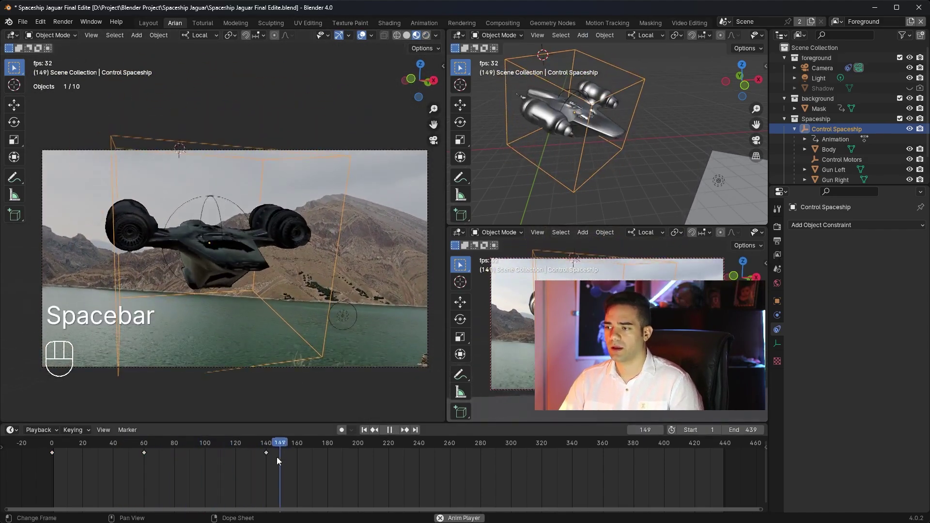
key("space")
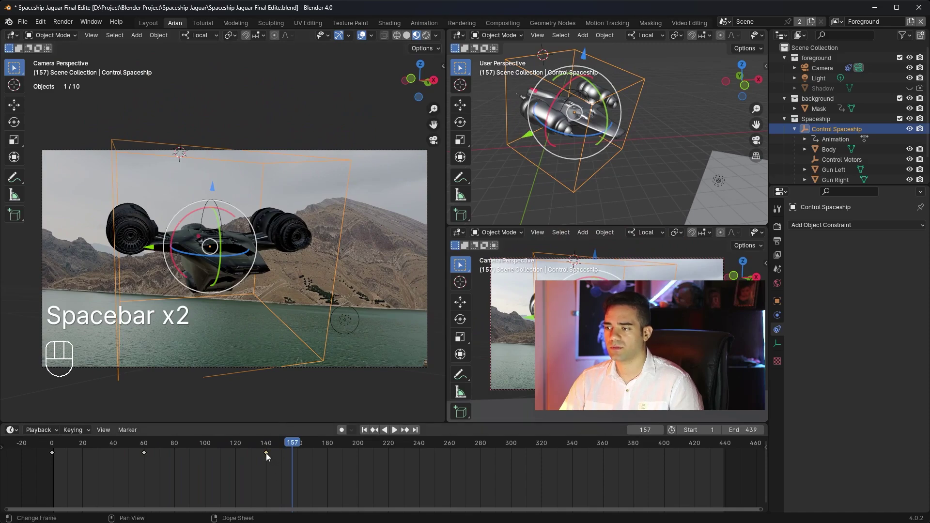
- Move Control Spaceship's frame 140 keyframe to frame 180 and play back the retimed turn
left_click_drag(266, 453, 324, 459)
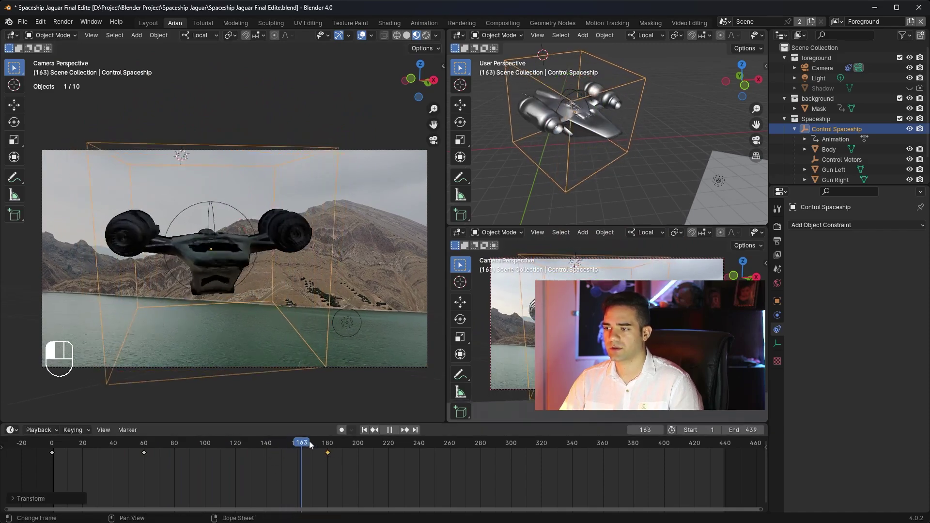
left_click(177, 446)
key("space")
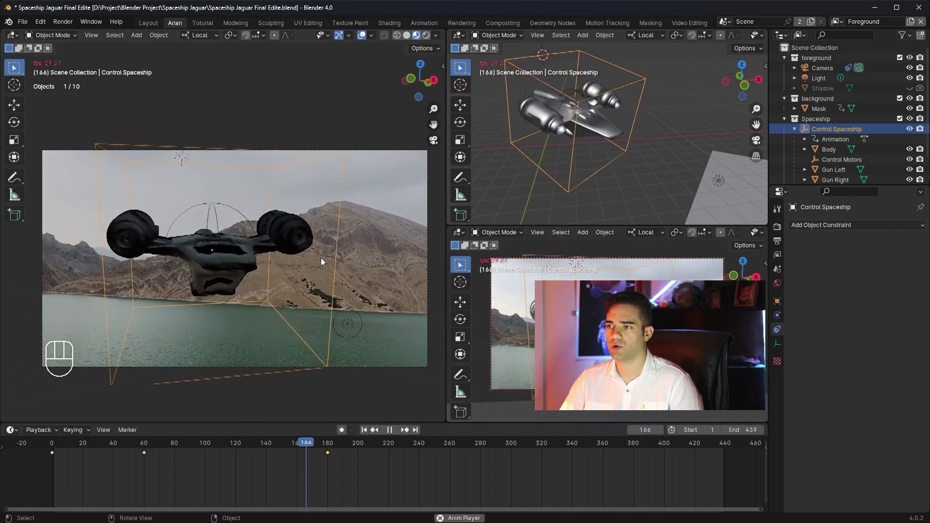
key("space")
- At frame 320, move Control Spaceship far into the distance above the lake
left_click_drag(380, 444, 542, 458)
middle_click_drag(619, 100, 584, 122)
left_click_drag(584, 122, 500, 60)
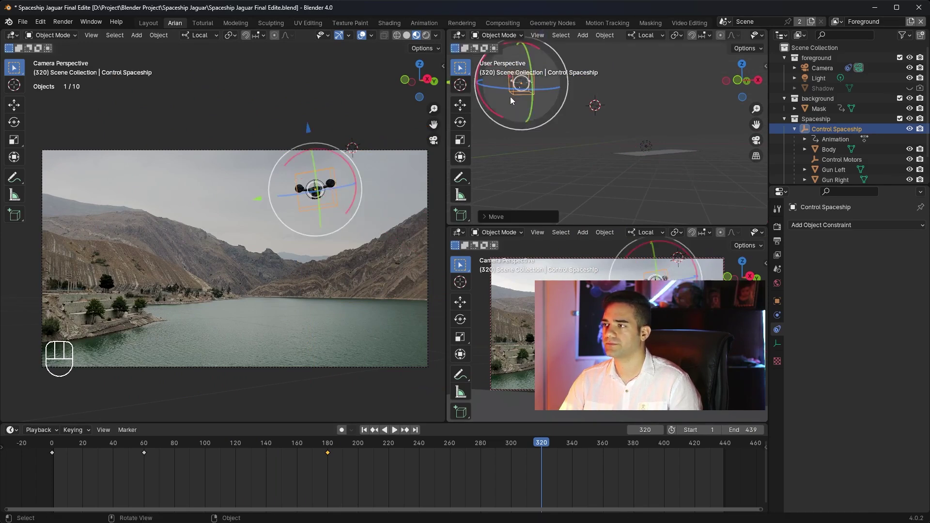
left_click_drag(509, 97, 580, 106)
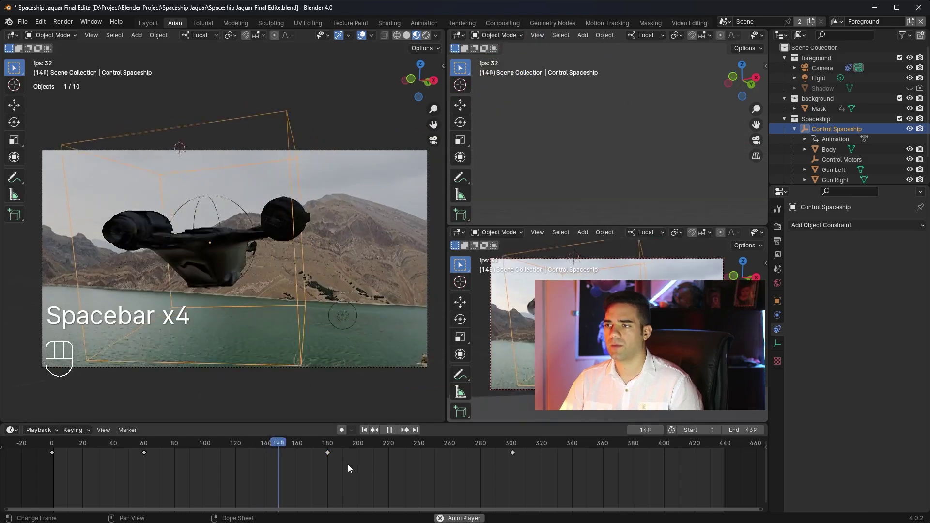
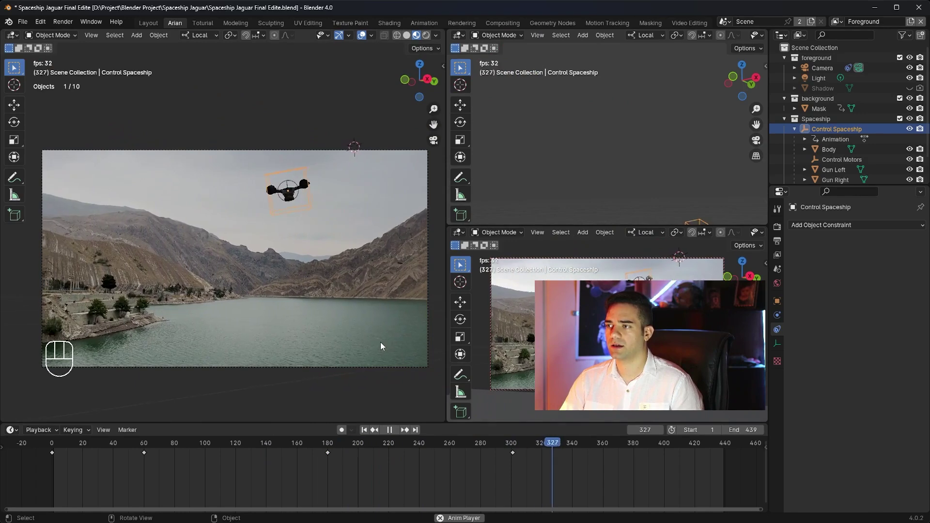
- Move the last two flight keyframes to about frame 268 and frame 480, and play back the flight
key("space")
scroll(684, 473, "down", 2)
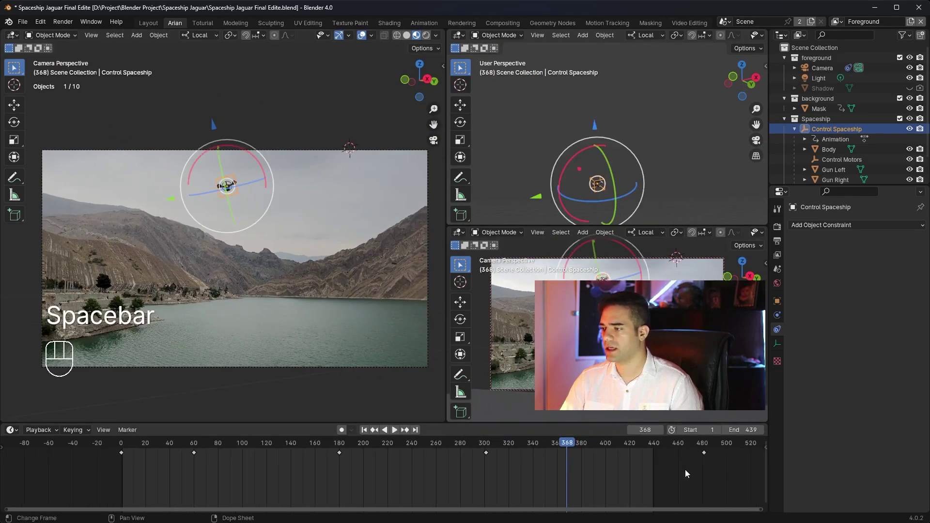
left_click_drag(704, 453, 702, 455)
left_click_drag(486, 452, 505, 453)
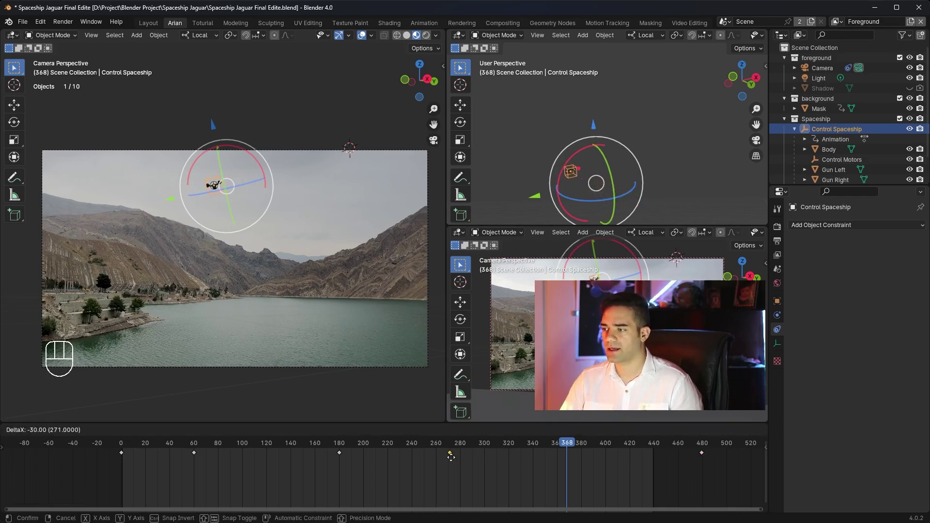
left_click_drag(448, 458, 448, 458)
left_click(309, 465)
key("space")
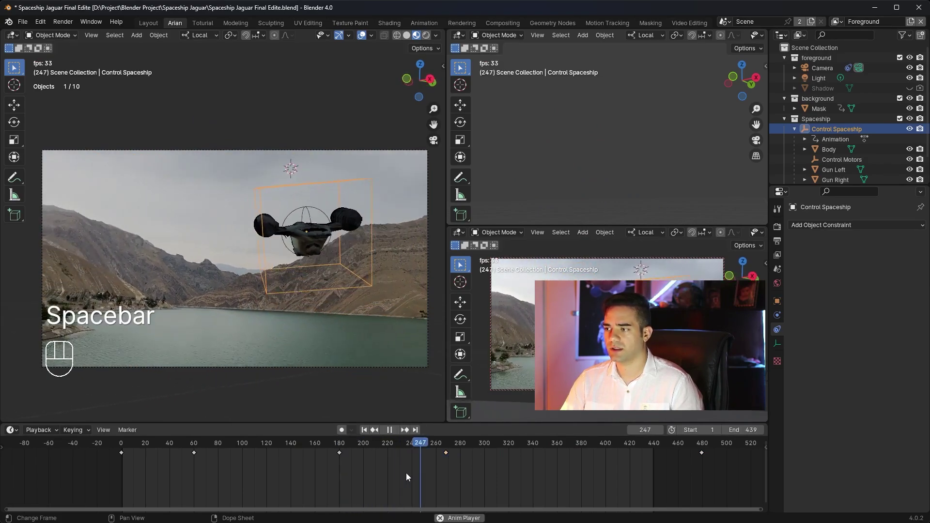
- Delete all of the ship's animation keyframes together with the Control Spaceship empty
mouse_move(393, 444)
left_mouse_down()
mouse_move(213, 440)
mouse_move(121, 455)
mouse_move(189, 453)
left_mouse_up()
left_click_drag(276, 472, 150, 473)
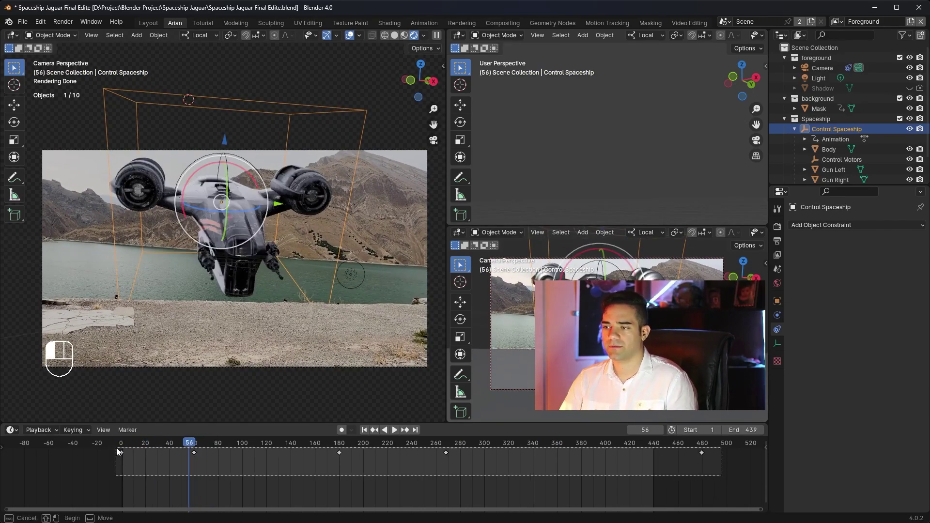
key("Delete")
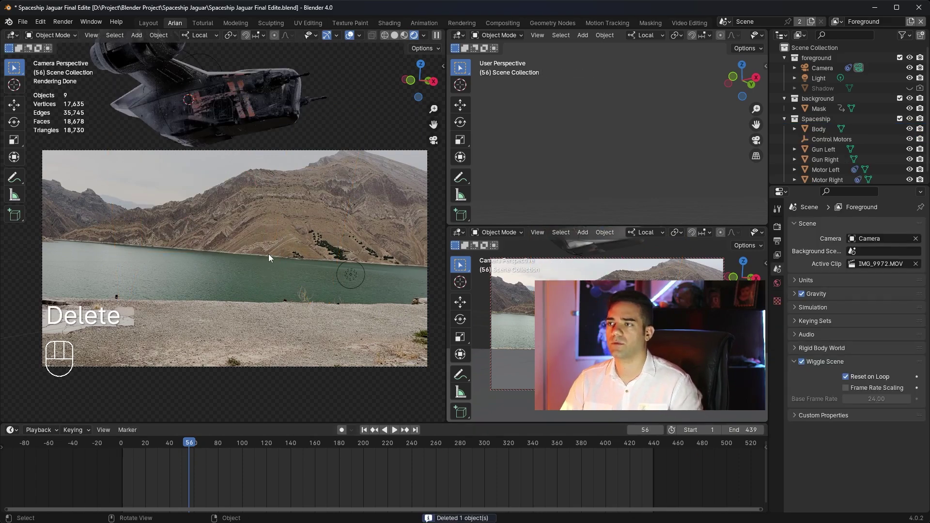
- With the ship in front view, append the P_TubeTorusTail object from EngineFXs_Extra.blend
middle_click_drag(268, 254, 303, 276)
key("KP_1")
scroll(256, 248, "up", 2)
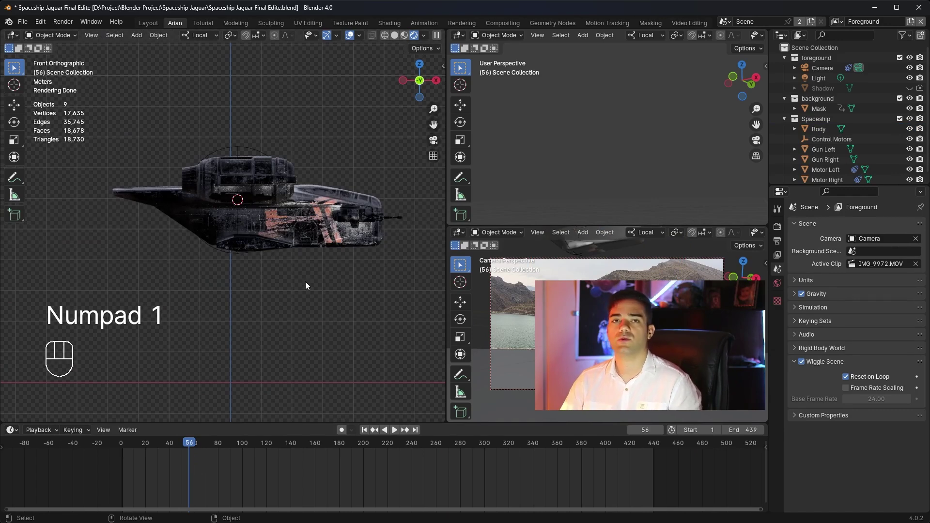
scroll(306, 284, "up", 5)
key("alt+Tab")
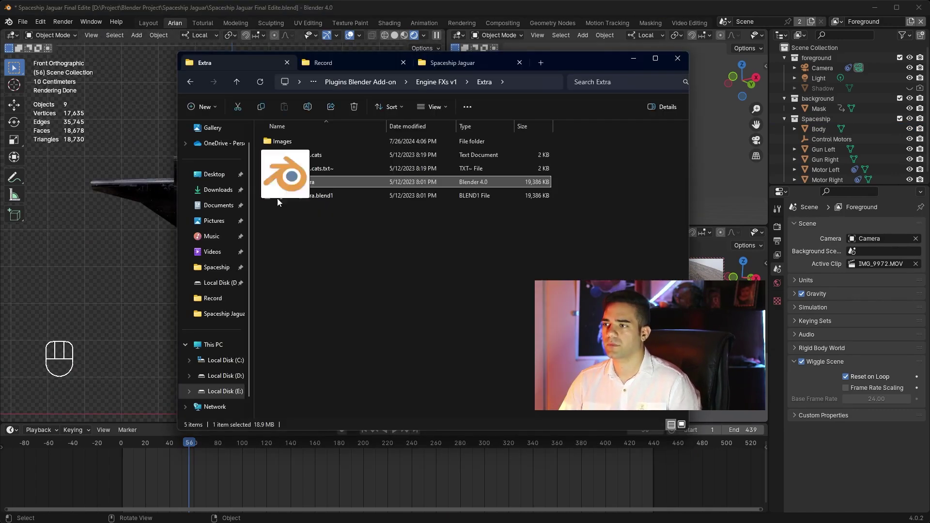
left_click_drag(89, 184, 90, 185)
left_click(89, 205)
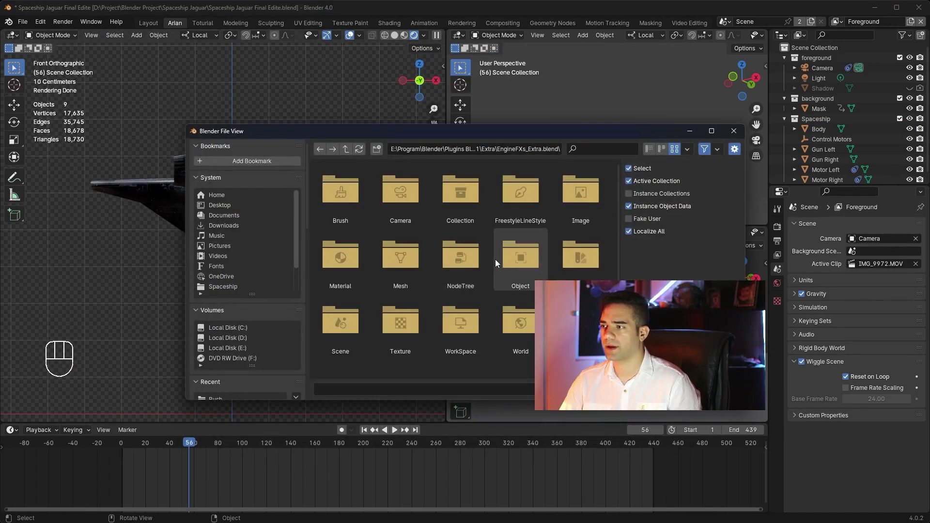
double_click(509, 264)
scroll(412, 261, "down", 5)
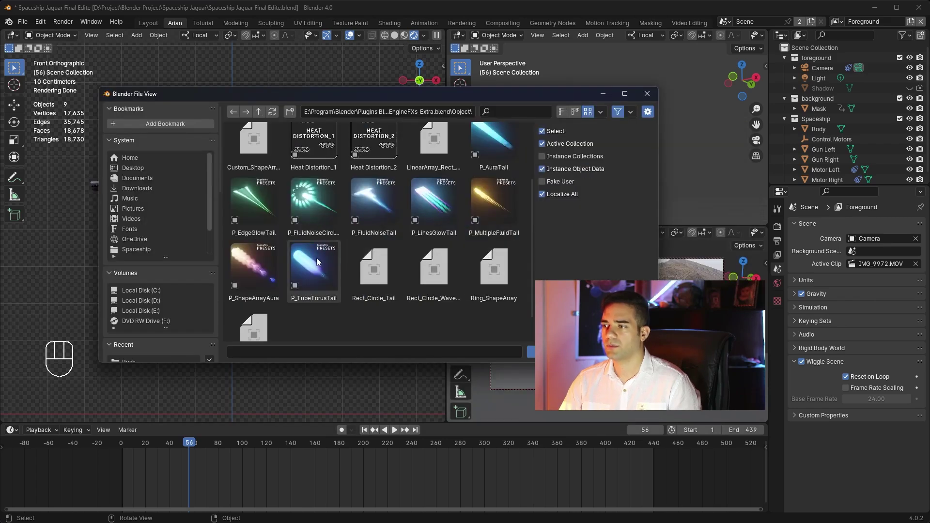
double_click(316, 258)
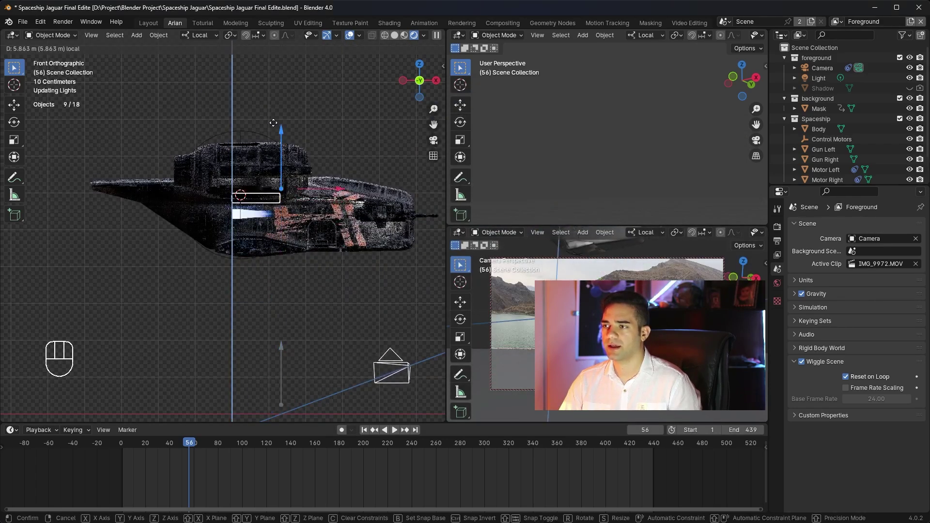
- Delete the extra object that was appended along with P_TubeTorusTail
scroll(826, 146, "down", 2)
left_click(827, 165)
key("Delete")
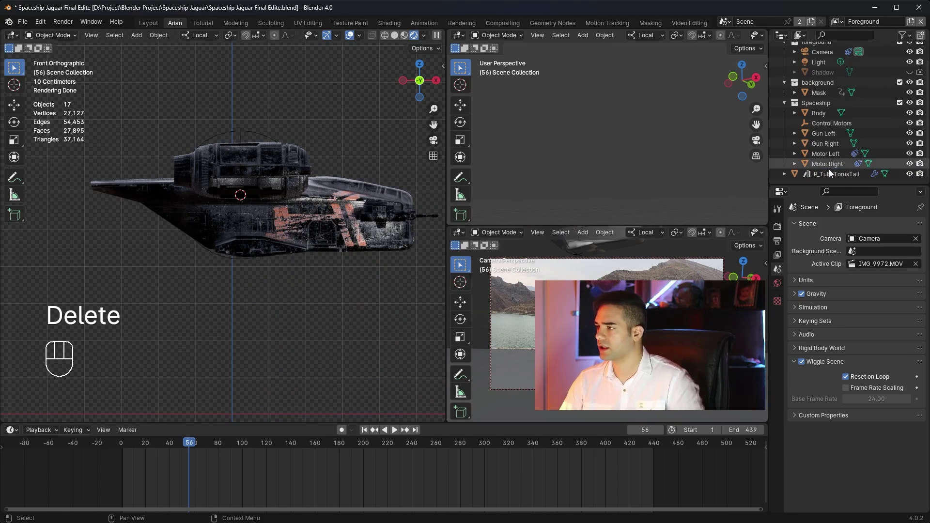
- Move P_TubeTorusTail into the free space behind the ship and rotate it 180° in front view
left_click(830, 171)
middle_click_drag(188, 194, 307, 216, "shift")
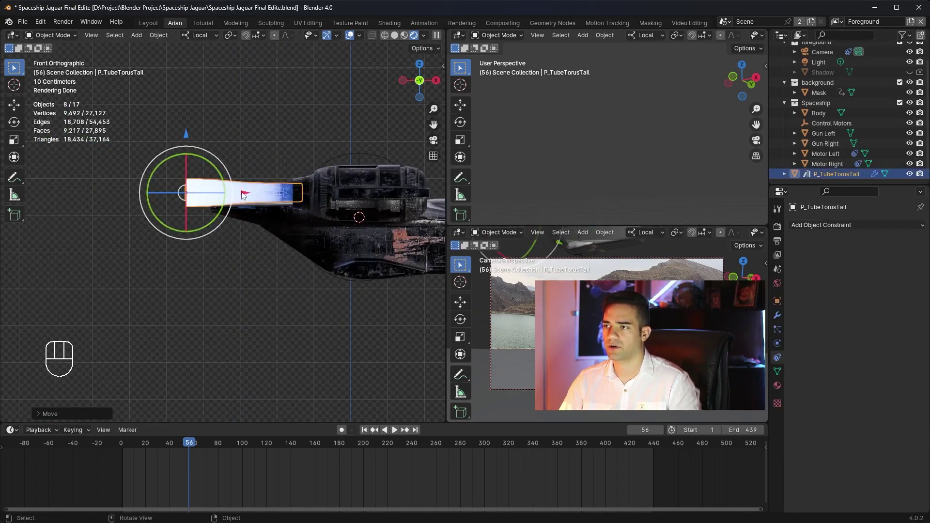
left_click_drag(235, 191, 195, 191)
left_click(166, 186)
type("r")
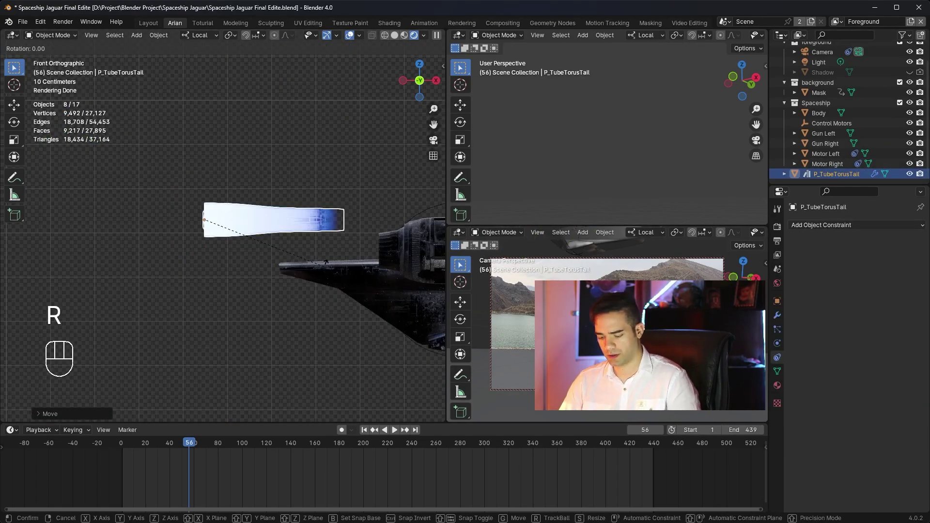
type("180")
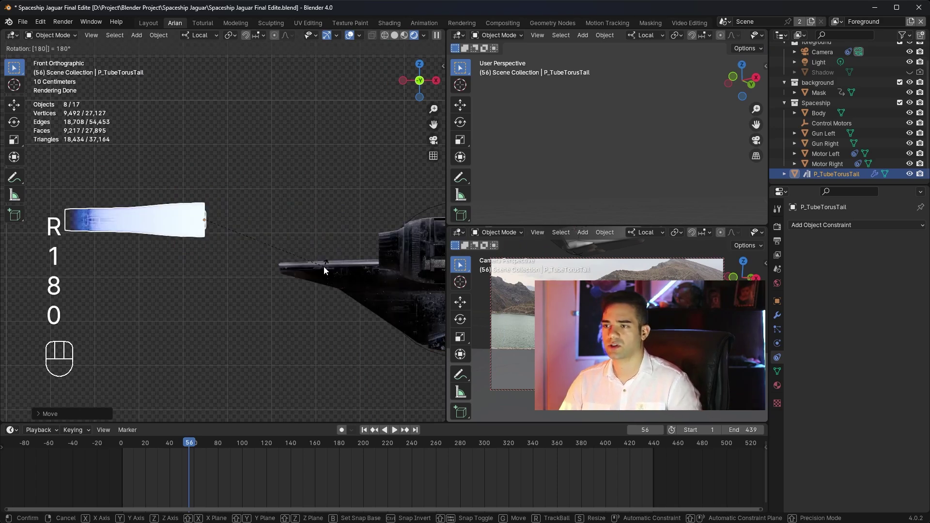
left_click(324, 270)
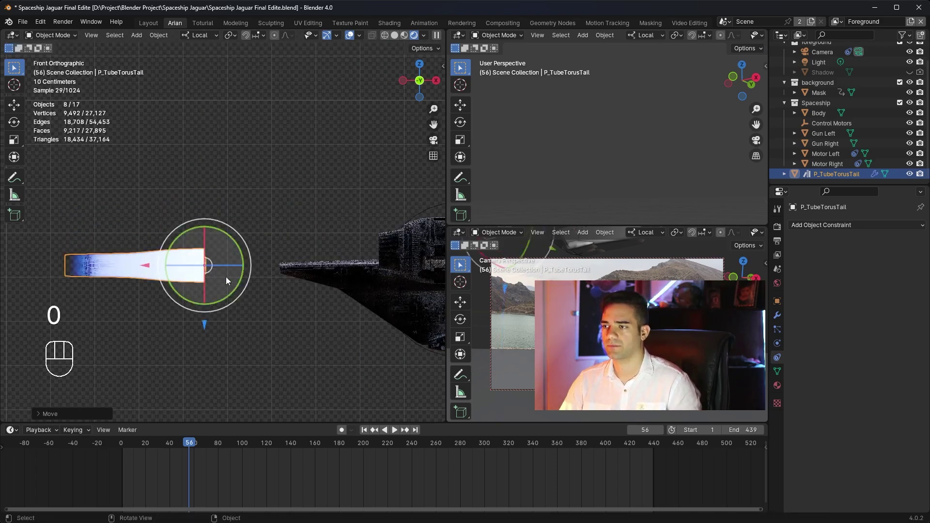
- Move P_TubeTorusTail along the X axis to the rear of the motor and adjust its height to the nozzle
key("g")
key("x")
left_click_drag(336, 268, 339, 268)
middle_click_drag(341, 272, 304, 262, "shift")
left_click_drag(353, 310, 351, 293)
scroll(315, 237, "up", 3)
middle_click_drag(291, 247, 169, 238, "shift")
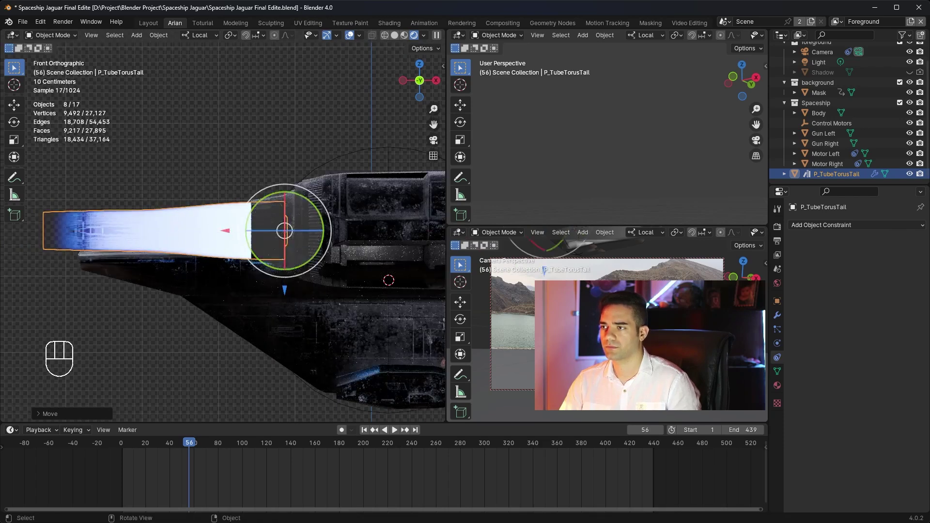
- Scale P_TubeTorusTail down slightly and fine-tune its vertical position behind the motor
key("s")
left_click(282, 208)
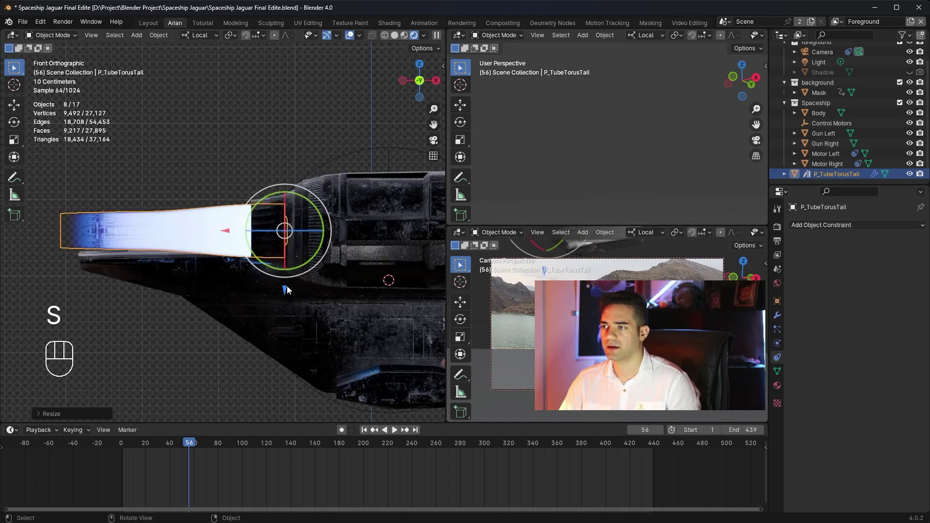
left_click_drag(284, 286, 285, 285)
- In right view, move P_TubeTorusTail along its local Y axis into the motor's nozzle centre and enlarge it to fit the opening
key("KP_3")
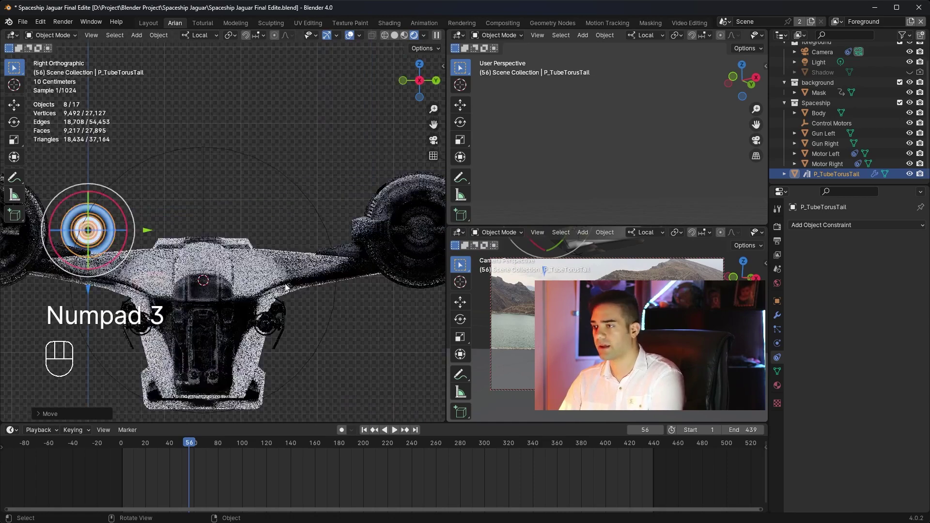
middle_click_drag(218, 248, 353, 261, "shift")
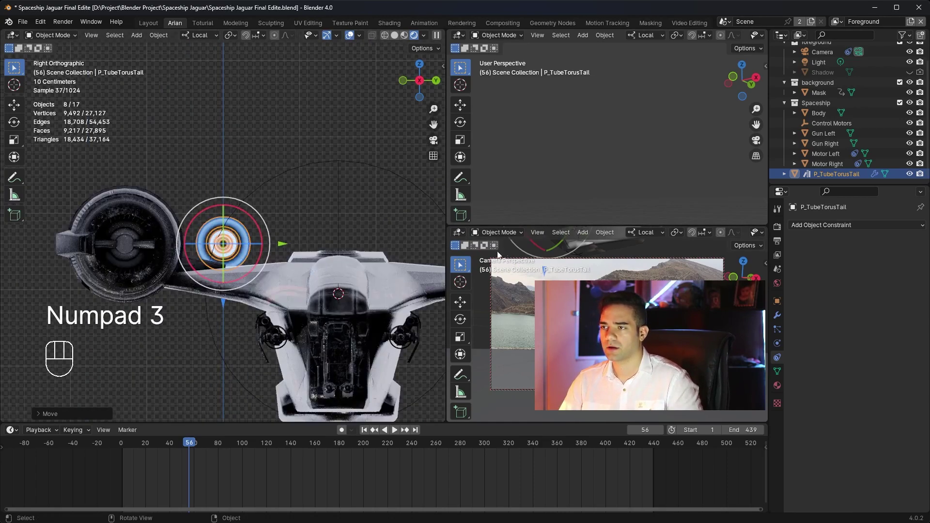
left_click_drag(289, 245, 181, 238)
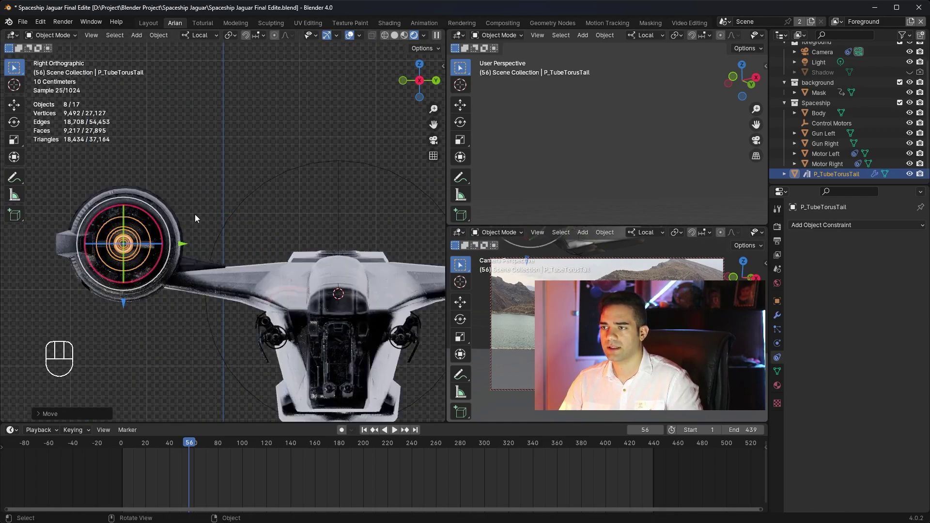
key("s")
left_click(205, 219)
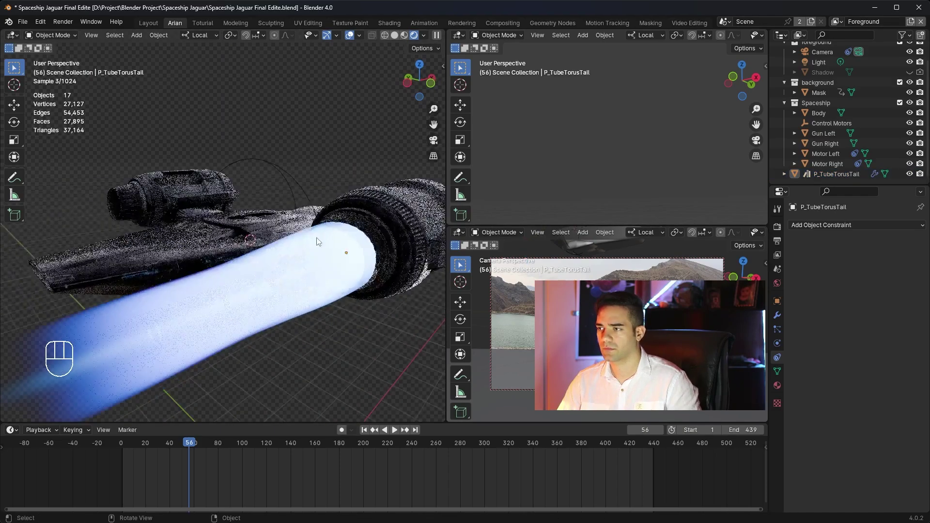
- Duplicate P_TubeTorusTail in left view and move the copy along its local Y axis into the other motor's nozzle
middle_click_drag(317, 241, 291, 222)
left_click(289, 223)
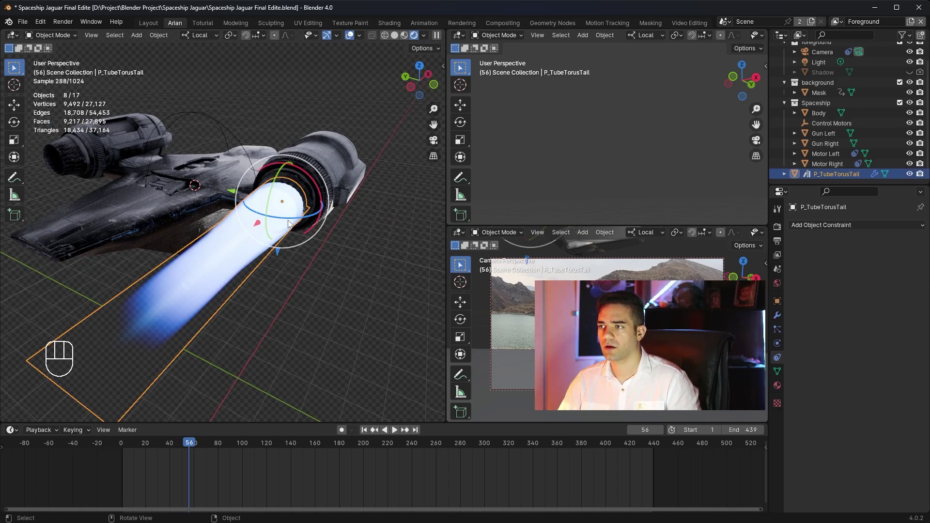
key("KP_3")
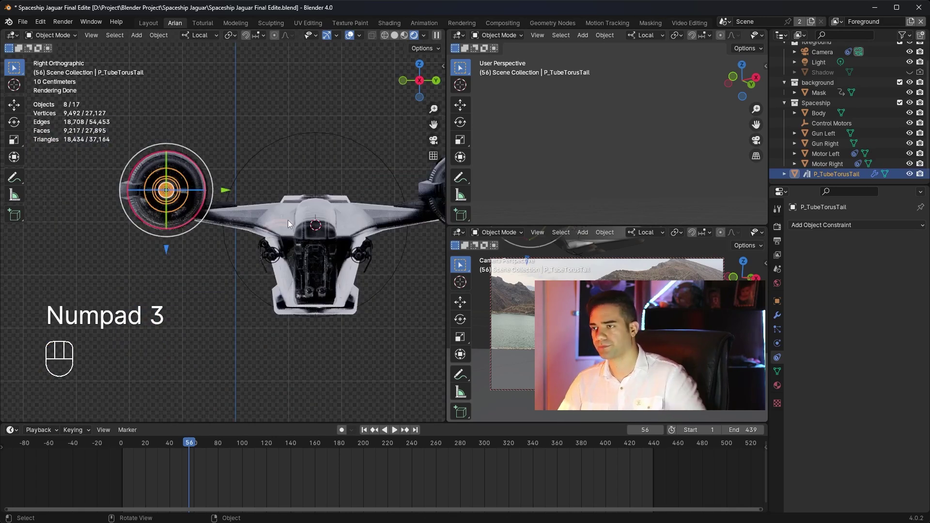
key("ctrl+KP_3")
scroll(288, 220, "down", 1)
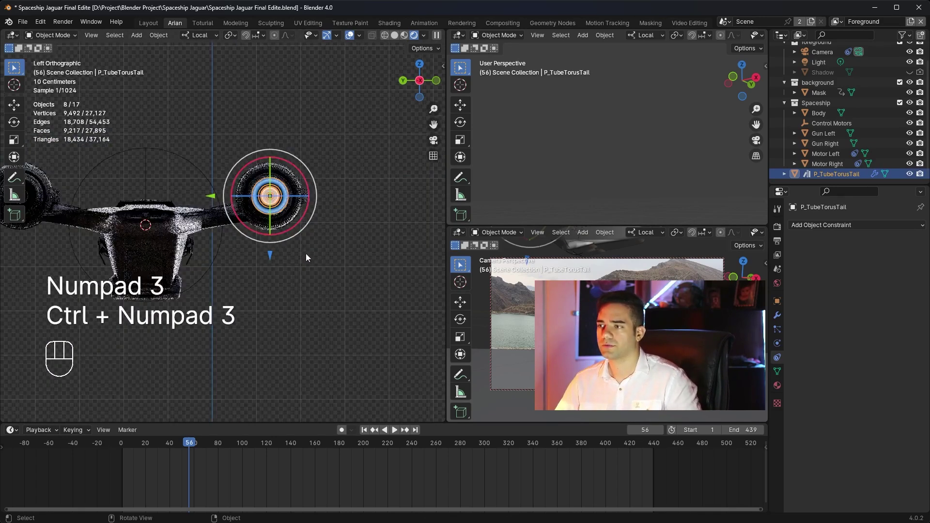
middle_click_drag(307, 253, 423, 273, "shift")
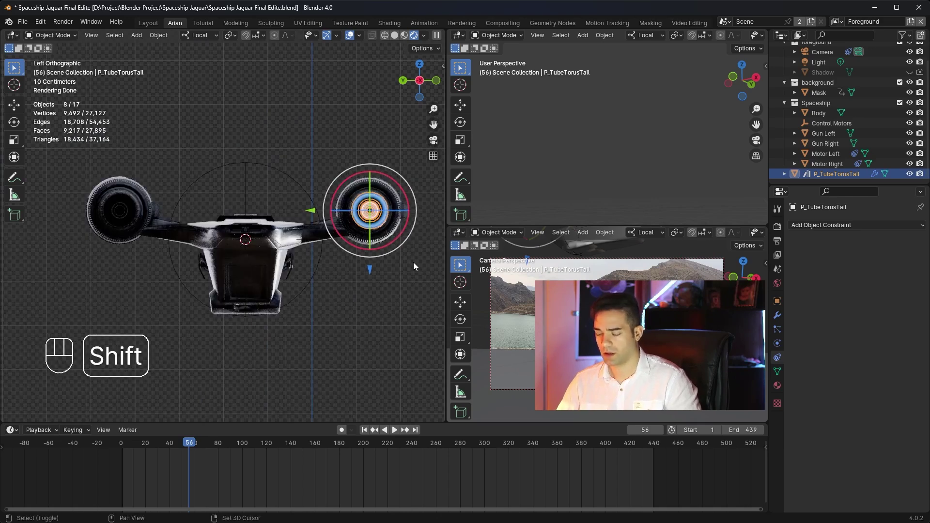
key("shift+d")
key("x")
key("z")
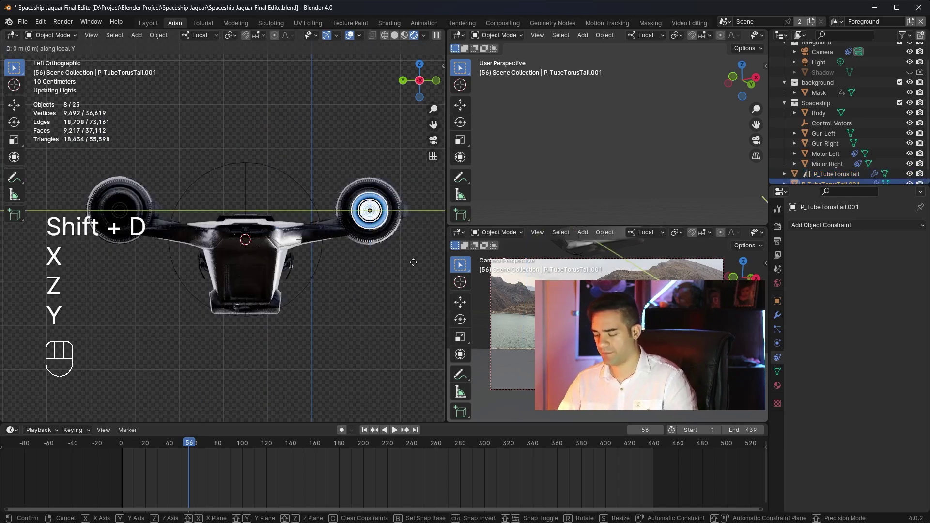
left_click(158, 235)
middle_click_drag(202, 135, 358, 218)
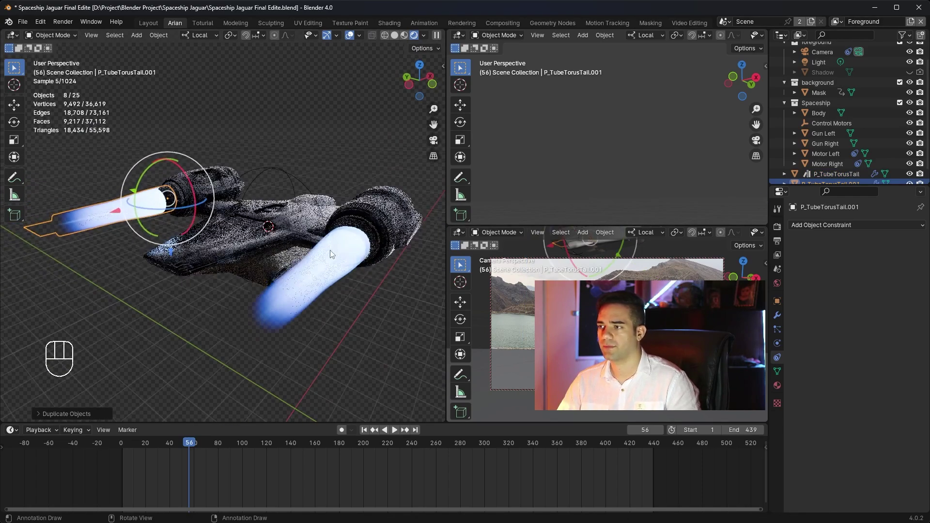
- Parent the P_TubeTorusTail exhaust to Motor Right
left_click(379, 231)
left_click(395, 202, "shift")
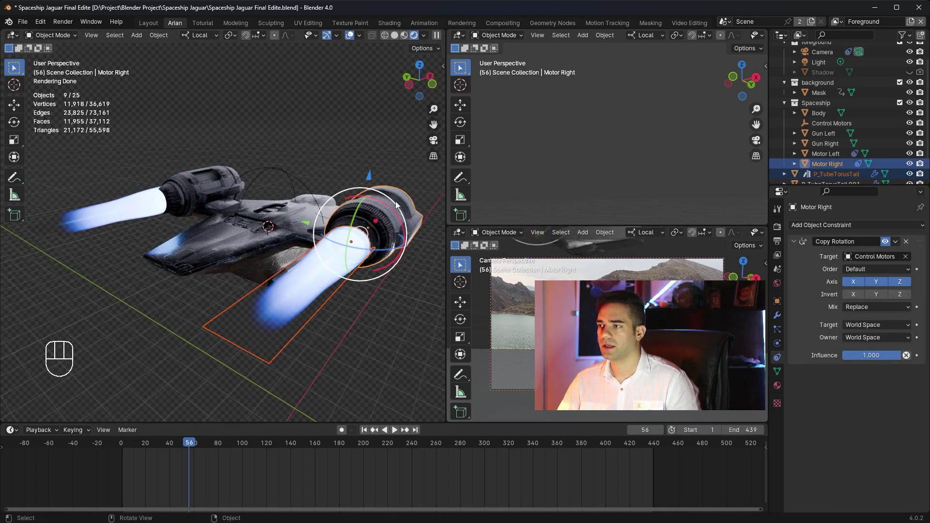
key("ctrl+p")
left_click(395, 201)
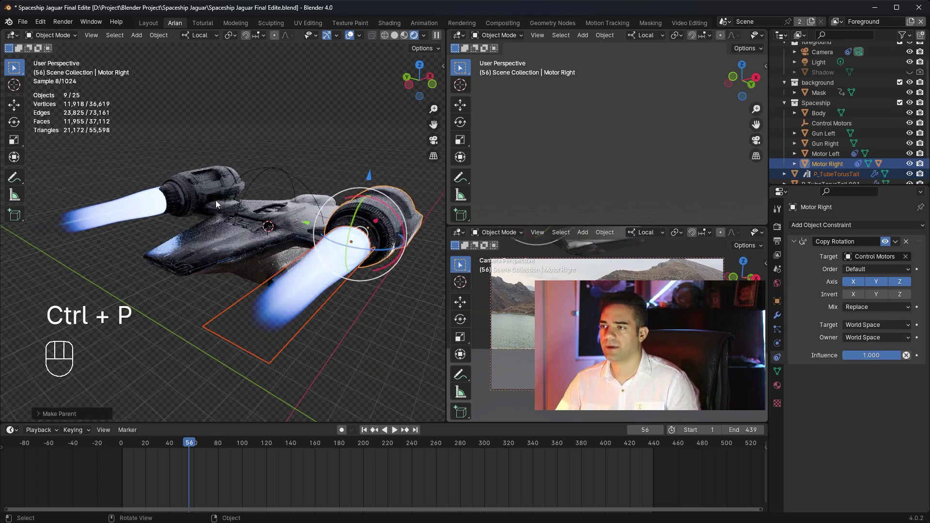
- Parent the duplicated exhaust P_TubeTorusTail.001 to Motor Left and clear the selection
left_click(154, 206)
left_click(220, 181, "shift")
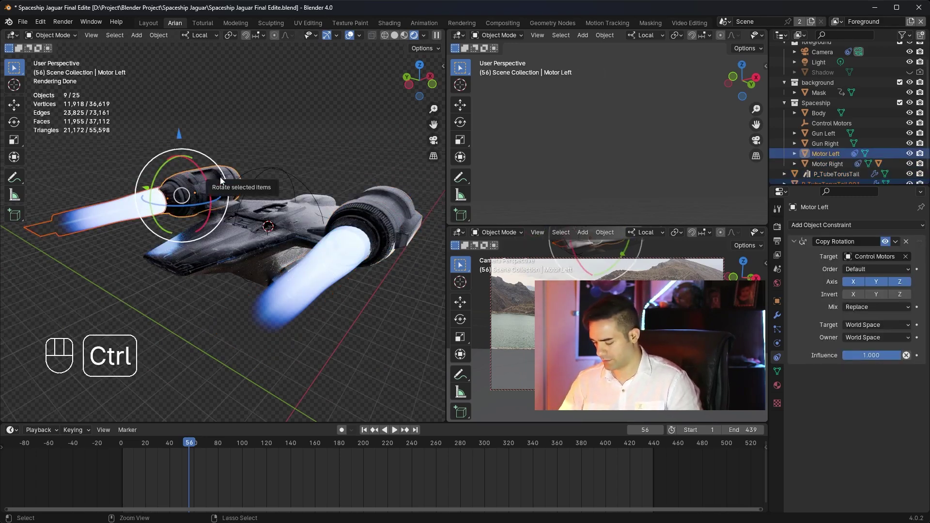
key("ctrl+p")
left_click(220, 176)
left_click(292, 173)
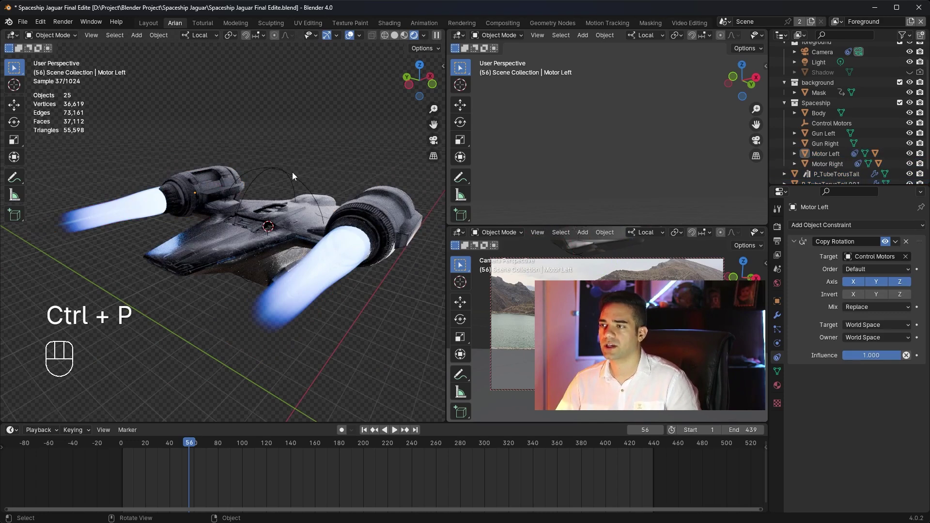
- Test-rotate the Control Motors empty to check that both exhausts follow their motors, and undo the rotation
left_click(290, 173)
left_click_drag(254, 201, 254, 219)
key("ctrl+z")
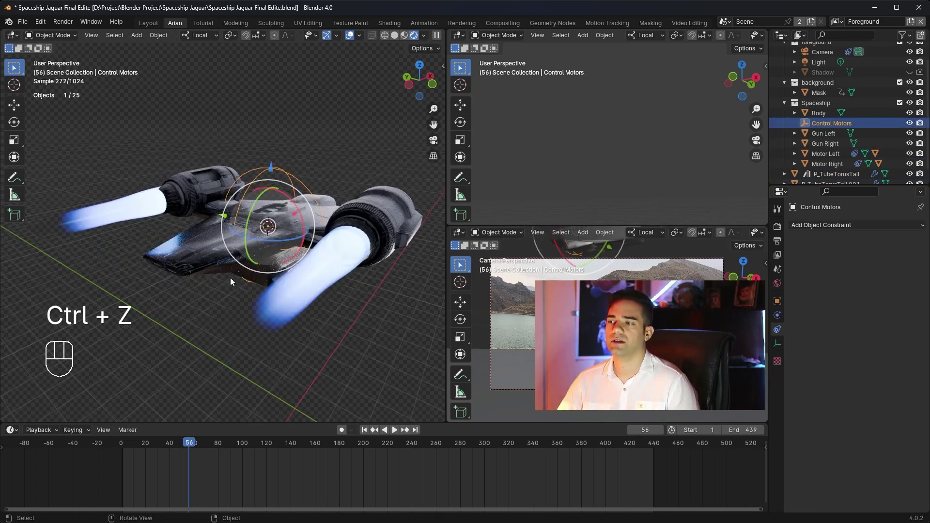
- Play the timeline from frame 0 to preview the exhausts igniting behind both motors, stopping at frame 32
key("space")
left_click(155, 444)
left_click_drag(155, 444, 121, 444)
key("space")
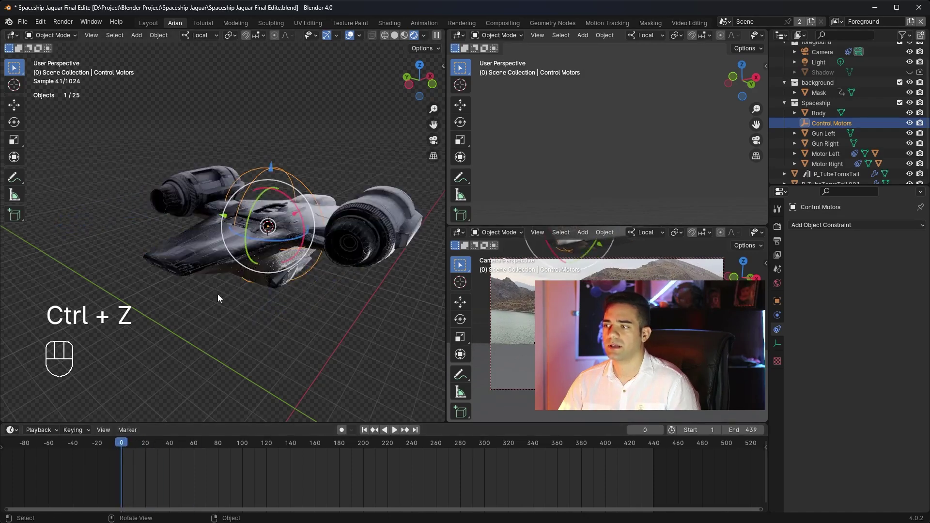
middle_click_drag(218, 296, 286, 276)
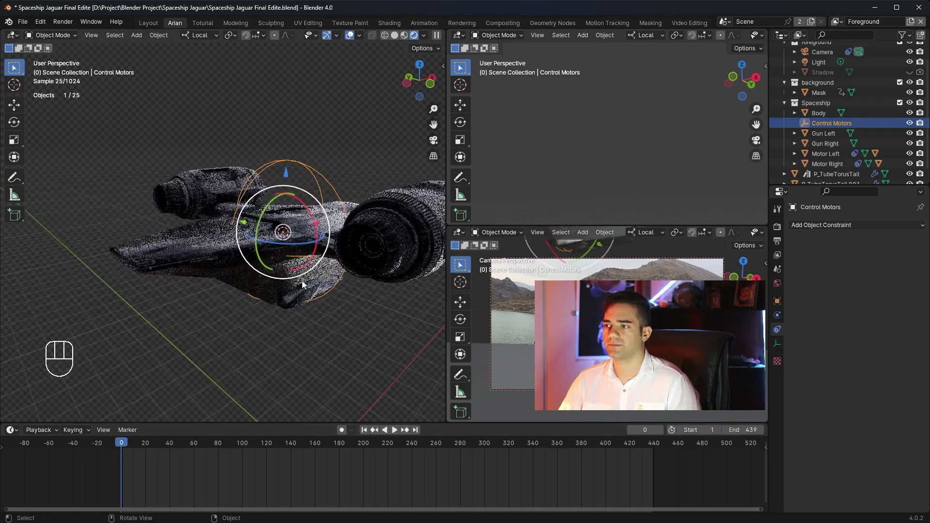
key("space")
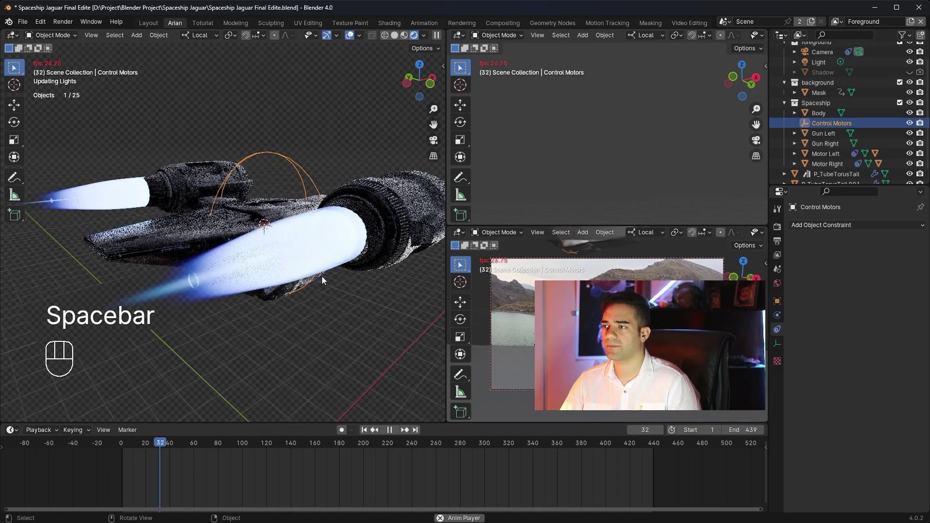
key("space")
- Show the Geometry Nodes modifier of Motor Right's P_TubeTorusTail and examine its tail, tube, torus and material parameters
left_click(320, 276)
left_click(777, 318)
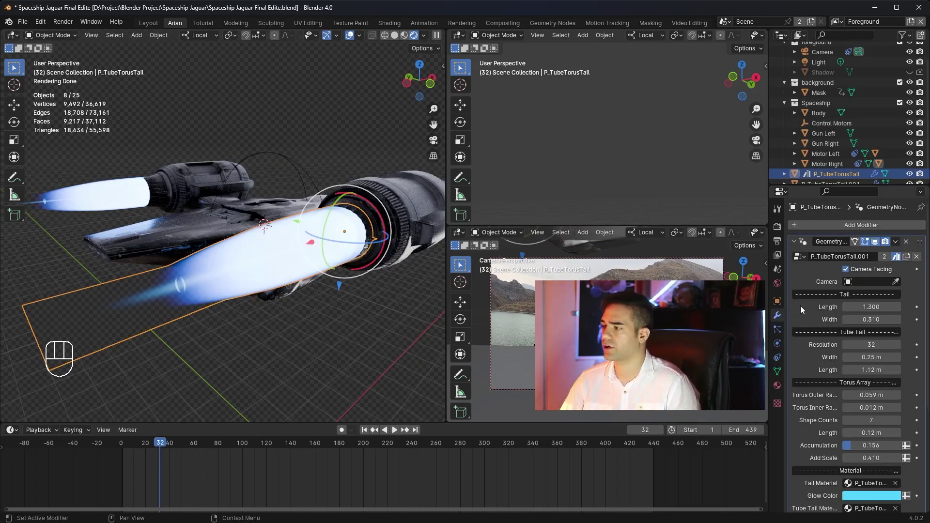
scroll(800, 306, "down", 3)
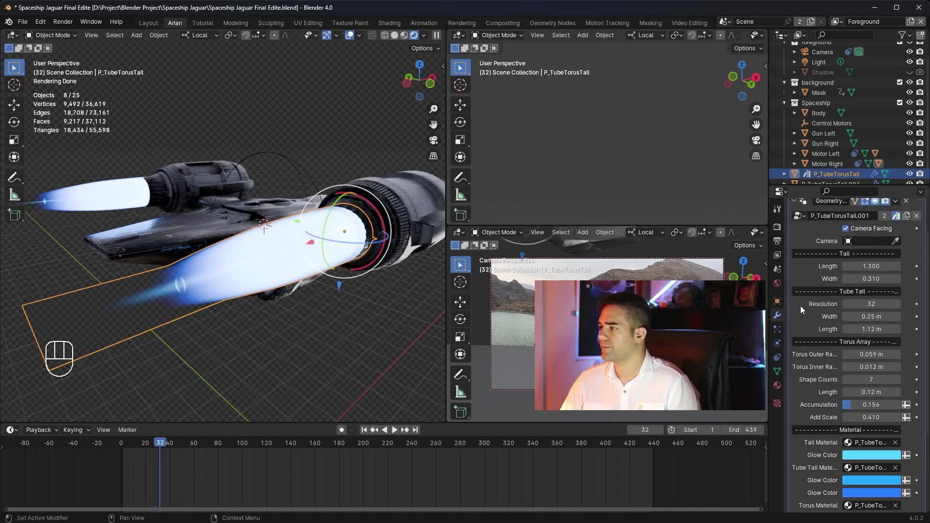
scroll(800, 307, "up", 1)
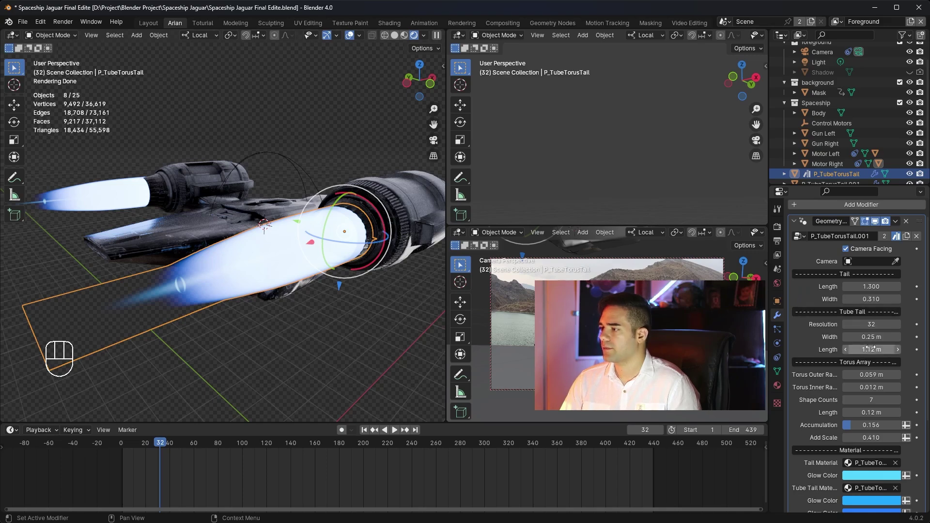
scroll(871, 348, "down", 1)
scroll(871, 349, "up", 1)
mouse_move(329, 182)
middle_mouse_down()
mouse_move(310, 213)
mouse_move(317, 169)
middle_mouse_up()
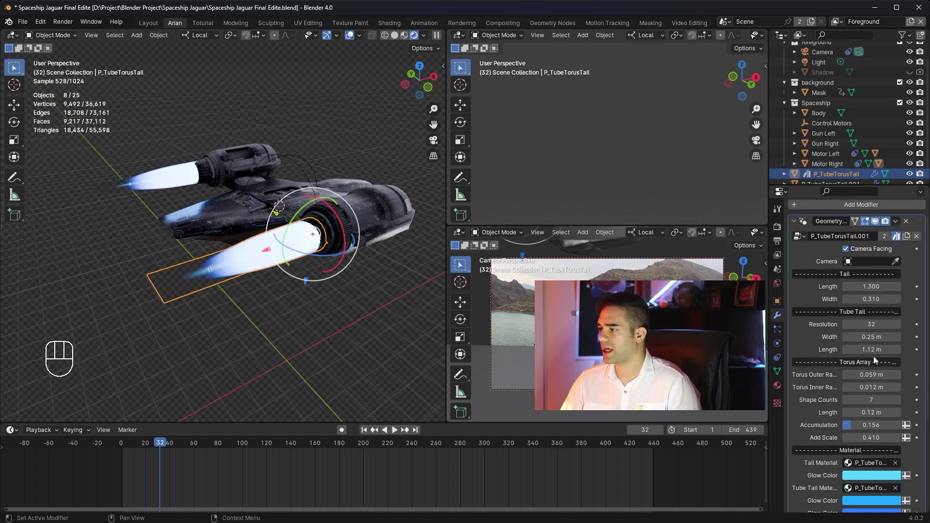
- Try a Tube Tail length of 2.66 m and a Tail length of 2.390 on P_TubeTorusTail, undoing each change
left_click_drag(871, 349, 916, 350)
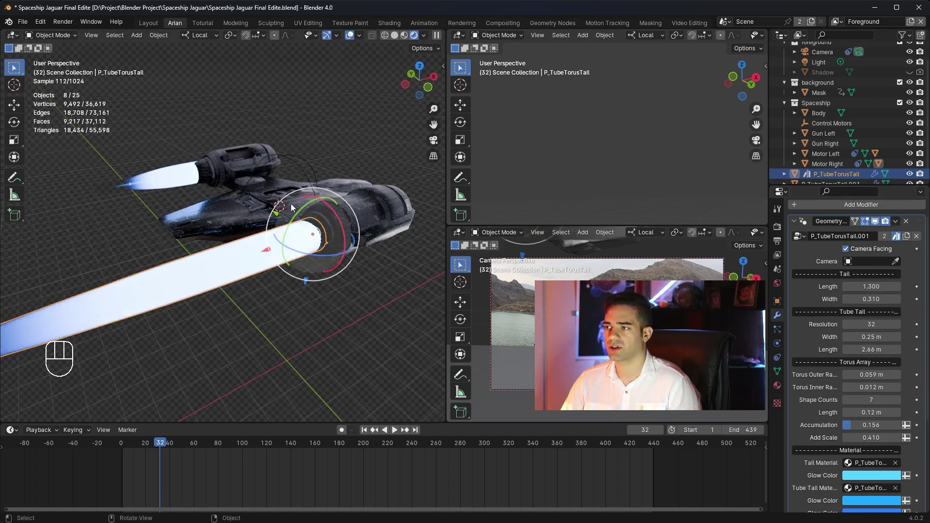
key("ctrl+z")
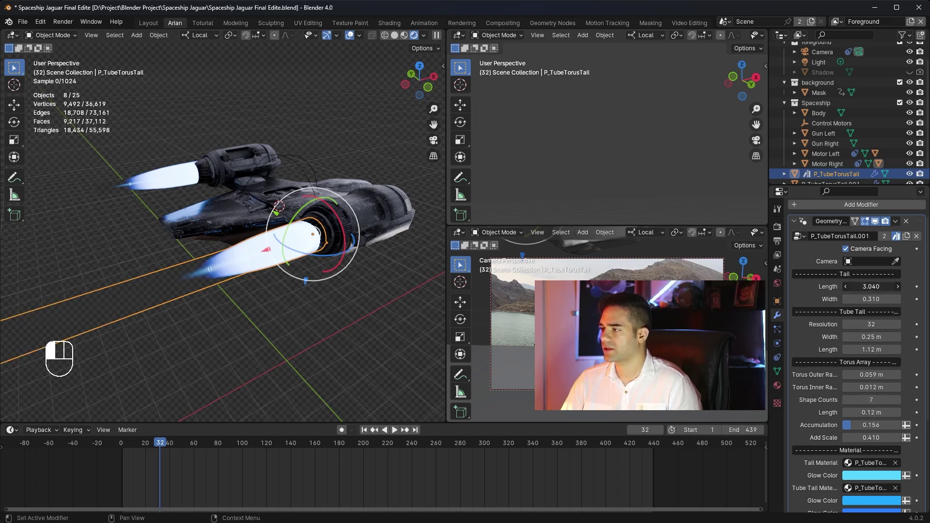
mouse_move(871, 287)
left_mouse_down()
mouse_move(886, 286)
mouse_move(860, 286)
left_mouse_up()
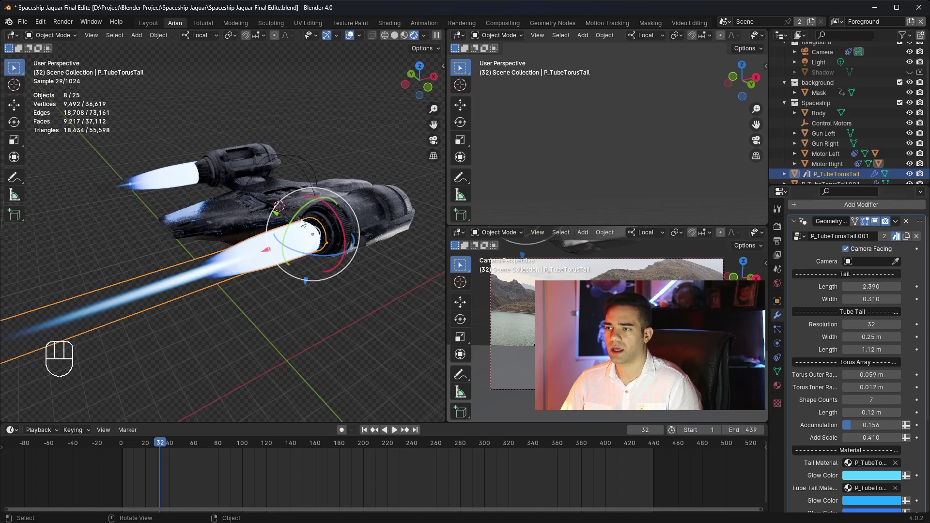
key("ctrl+z")
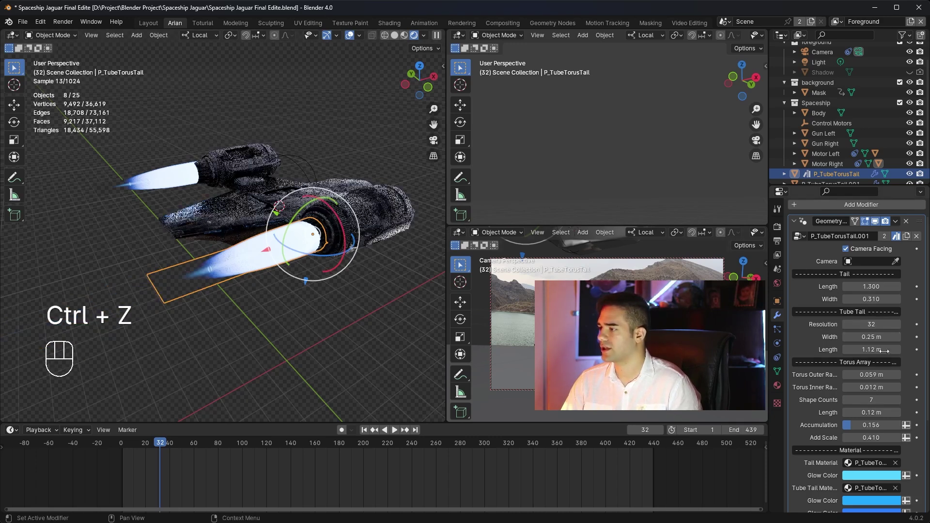
- Try a yellow Glow Color for the Tail Material of P_TubeTorusTail, inspect the flame up close, and undo the colour change
scroll(879, 377, "down", 5)
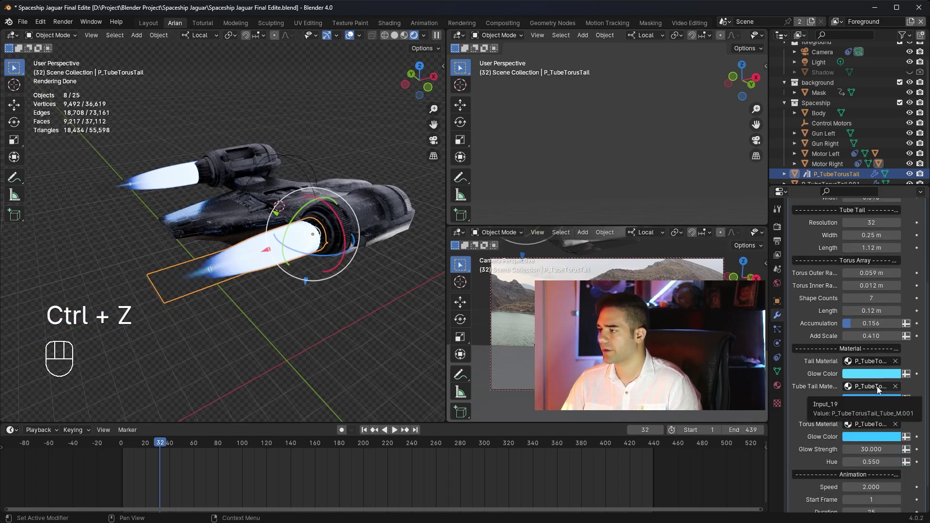
left_click(872, 359)
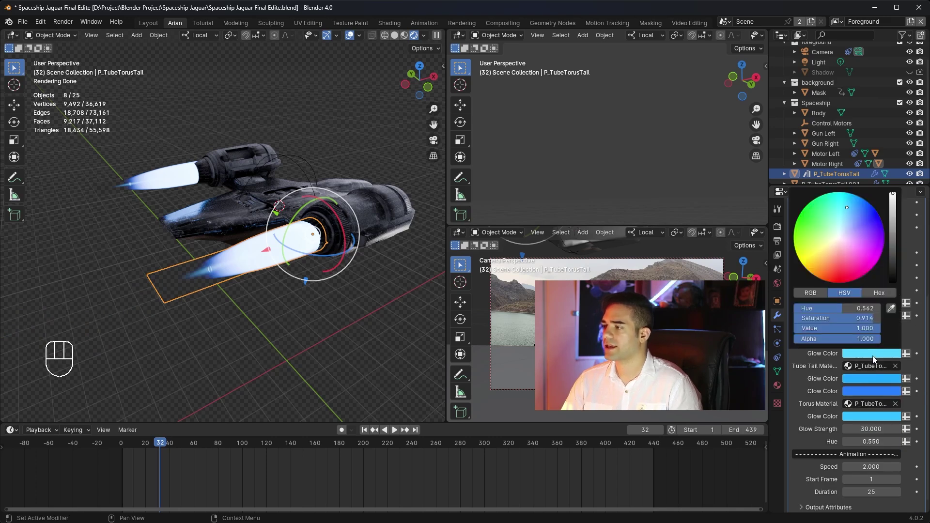
left_click_drag(827, 231, 827, 257)
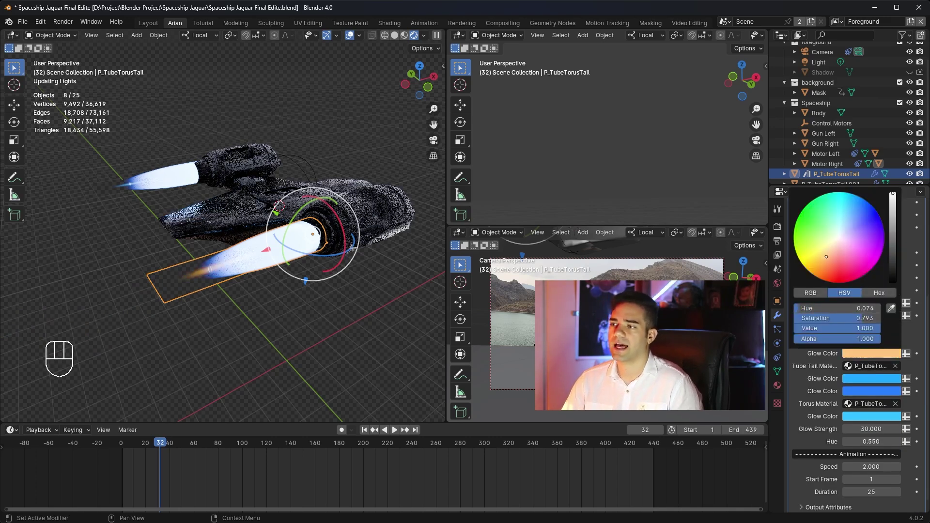
scroll(222, 314, "up", 3)
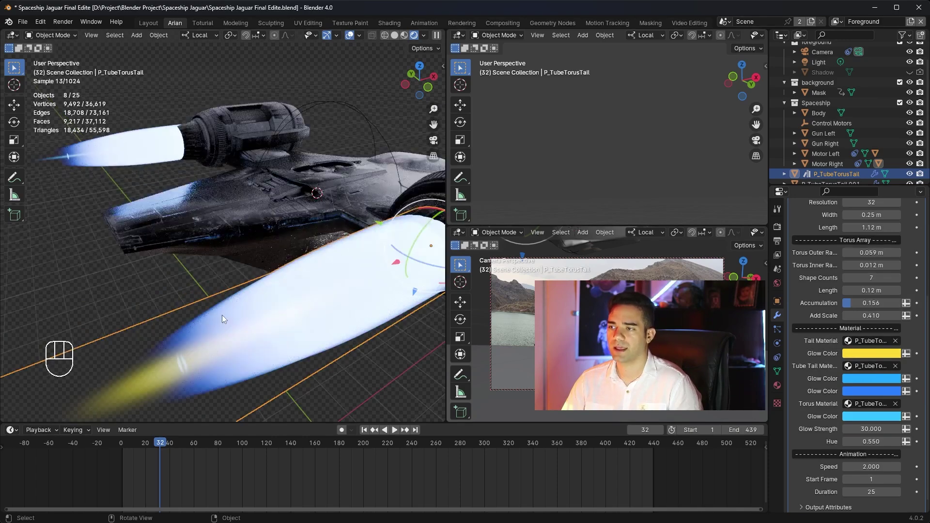
middle_click_drag(230, 285, 149, 256, "shift")
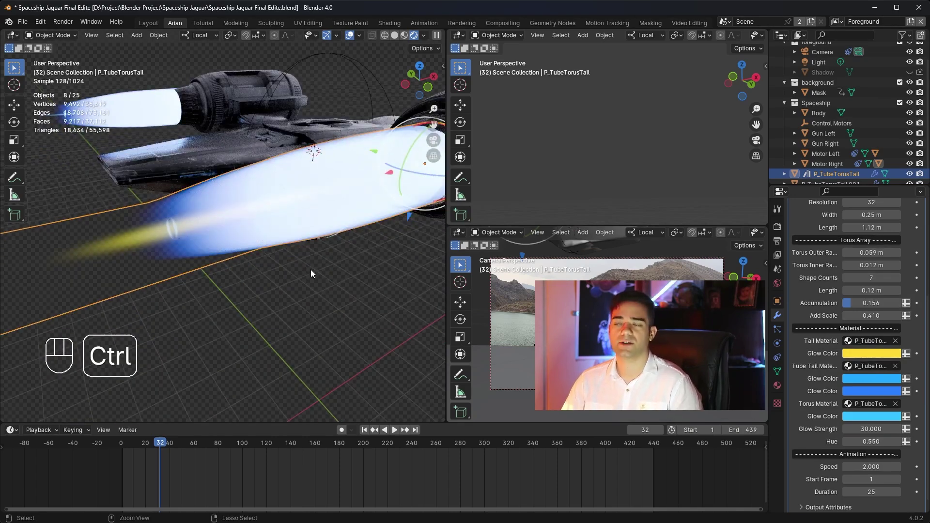
key("ctrl+z")
middle_click_drag(316, 269, 318, 269, "shift")
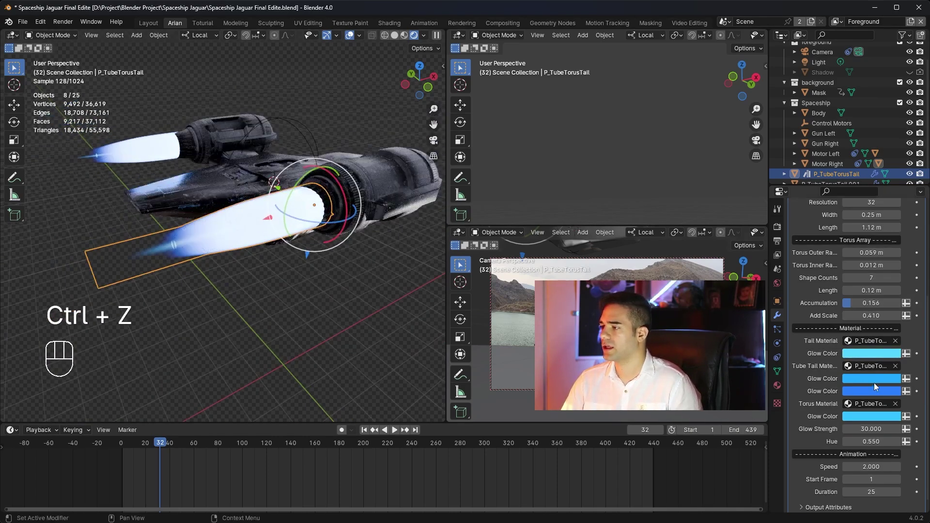
- Set the animation Speed of P_TubeTorusTail to 10 and scrub the timeline to preview the faster exhaust
scroll(873, 380, "down", 1)
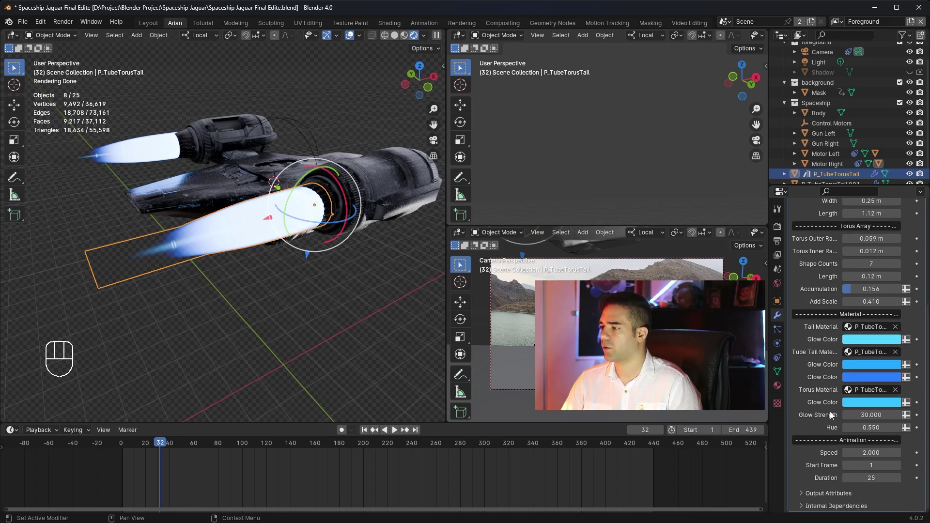
left_click(871, 453)
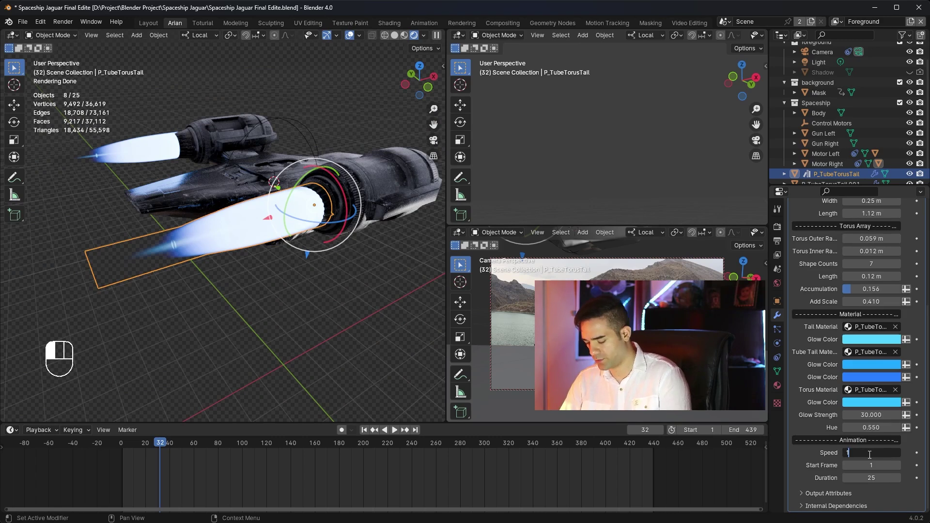
key("Return")
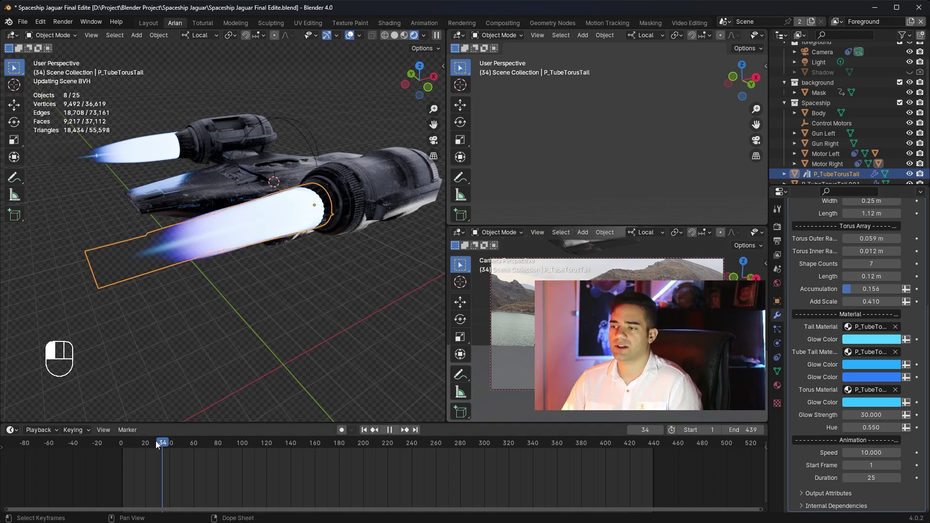
left_click_drag(153, 441, 248, 445)
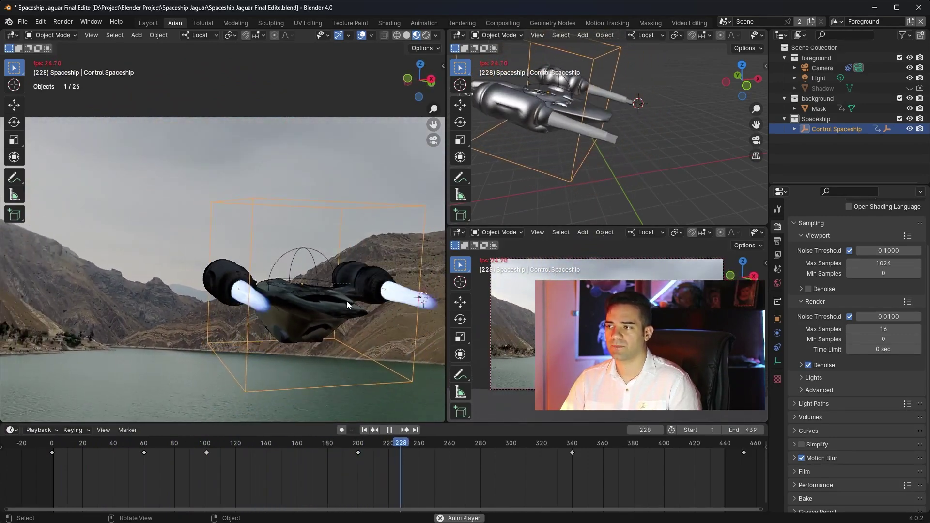
- Stop playback, select the Rotation Motors control and scrub back to frame 103 to review how the motors tilt during the flight
key("space")
middle_click_drag(345, 282, 190, 300)
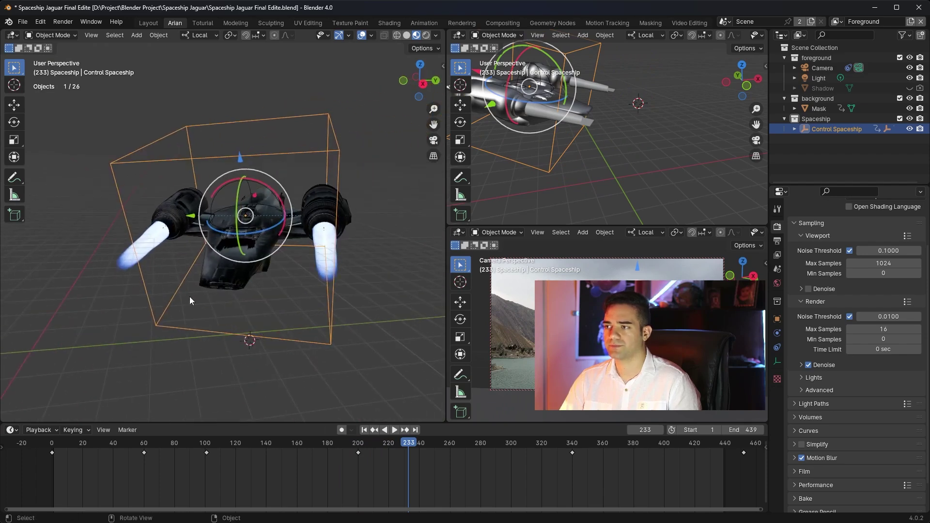
left_click_drag(363, 446, 261, 446)
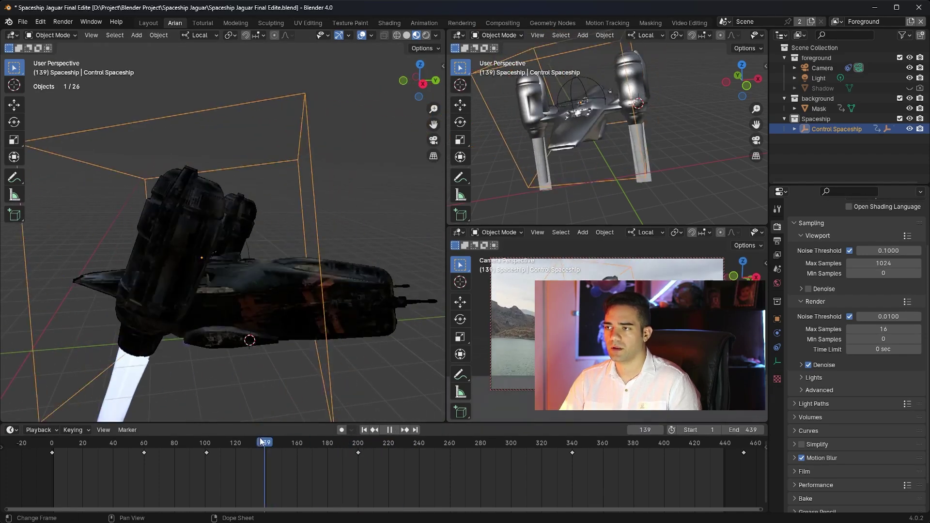
left_click(186, 208)
scroll(214, 222, "up", 20, "alt")
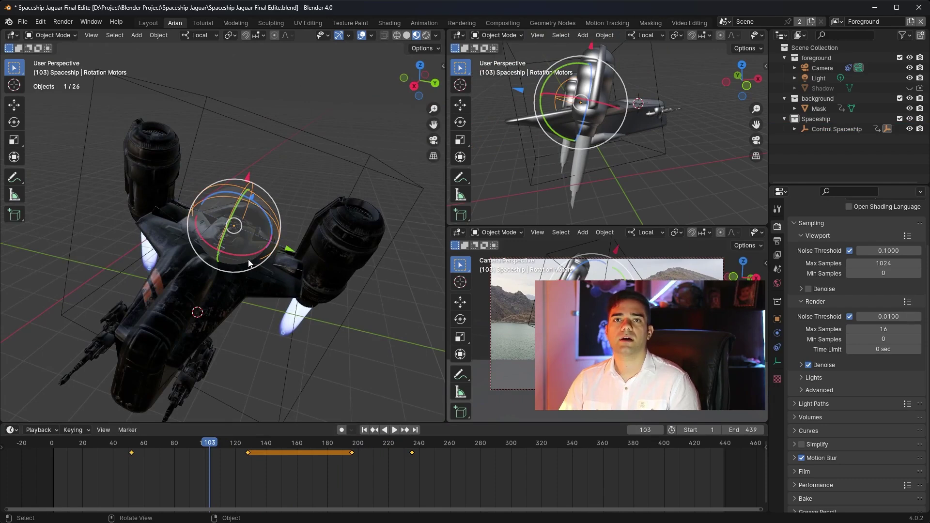
- Play and scrub the animation between frames 103 and 239 to review the motors' rotation, stopping at frame 133
left_click_drag(238, 214, 252, 190)
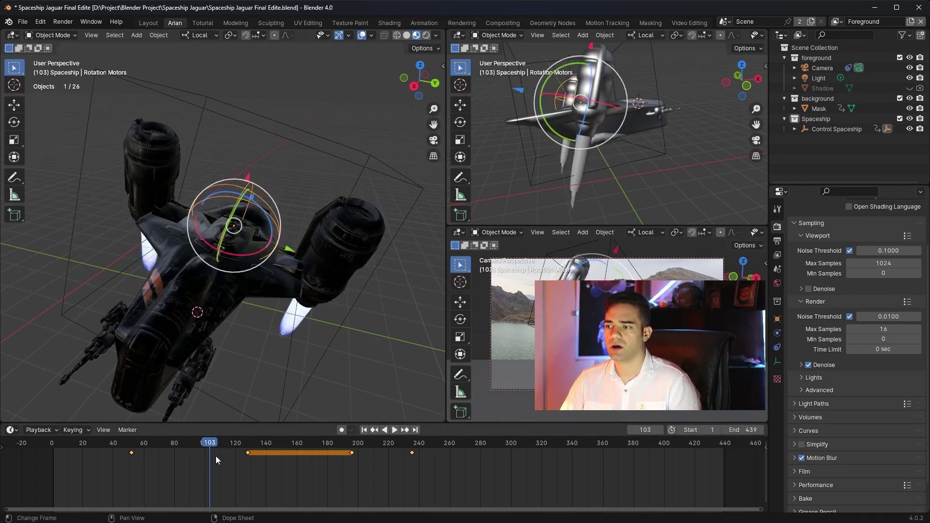
key("space")
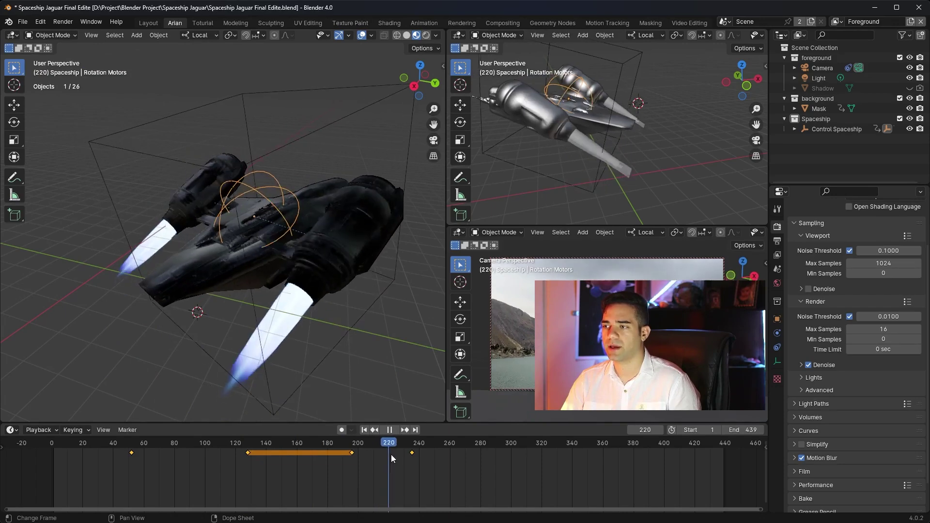
key("space")
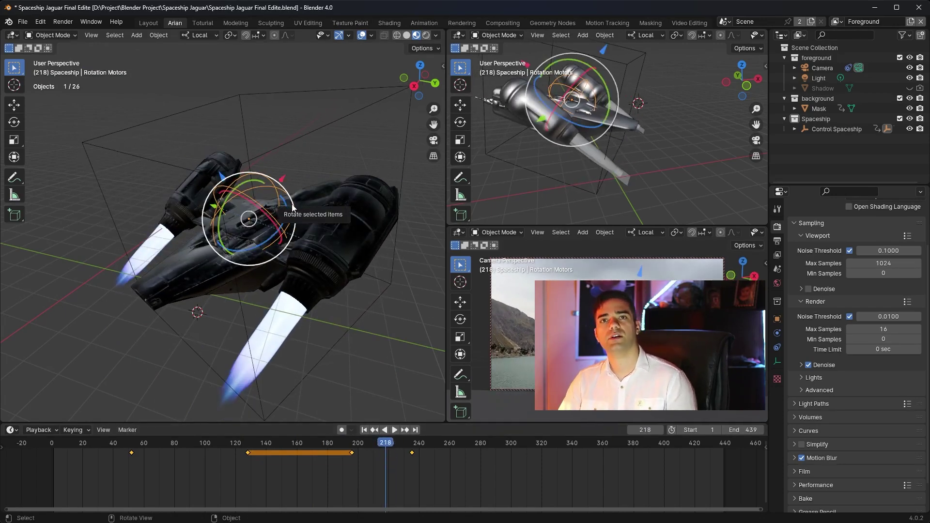
key("space")
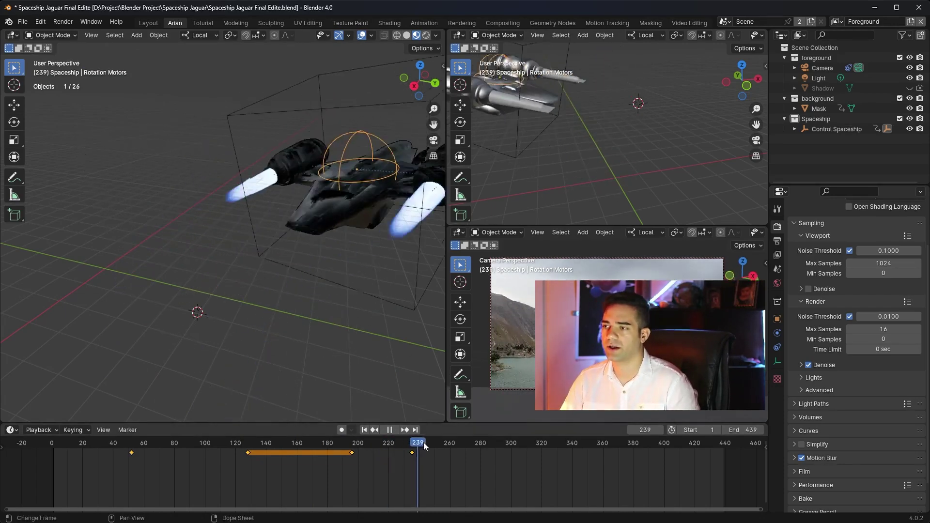
left_click_drag(409, 448, 256, 447)
key("space")
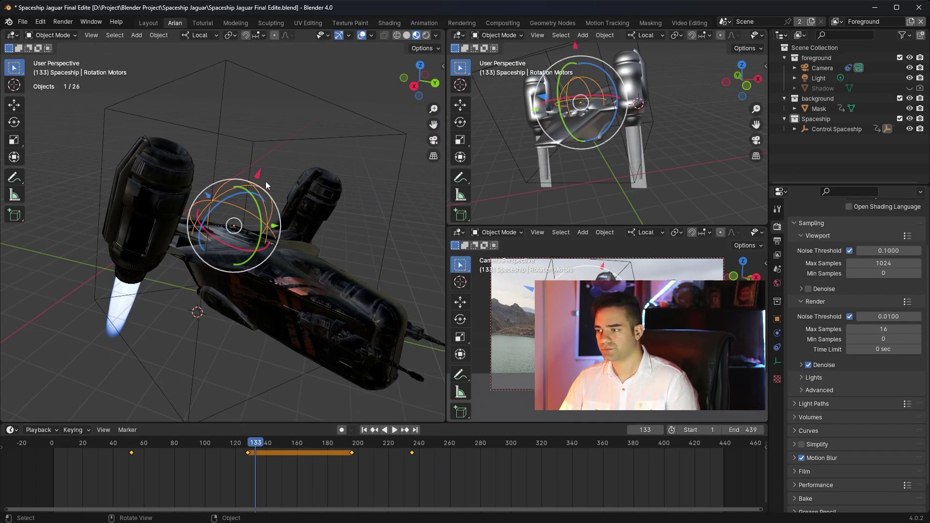
- View the flight through the scene camera, scrub through it, and switch to rendered shading at frame 59
key("KP_0")
key("space")
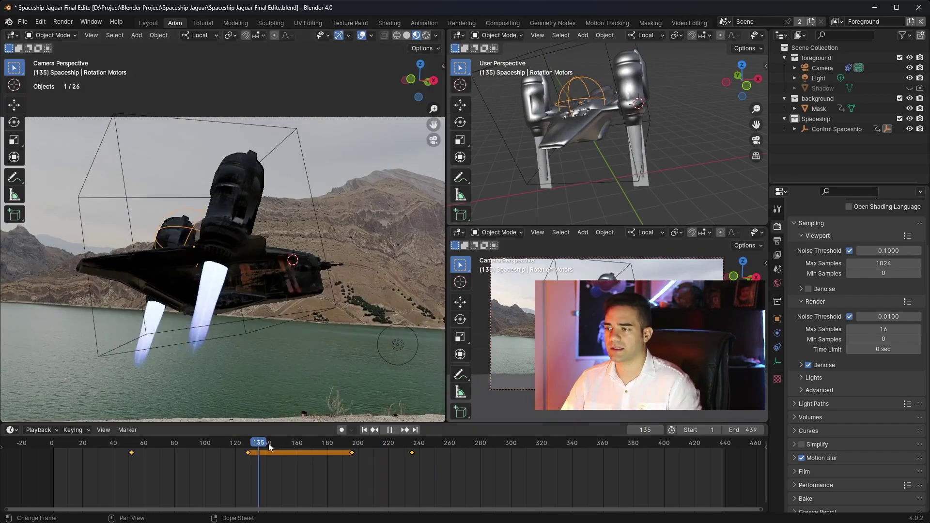
left_click_drag(269, 444, 390, 453)
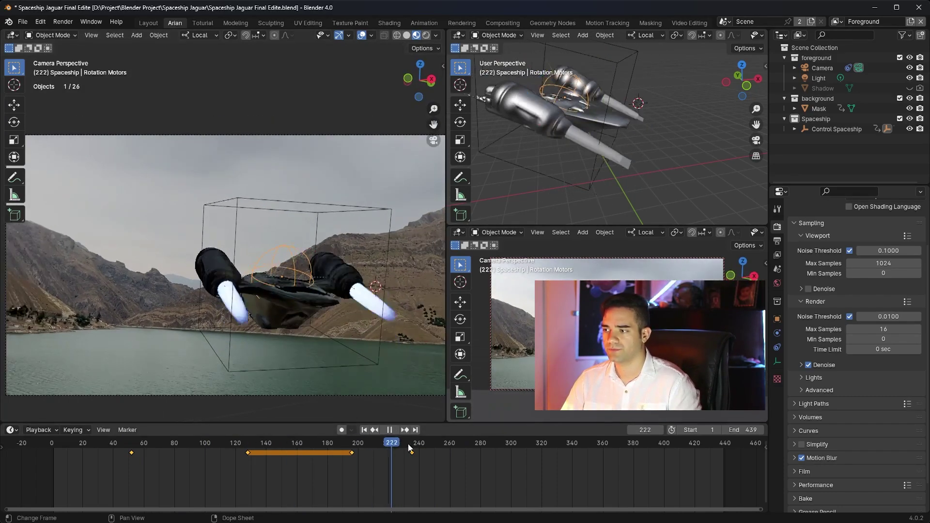
left_click_drag(447, 447, 137, 443)
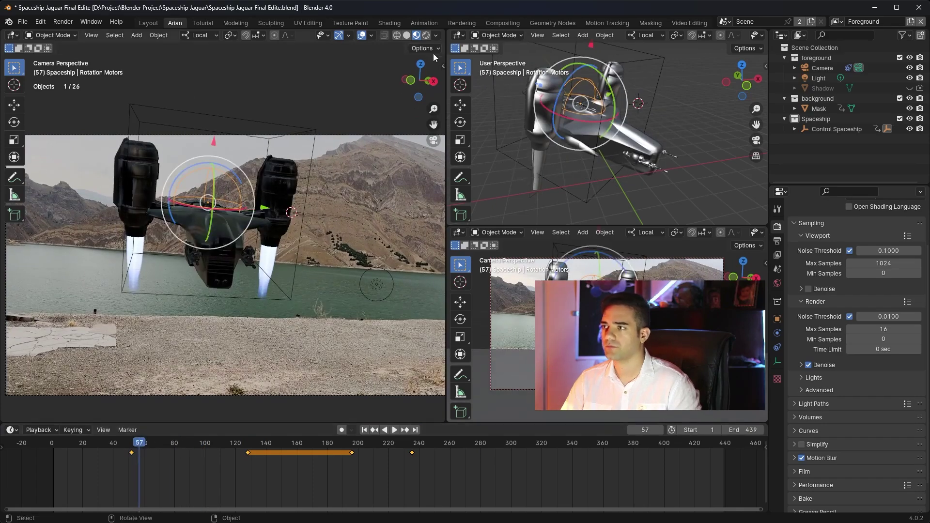
left_click(426, 35)
left_click(252, 446)
left_click_drag(253, 447, 147, 450)
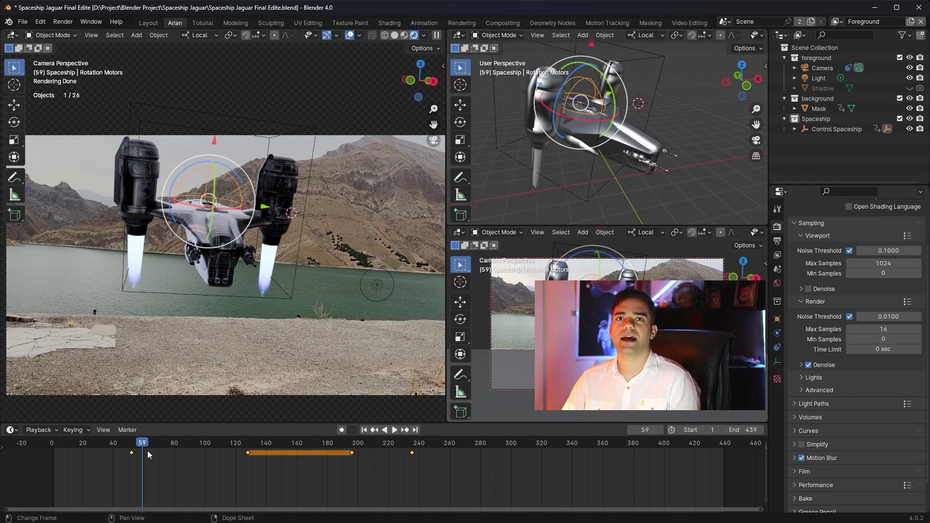
- Change the upper secondary viewport to a Graph Editor and expand the Object Transforms channels of Rotation Motors
left_click(458, 35)
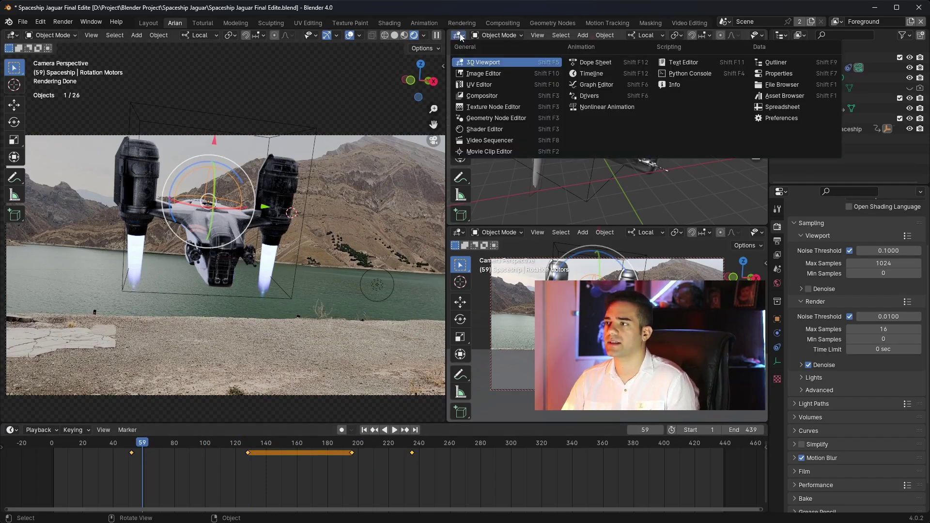
left_click(597, 85)
left_click(457, 77)
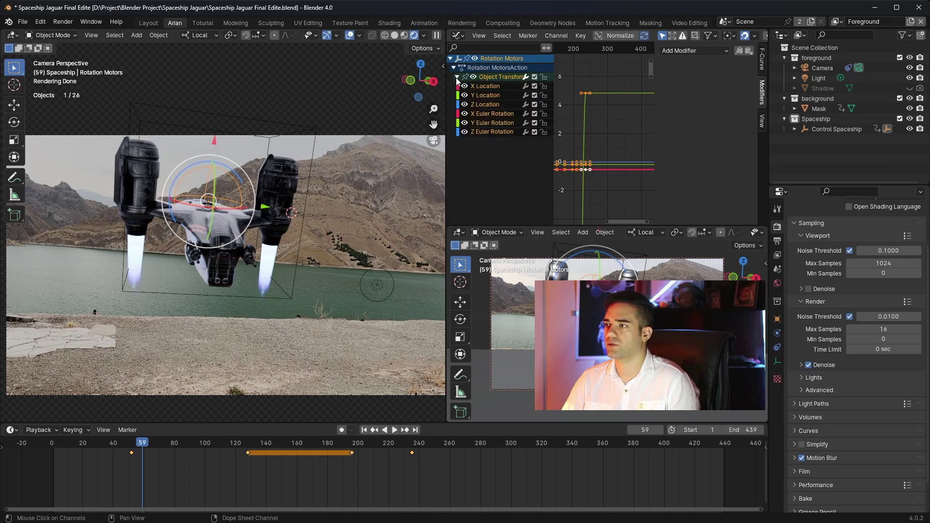
- Add a Noise modifier to the X Euler Rotation curve of Control Spaceship and briefly play the animation to check it
left_click(256, 122)
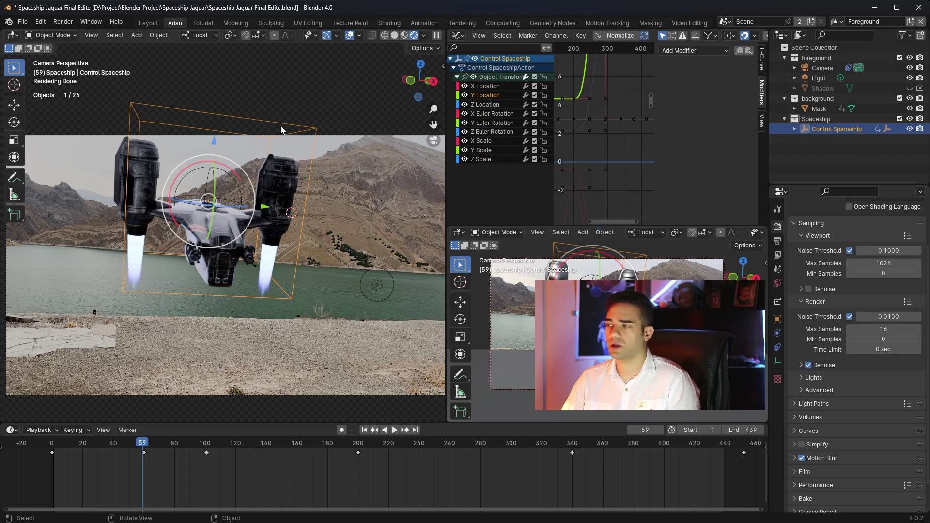
left_click(508, 115)
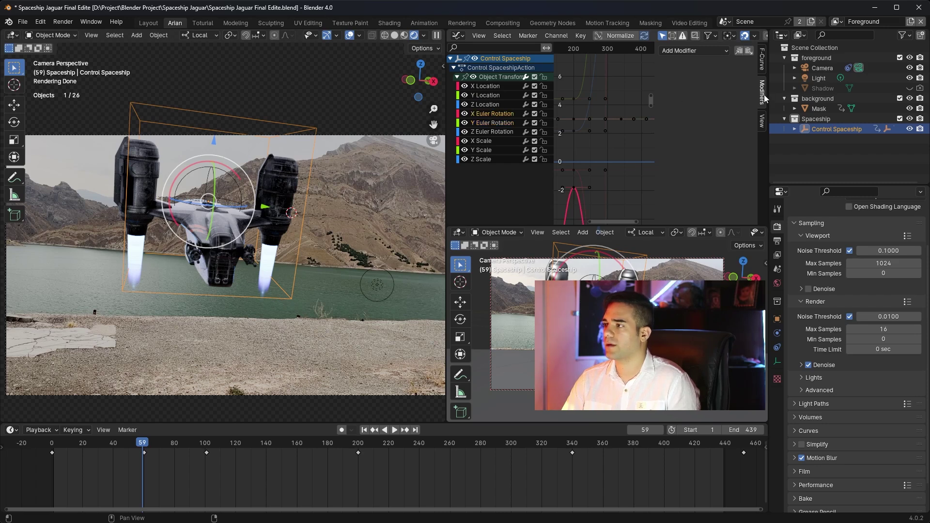
left_click(762, 61)
left_click(763, 90)
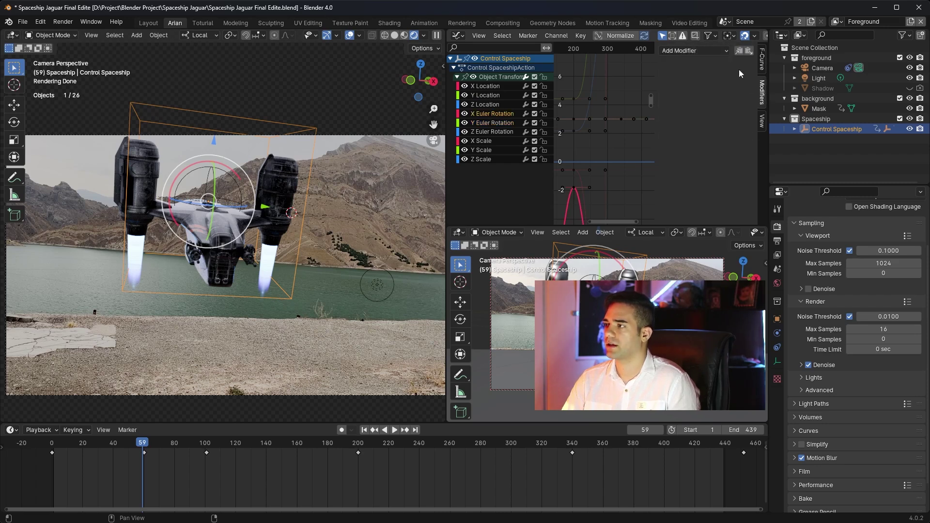
left_click(692, 50)
left_click(683, 107)
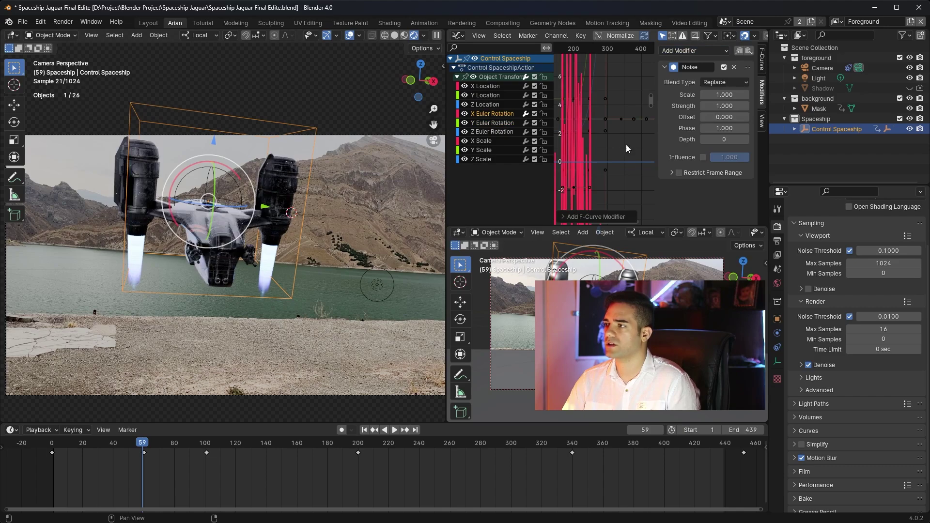
key("space")
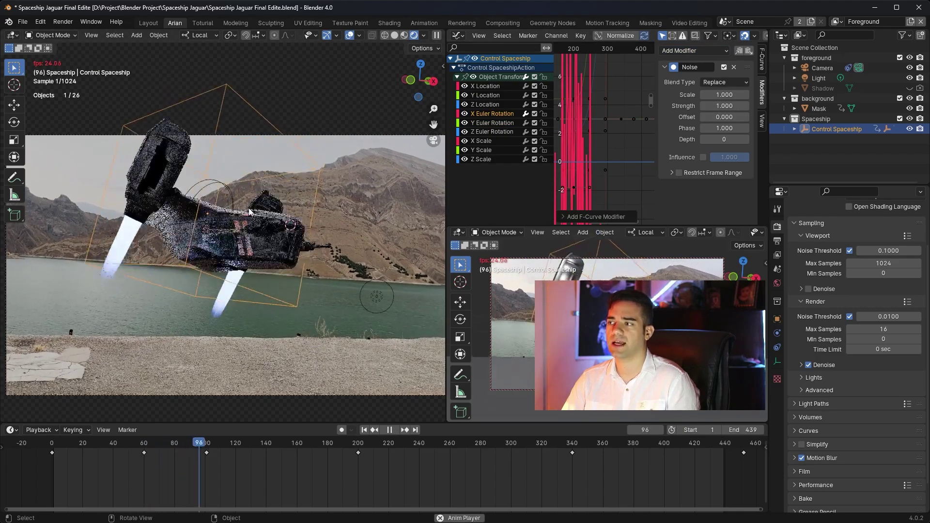
key("space")
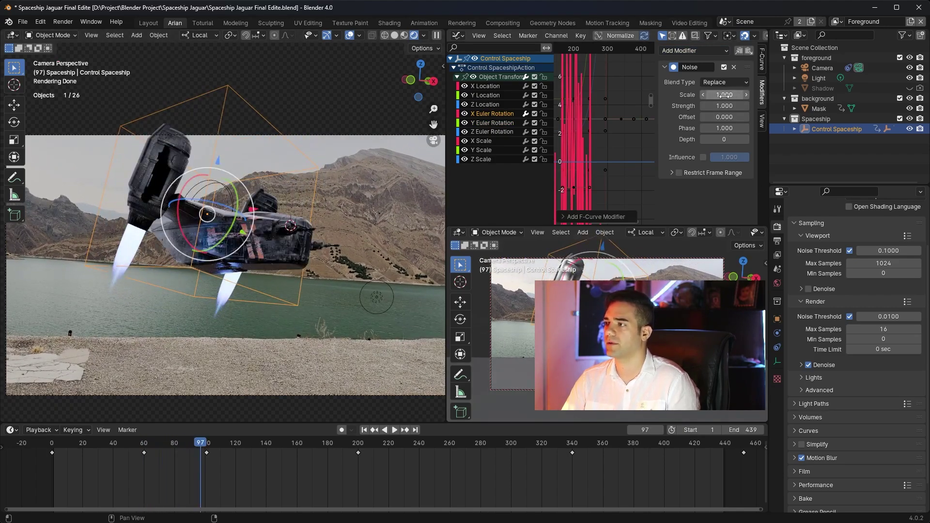
- Set the X Euler Rotation Noise modifier to Scale 50, Strength 0.6, Offset 0.9 and Phase 0.4
left_click(724, 95)
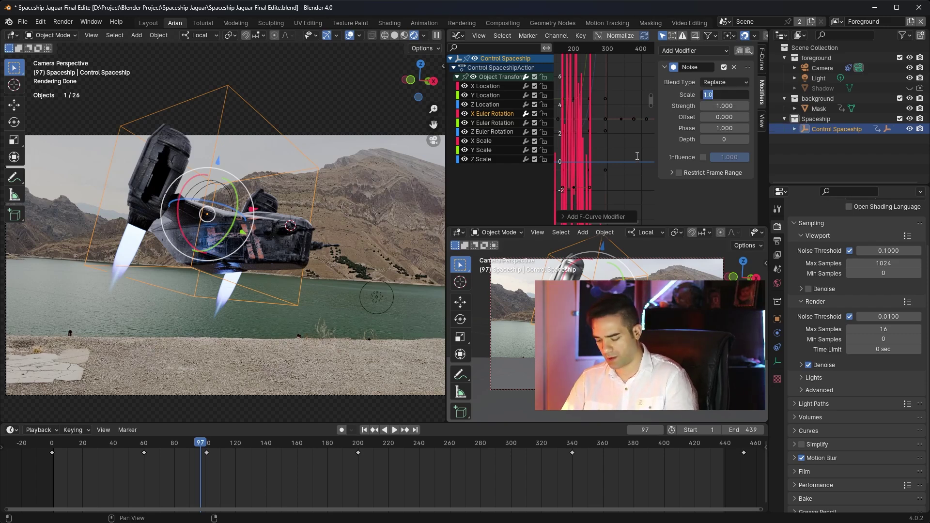
key("Return")
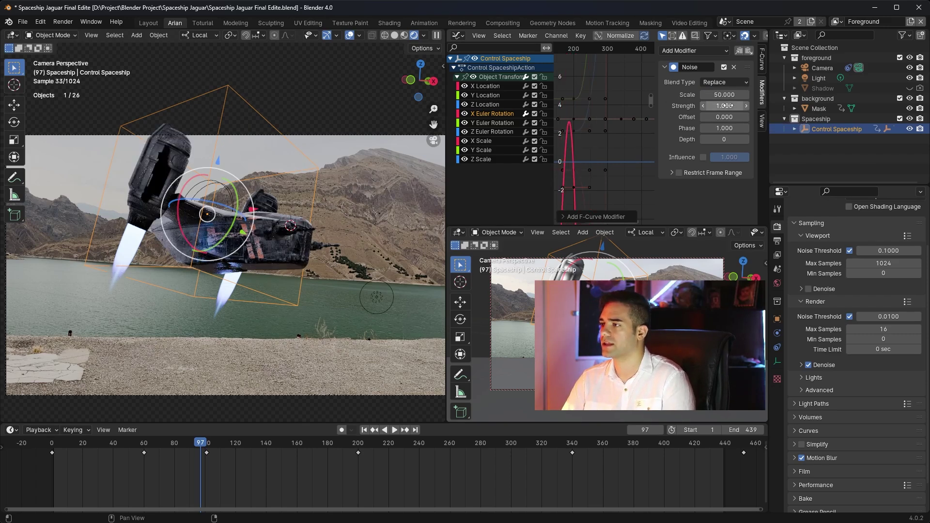
left_click(705, 102)
type("0.6")
key("Return")
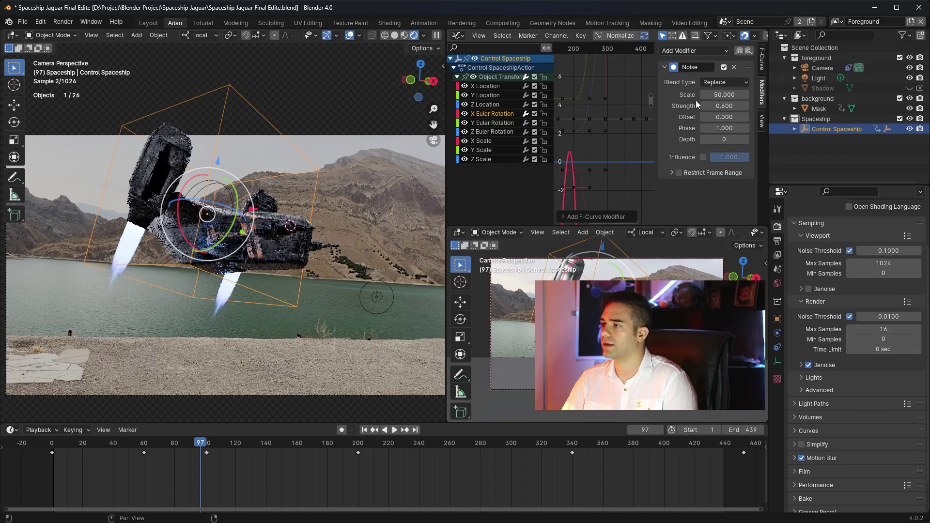
type("0.9")
key("Return")
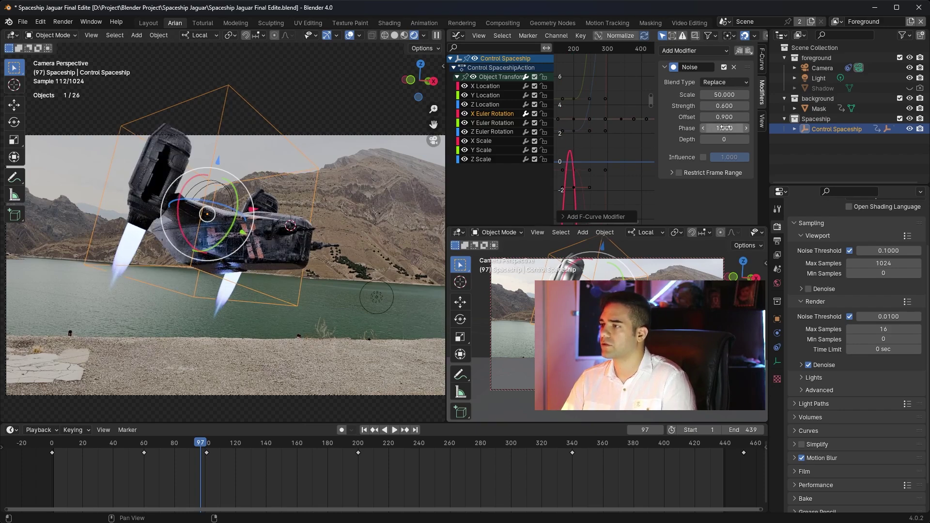
left_click(724, 127)
type("0.4")
key("Return")
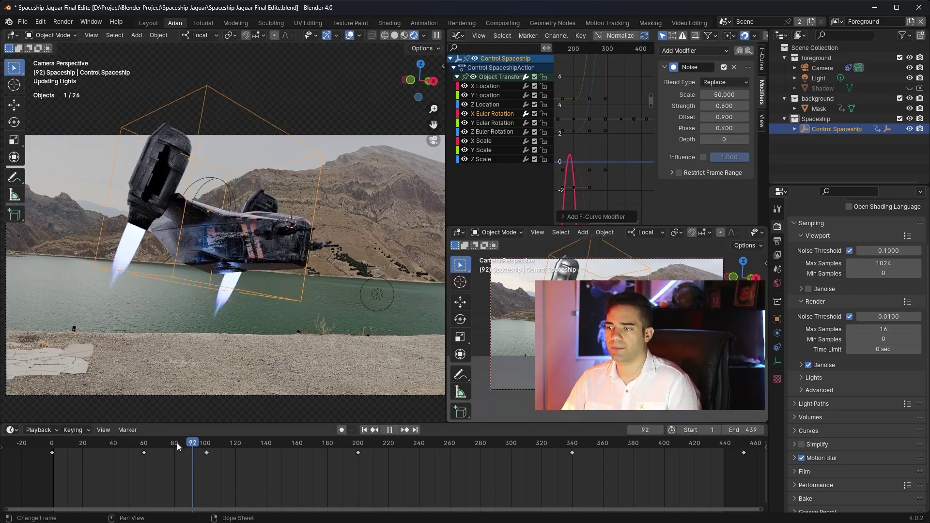
- Rewind near the start and play the flight in material preview to check the noise on the ship's X rotation
left_click_drag(198, 443, 67, 445)
key("space")
left_click(57, 447)
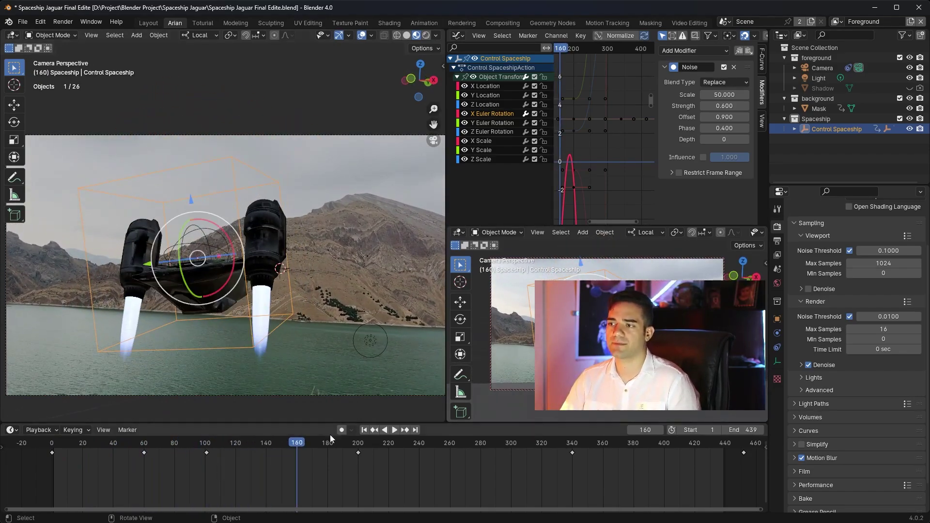
key("Escape")
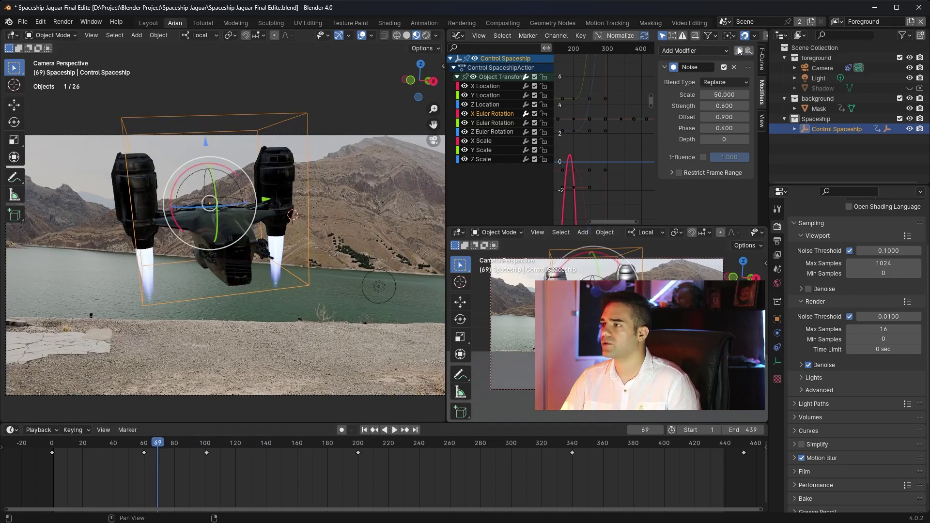
- Copy the Noise modifier from X Euler Rotation to the Y Euler Rotation curve and play the animation from the start
left_click(510, 124, "ctrl")
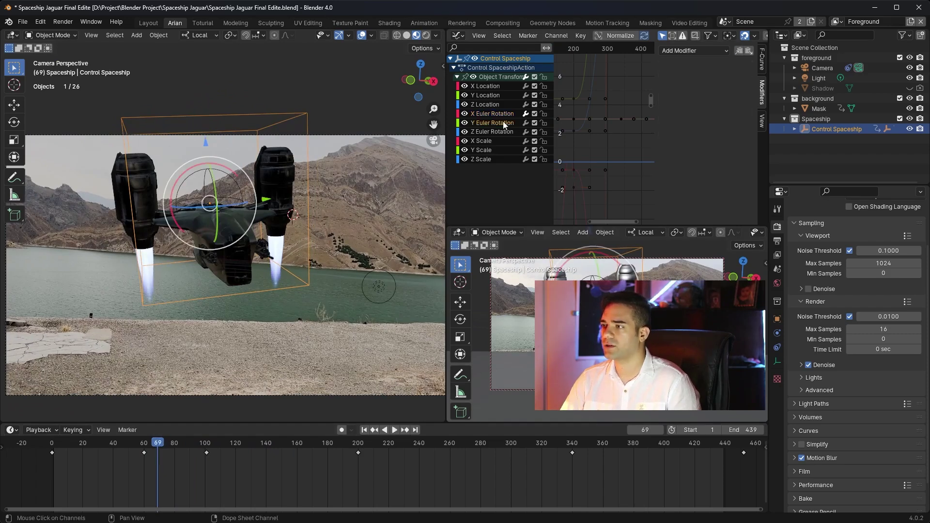
left_click(749, 52)
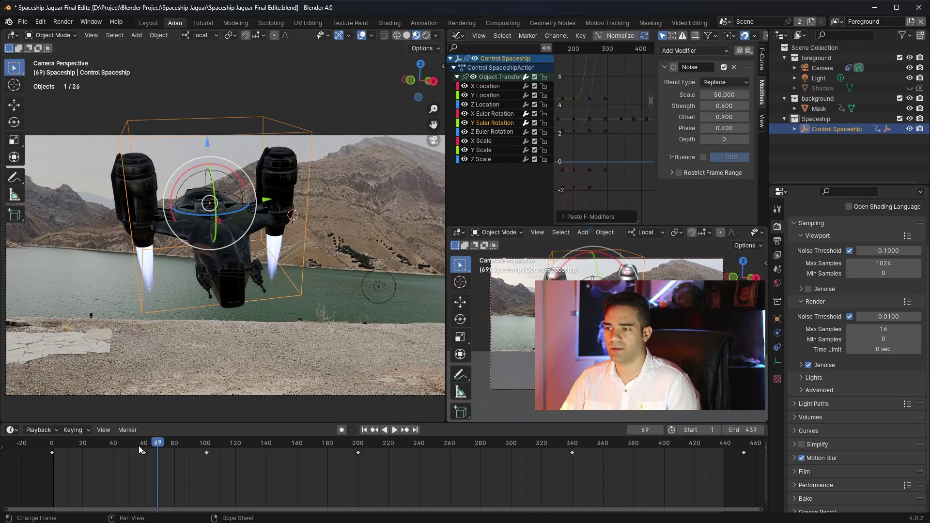
key("shift+Left")
key("space")
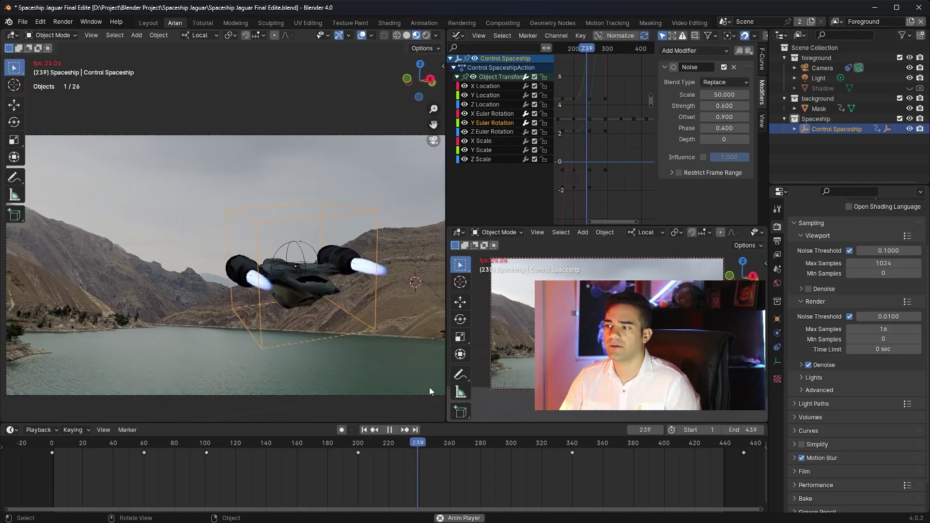
- Switch to the next workspace, play the rendered camera view from frame 11, and inspect the ship up close at frame 89
key("ctrl+Page_Down")
left_click(188, 445)
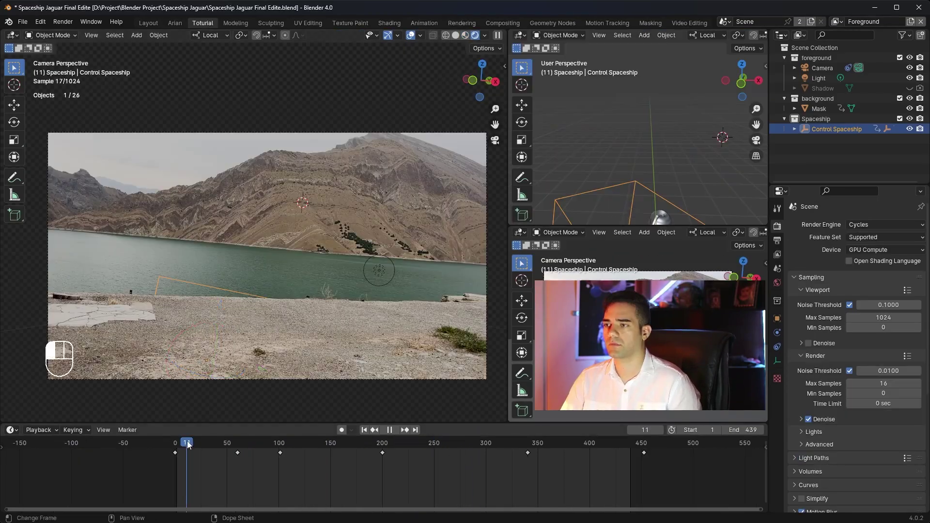
key("space")
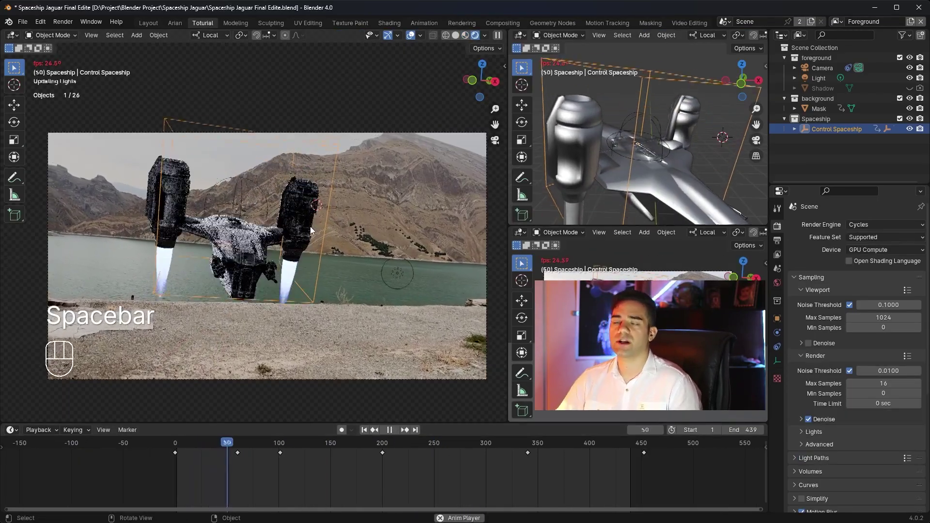
key("space")
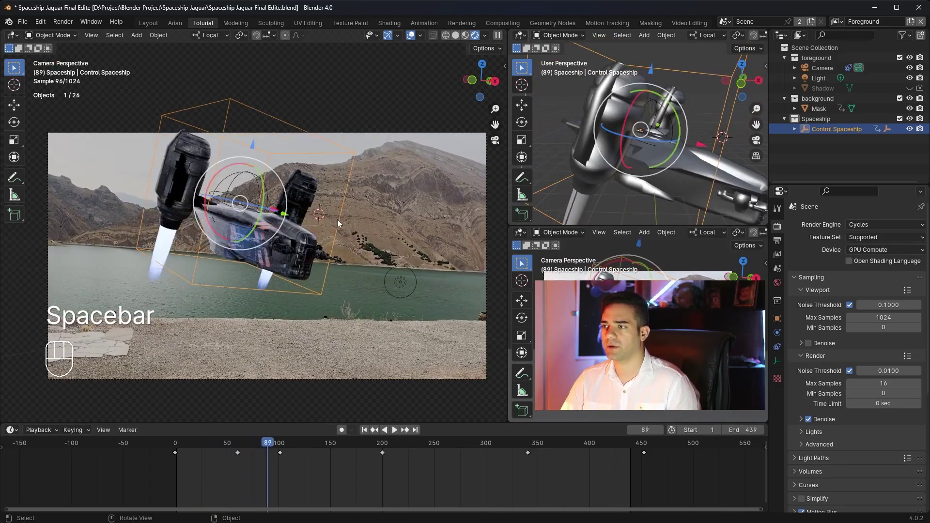
scroll(177, 248, "up", 2)
scroll(182, 246, "up", 2)
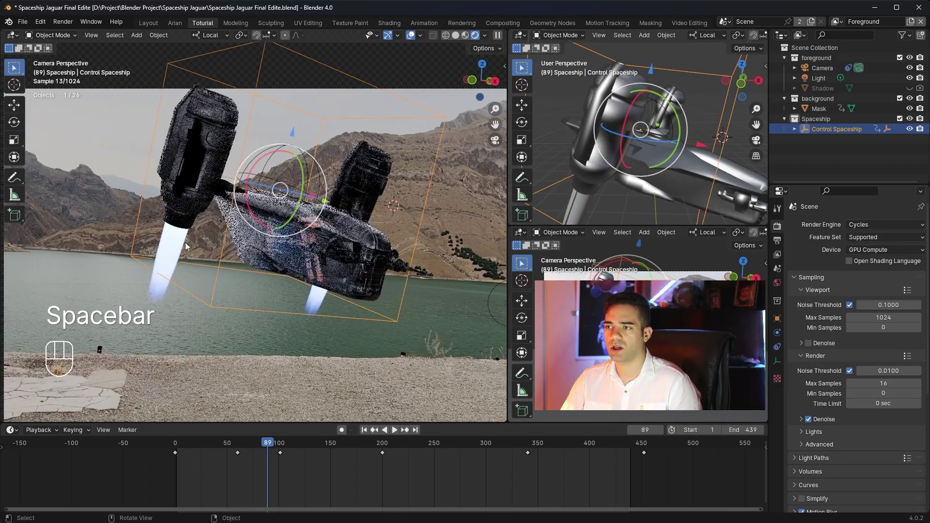
- In the Compositing workspace, insert a Glare node between the Foreground Render Layers image output and the final Alpha Over node
left_click(515, 25)
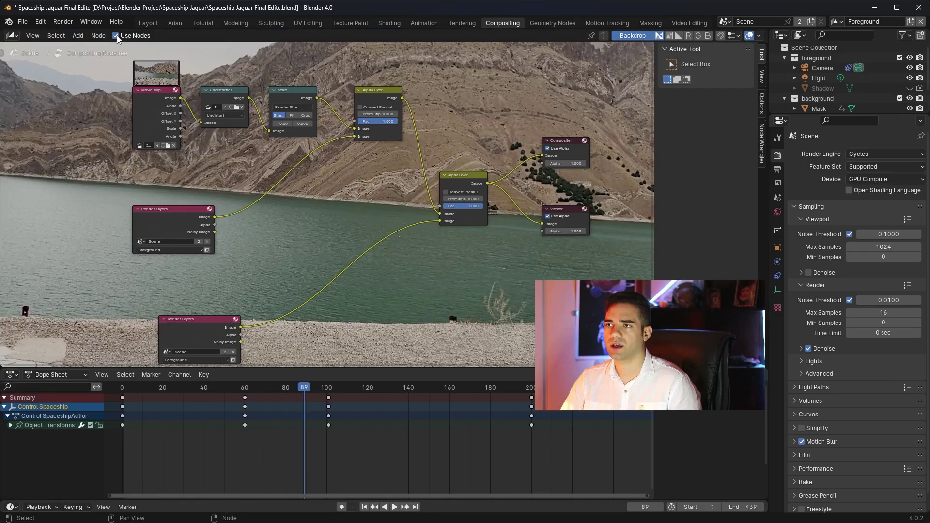
middle_click_drag(346, 229, 341, 187)
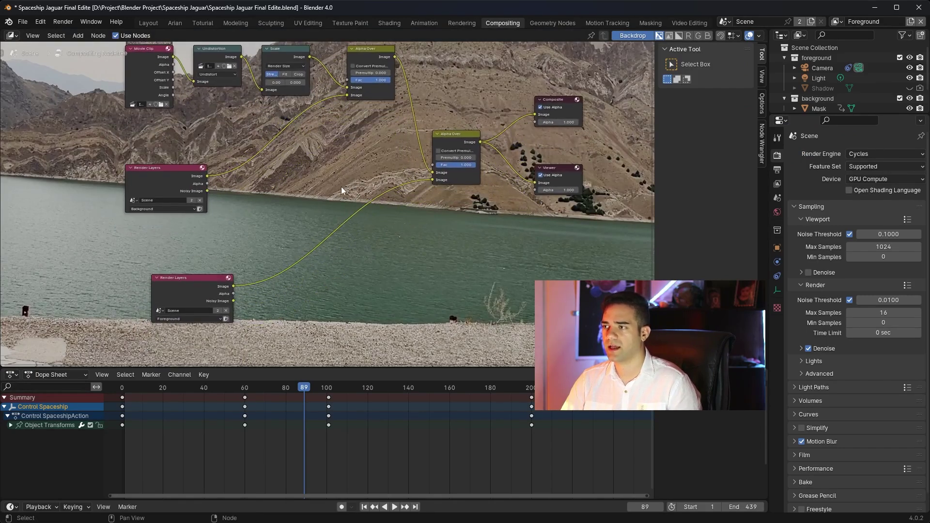
scroll(341, 187, "up", 2)
left_click_drag(184, 290, 196, 265)
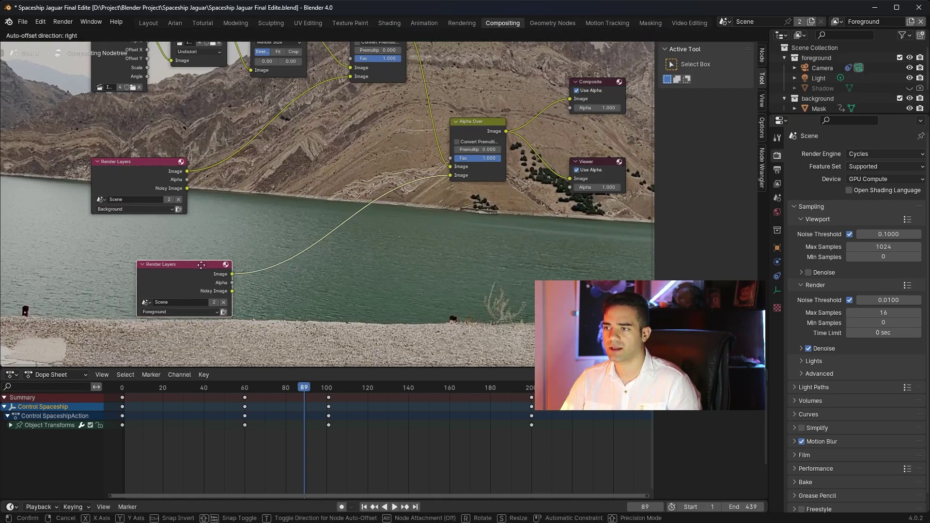
key("shift+a")
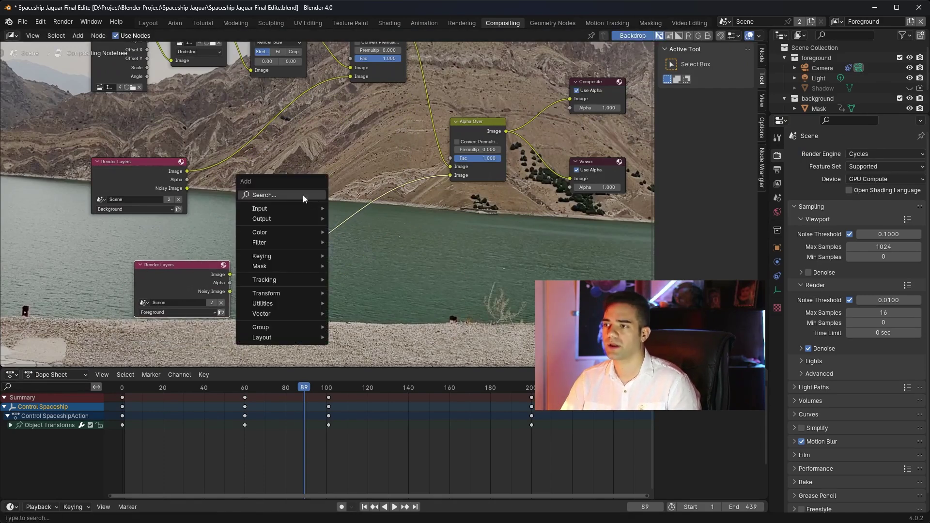
left_click(304, 195)
type("gla")
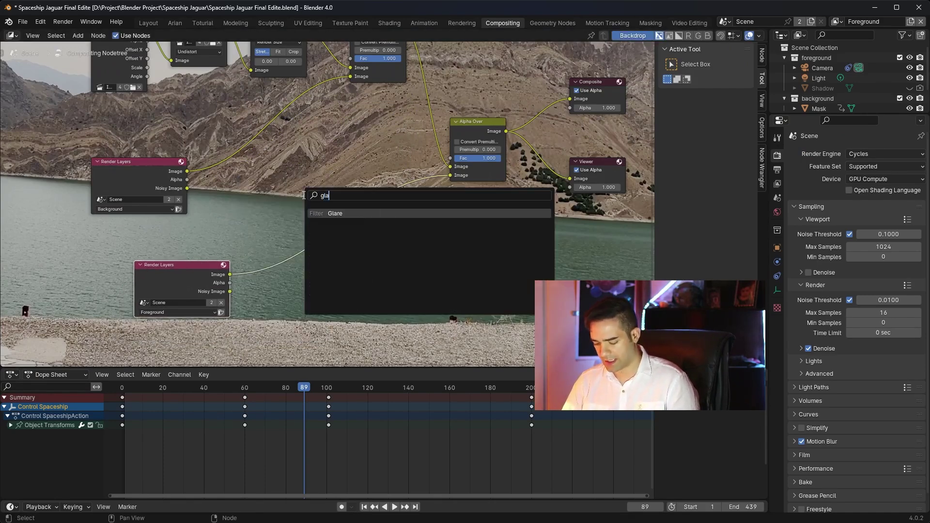
type("re")
left_click(349, 215)
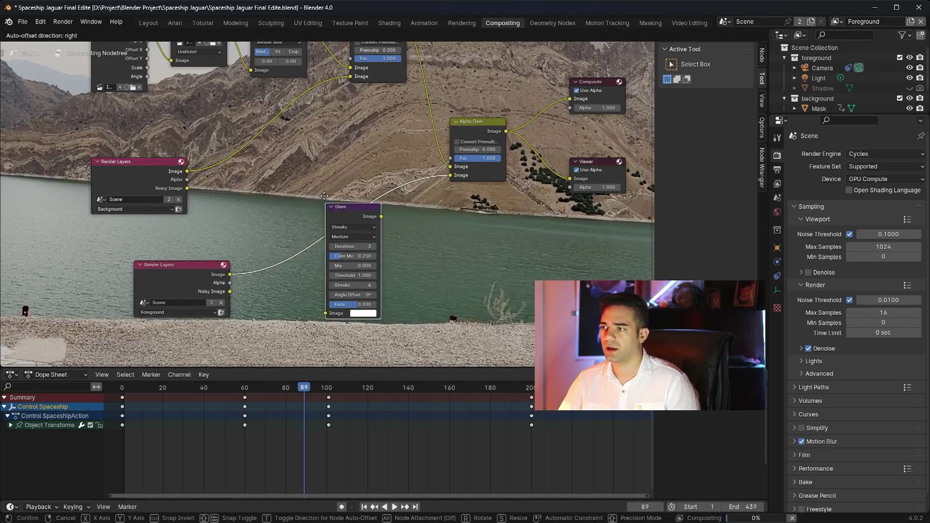
scroll(324, 194, "up", 1)
left_click(351, 203)
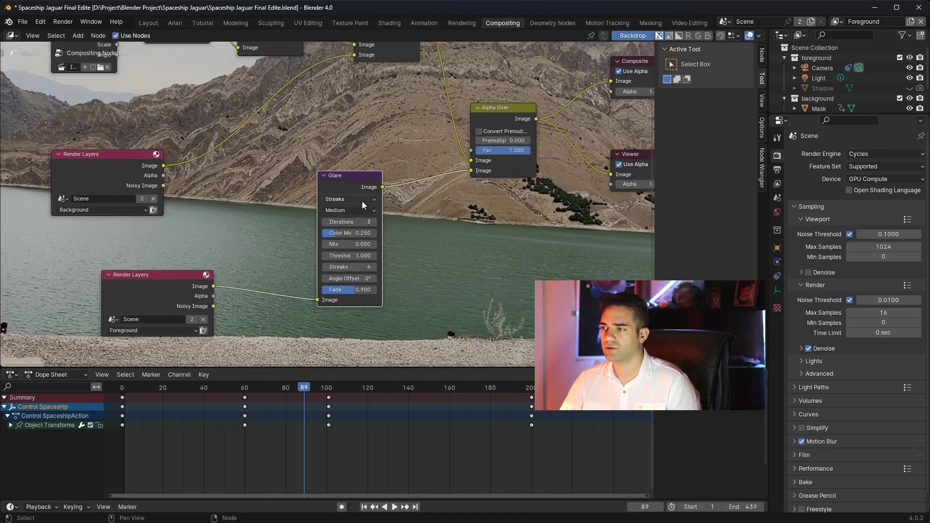
- Change the Glare node's type to Fog Glow
middle_click_drag(362, 201, 339, 202)
left_click(325, 196)
left_click(322, 237)
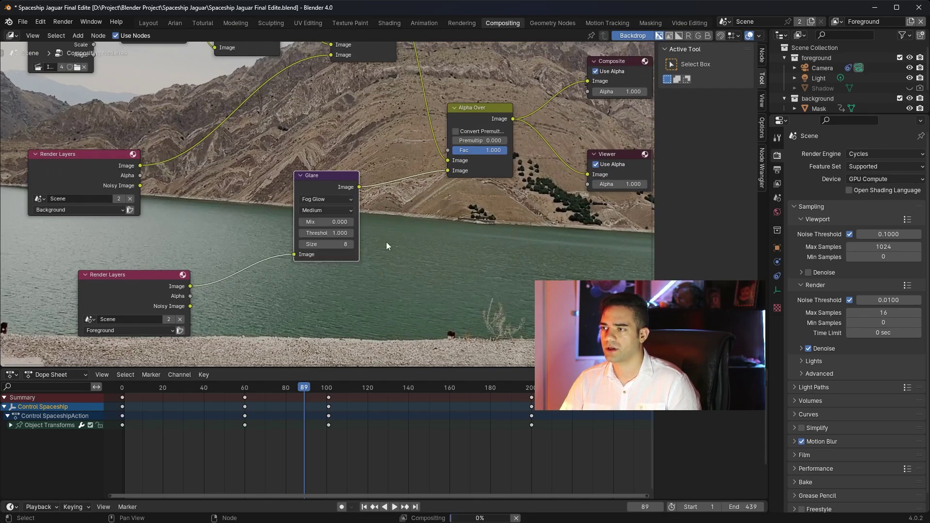
scroll(373, 245, "up", 1)
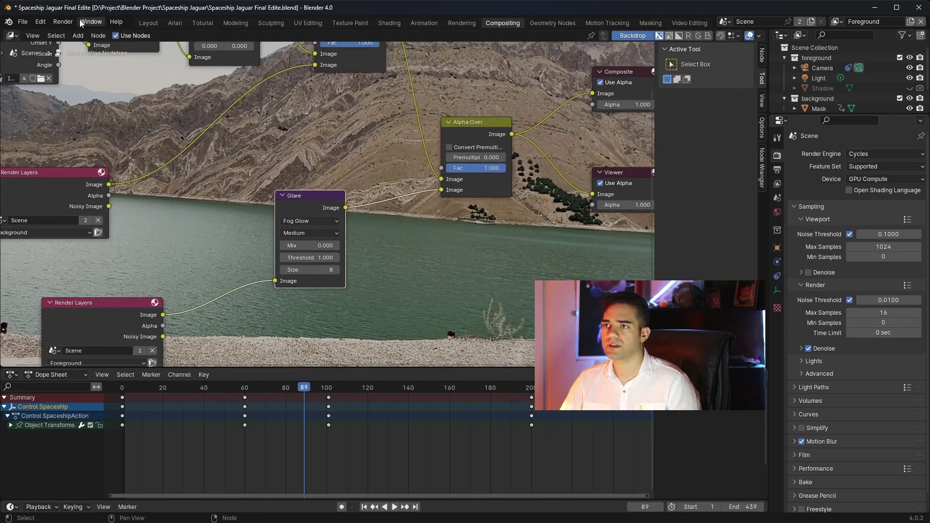
- Render the still image at frame 89, examine the glow around the ship's exhausts, and close the render view
left_click(63, 21)
left_click(78, 33)
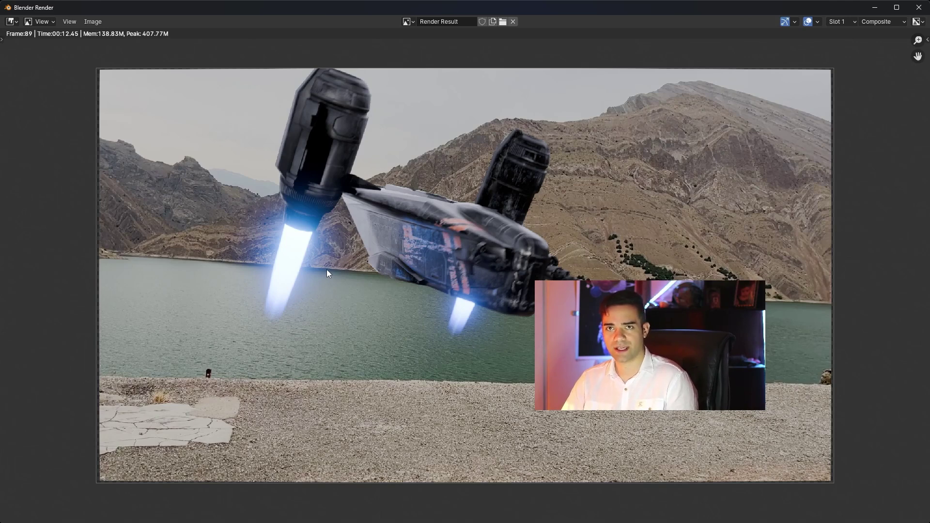
scroll(461, 246, "up", 2)
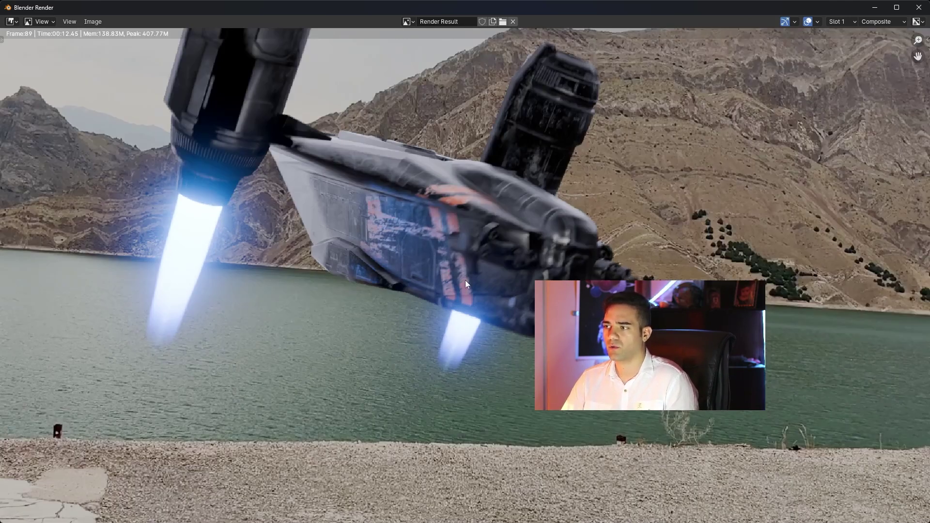
scroll(420, 277, "down", 2)
scroll(420, 277, "up", 1)
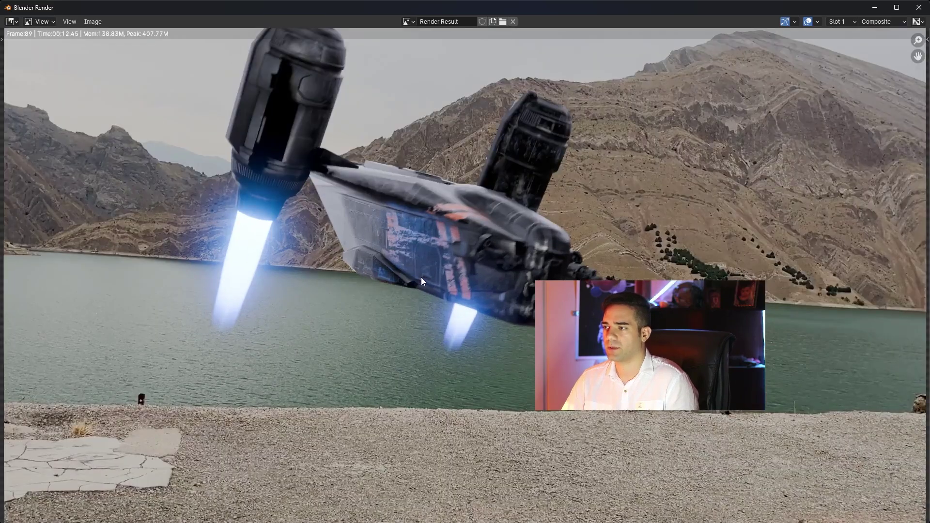
scroll(421, 277, "down", 1)
key("Escape")
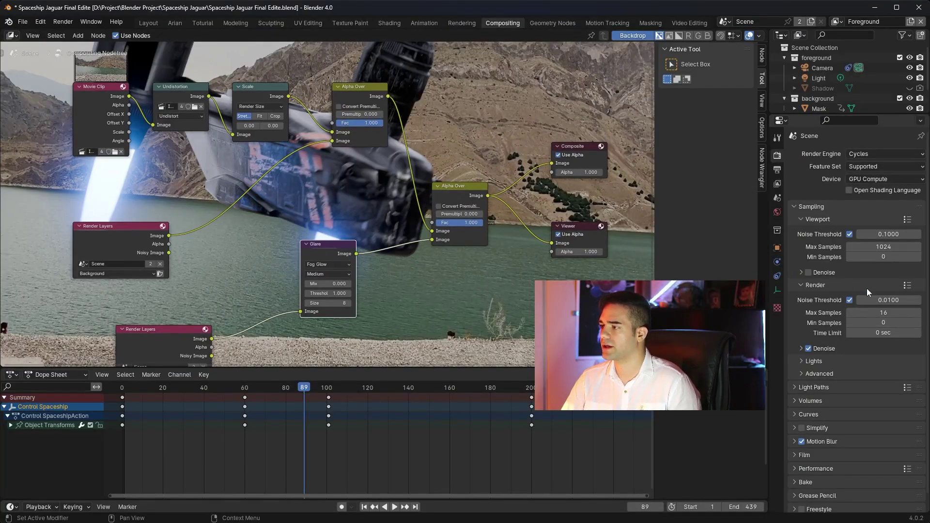
scroll(826, 379, "down", 1)
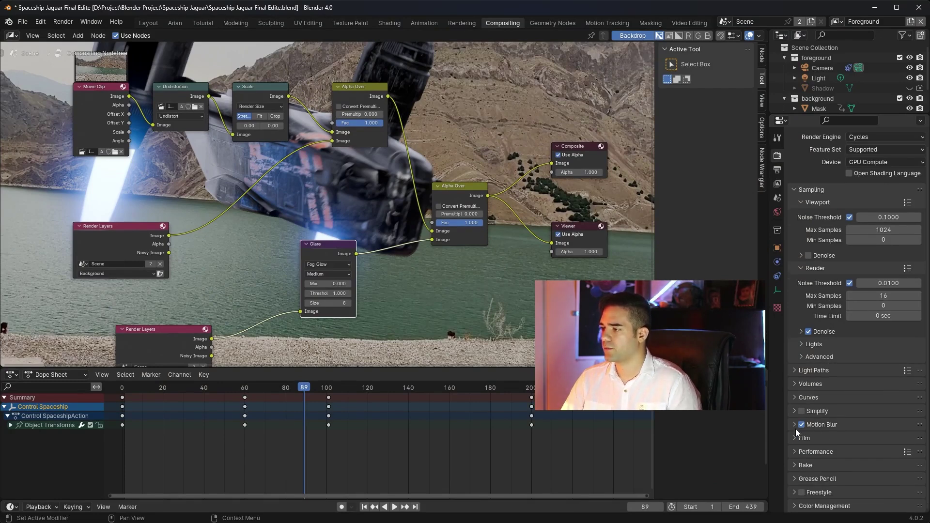
scroll(839, 400, "up", 1)
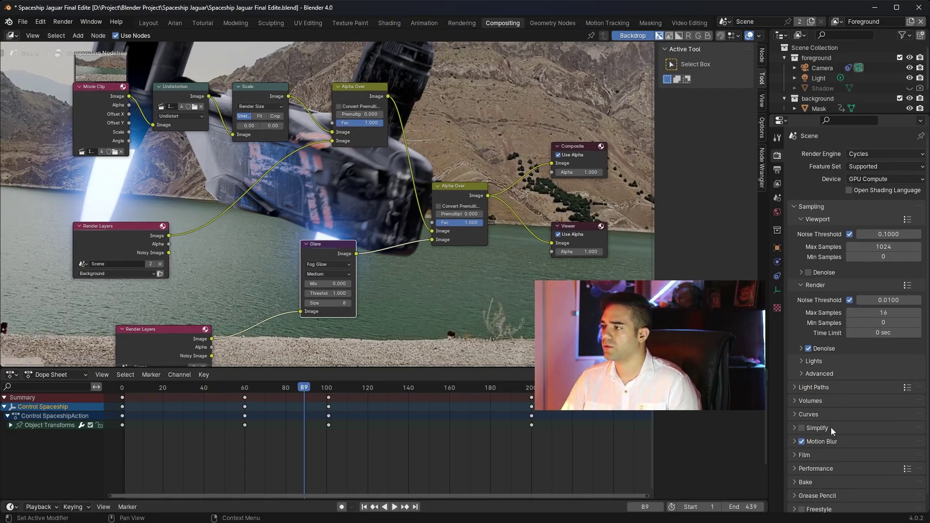
- Switch to After Effects, scrub Pre-comp 1 to 0:00:02:20, and open the Dust_Wave_05.mov layer on its own
key("ctrl+Tab")
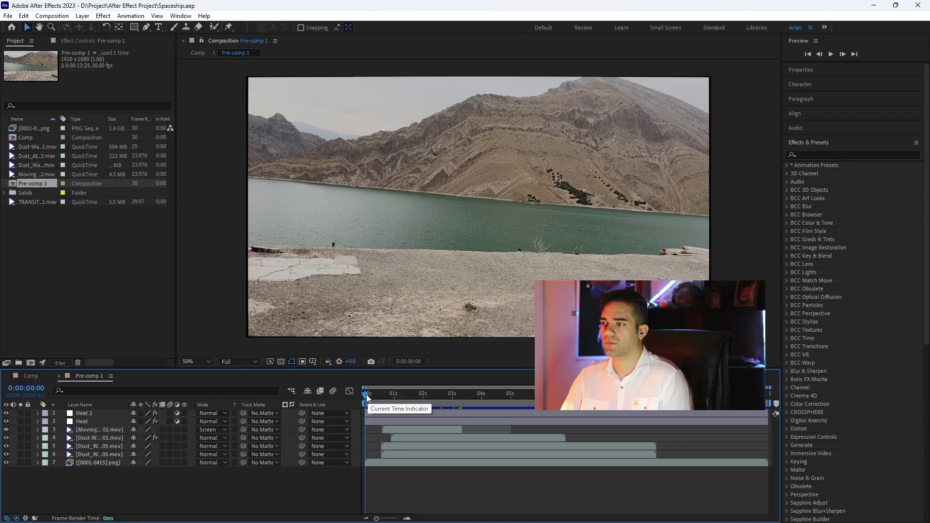
left_click_drag(366, 394, 441, 395)
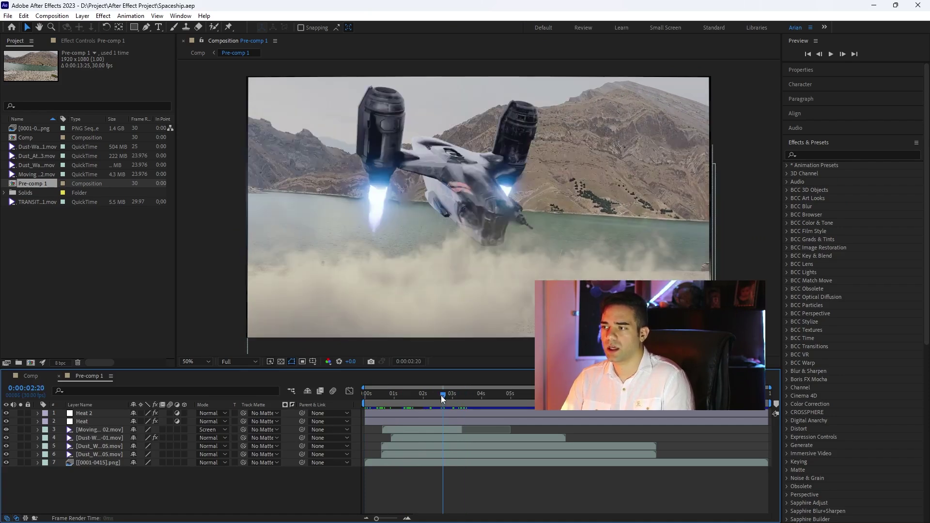
left_click(97, 456)
double_click(106, 444)
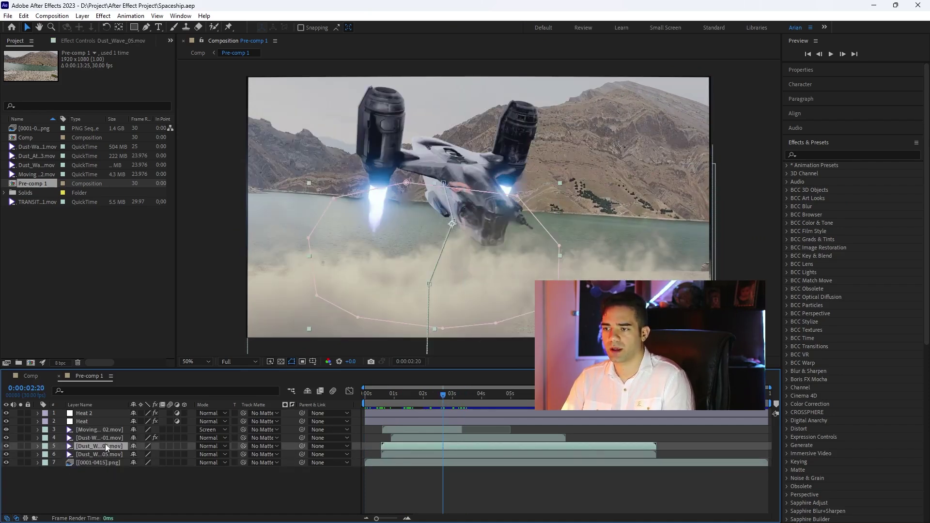
- Play the masked Dust_Wave_05.mov layer from 0:00:01:13, then return to Pre-comp 1 and scrub through the dust shot
left_click(663, 264)
key("period")
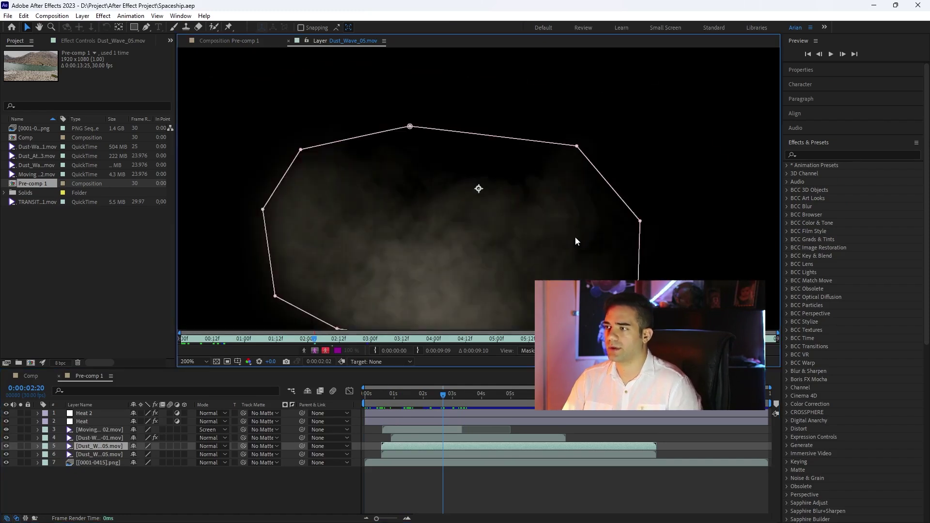
key("period")
key("comma")
left_click_drag(444, 396, 408, 394)
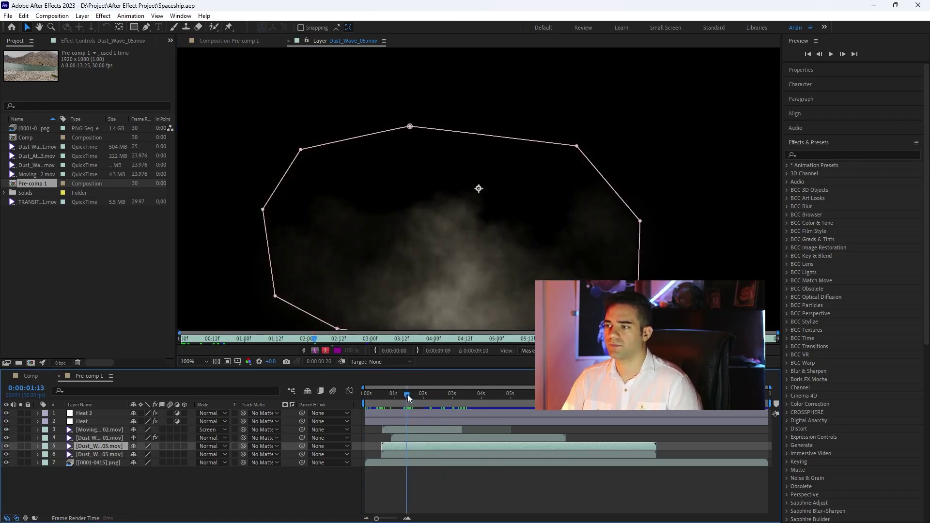
key("space")
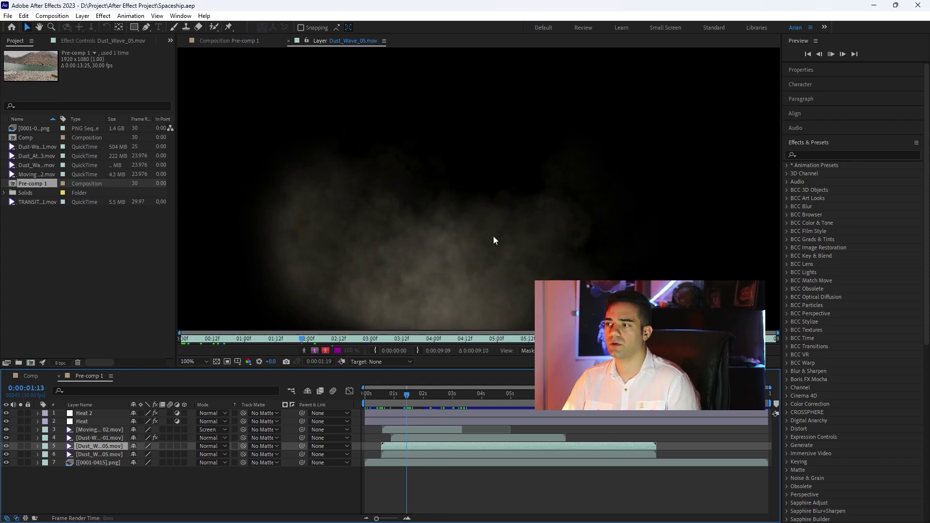
key("space")
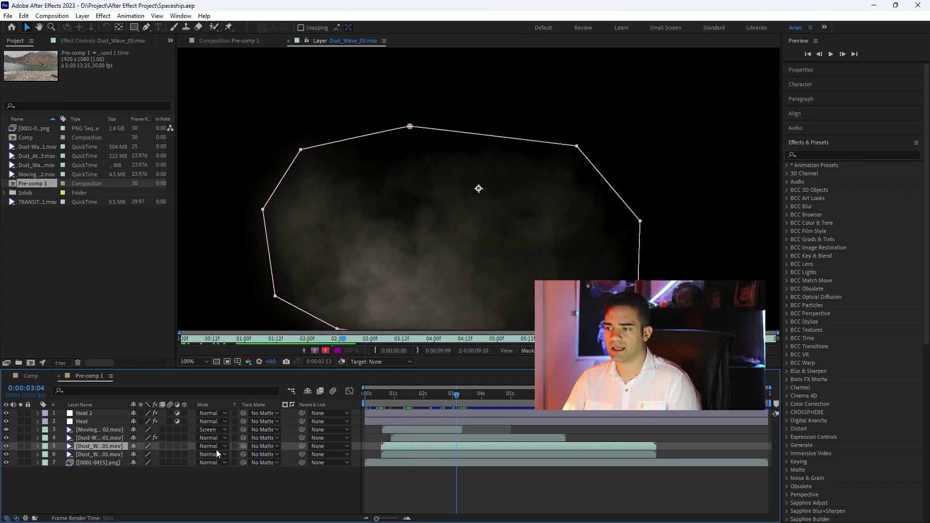
key("ctrl+w")
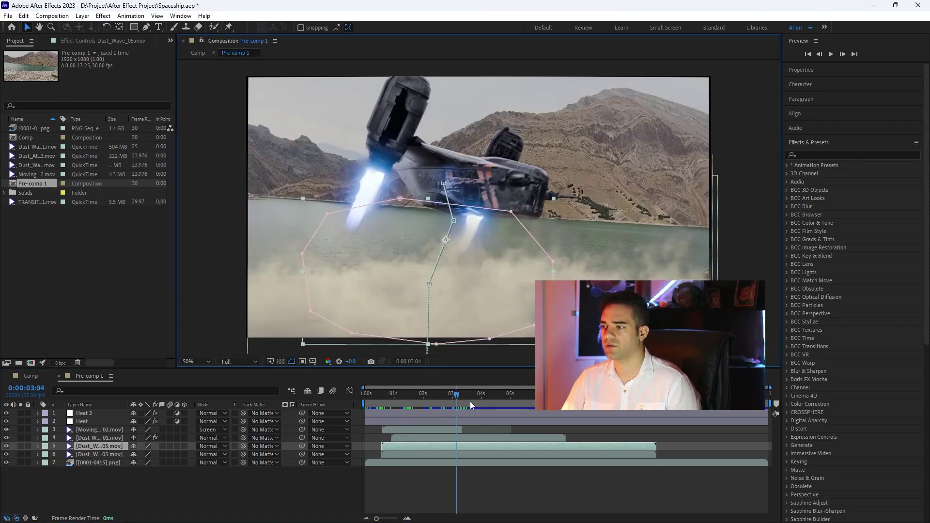
left_click_drag(513, 403, 436, 402)
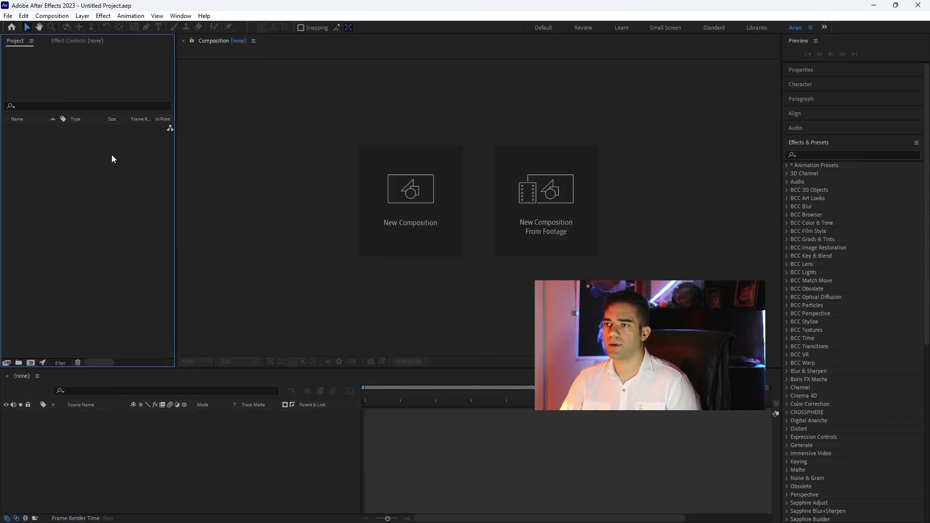
- Import the [0001-0415].png sequence into the untitled project, place it in a composition named Comp, and move to 0:00:01:03
double_click(112, 155)
double_click(247, 146)
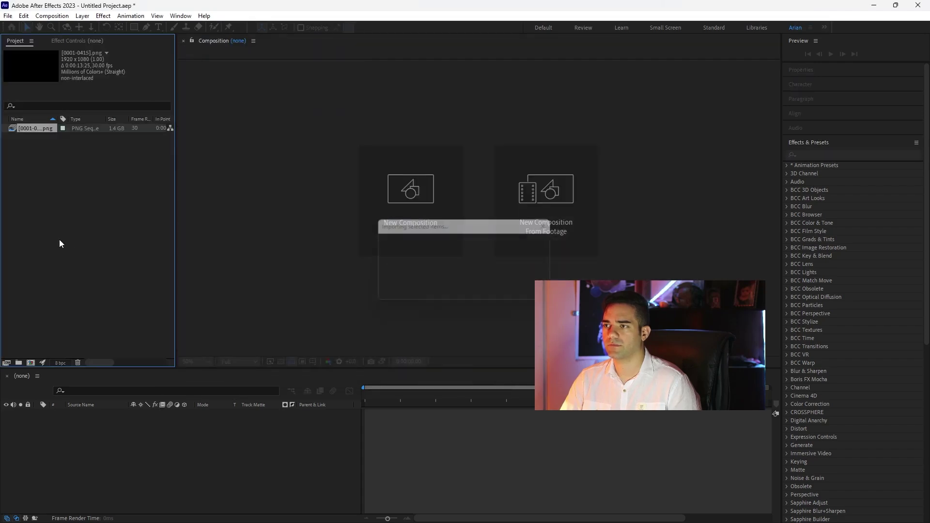
left_click_drag(40, 133, 13, 190)
left_click(30, 129)
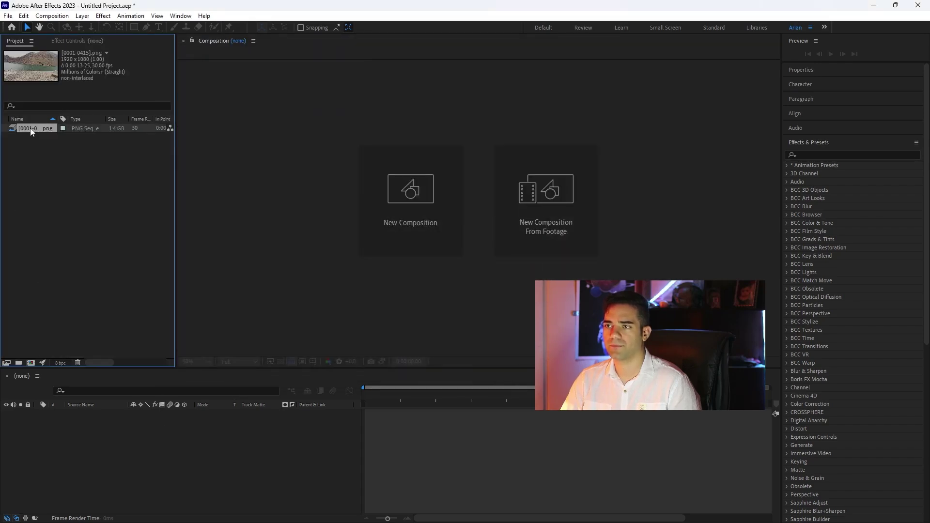
left_click_drag(115, 287, 174, 447)
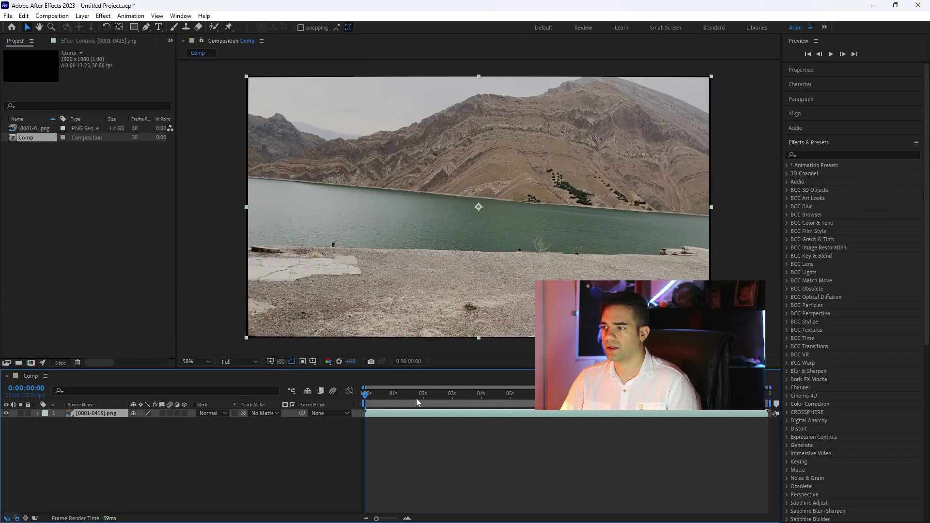
left_click_drag(416, 398, 397, 411)
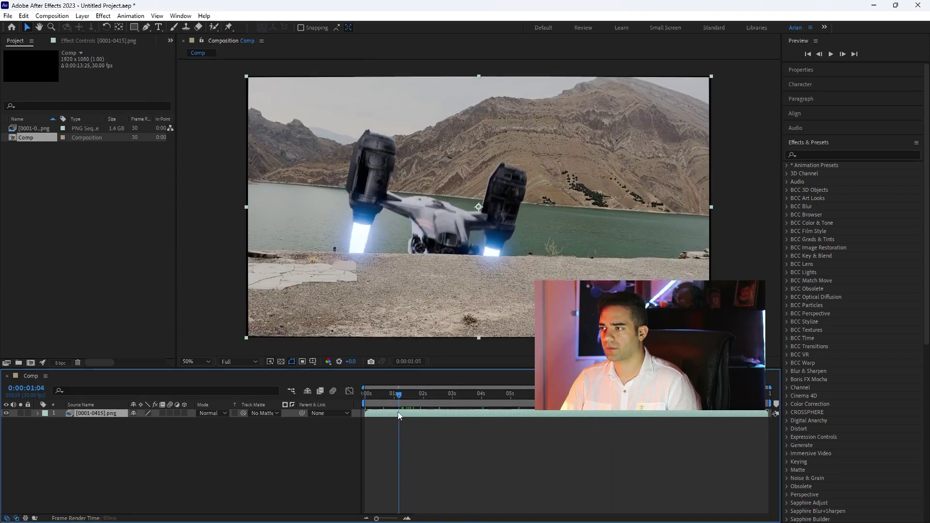
left_click_drag(397, 412, 397, 411)
- Browse the FX Footage folder to Action, 1_Atmosphere Smokes, Dust & ShockWaves, and open its ShockWaves folder
double_click(301, 161)
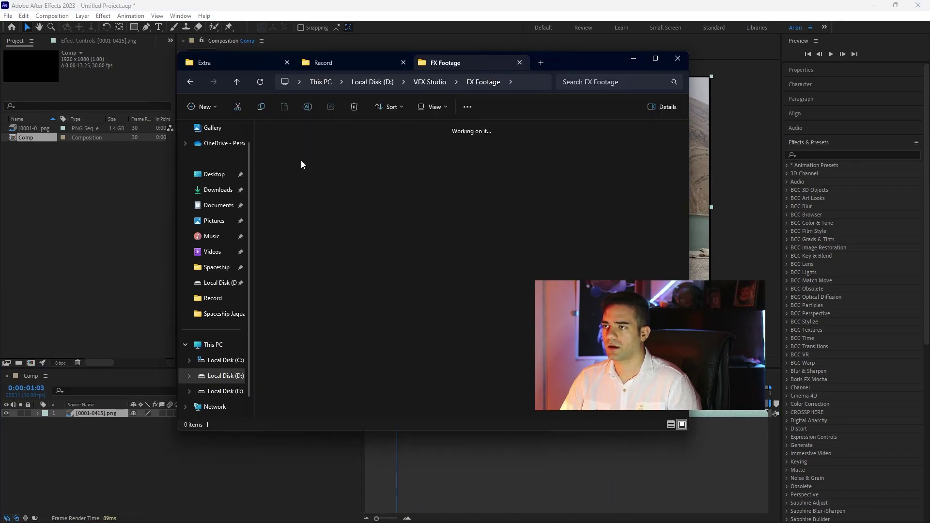
double_click(301, 161)
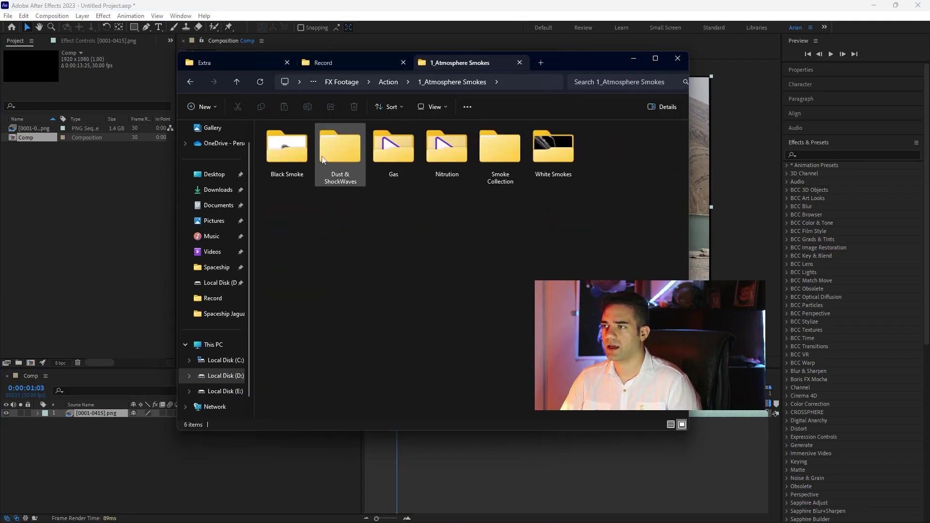
double_click(322, 160)
double_click(347, 158)
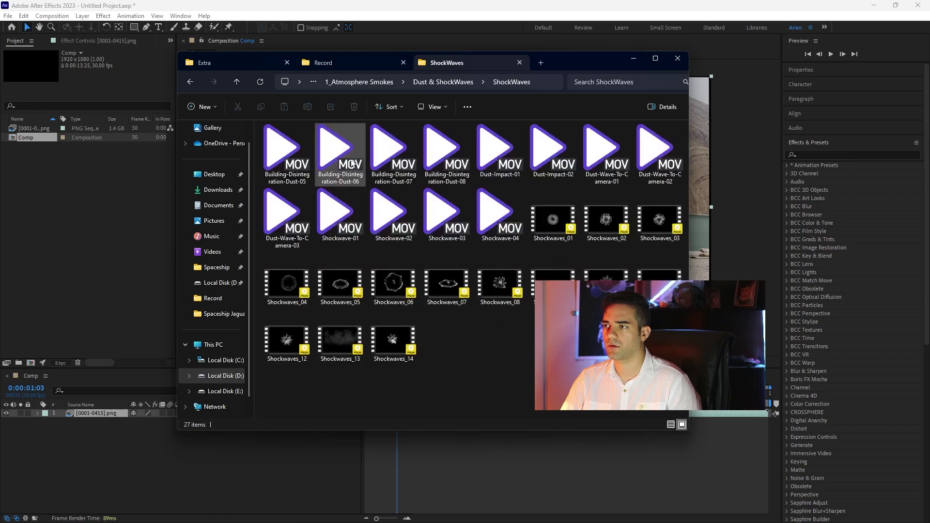
- Preview the Shockwave-02.mov and Dust-Impact-02.mov clips in the video player
left_click(394, 213)
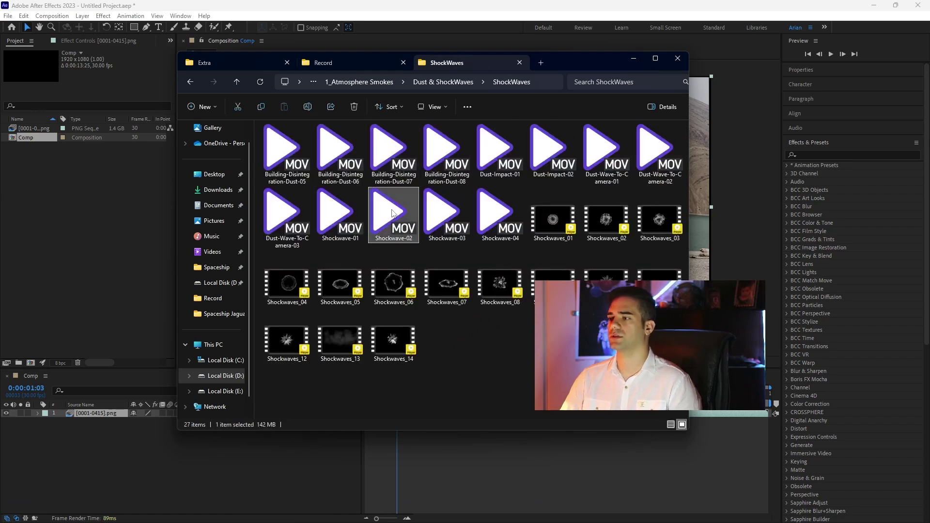
double_click(392, 213)
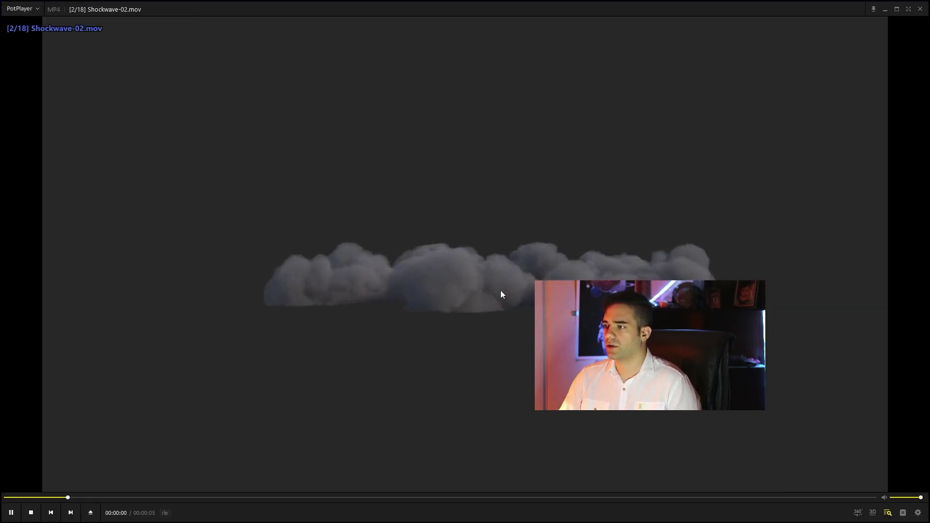
left_click(919, 8)
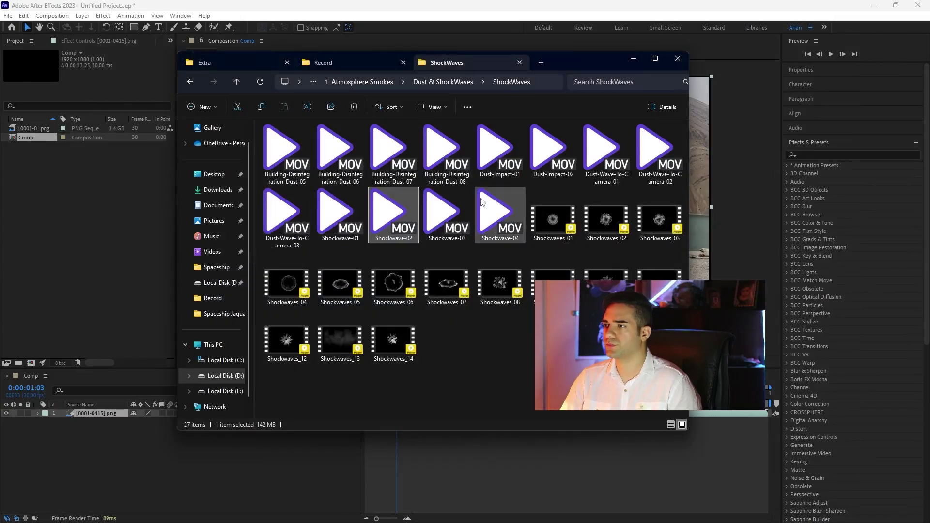
left_click(559, 166)
double_click(560, 167)
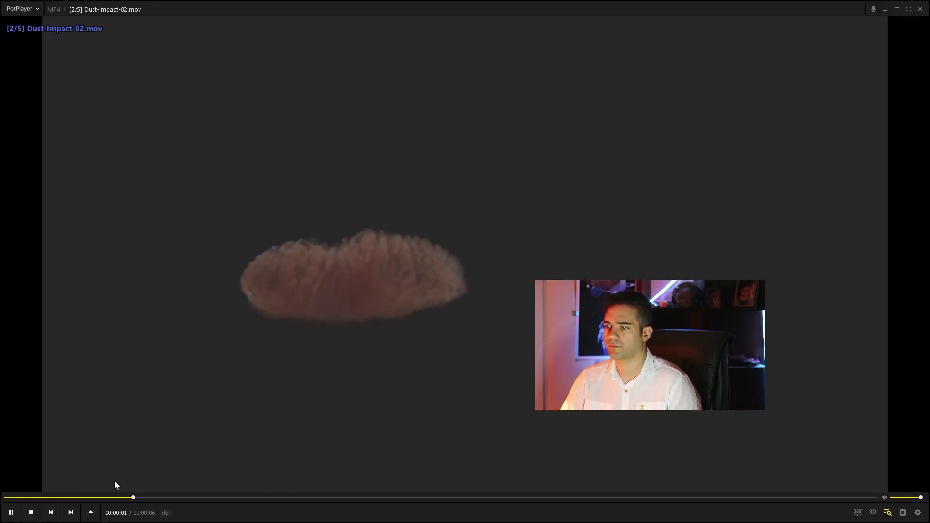
- Preview the Dust-Wave-To-Camera-02.mov and Dust-Wave-To-Camera-01.mov clips, then close the video player
right_click(71, 513)
right_click(71, 512)
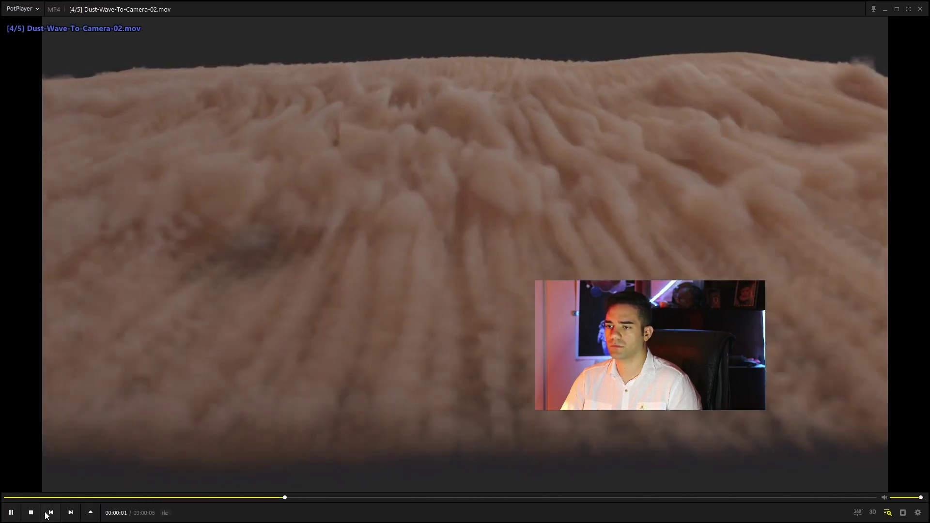
left_click(51, 512)
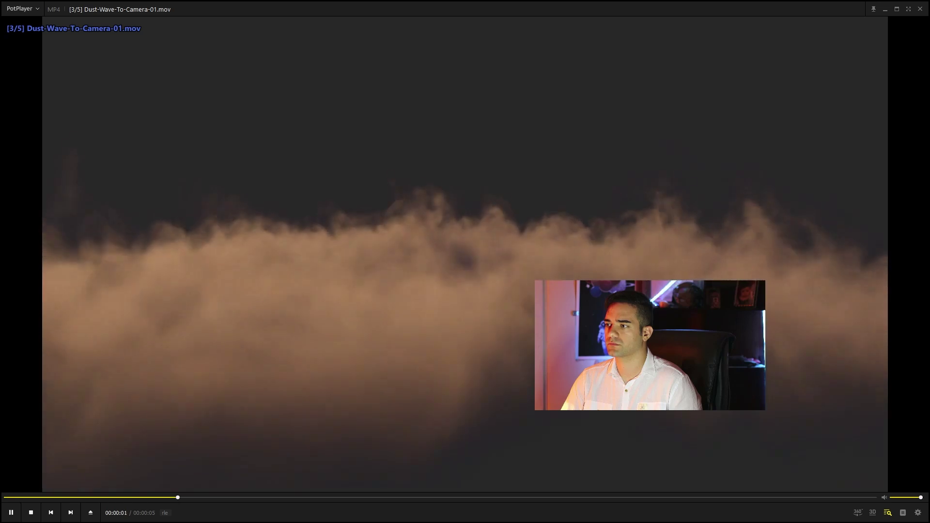
key("alt+F4")
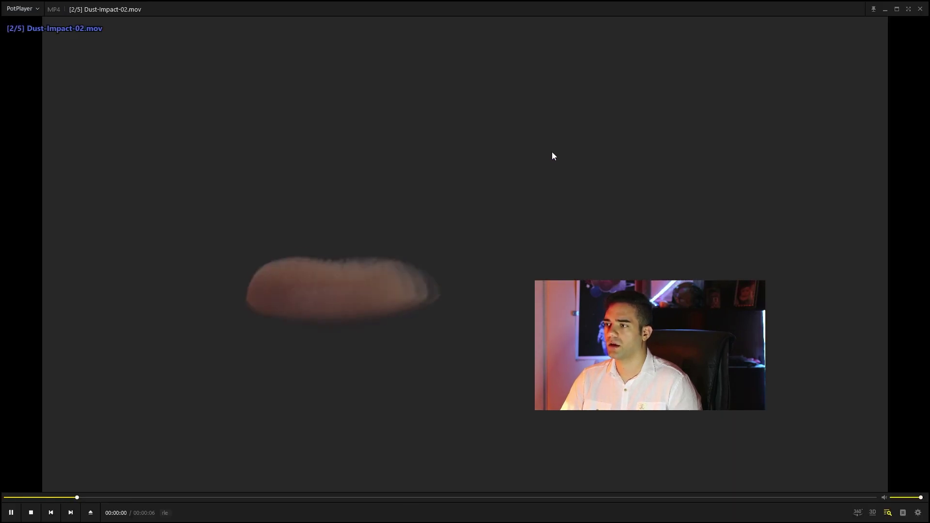
left_click(71, 513)
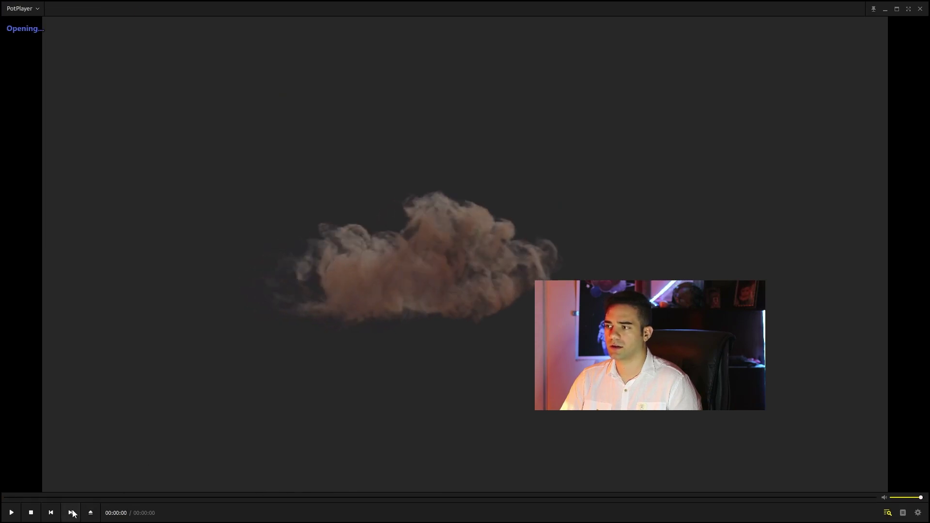
left_click(918, 10)
- Add Dust-Wave-To-Camera-01.mov above the render, lower it to position 962, 764, and start the layer at 0:00:01:03
left_click_drag(604, 162, 165, 421)
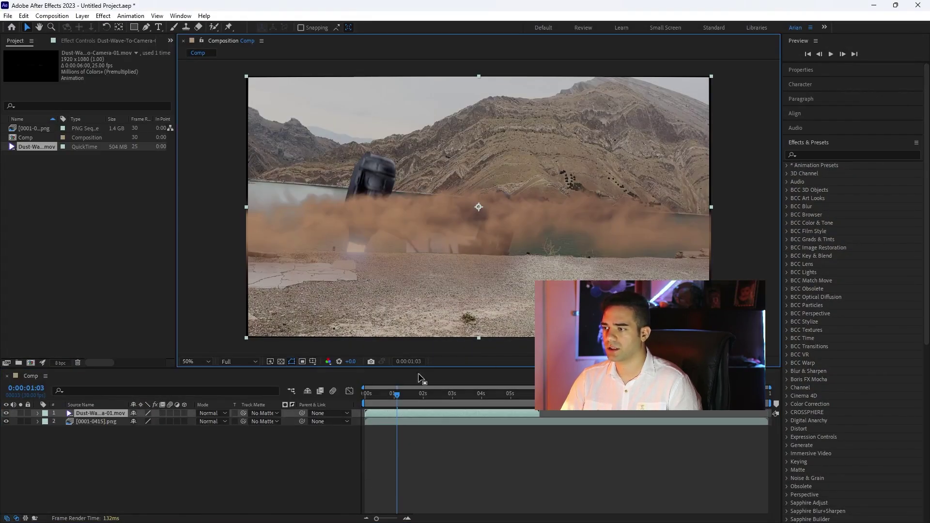
left_click_drag(436, 219, 437, 273)
key("bracketleft")
- Keyframe the dust layer's Position at 0:00:01:16, slightly lower at 0:00:02:11, and at 950, 1000 at 0:00:03:29
left_click(38, 413)
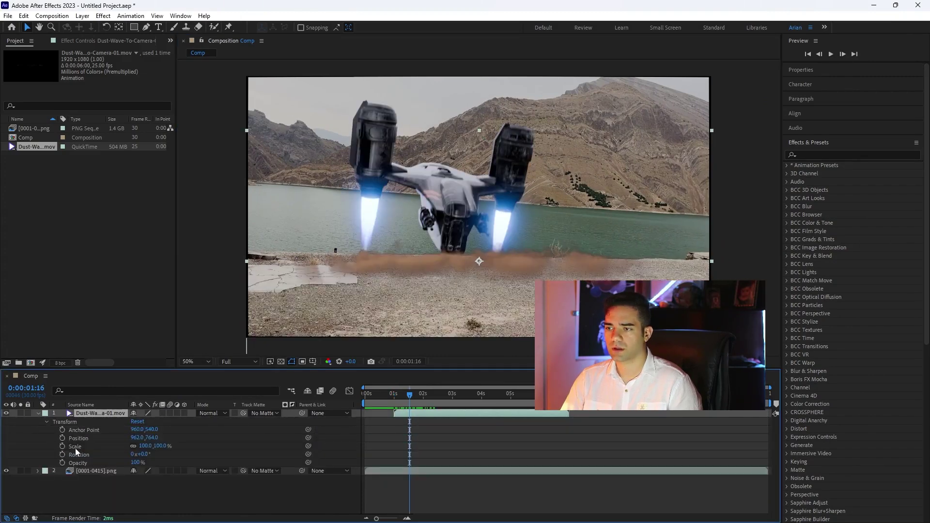
left_click(63, 437)
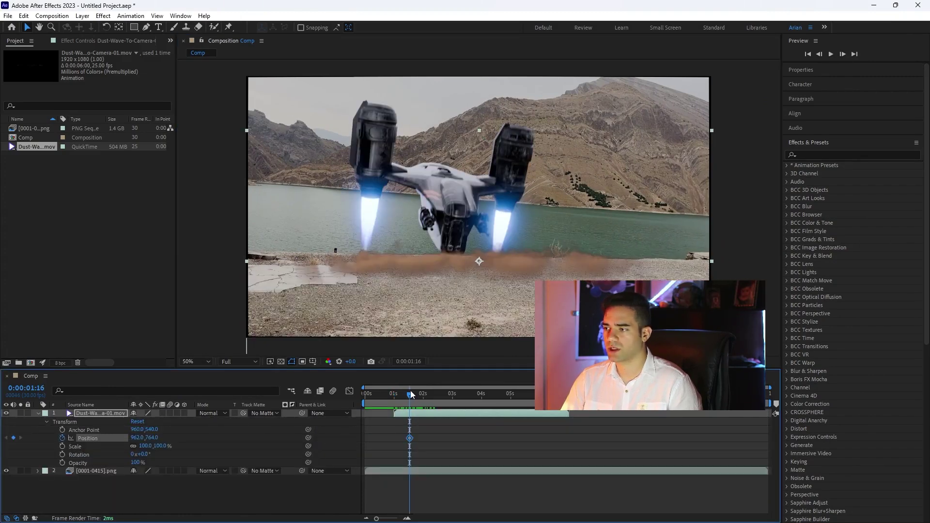
left_click_drag(414, 394, 434, 396)
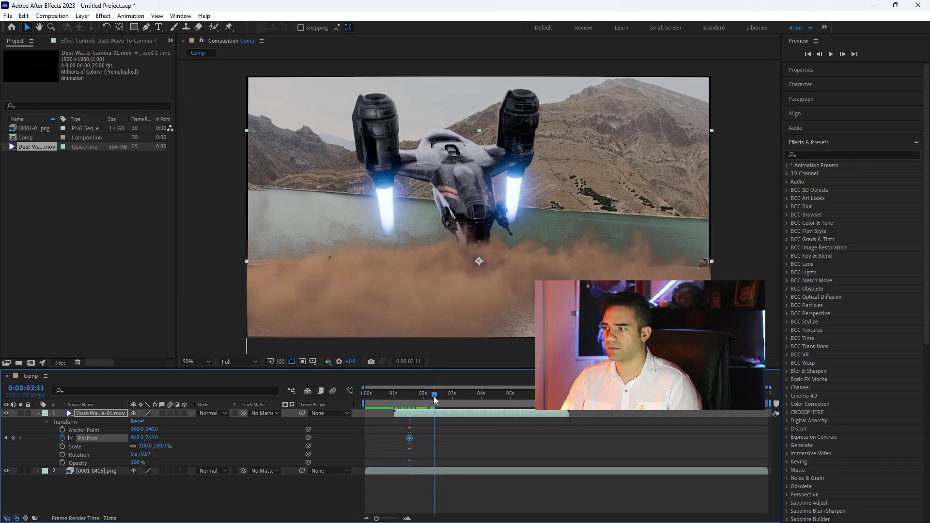
mouse_move(491, 292)
left_mouse_down()
mouse_move(493, 308)
mouse_move(493, 300)
left_mouse_up()
left_click_drag(443, 387, 481, 395)
left_click_drag(492, 303, 485, 349)
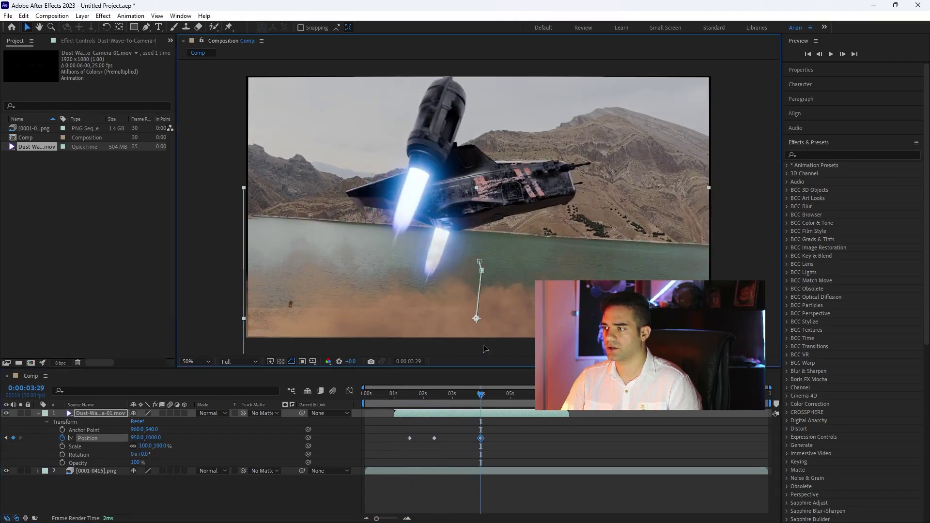
- Continue the dust layer's downward motion with Position keyframes of 980, 1158 at 0:00:04:21 and 1020, 1508 at 0:00:06:04
left_click_drag(474, 403, 501, 414)
left_click_drag(502, 324, 512, 363)
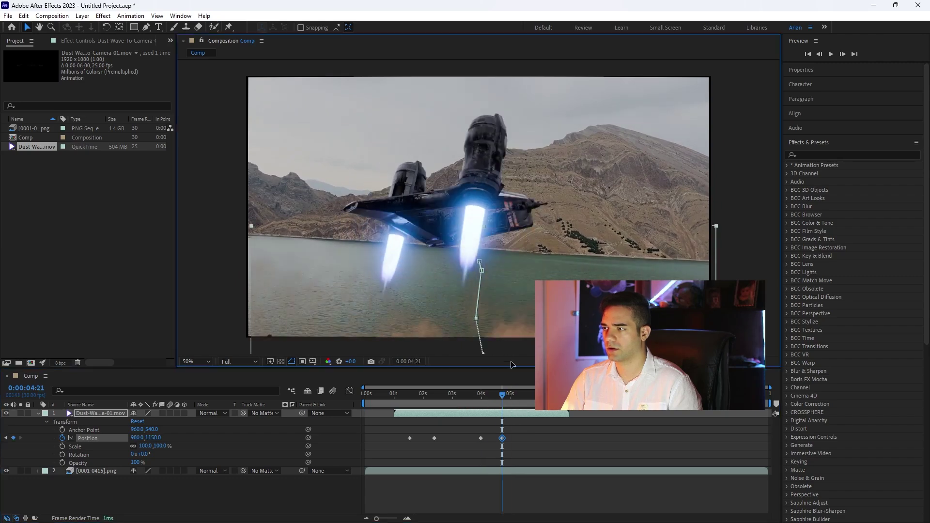
left_click_drag(505, 400, 544, 400)
left_click_drag(553, 271, 556, 303)
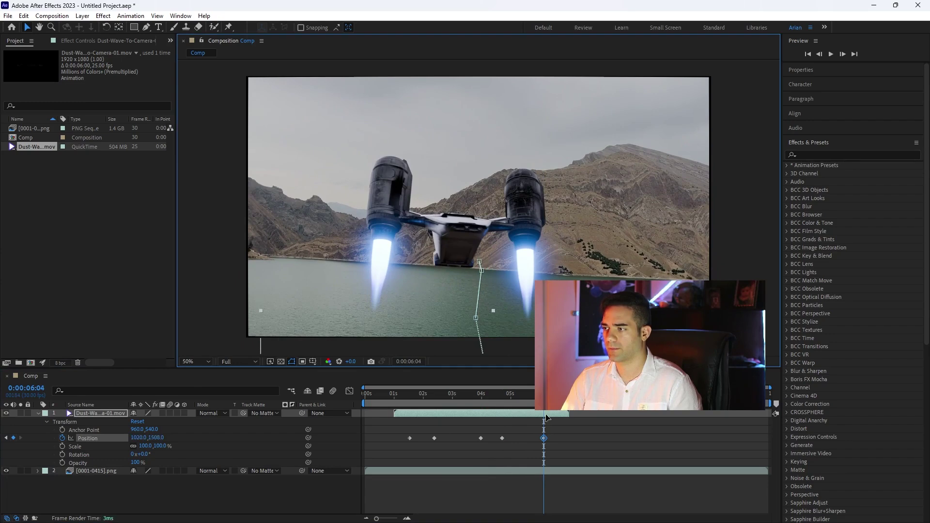
- Apply Lumetri Color to the dust layer and set its Temperature to -42 and Tint to -1
left_click_drag(544, 406, 441, 409)
left_click(823, 154)
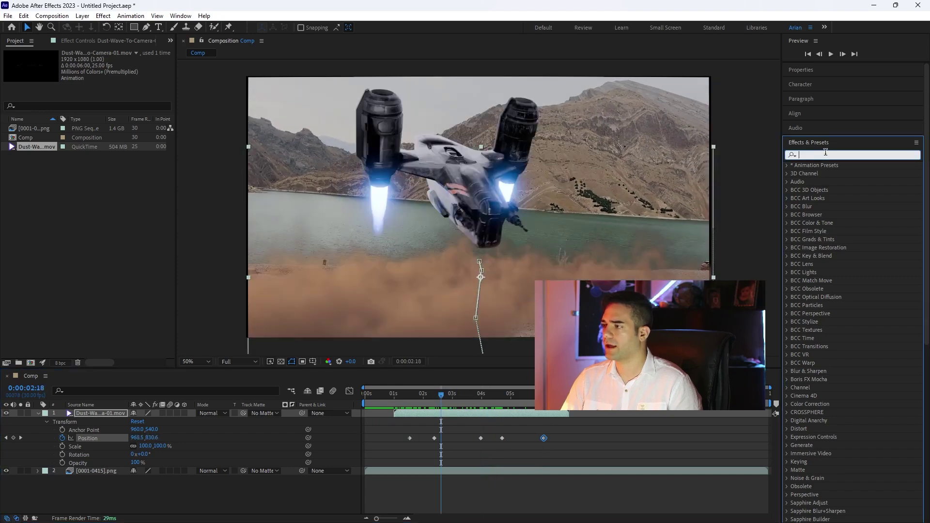
type("lumet")
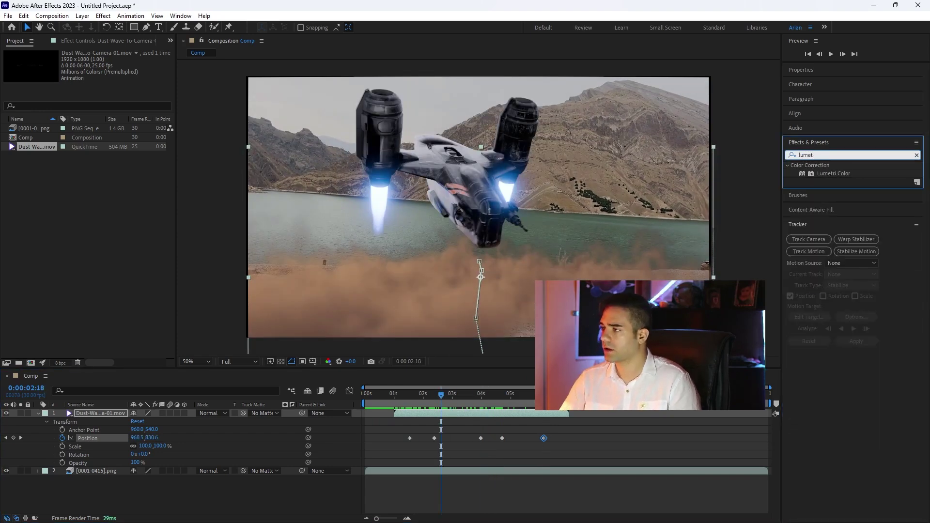
left_click_drag(834, 174, 106, 411)
left_click(13, 70)
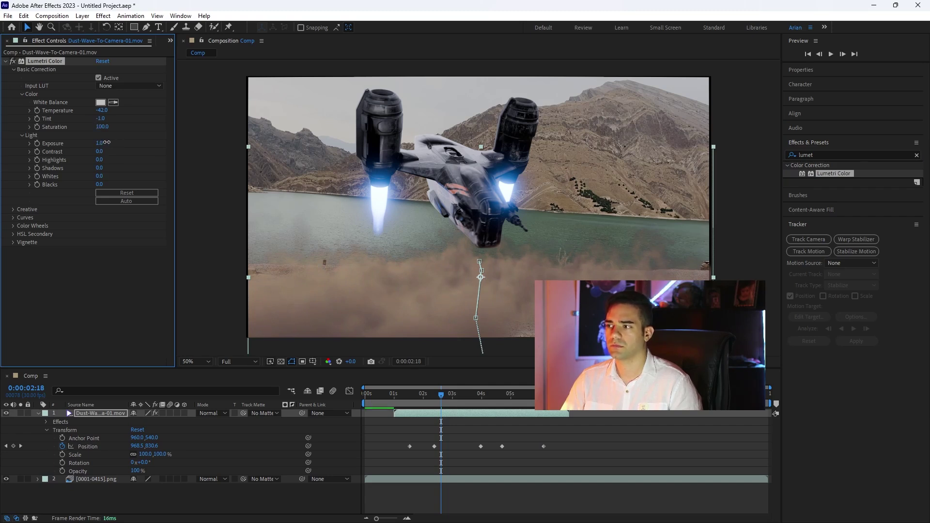
- Set the dust's Lumetri Exposure to 1.3, Contrast -28, Highlights 19, Shadows 10 and Whites 10, and scrub through the shot
left_click_drag(106, 142, 108, 142)
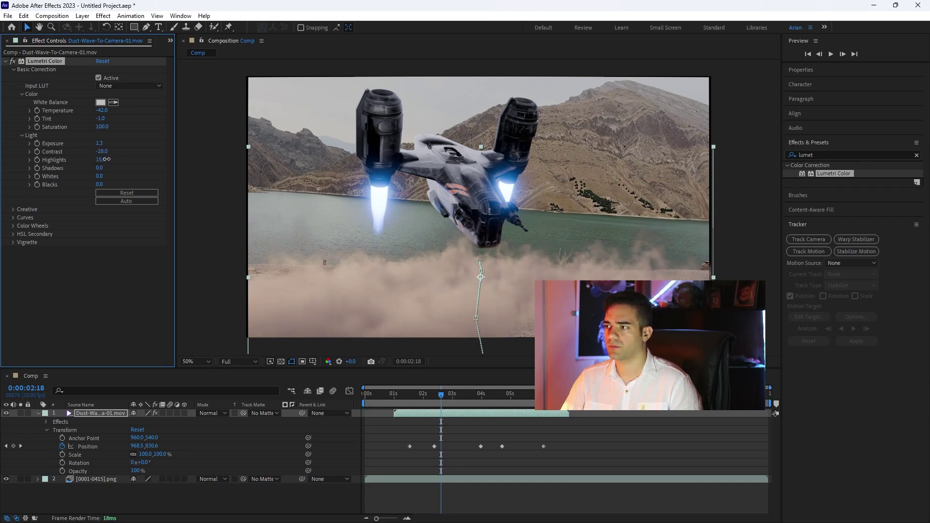
left_click_drag(109, 159, 110, 159)
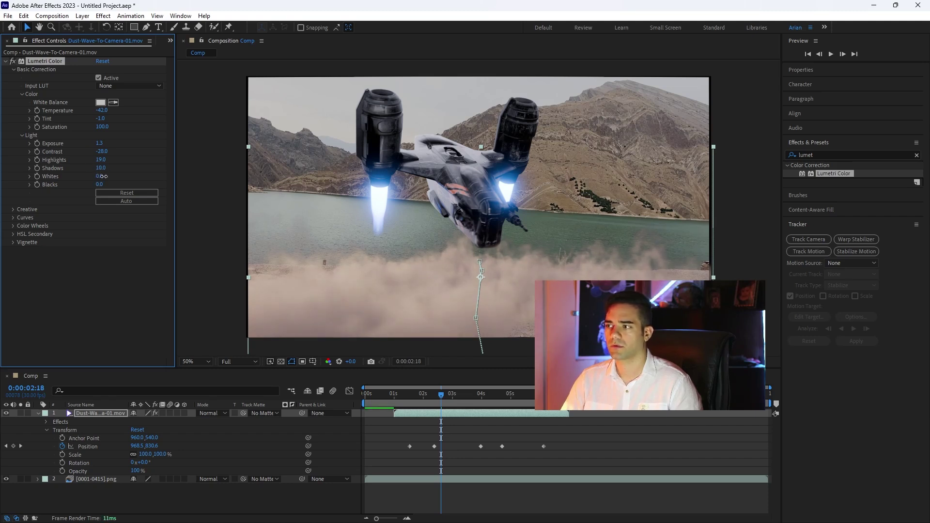
left_click_drag(443, 392, 478, 410)
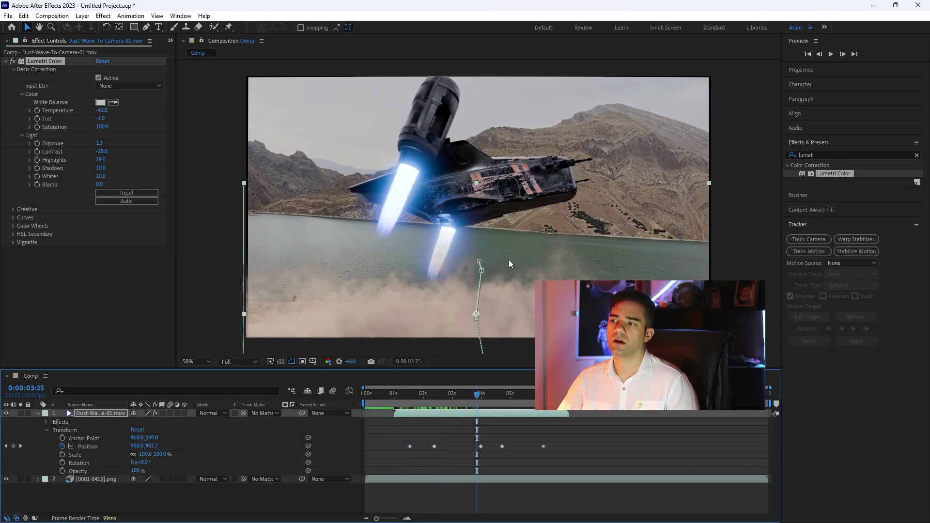
left_click_drag(487, 394, 423, 394)
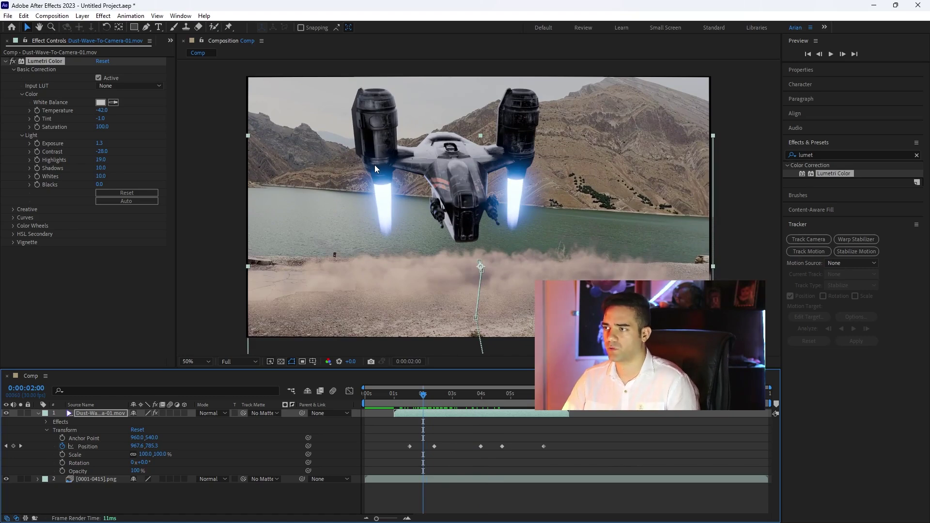
- Browse Lens Flares to the Still Flares folder and add Still Flare 03 as the top layer of the composition
key("alt+Tab")
left_click(285, 151)
double_click(285, 150)
double_click(284, 159)
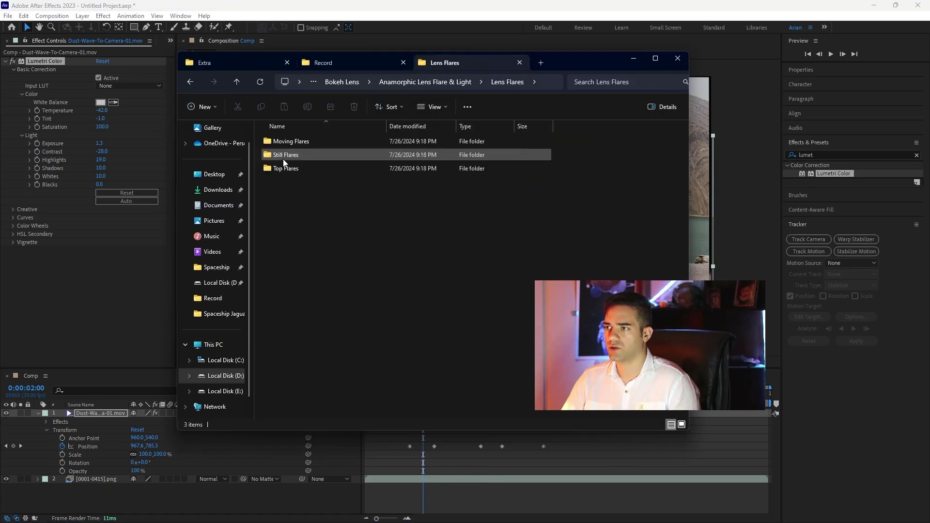
double_click(291, 156)
left_click(396, 160)
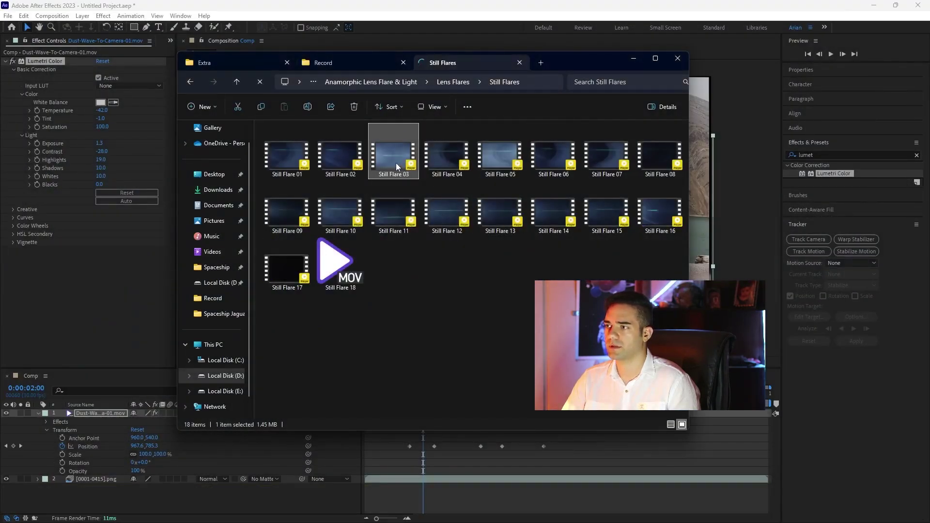
left_click_drag(397, 166, 147, 487)
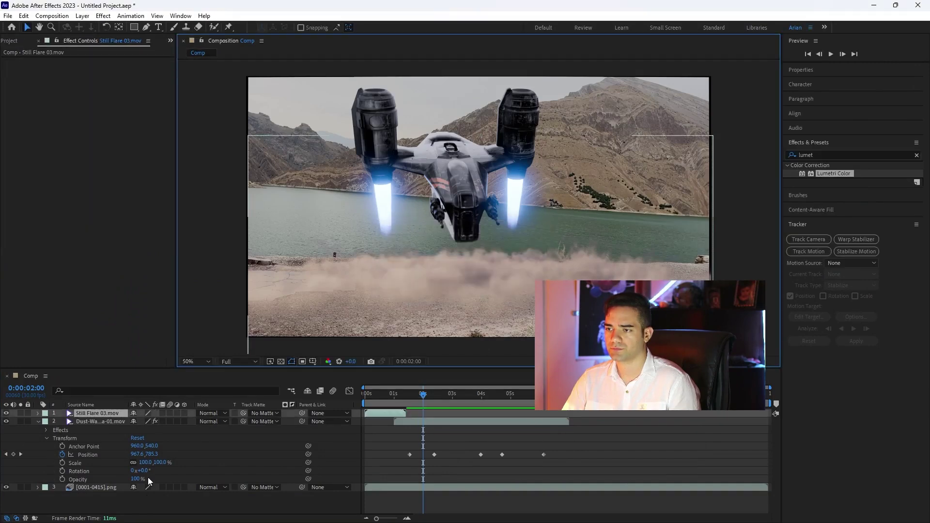
left_click(37, 422)
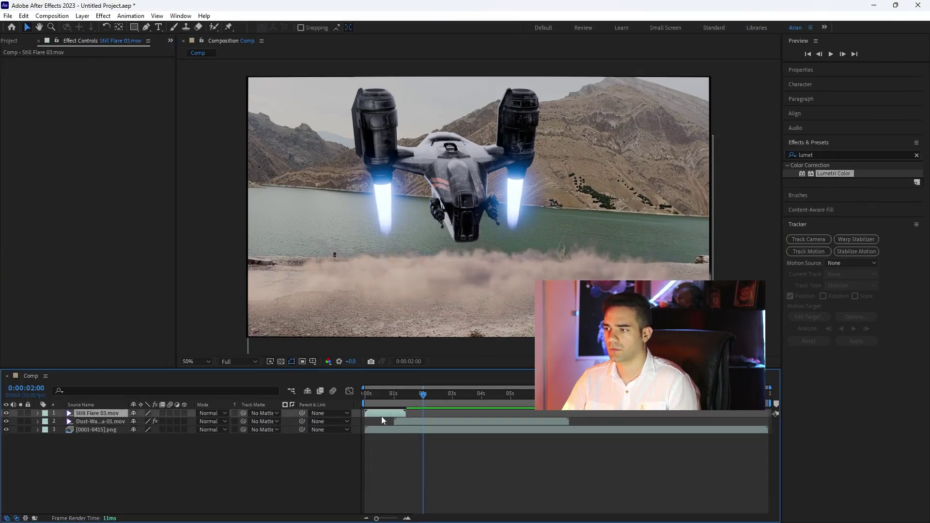
- Shift the Still Flare 03.mov layer to span 0:00:02:00, set its blending mode to Screen, and preview the shot
left_click_drag(413, 416, 424, 405)
left_click(209, 413)
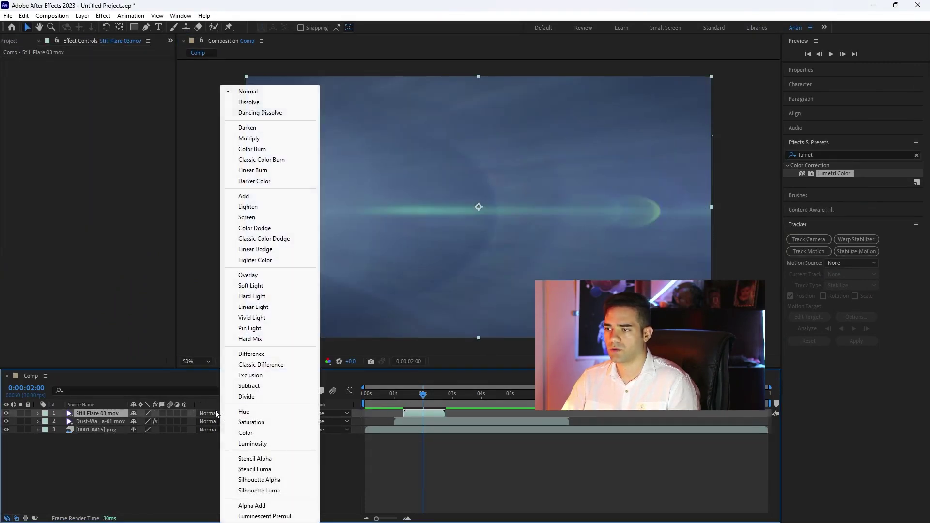
left_click(252, 217)
left_click(412, 395)
left_click(410, 397)
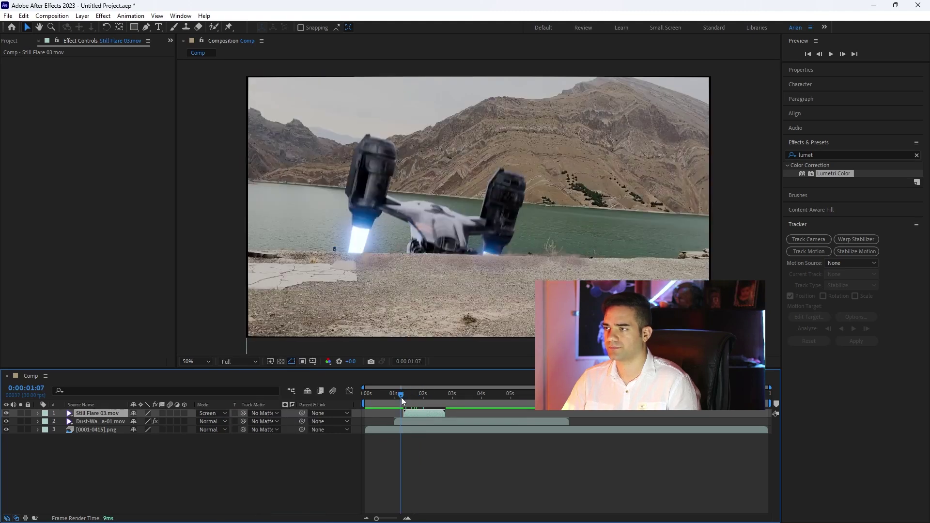
key("space")
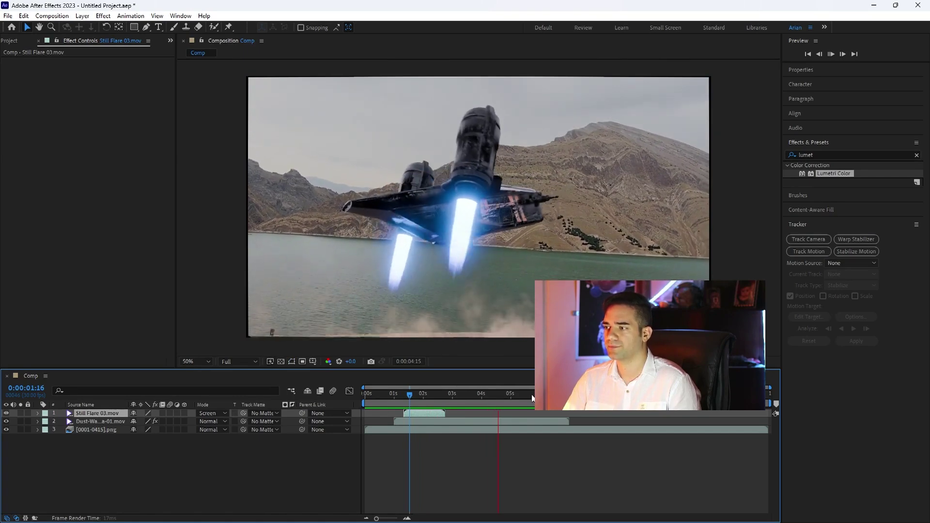
left_click(422, 395)
left_click_drag(429, 408, 439, 406)
- Create an adjustment layer on top of the composition and apply Video Copilot's Heat Distortion effect to it
left_click(916, 155)
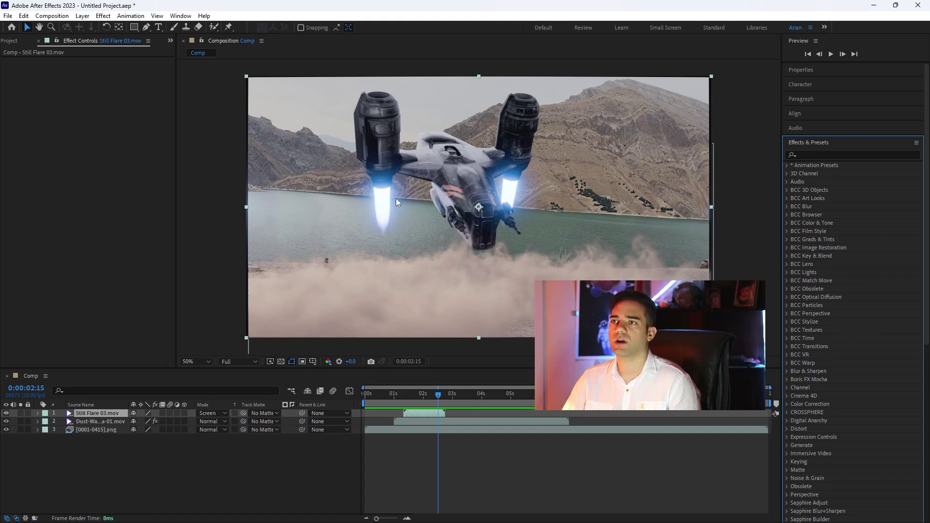
right_click(229, 438)
mouse_move(275, 319)
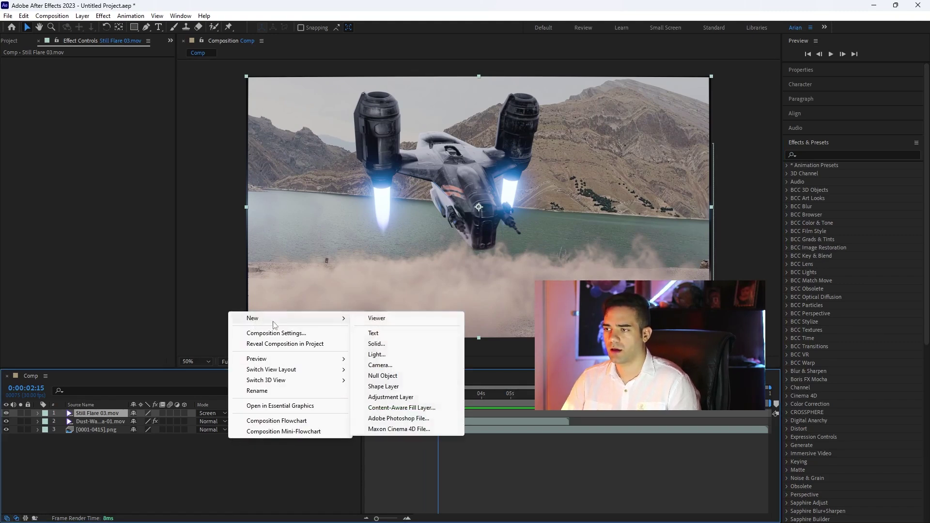
left_click(403, 398)
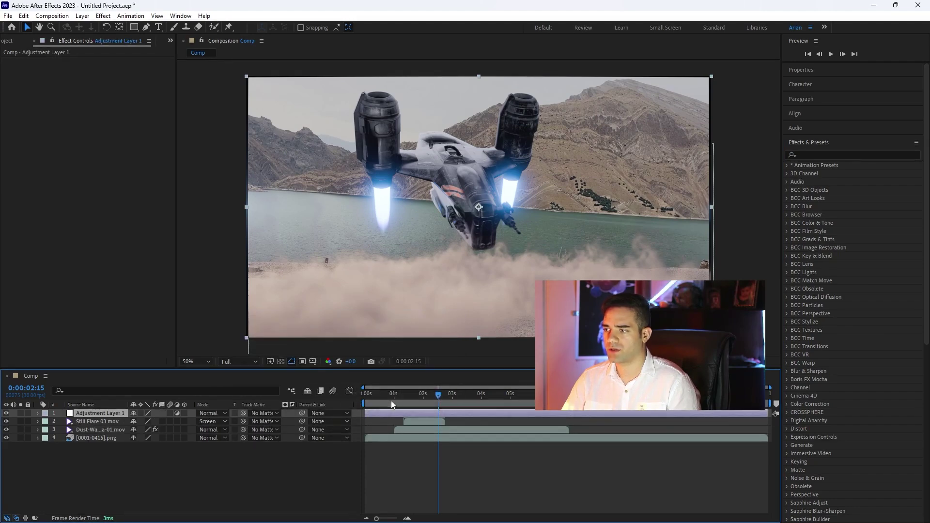
left_click(104, 16)
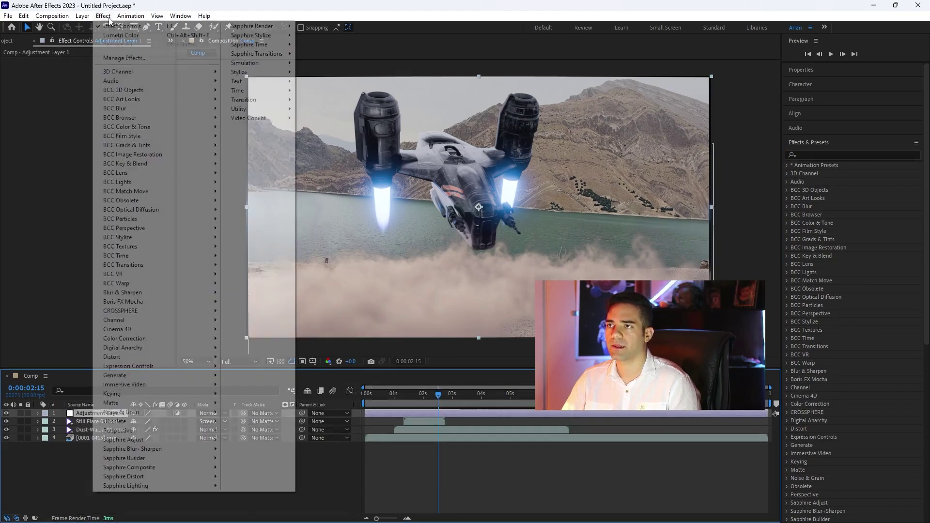
mouse_move(257, 119)
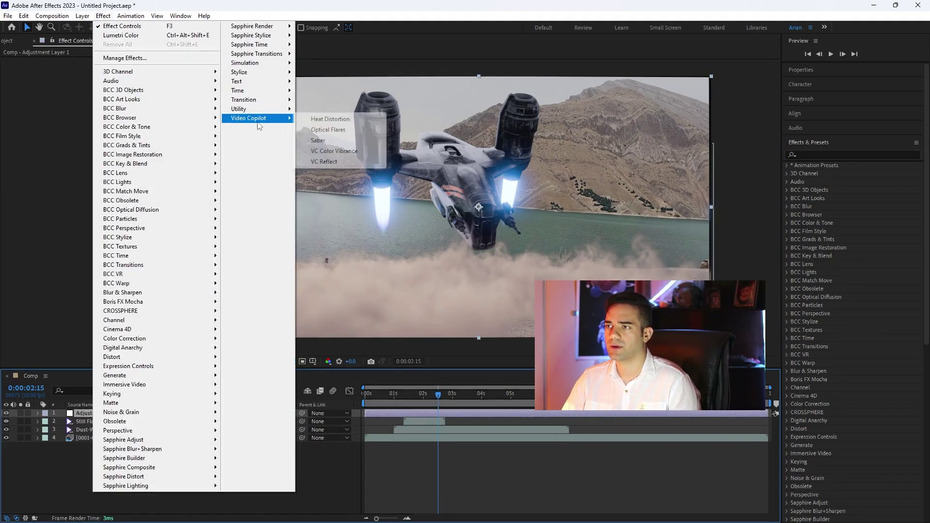
left_click(332, 121)
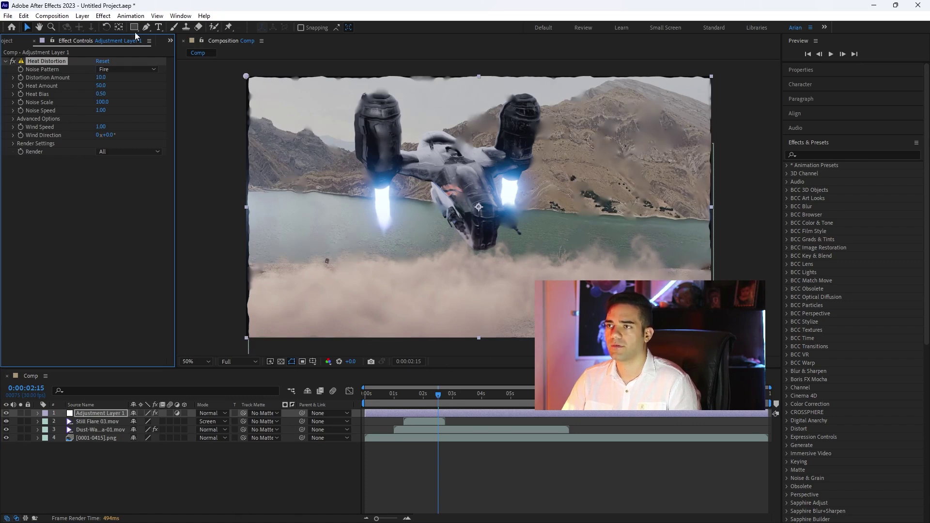
- Draw an elliptical mask on the adjustment layer around the ship's left engine flame at 0:00:02:15
left_click_drag(137, 28, 180, 51)
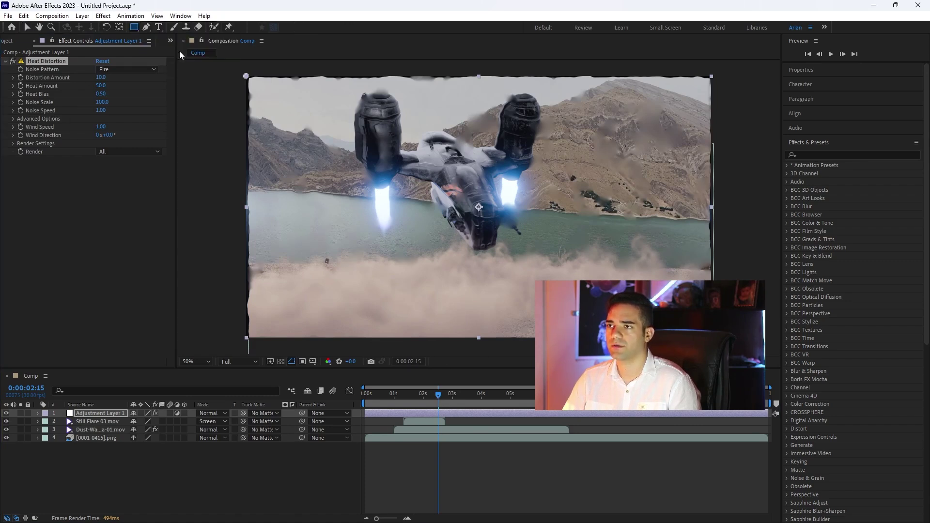
left_click_drag(410, 166, 347, 231)
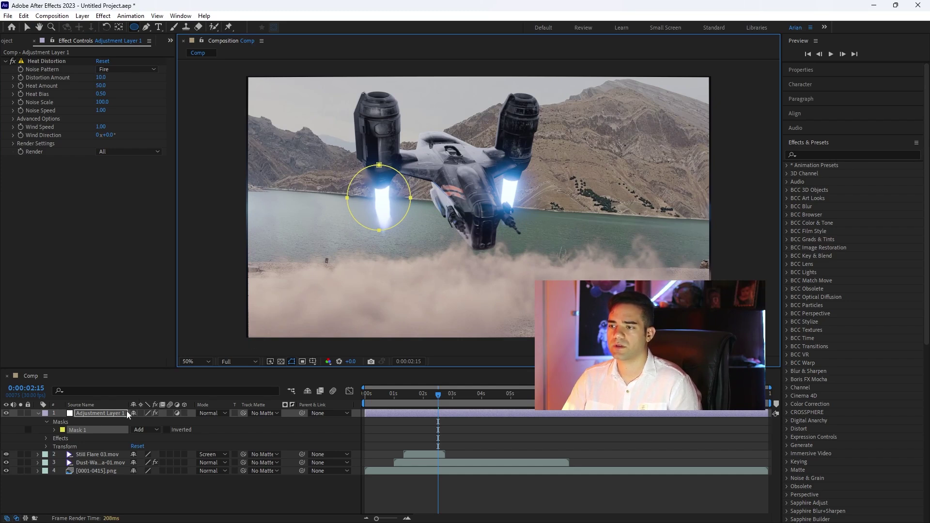
left_click(54, 430)
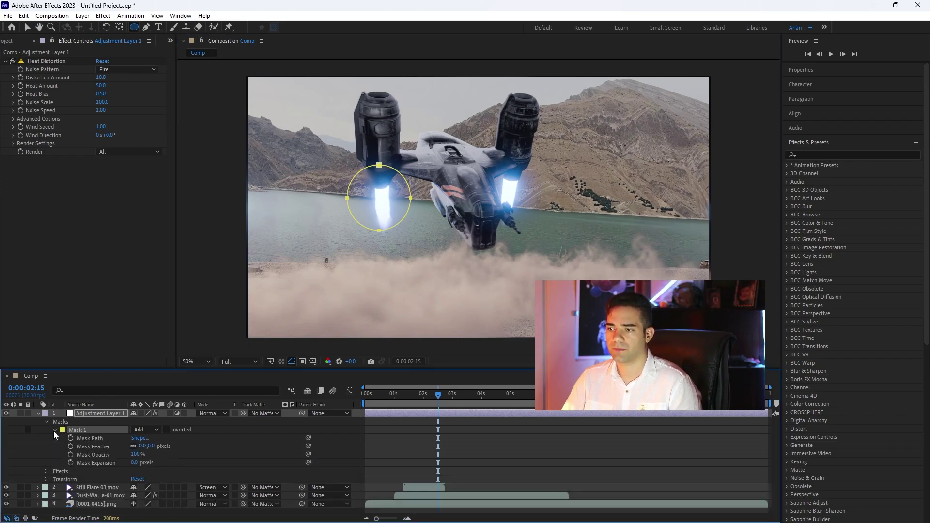
left_click(54, 430)
- Keyframe the adjustment layer's Position at 0:00:02:15, at 922, 462 at 0:00:03:06, and over the left engine flame at 0:00:03:28
left_click(46, 446)
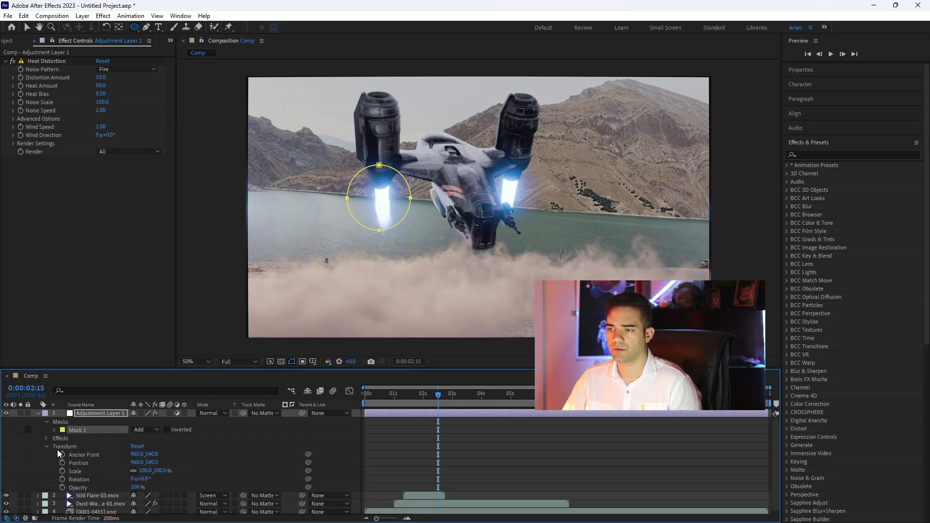
left_click(62, 462)
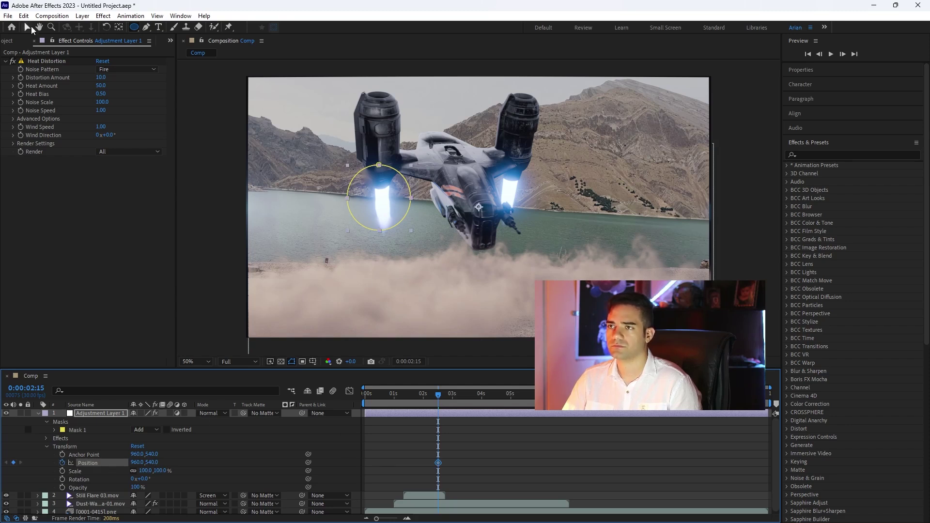
left_click(30, 28)
left_click_drag(445, 409, 458, 408)
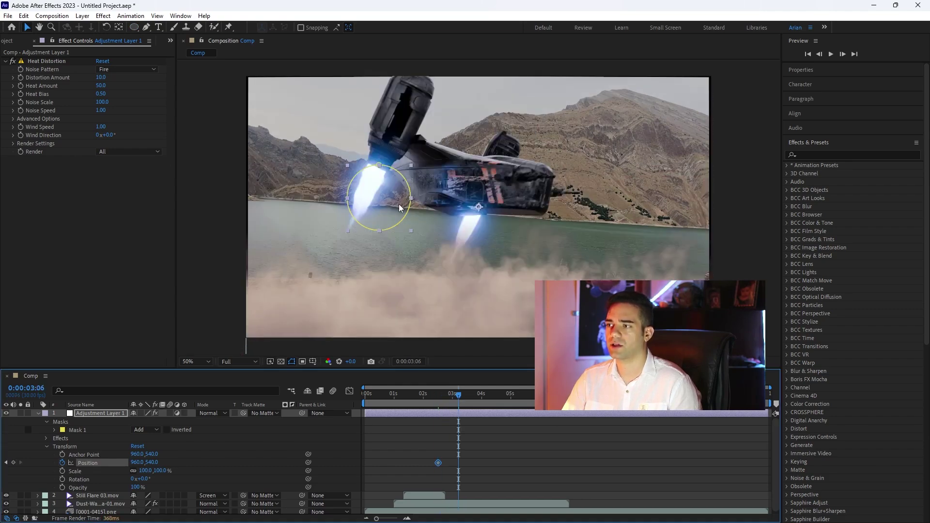
left_click_drag(400, 202, 390, 187)
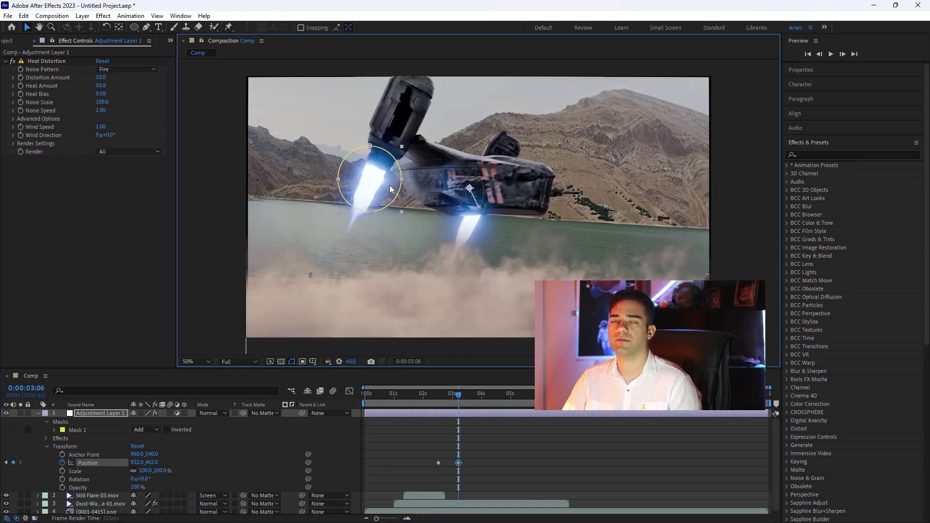
left_click(479, 394)
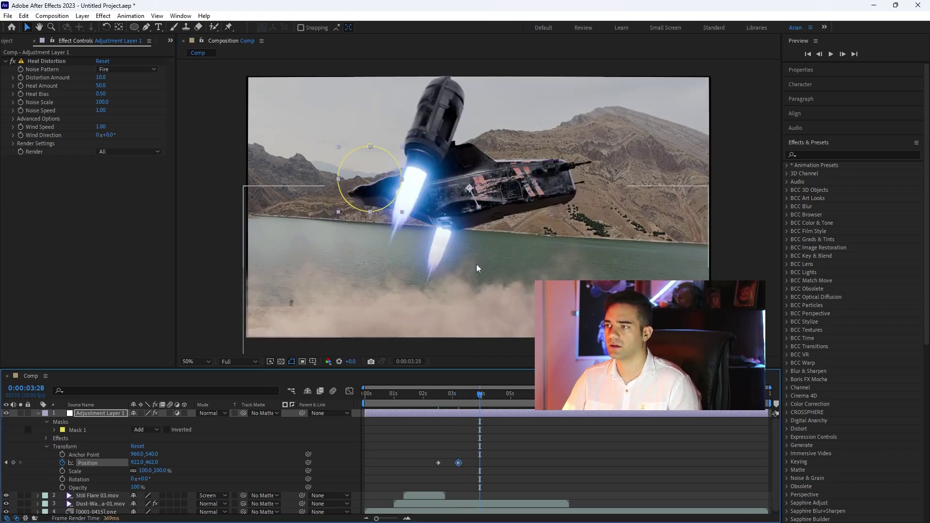
left_click_drag(398, 182, 441, 179)
left_click_drag(484, 398, 438, 404)
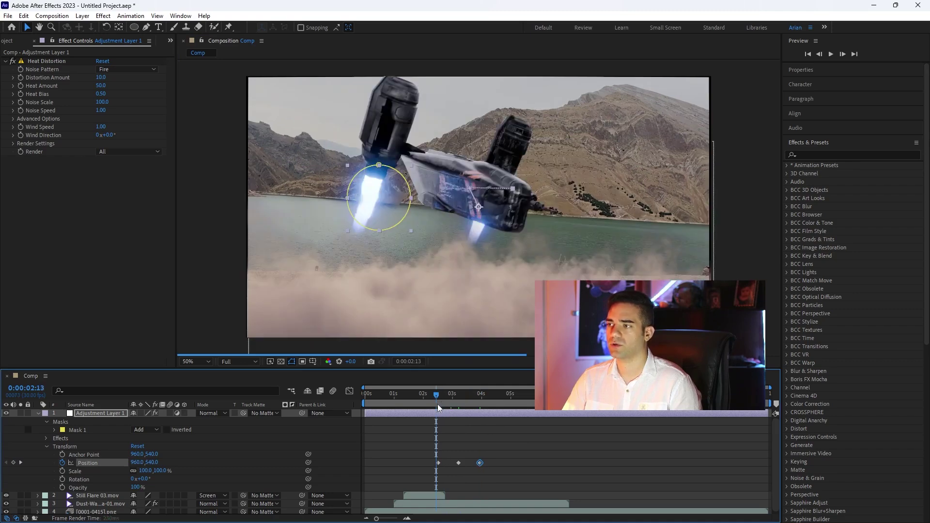